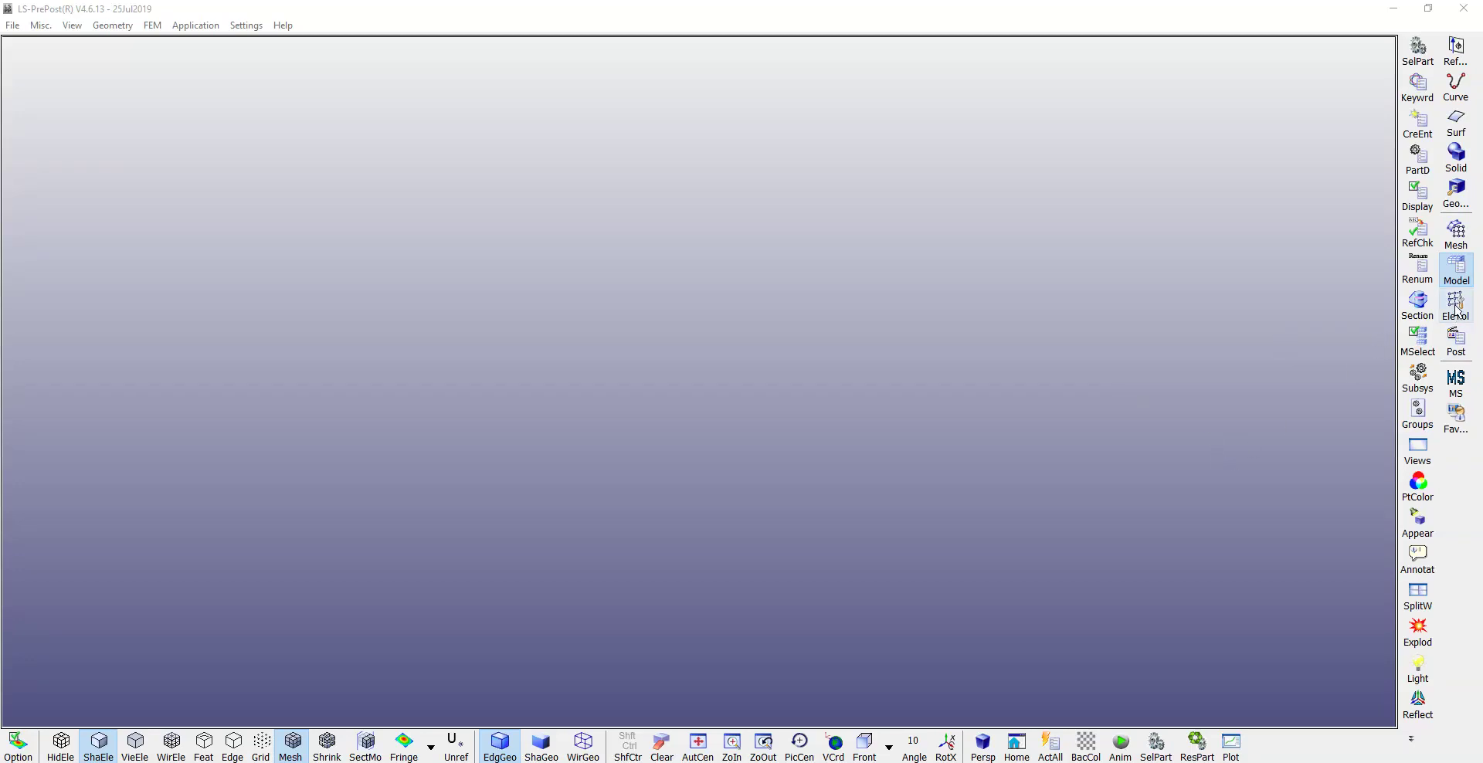
- Move from the Mesh and Model pages to the Curve creation tool set
{"action": "left_click", "coordinate": [1455, 226]}
{"action": "left_click", "coordinate": [1455, 281]}
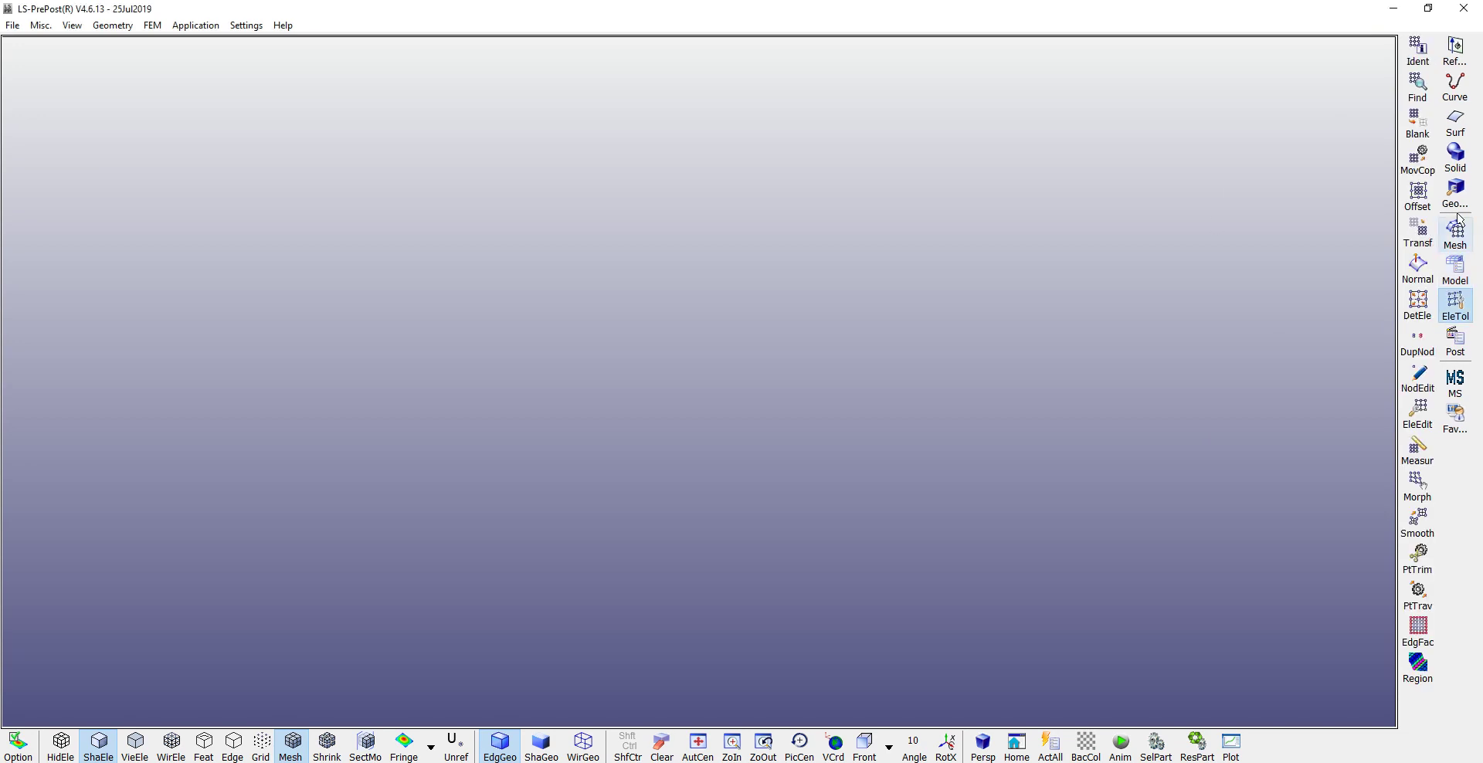
{"action": "left_click", "coordinate": [1456, 85]}
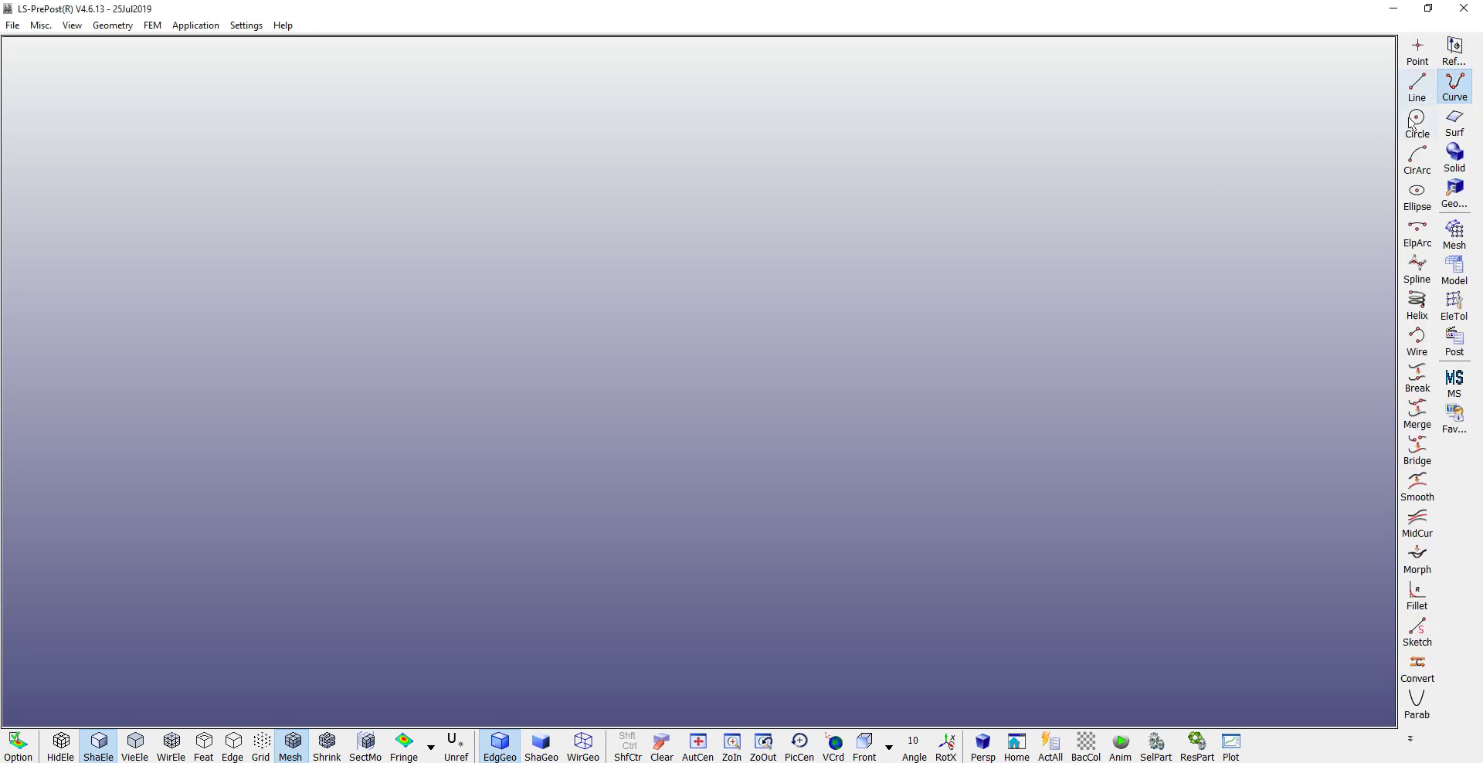
- Create two concentric circles at the origin with radii 330 and 30
{"action": "left_click", "coordinate": [1411, 121]}
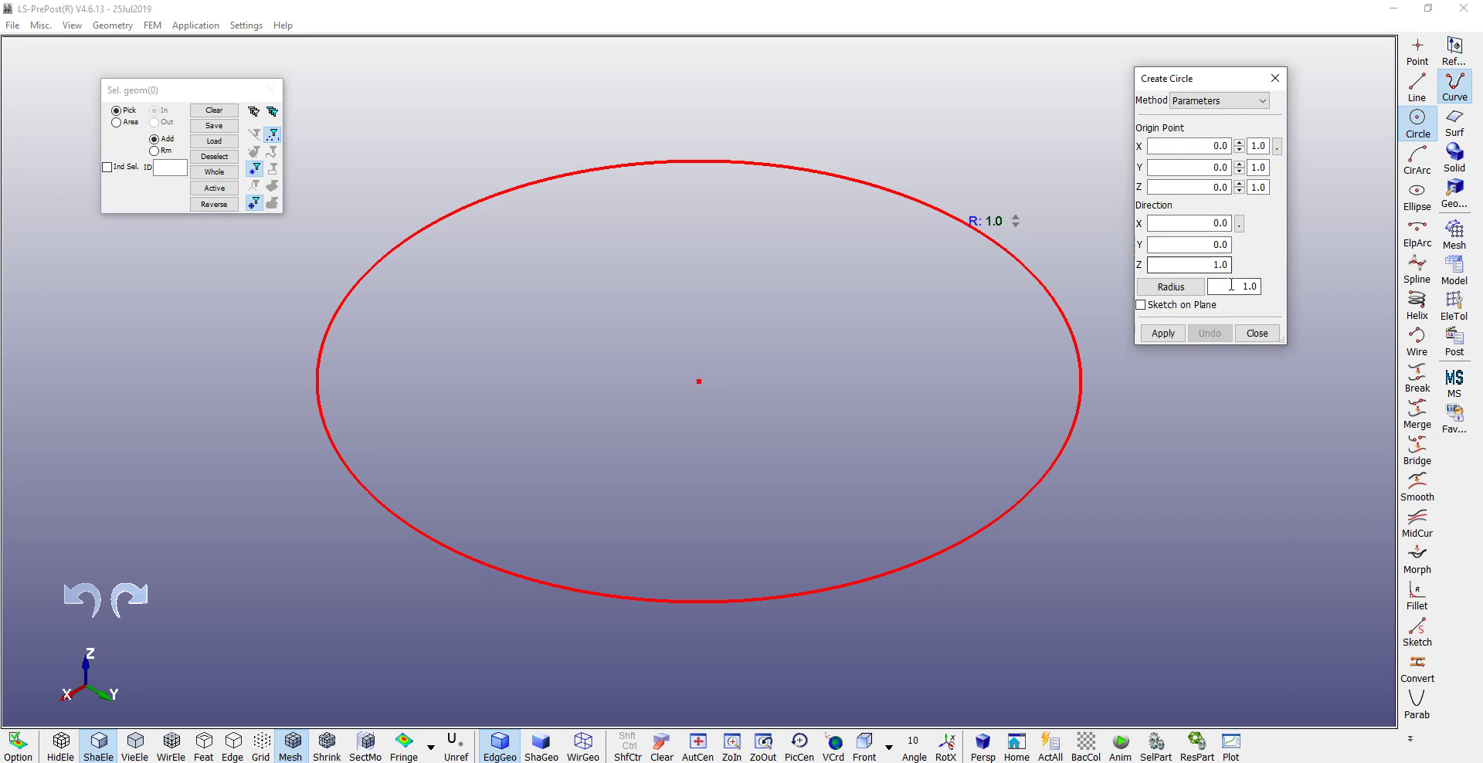
{"action": "type", "text": "330"}
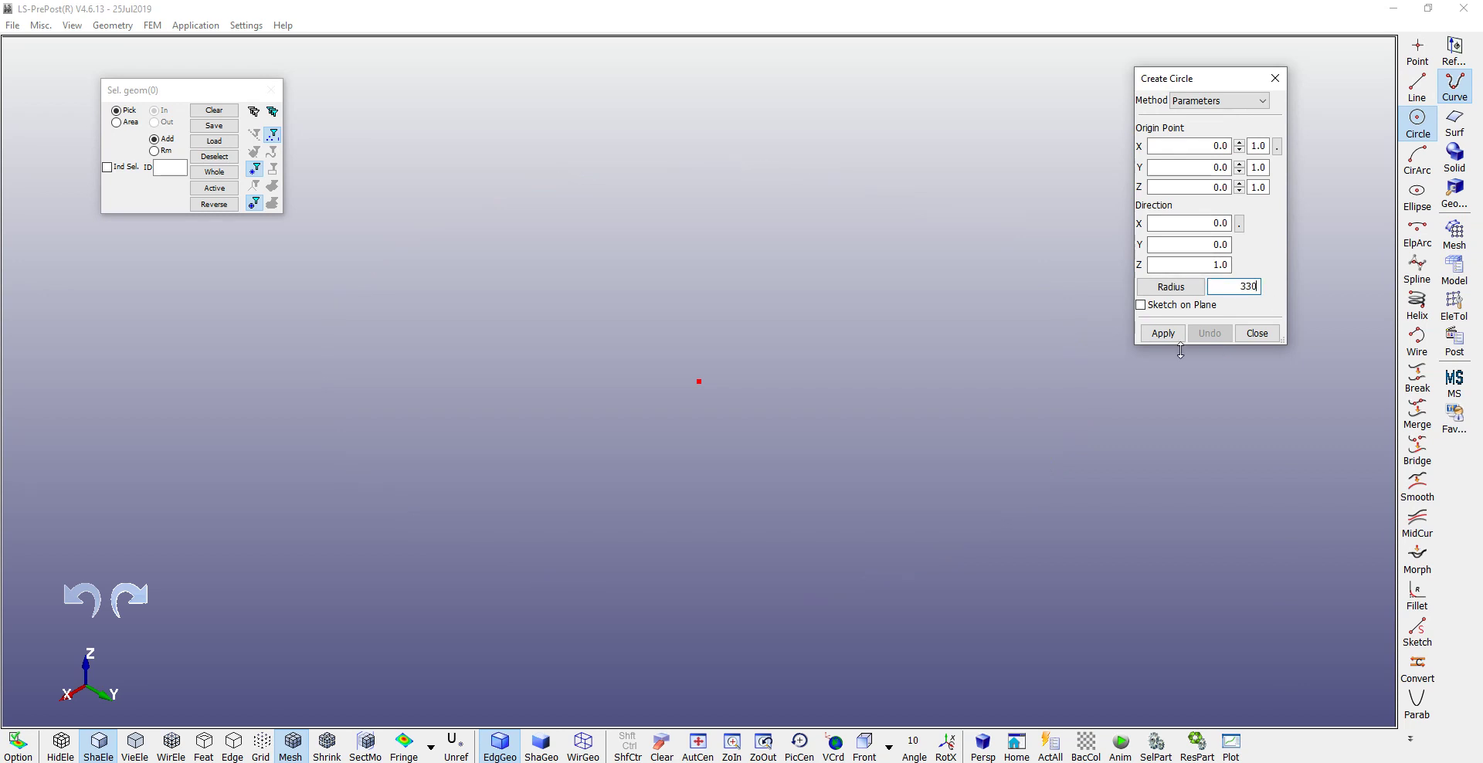
{"action": "left_click", "coordinate": [1162, 333]}
{"action": "double_click", "coordinate": [1229, 290]}
{"action": "type", "text": "30"}
{"action": "left_click", "coordinate": [1173, 334]}
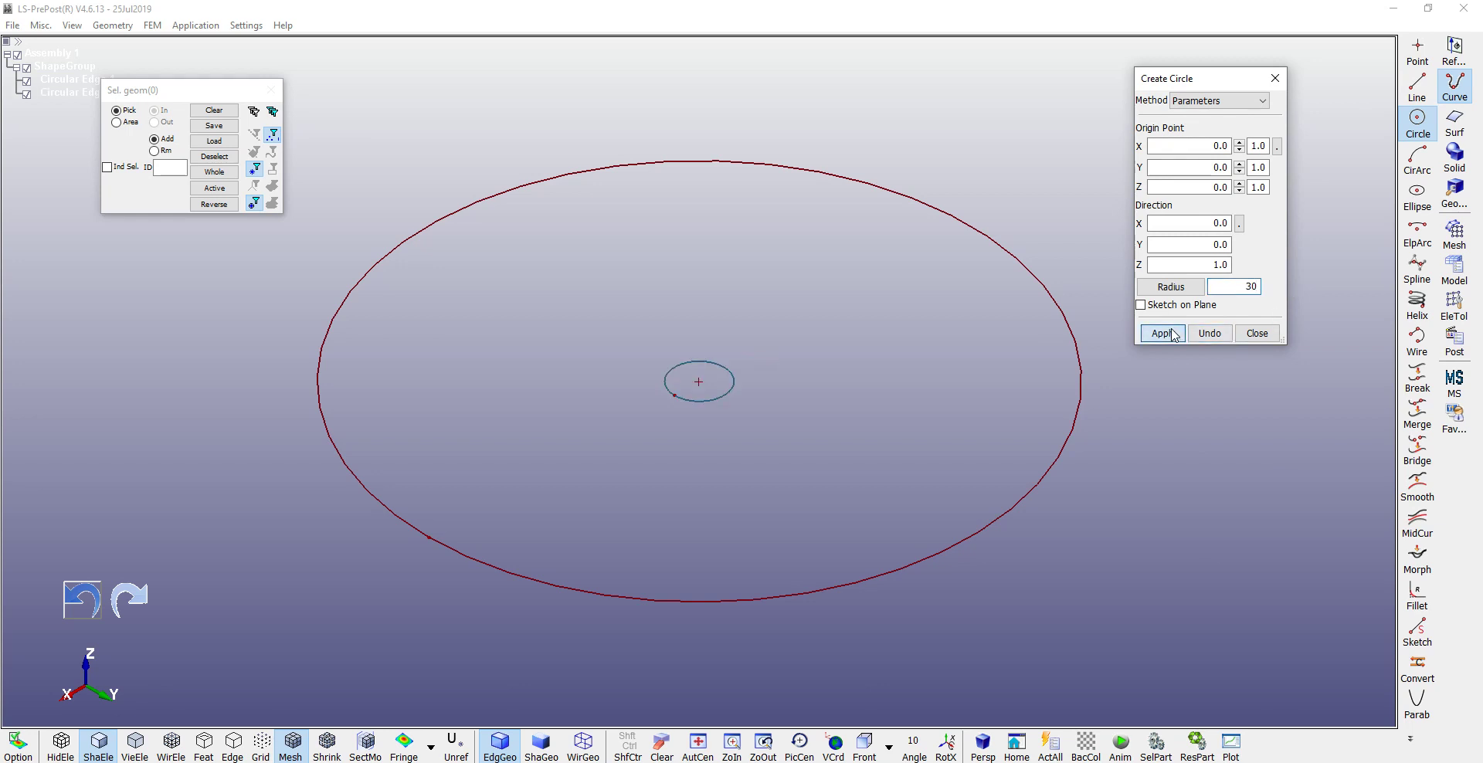
{"action": "left_click", "coordinate": [1256, 333]}
{"action": "scroll", "coordinate": [771, 438], "scroll_direction": "down", "scroll_amount": 4}
{"action": "left_click", "coordinate": [1455, 232]}
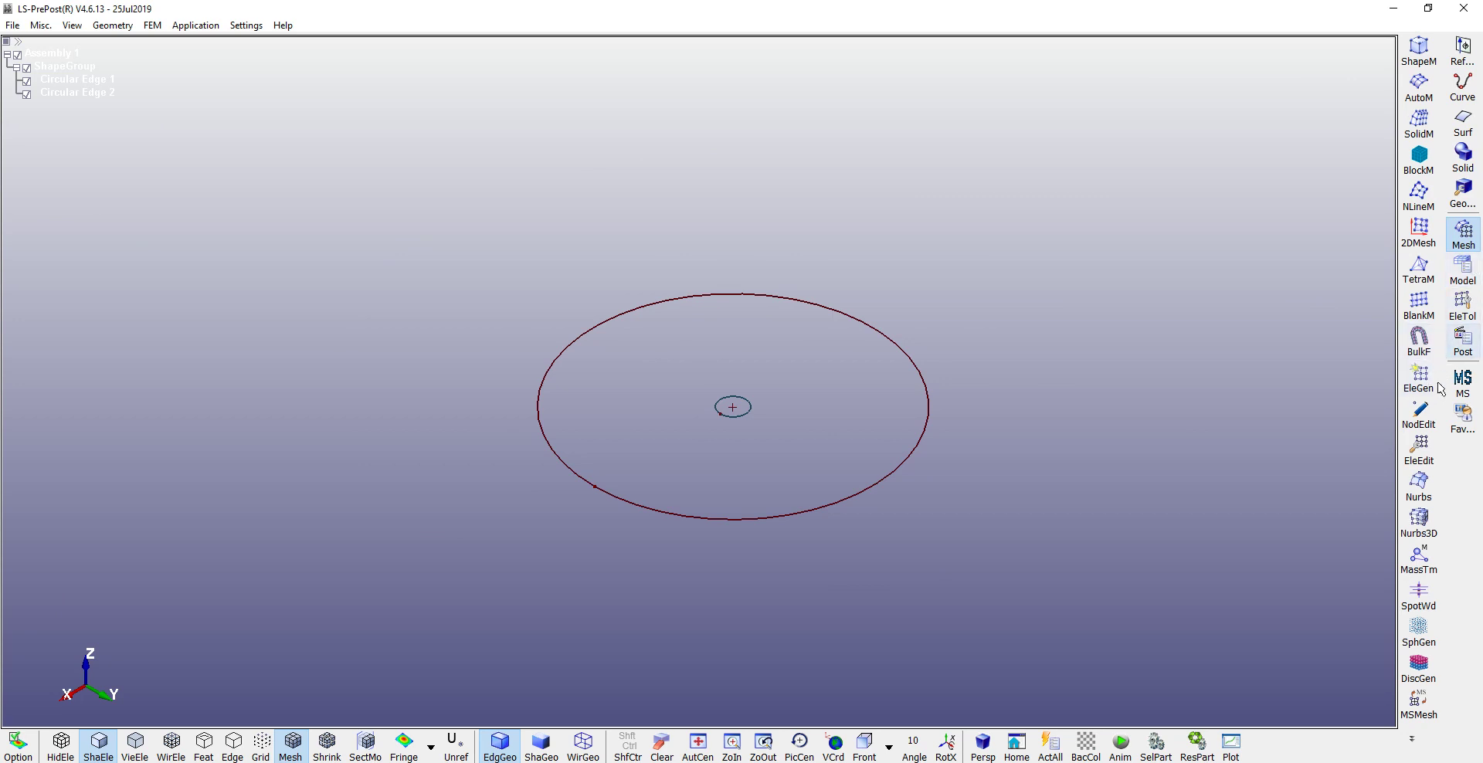
- Mesh the radius-330 circle with size-10 shell elements and accept it as a new part
{"action": "left_click", "coordinate": [1419, 304]}
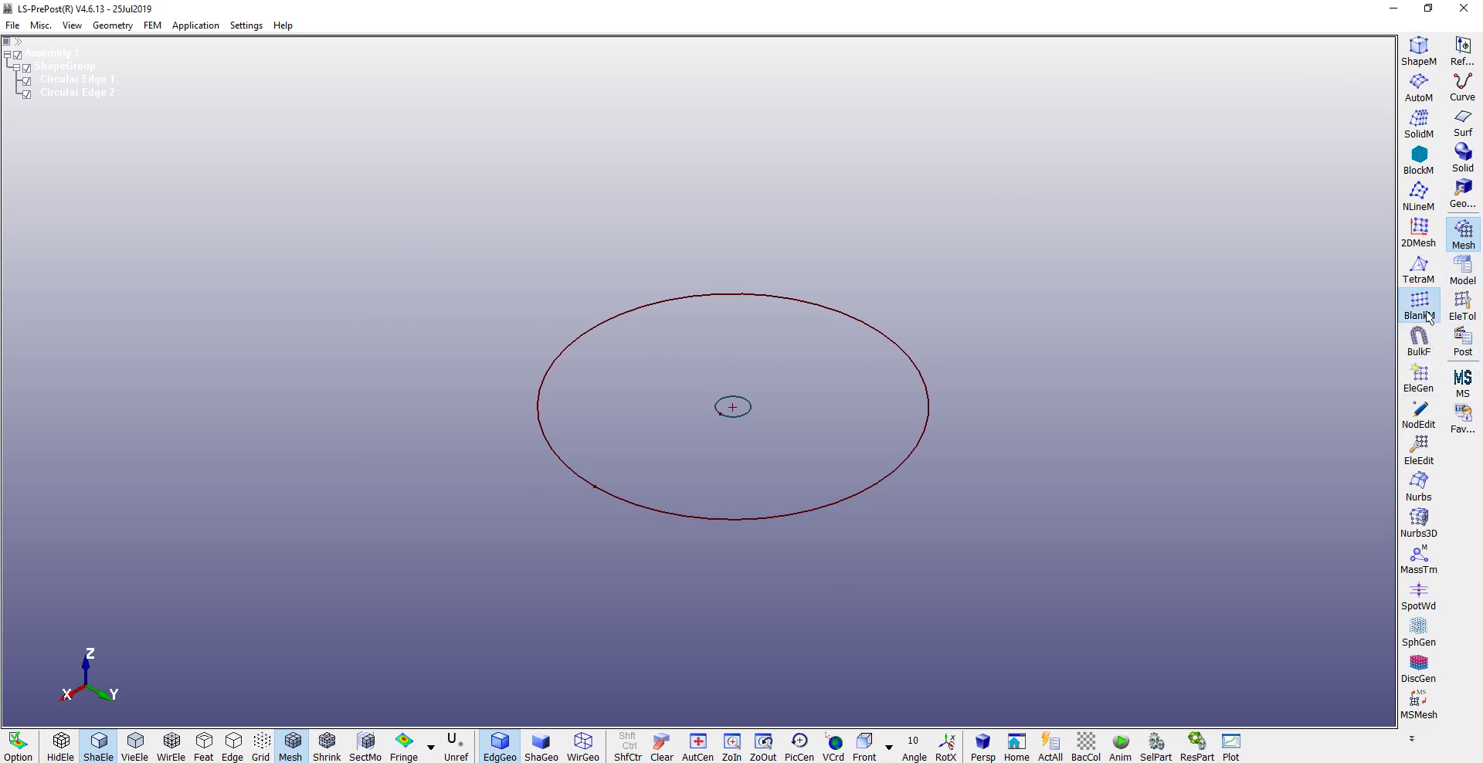
{"action": "left_click", "coordinate": [1152, 137]}
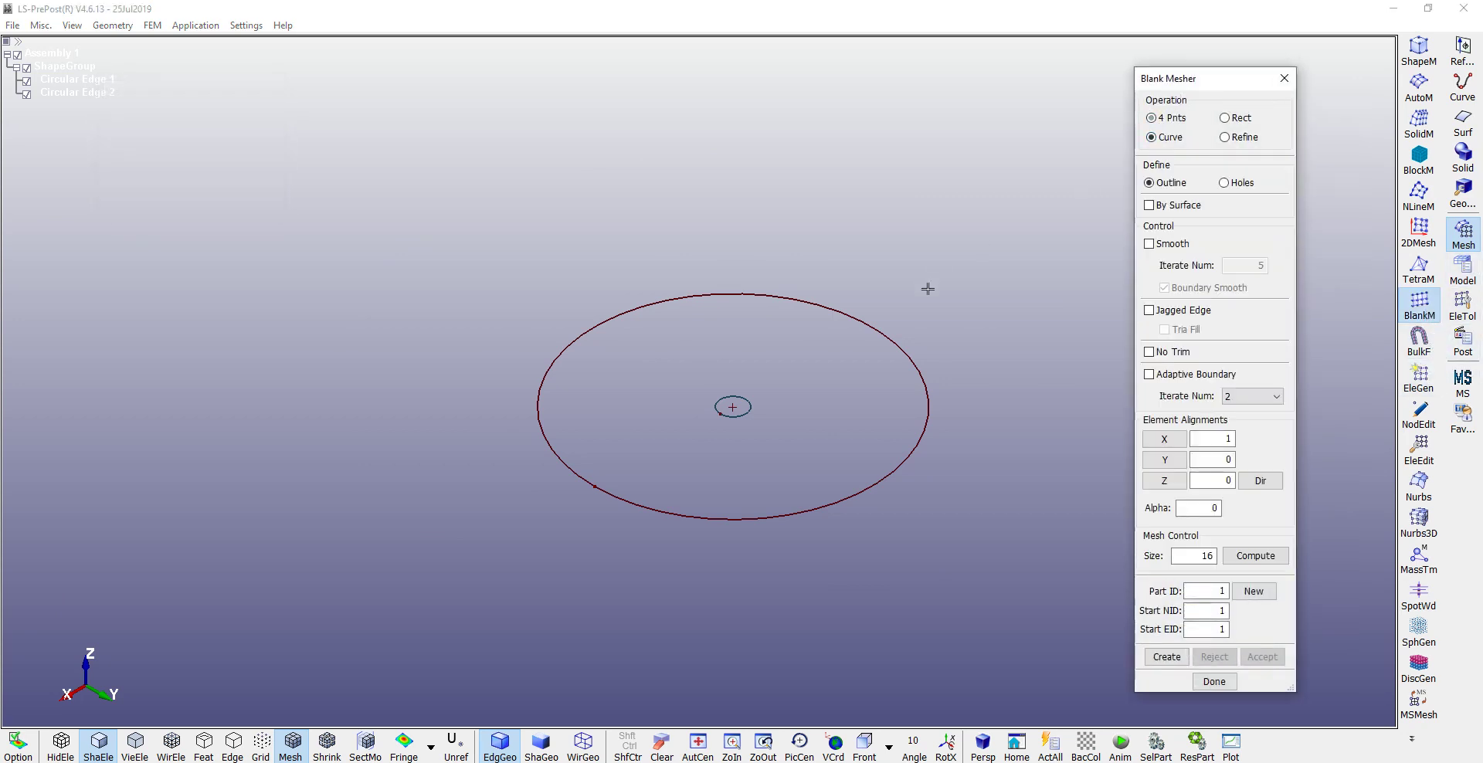
{"action": "left_click", "coordinate": [888, 336]}
{"action": "left_click_drag", "start_coordinate": [1190, 555], "coordinate": [1285, 554]}
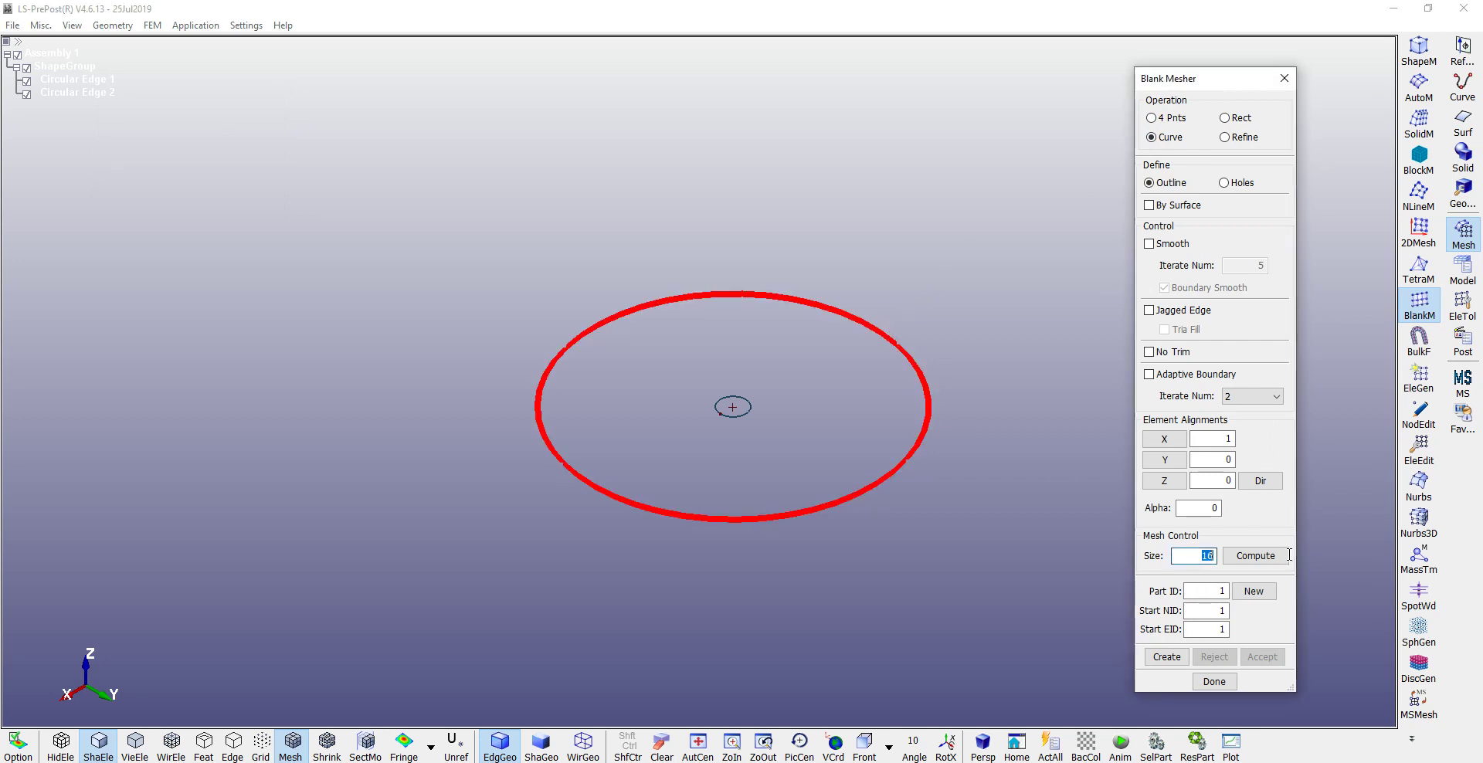
{"action": "type", "text": "10"}
{"action": "left_click", "coordinate": [1167, 657]}
{"action": "left_click", "coordinate": [1262, 657]}
{"action": "left_click", "coordinate": [1214, 682]}
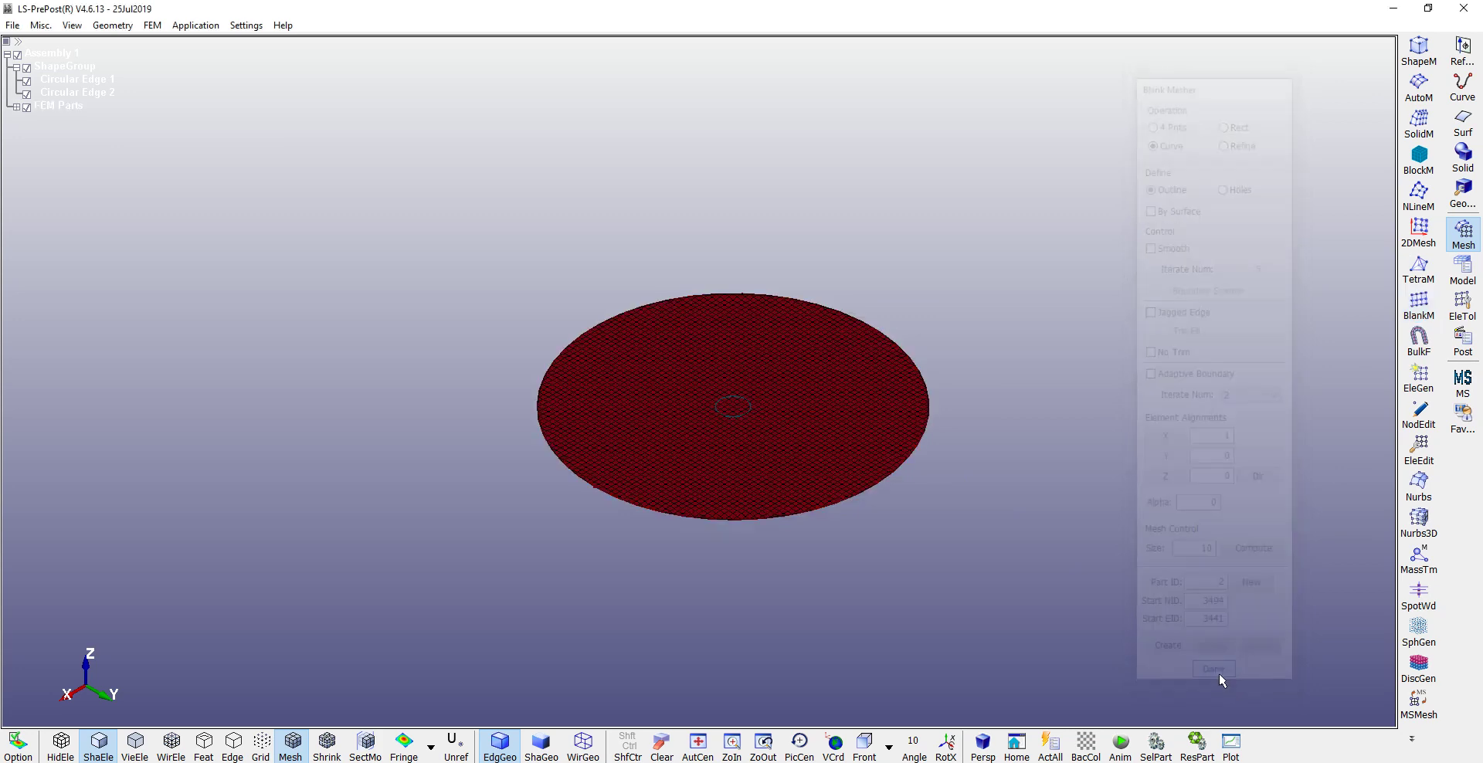
- Orbit to inspect the new disc mesh, then view it edge-on from the front
{"action": "scroll", "coordinate": [744, 440], "scroll_direction": "up", "scroll_amount": 3}
{"action": "scroll", "coordinate": [741, 437], "scroll_direction": "up", "scroll_amount": 4}
{"action": "scroll", "coordinate": [1017, 387], "scroll_direction": "down", "scroll_amount": 6}
{"action": "mouse_move", "coordinate": [1017, 387]}
{"action": "left_mouse_down", "text": "ctrl"}
{"action": "mouse_move", "coordinate": [953, 350]}
{"action": "mouse_move", "coordinate": [993, 381]}
{"action": "left_mouse_up", "text": "ctrl"}
{"action": "middle_click_drag", "start_coordinate": [994, 380], "coordinate": [937, 385], "text": "ctrl"}
{"action": "left_click_drag", "start_coordinate": [937, 385], "coordinate": [813, 315], "text": "ctrl"}
{"action": "left_click", "coordinate": [867, 742]}
{"action": "middle_click_drag", "start_coordinate": [938, 401], "coordinate": [828, 397], "text": "ctrl"}
{"action": "left_click", "coordinate": [1464, 308]}
{"action": "left_click", "coordinate": [1457, 269]}
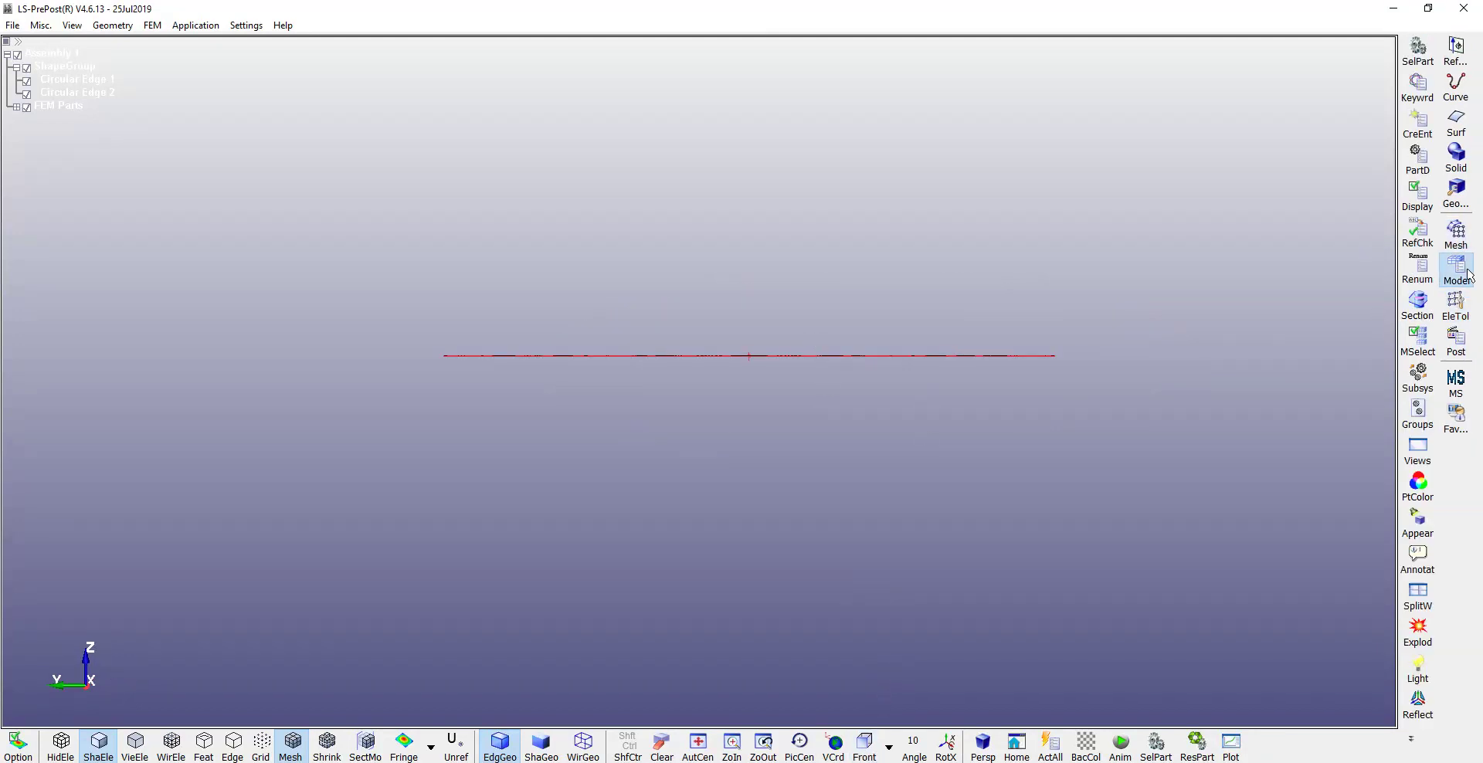
- Set up a translation of distance 1 along Z with Copy Elem on and nodes picked by part
{"action": "left_click", "coordinate": [1418, 53]}
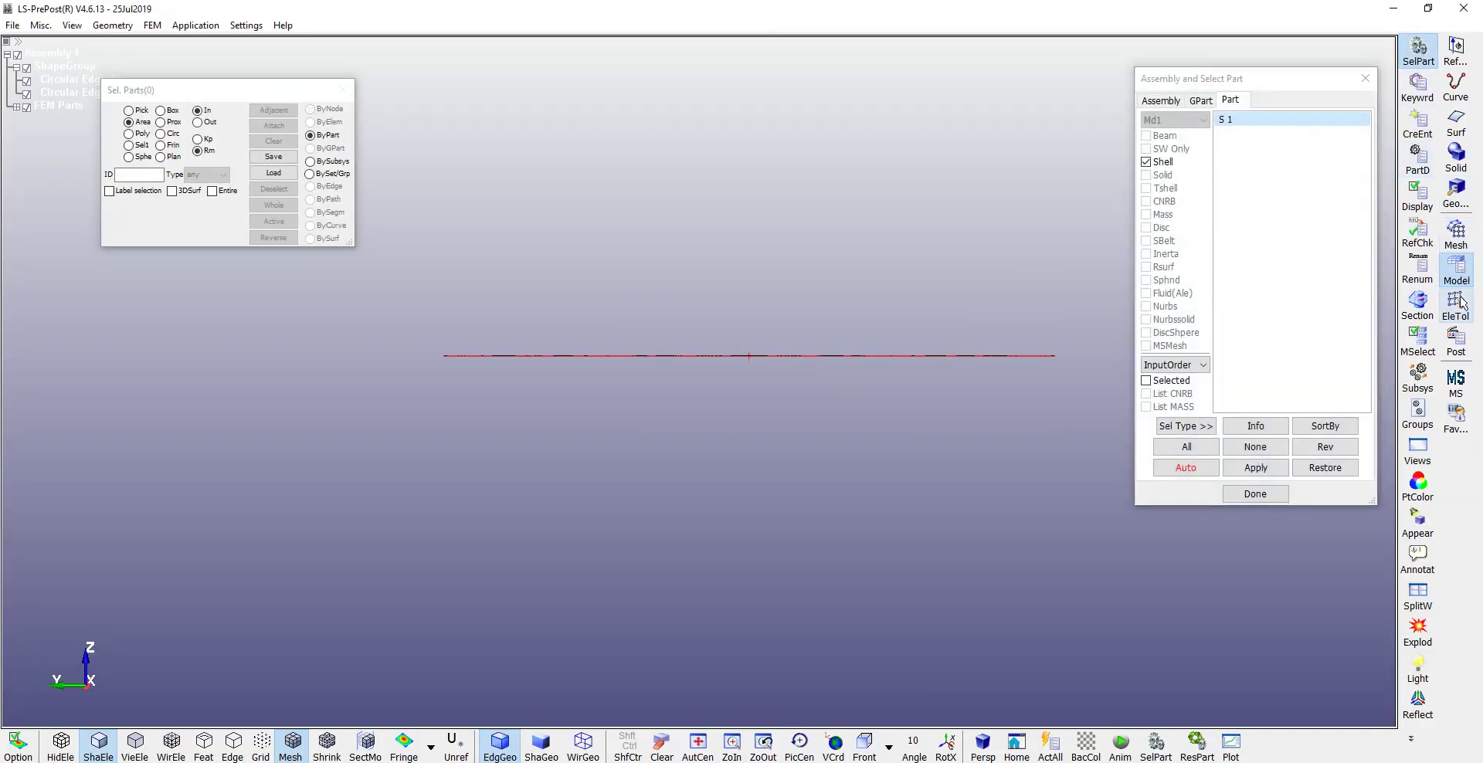
{"action": "left_click", "coordinate": [1456, 306]}
{"action": "left_click", "coordinate": [1431, 245]}
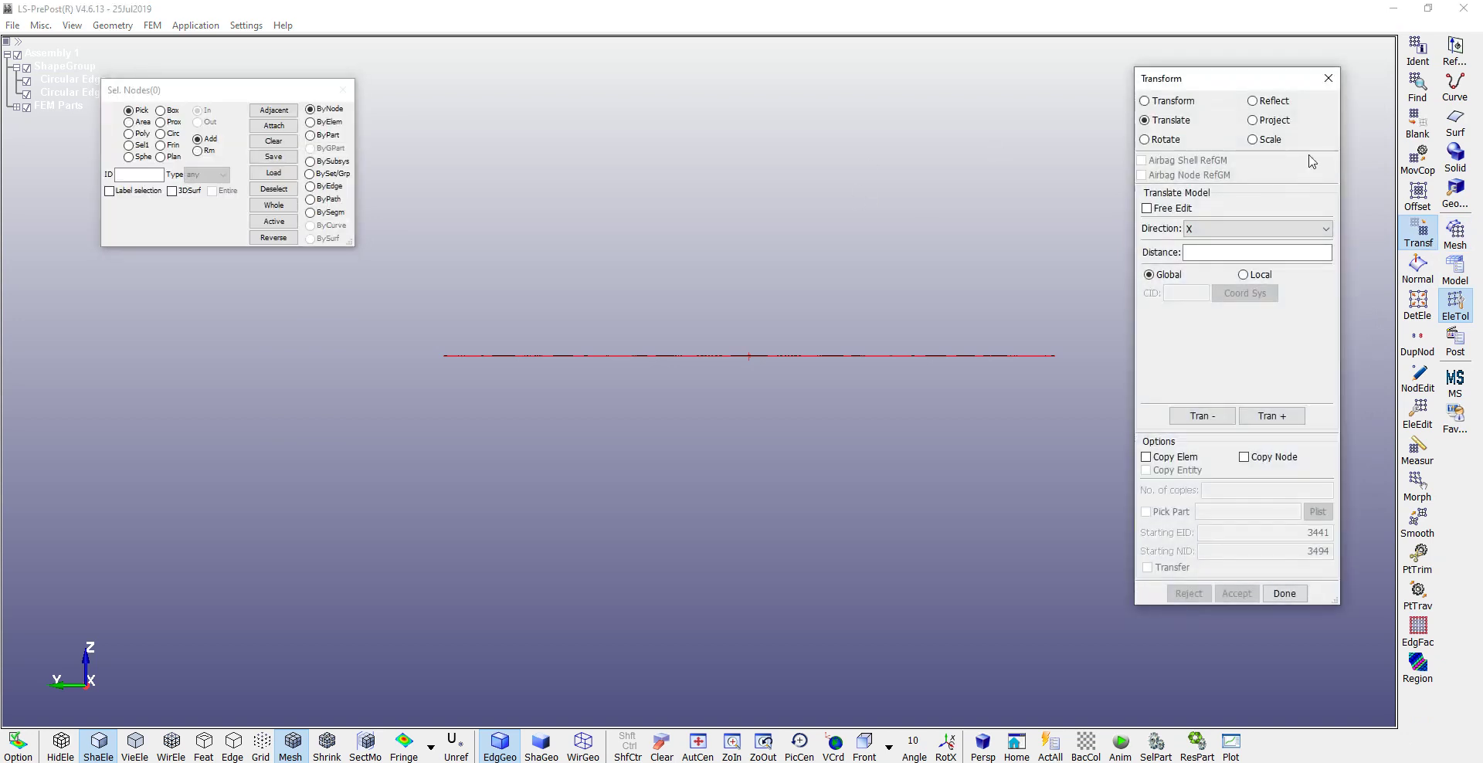
{"action": "type", "text": "1"}
{"action": "left_click", "coordinate": [1236, 229]}
{"action": "left_click", "coordinate": [1235, 272]}
{"action": "left_click", "coordinate": [1147, 458]}
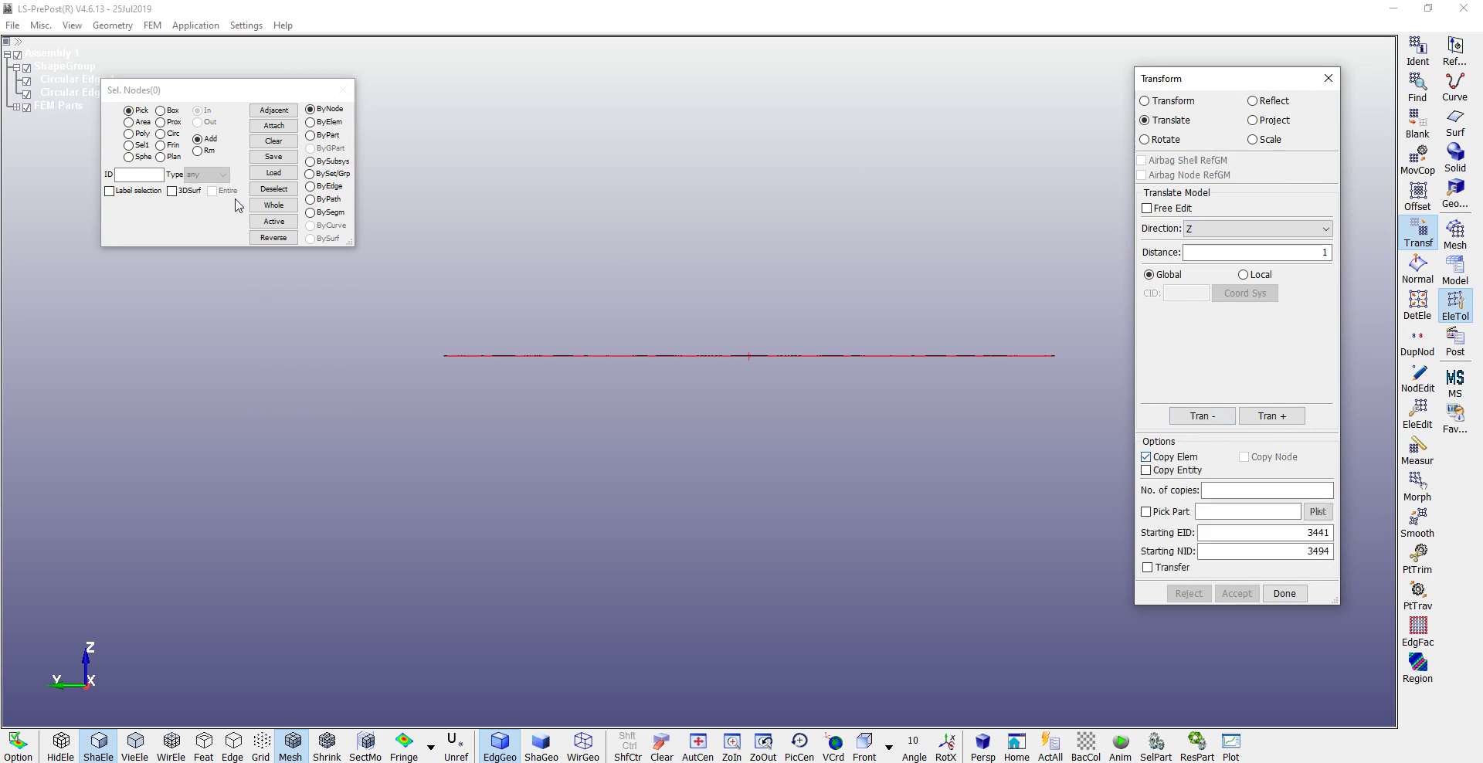
{"action": "left_click", "coordinate": [313, 136]}
- Select the disc part, copy it 1 unit along +Z, and accept the copy
{"action": "left_click_drag", "start_coordinate": [773, 328], "coordinate": [772, 361], "text": "shift"}
{"action": "left_click", "coordinate": [678, 355]}
{"action": "left_click_drag", "start_coordinate": [895, 355], "coordinate": [892, 312], "text": "shift"}
{"action": "left_click", "coordinate": [1250, 511]}
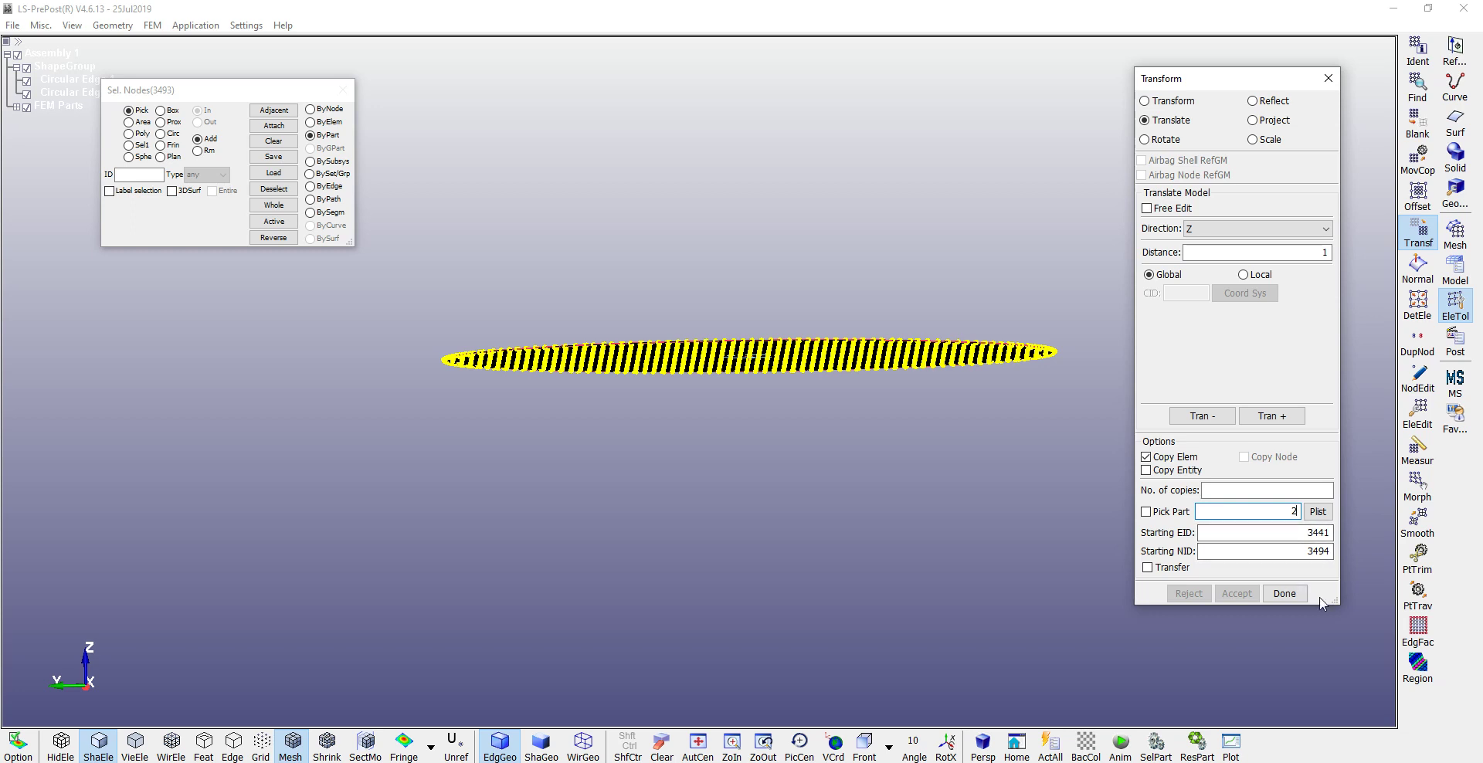
{"action": "left_click", "coordinate": [1271, 417]}
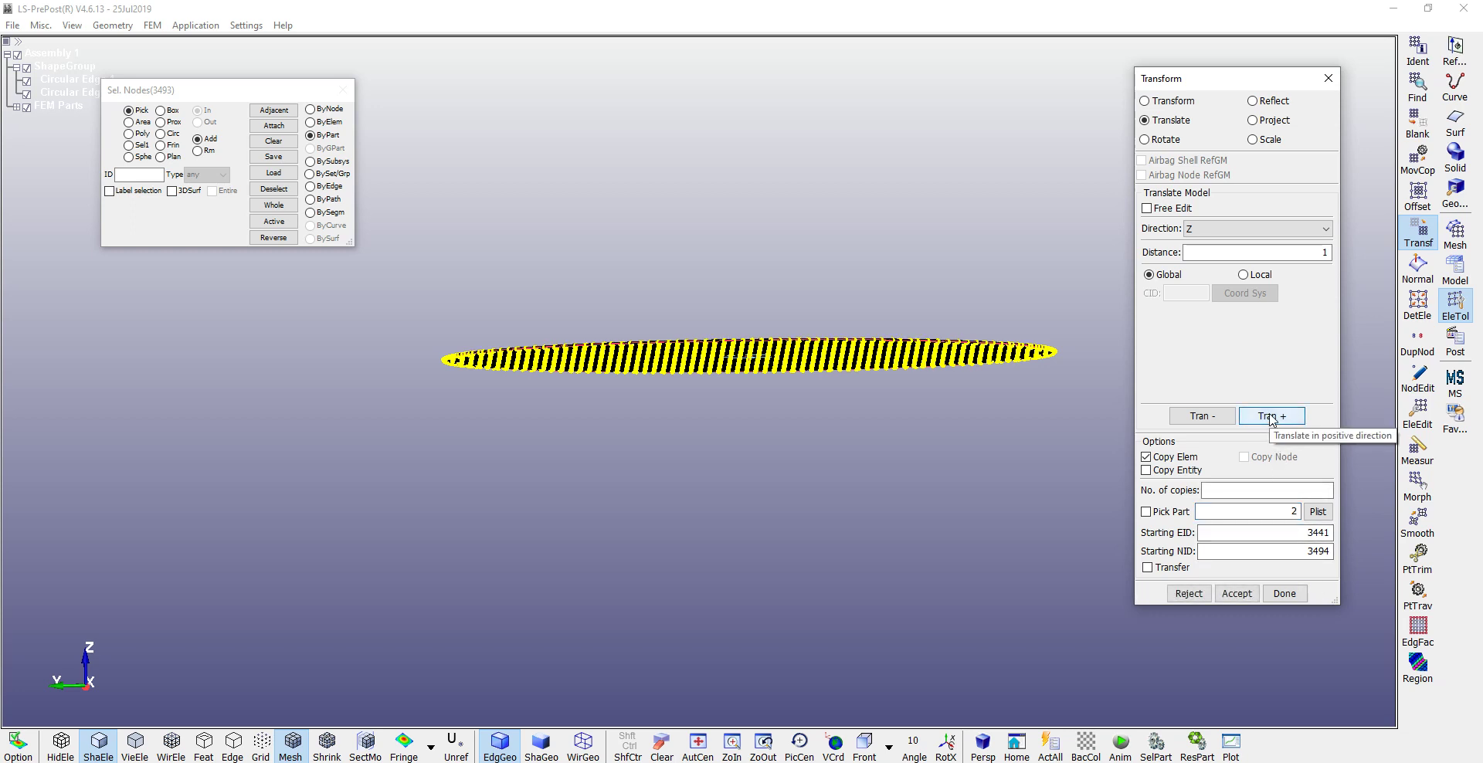
{"action": "left_click", "coordinate": [1252, 594]}
{"action": "left_click", "coordinate": [1284, 593]}
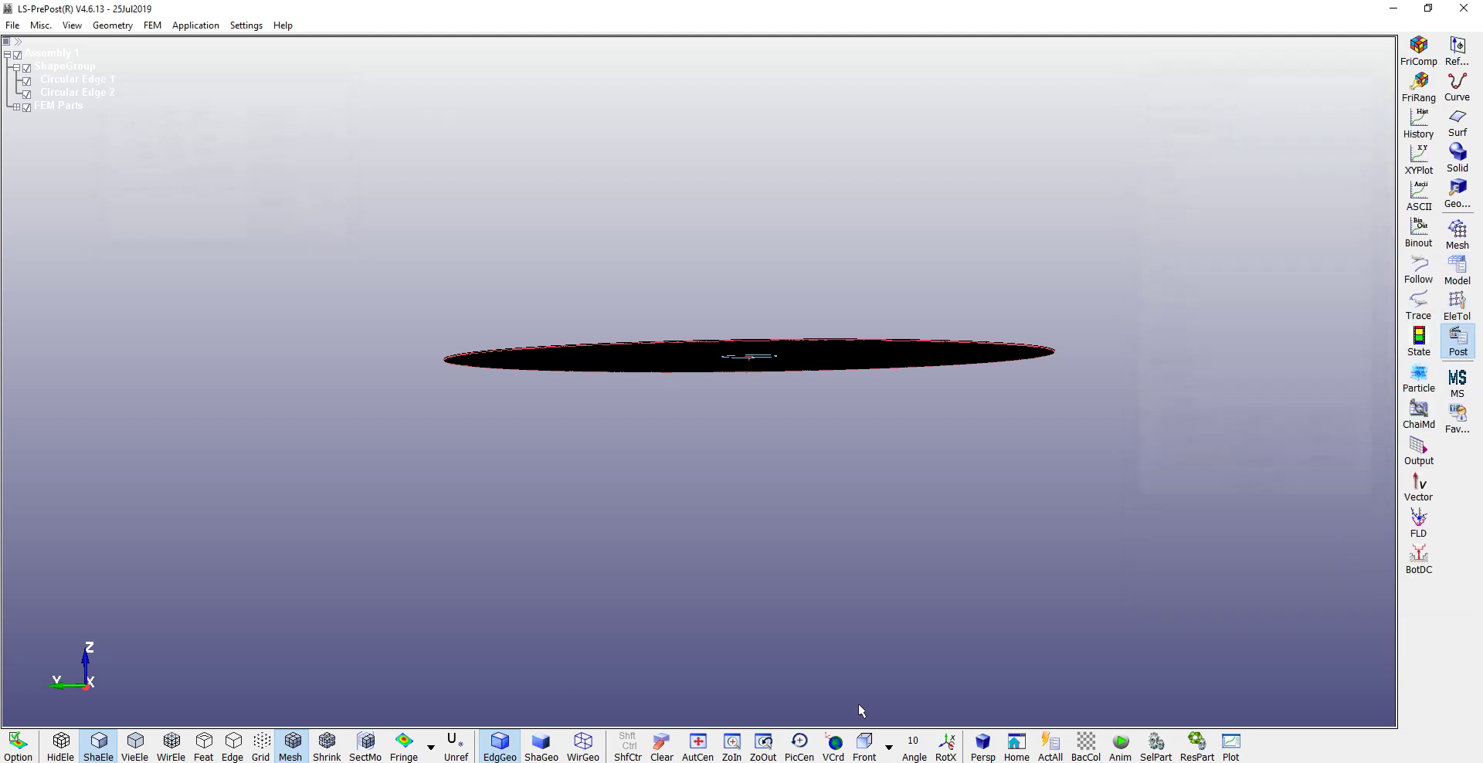
{"action": "left_click", "coordinate": [864, 741]}
{"action": "scroll", "coordinate": [1048, 377], "scroll_direction": "up", "scroll_amount": 10}
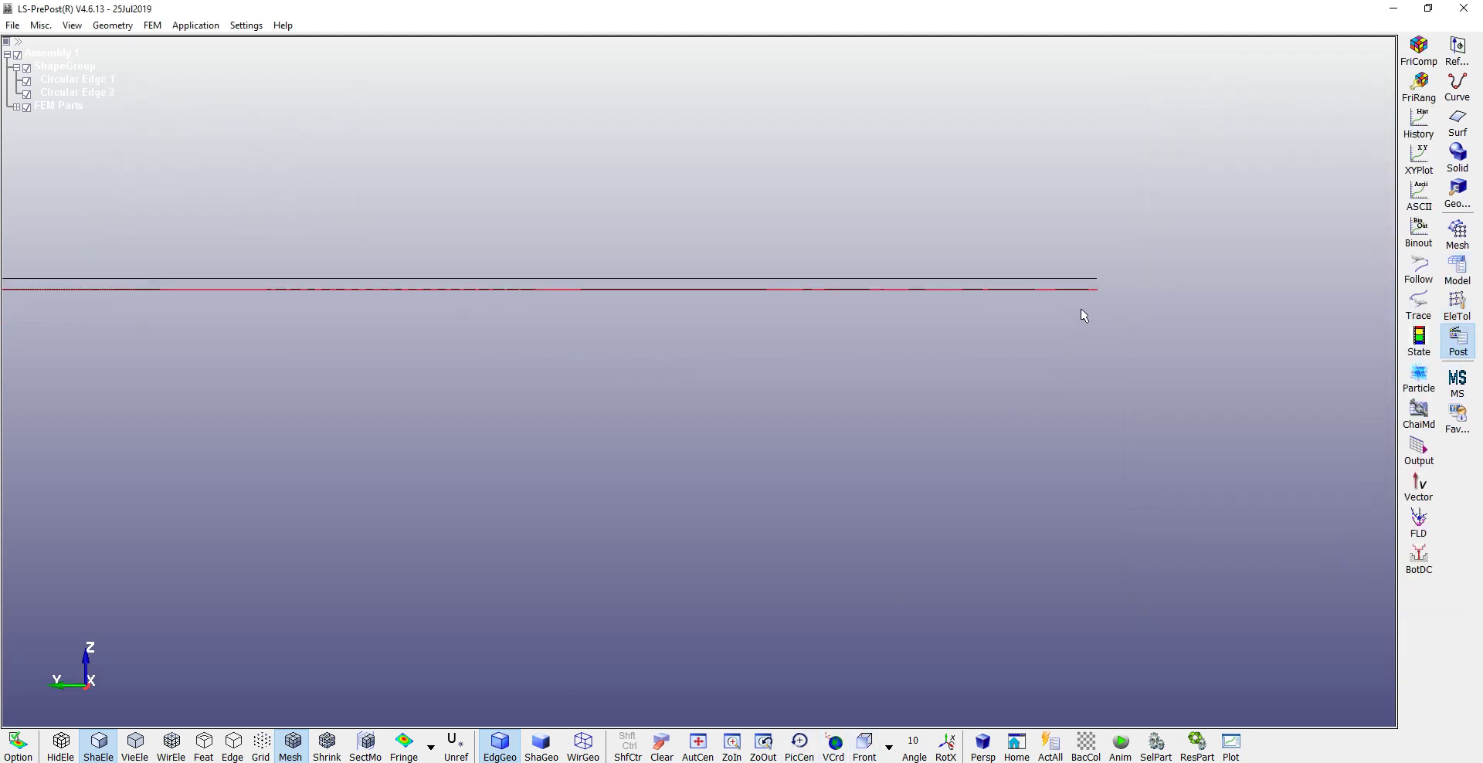
{"action": "scroll", "coordinate": [1099, 325], "scroll_direction": "down", "scroll_amount": 1}
{"action": "scroll", "coordinate": [1099, 325], "scroll_direction": "up", "scroll_amount": 5}
{"action": "scroll", "coordinate": [1172, 339], "scroll_direction": "down", "scroll_amount": 8}
{"action": "scroll", "coordinate": [967, 374], "scroll_direction": "up", "scroll_amount": 8}
{"action": "right_click_drag", "start_coordinate": [846, 355], "coordinate": [984, 353], "text": "ctrl"}
{"action": "scroll", "coordinate": [984, 353], "scroll_direction": "down", "scroll_amount": 3}
{"action": "left_click_drag", "start_coordinate": [761, 303], "coordinate": [772, 355], "text": "ctrl"}
{"action": "scroll", "coordinate": [882, 357], "scroll_direction": "up", "scroll_amount": 3}
{"action": "scroll", "coordinate": [882, 357], "scroll_direction": "down", "scroll_amount": 3}
{"action": "left_click_drag", "start_coordinate": [898, 305], "coordinate": [955, 282], "text": "ctrl"}
{"action": "scroll", "coordinate": [1125, 334], "scroll_direction": "up", "scroll_amount": 4}
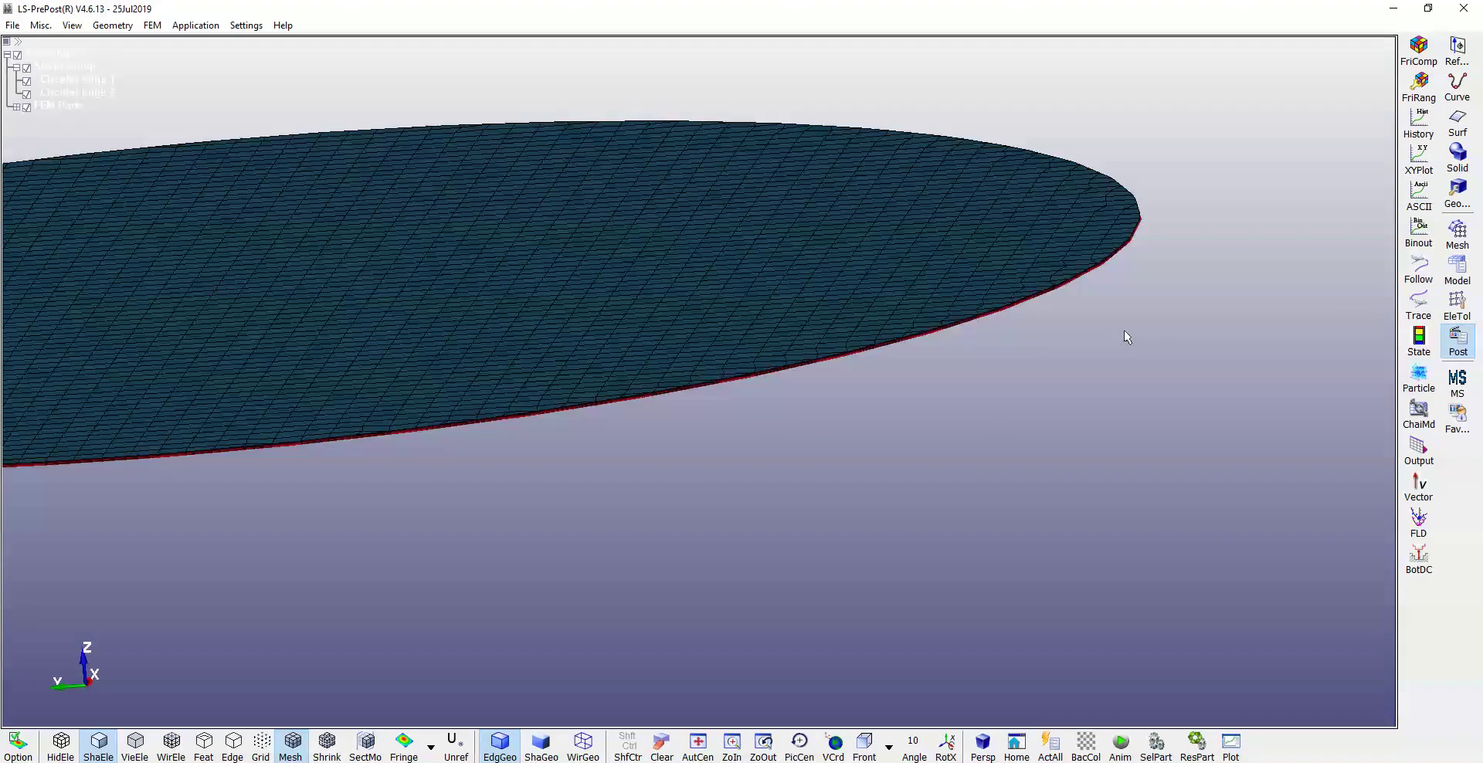
{"action": "left_click", "coordinate": [876, 747]}
{"action": "right_click_drag", "start_coordinate": [1122, 393], "coordinate": [957, 417], "text": "ctrl"}
{"action": "scroll", "coordinate": [979, 332], "scroll_direction": "up", "scroll_amount": 10}
{"action": "scroll", "coordinate": [705, 417], "scroll_direction": "up", "scroll_amount": 6}
{"action": "right_click_drag", "start_coordinate": [706, 416], "coordinate": [976, 368], "text": "ctrl"}
{"action": "scroll", "coordinate": [972, 351], "scroll_direction": "down", "scroll_amount": 1}
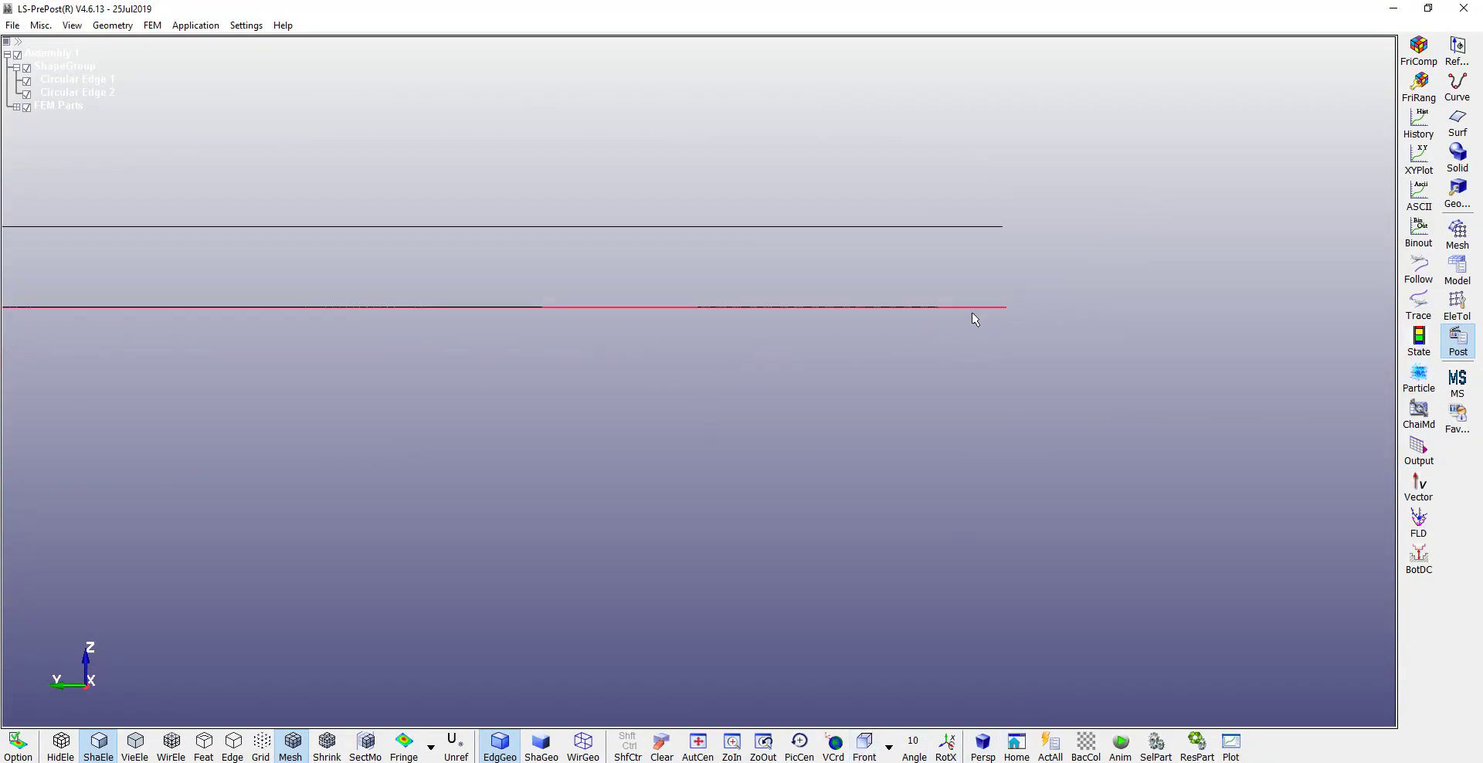
{"action": "left_click_drag", "start_coordinate": [1073, 258], "coordinate": [660, 327], "text": "shift"}
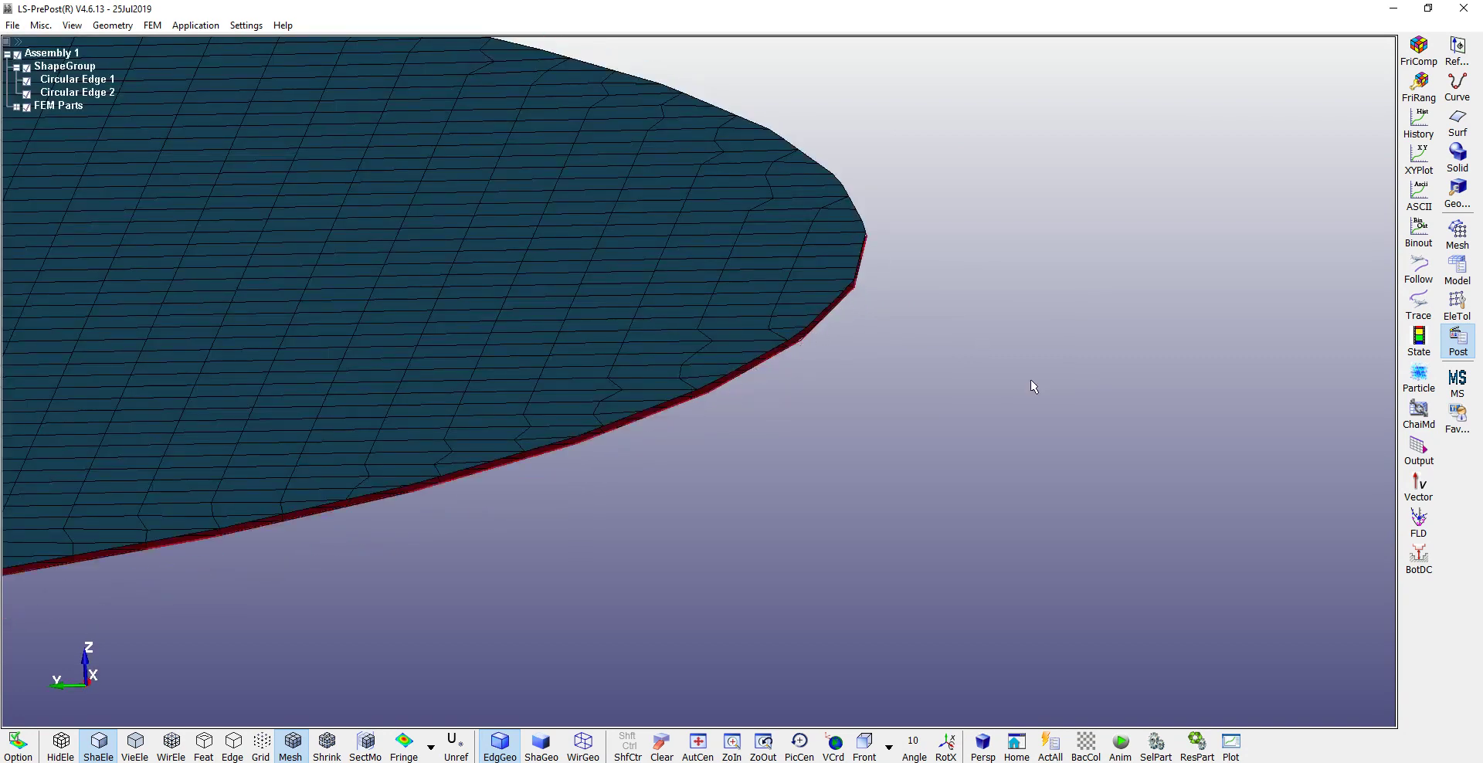
{"action": "scroll", "coordinate": [1037, 377], "scroll_direction": "down", "scroll_amount": 13}
{"action": "scroll", "coordinate": [950, 395], "scroll_direction": "up", "scroll_amount": 5}
{"action": "scroll", "coordinate": [996, 393], "scroll_direction": "down", "scroll_amount": 1}
{"action": "left_click_drag", "start_coordinate": [951, 358], "coordinate": [1003, 375], "text": "shift"}
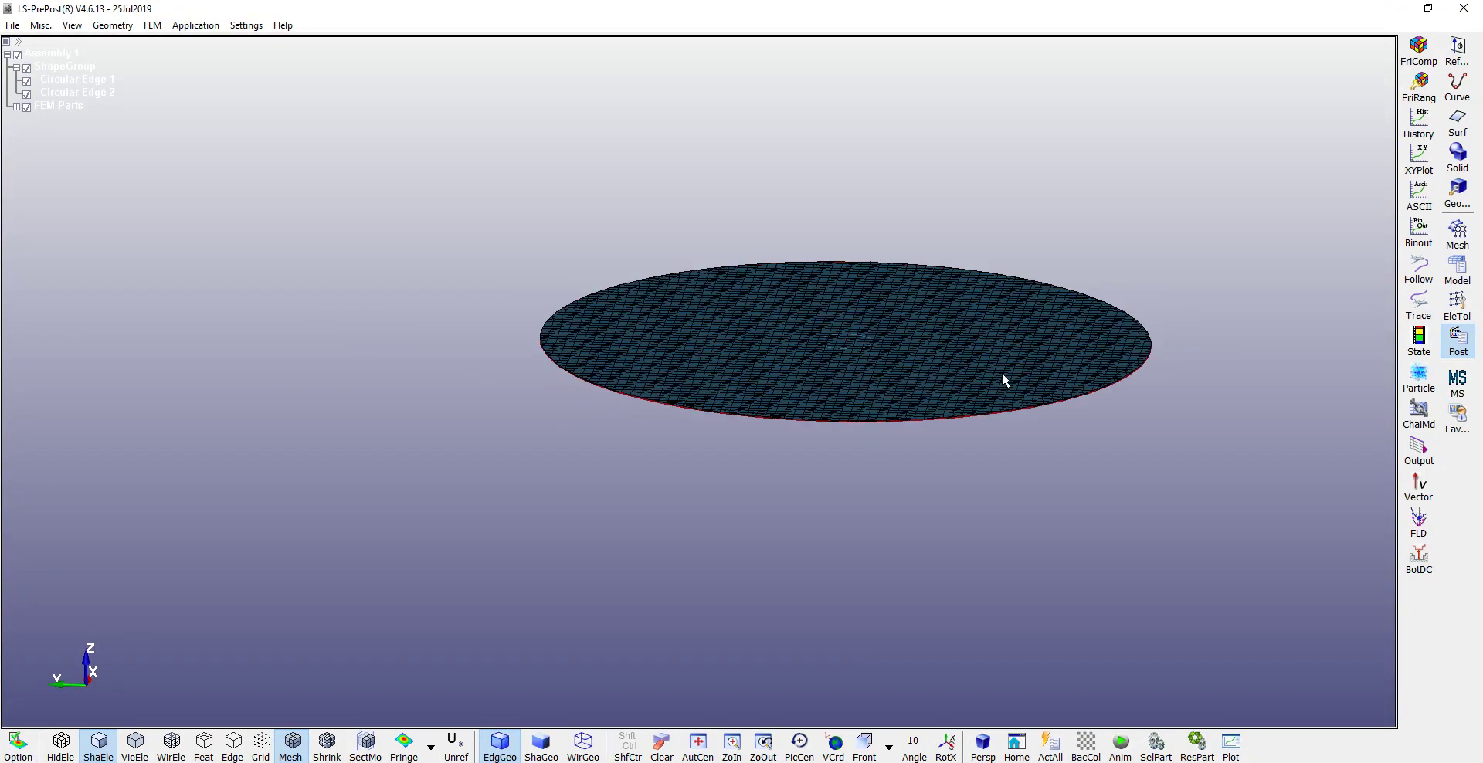
{"action": "left_click", "coordinate": [864, 743]}
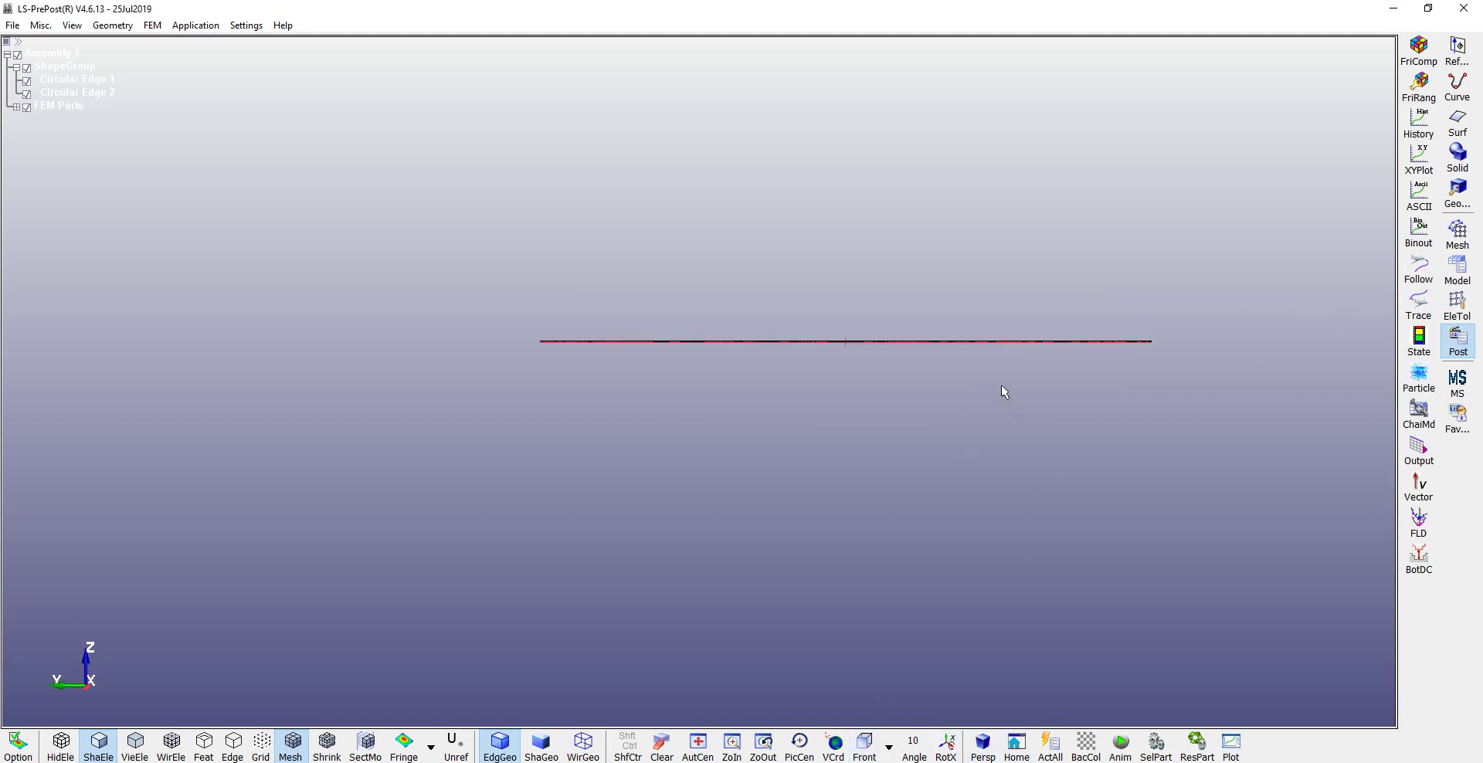
- Hide part S 2 so only S 1 is displayed, then bring back the Transform settings
{"action": "left_click", "coordinate": [1457, 269]}
{"action": "left_click", "coordinate": [1418, 47]}
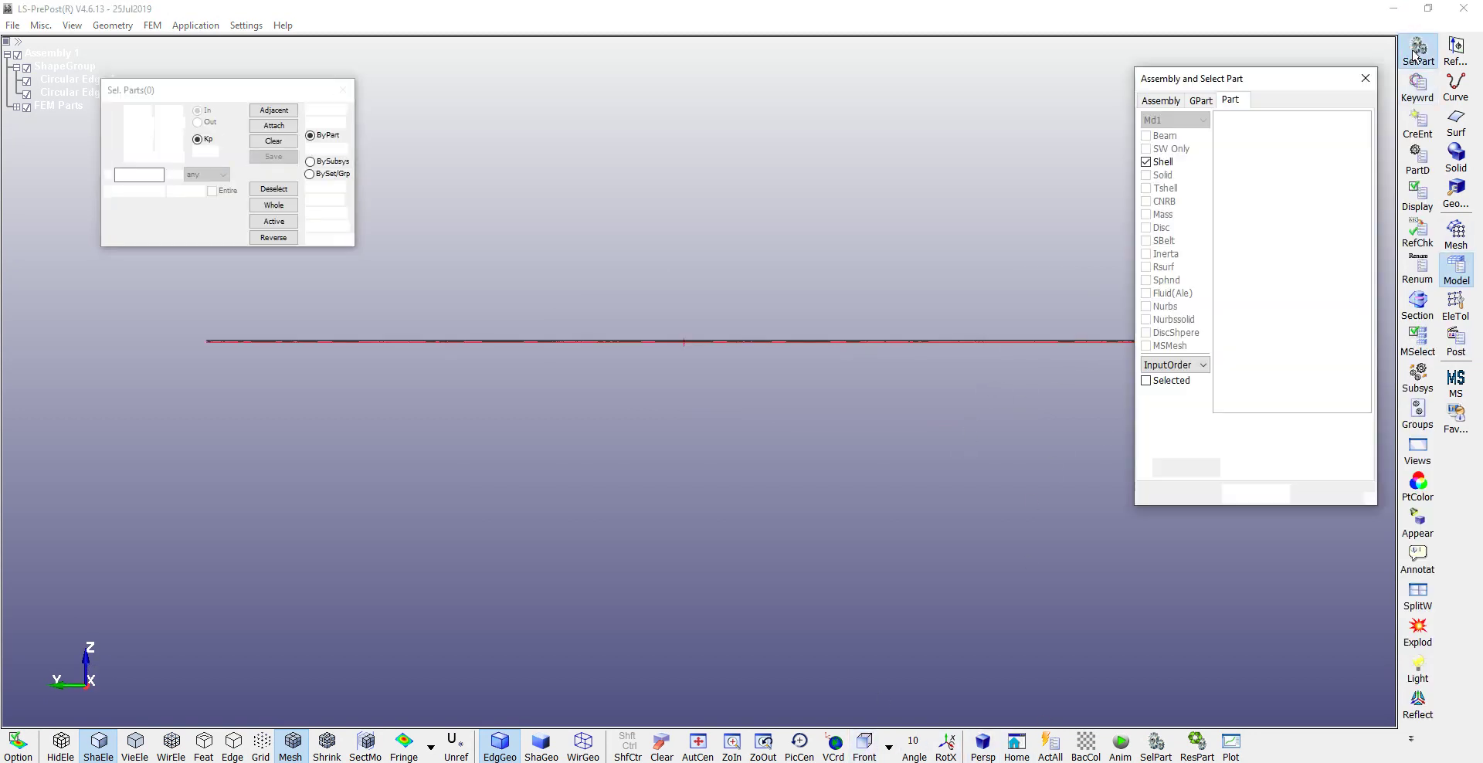
{"action": "left_click", "coordinate": [1232, 120]}
{"action": "left_click", "coordinate": [1456, 274]}
{"action": "left_click", "coordinate": [1456, 304]}
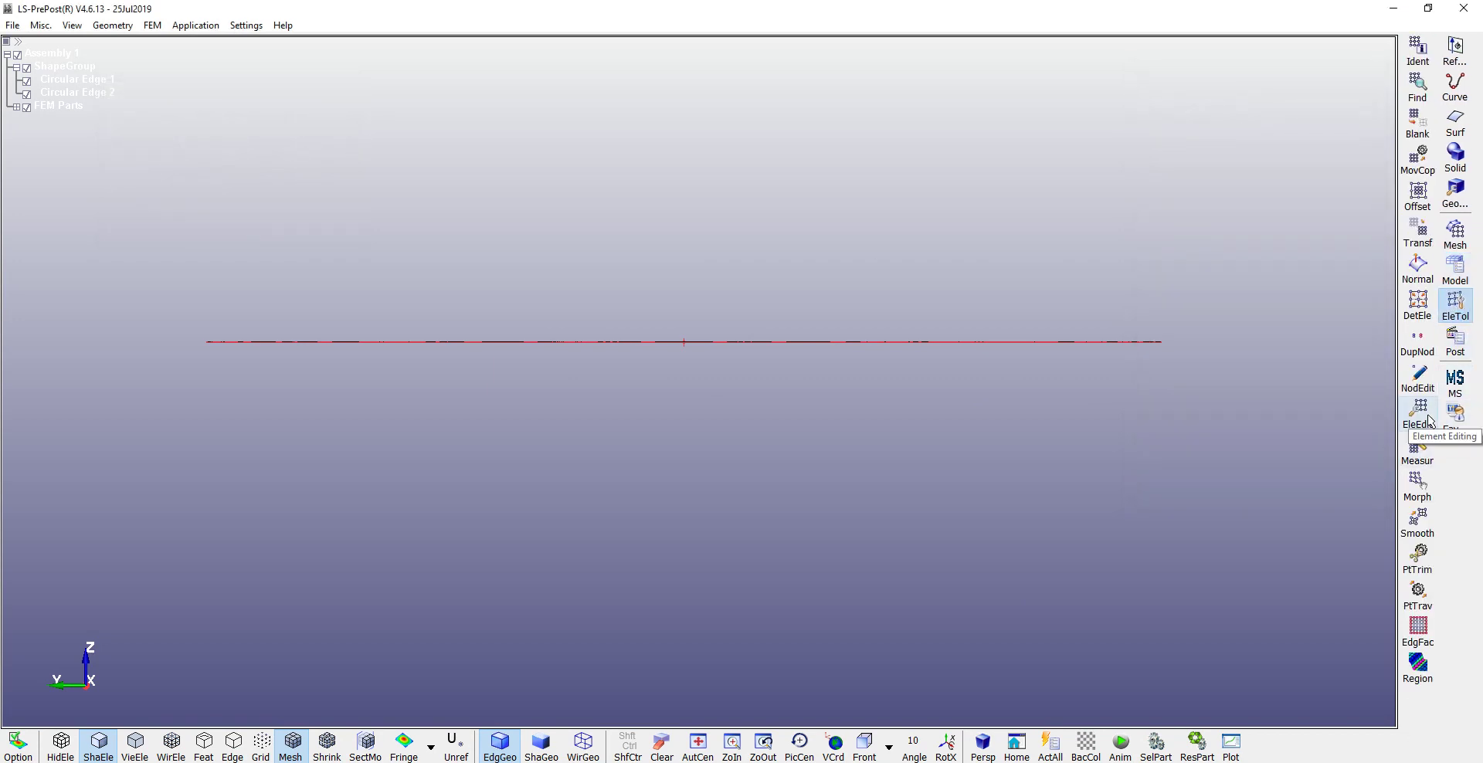
{"action": "left_click", "coordinate": [1418, 244]}
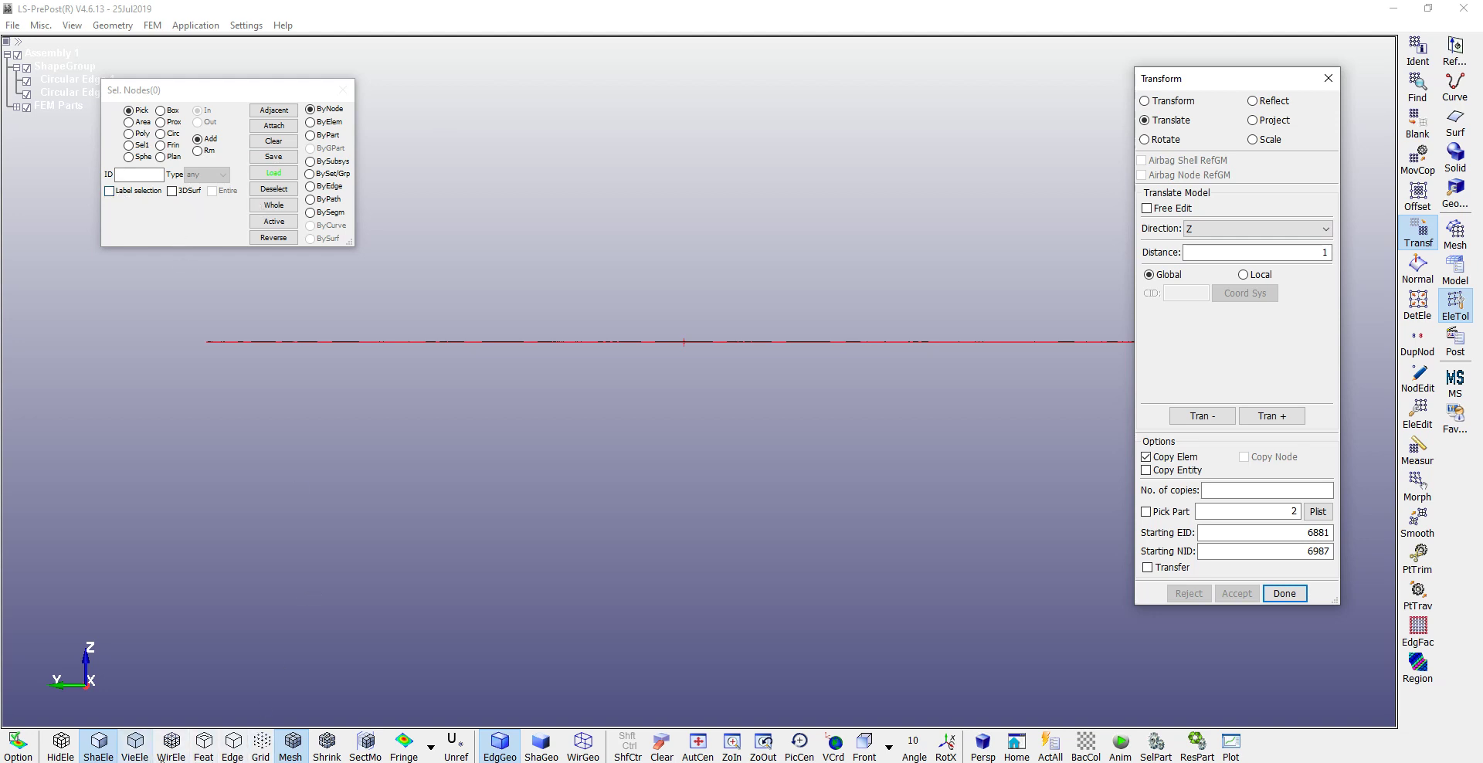
- Select the 184 active outer-ring nodes and move them 0.5 along +Z without copying elements
{"action": "left_click", "coordinate": [232, 743]}
{"action": "left_click_drag", "start_coordinate": [677, 364], "coordinate": [672, 390], "text": "shift"}
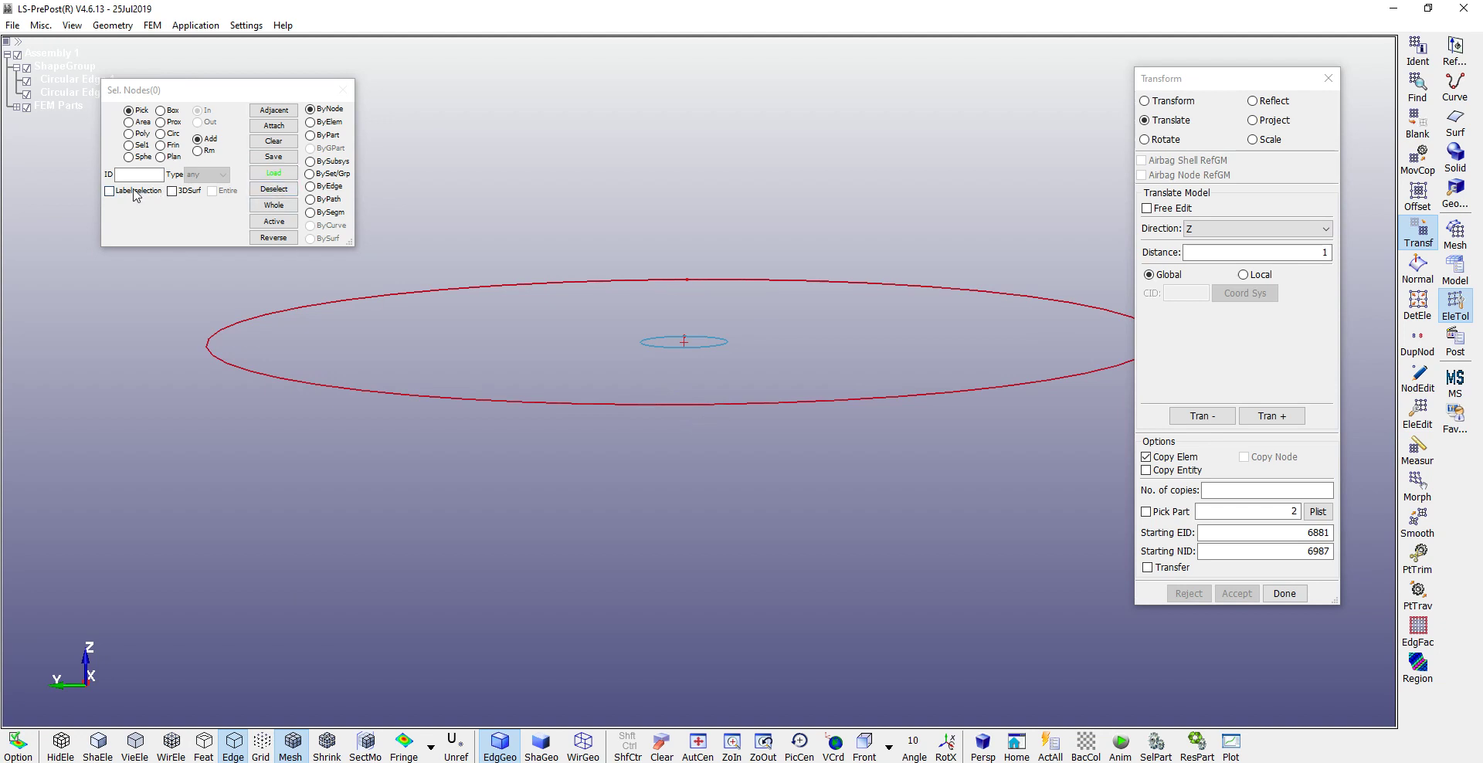
{"action": "left_click", "coordinate": [290, 223]}
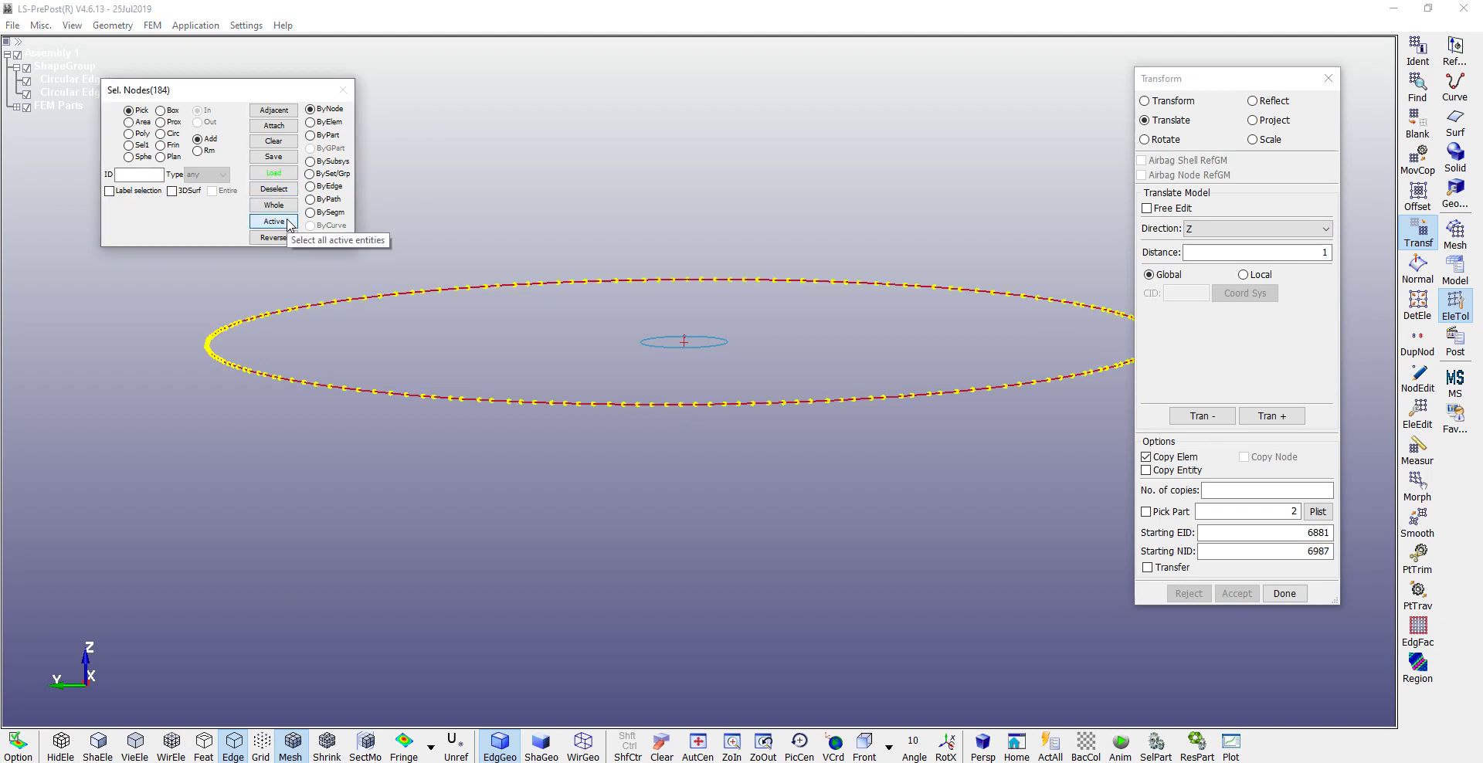
{"action": "left_click", "coordinate": [1324, 253]}
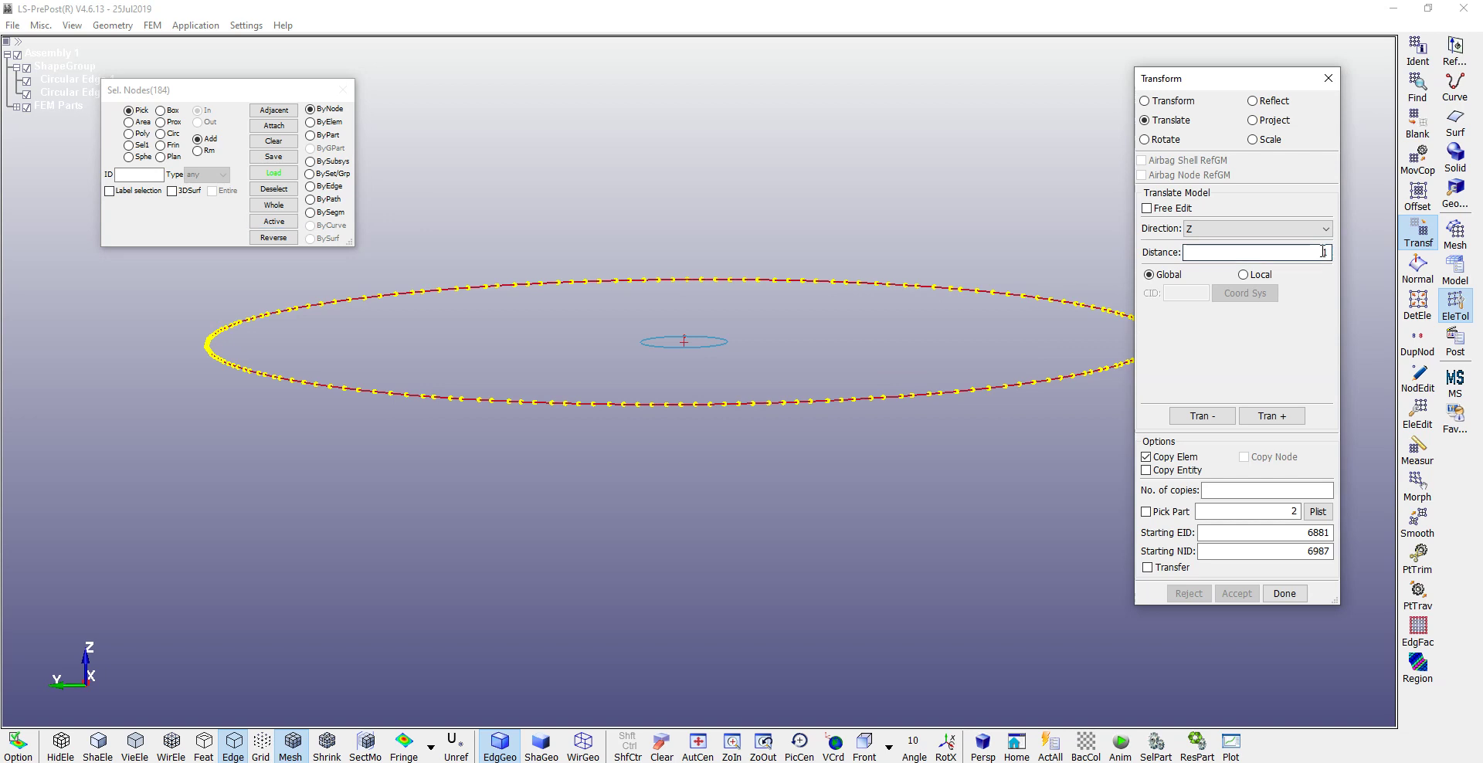
{"action": "key", "text": "BackSpace"}
{"action": "left_click", "coordinate": [1276, 419]}
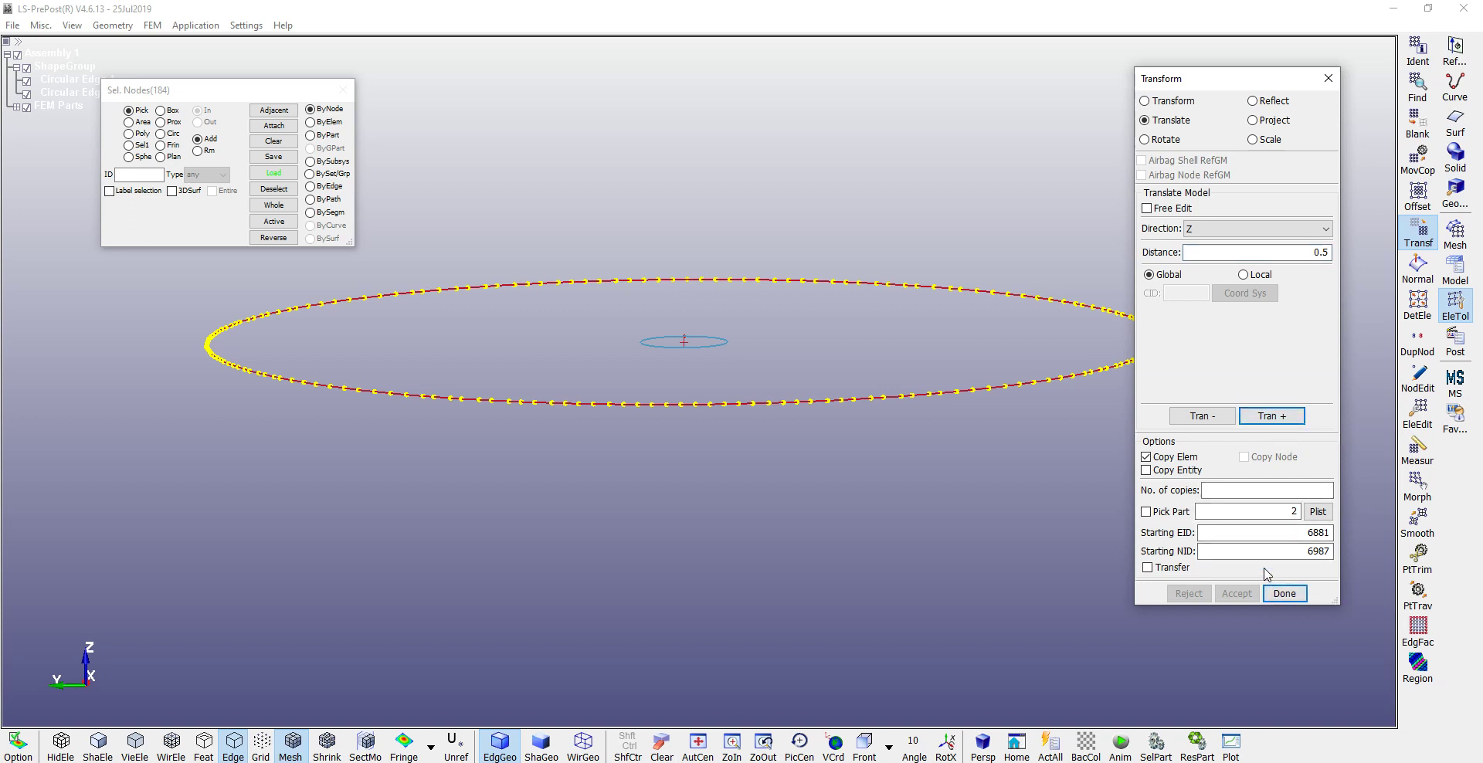
{"action": "left_click", "coordinate": [1215, 418]}
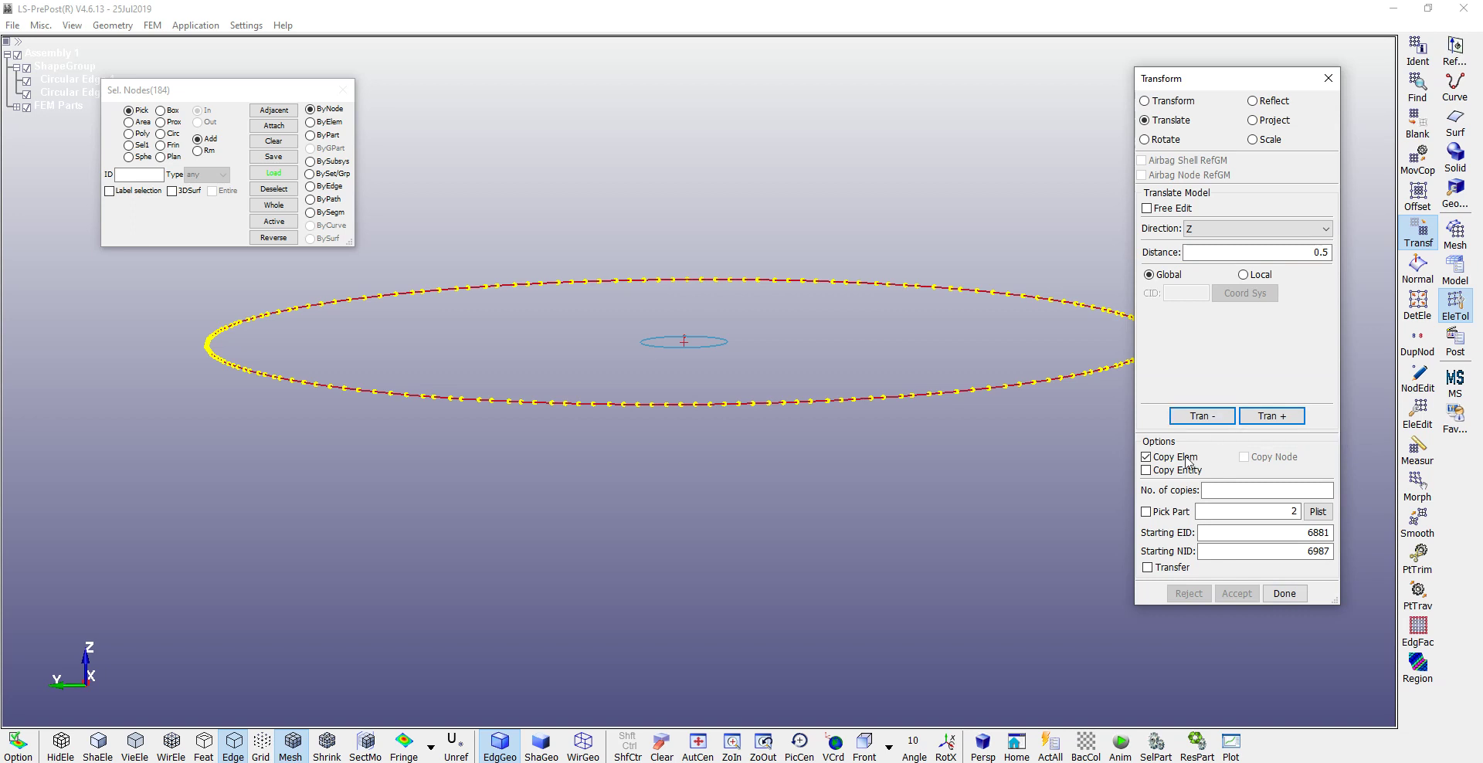
{"action": "left_click", "coordinate": [1156, 459]}
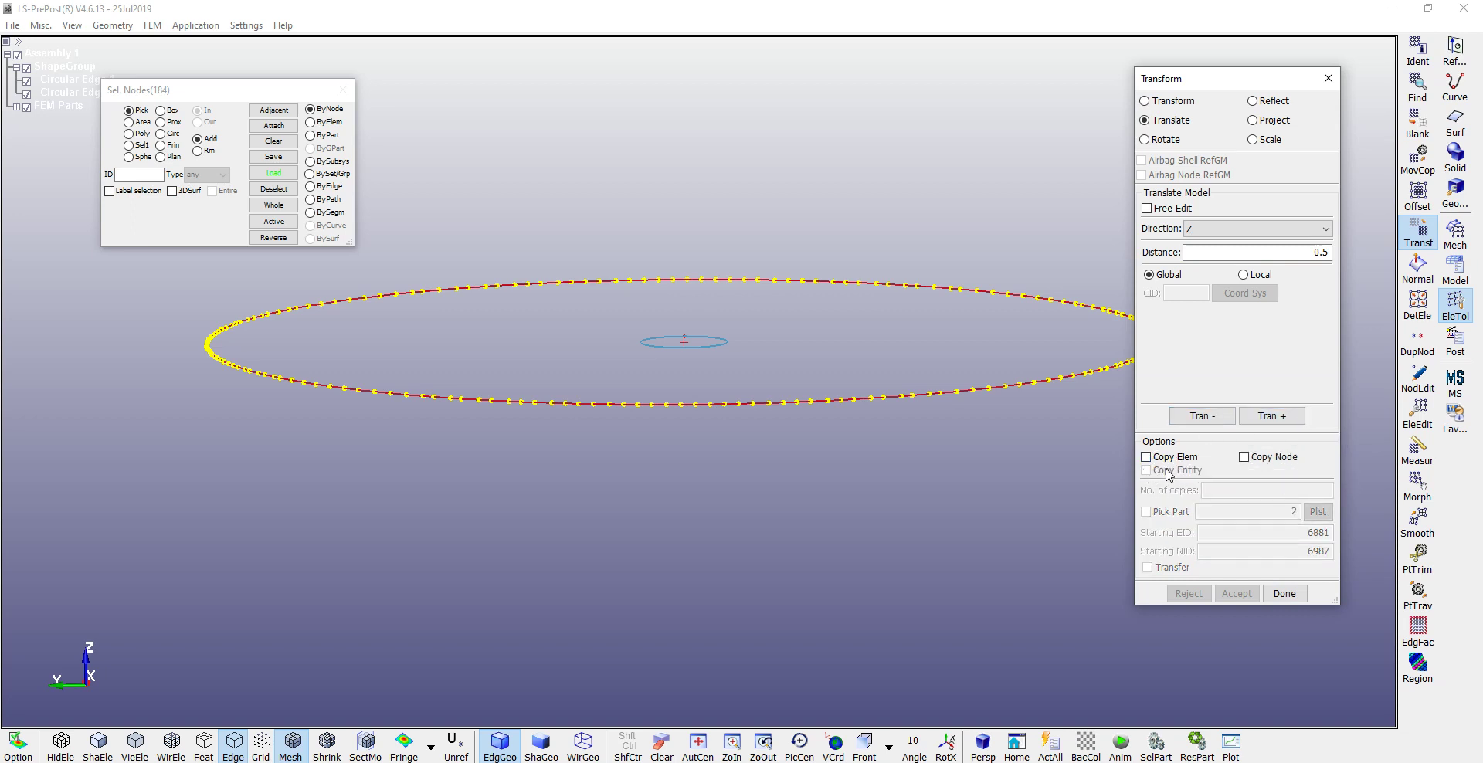
{"action": "left_click", "coordinate": [1272, 422]}
- Accept the node move, display only part S 2, and return to the Transform tool
{"action": "left_click", "coordinate": [1240, 594]}
{"action": "left_click", "coordinate": [1284, 593]}
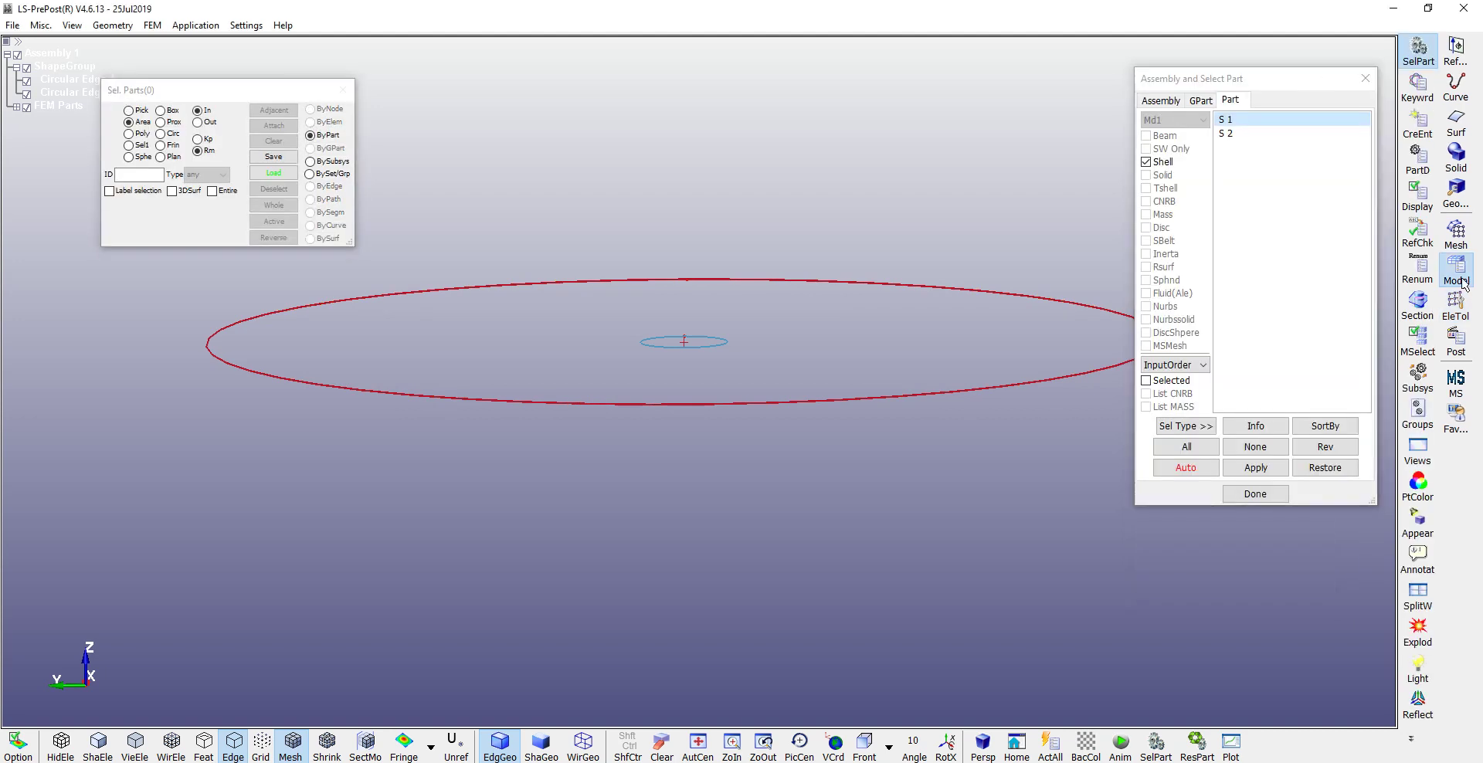
{"action": "left_click", "coordinate": [1248, 135]}
{"action": "left_click_drag", "start_coordinate": [826, 386], "coordinate": [825, 350], "text": "ctrl"}
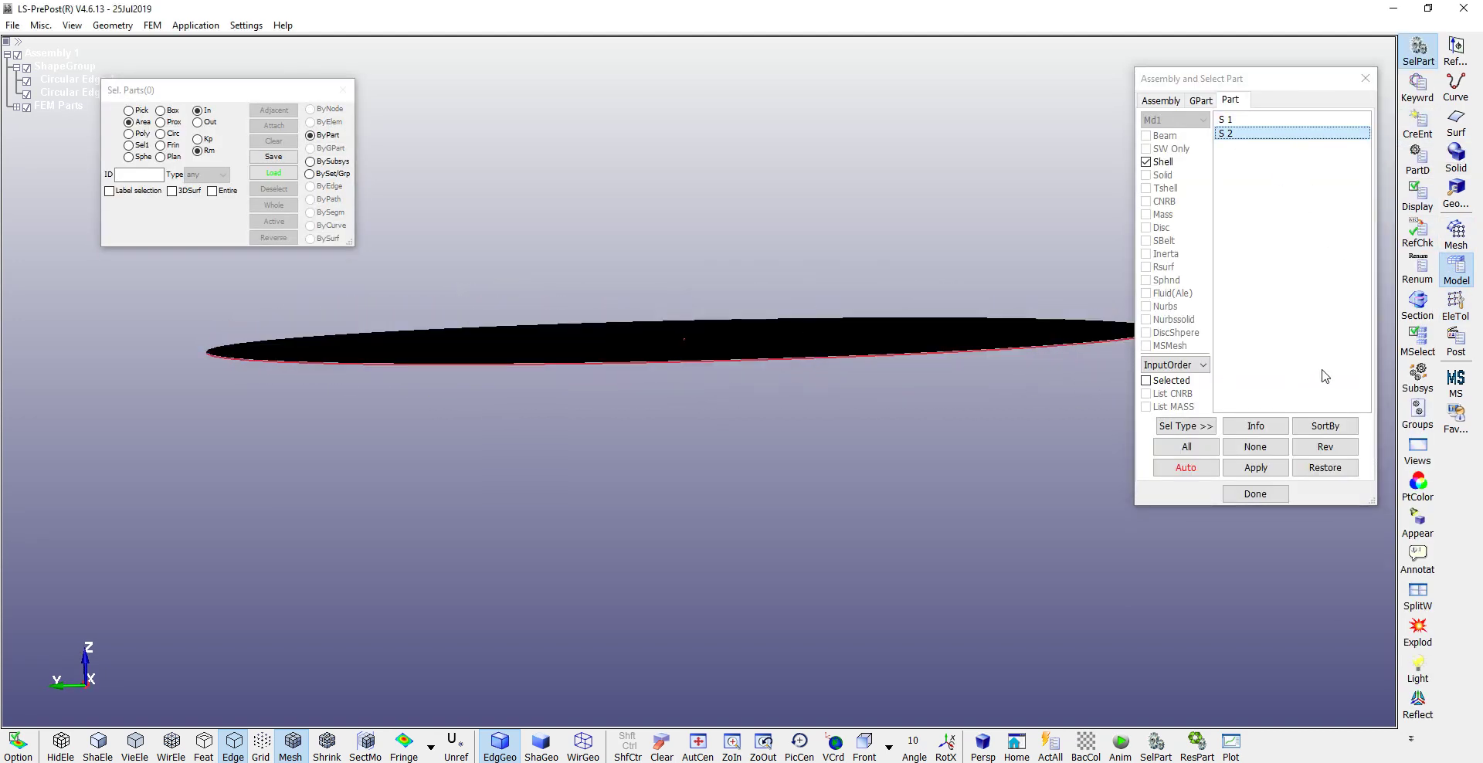
{"action": "left_click", "coordinate": [1455, 306]}
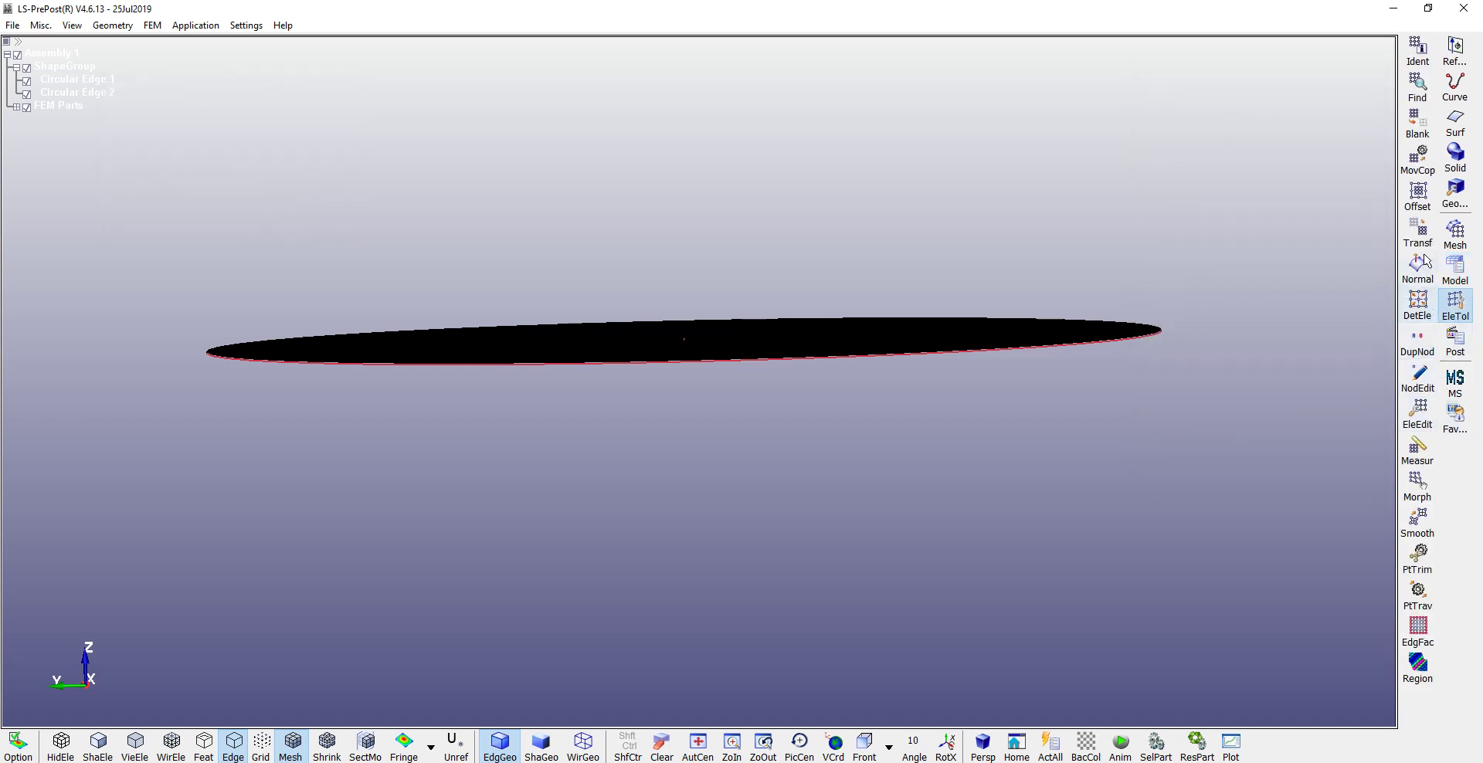
{"action": "left_click", "coordinate": [1418, 232]}
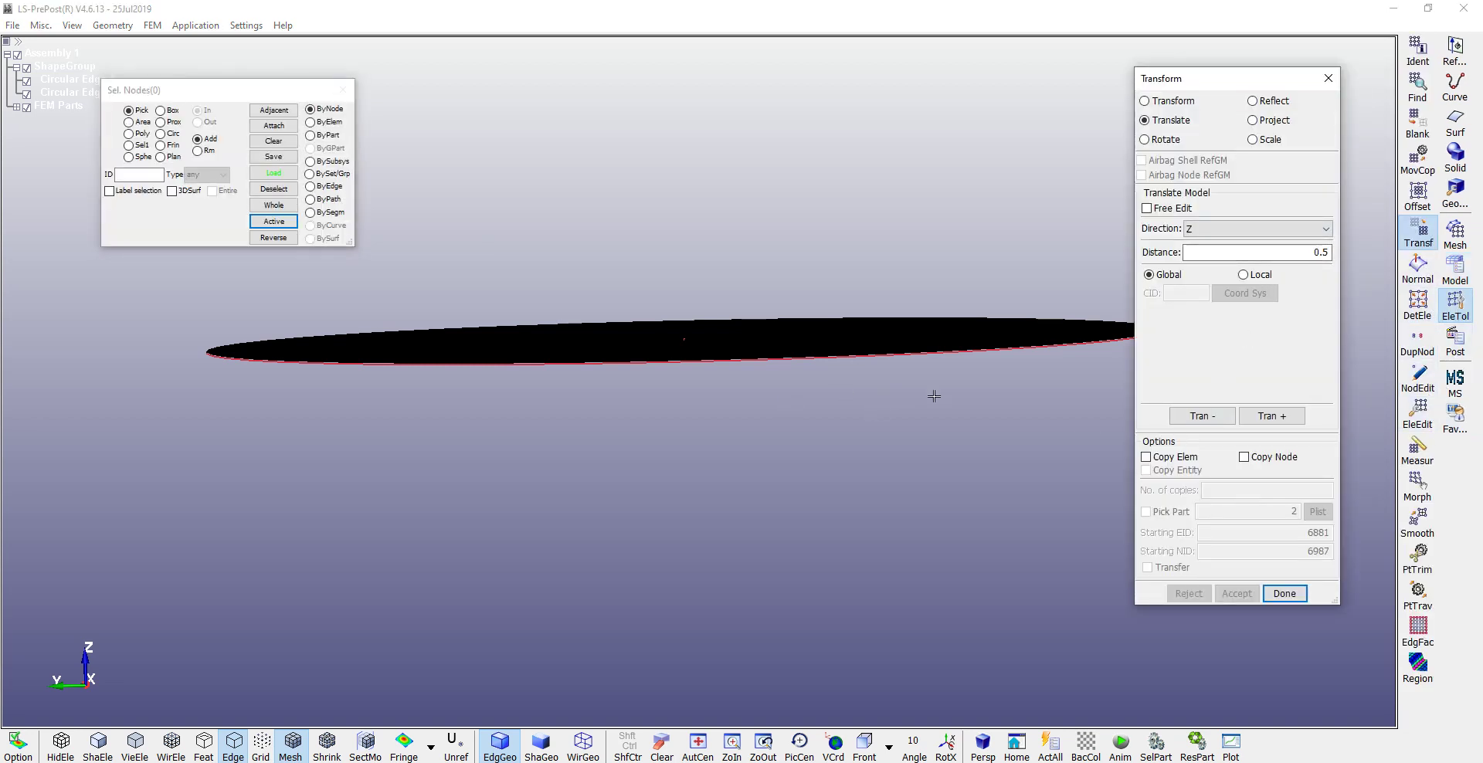
- Move part S 2's 184 outer-ring nodes 0.5 in negative Z and accept
{"action": "middle_click_drag", "start_coordinate": [933, 397], "coordinate": [866, 391], "text": "ctrl"}
{"action": "left_click_drag", "start_coordinate": [650, 387], "coordinate": [649, 471], "text": "ctrl"}
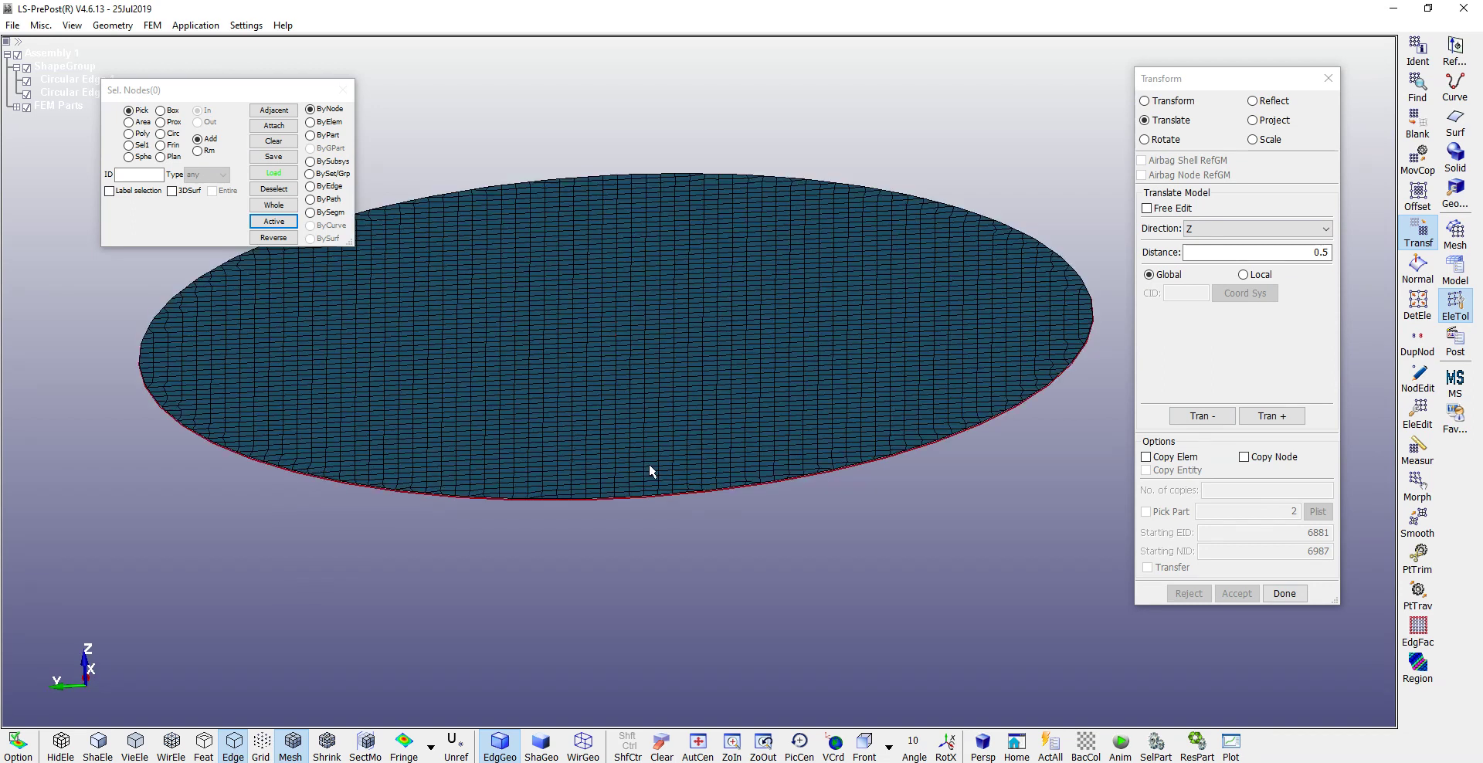
{"action": "left_click_drag", "start_coordinate": [747, 479], "coordinate": [776, 479], "text": "ctrl"}
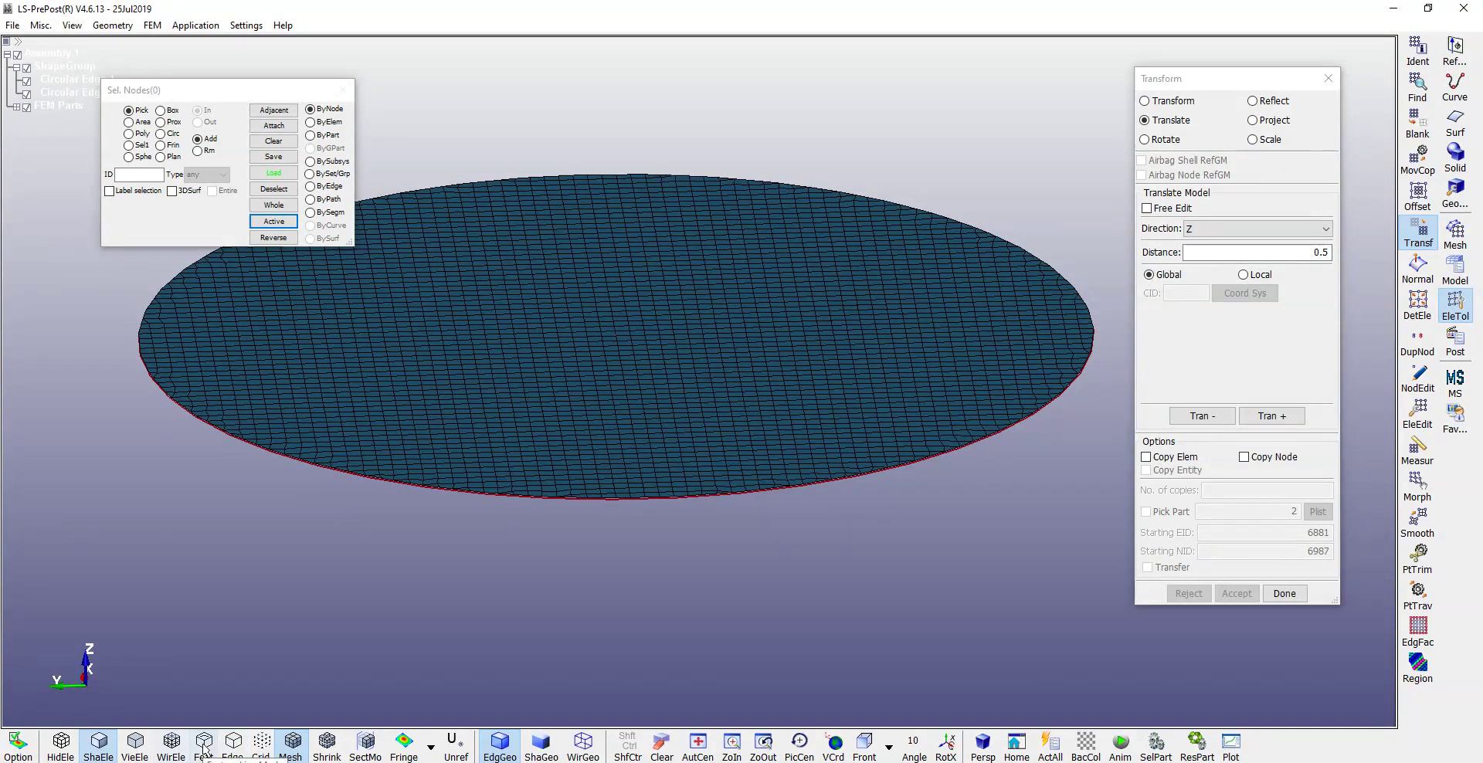
{"action": "left_click", "coordinate": [233, 743]}
{"action": "scroll", "coordinate": [1002, 461], "scroll_direction": "down", "scroll_amount": 4}
{"action": "left_click", "coordinate": [273, 222]}
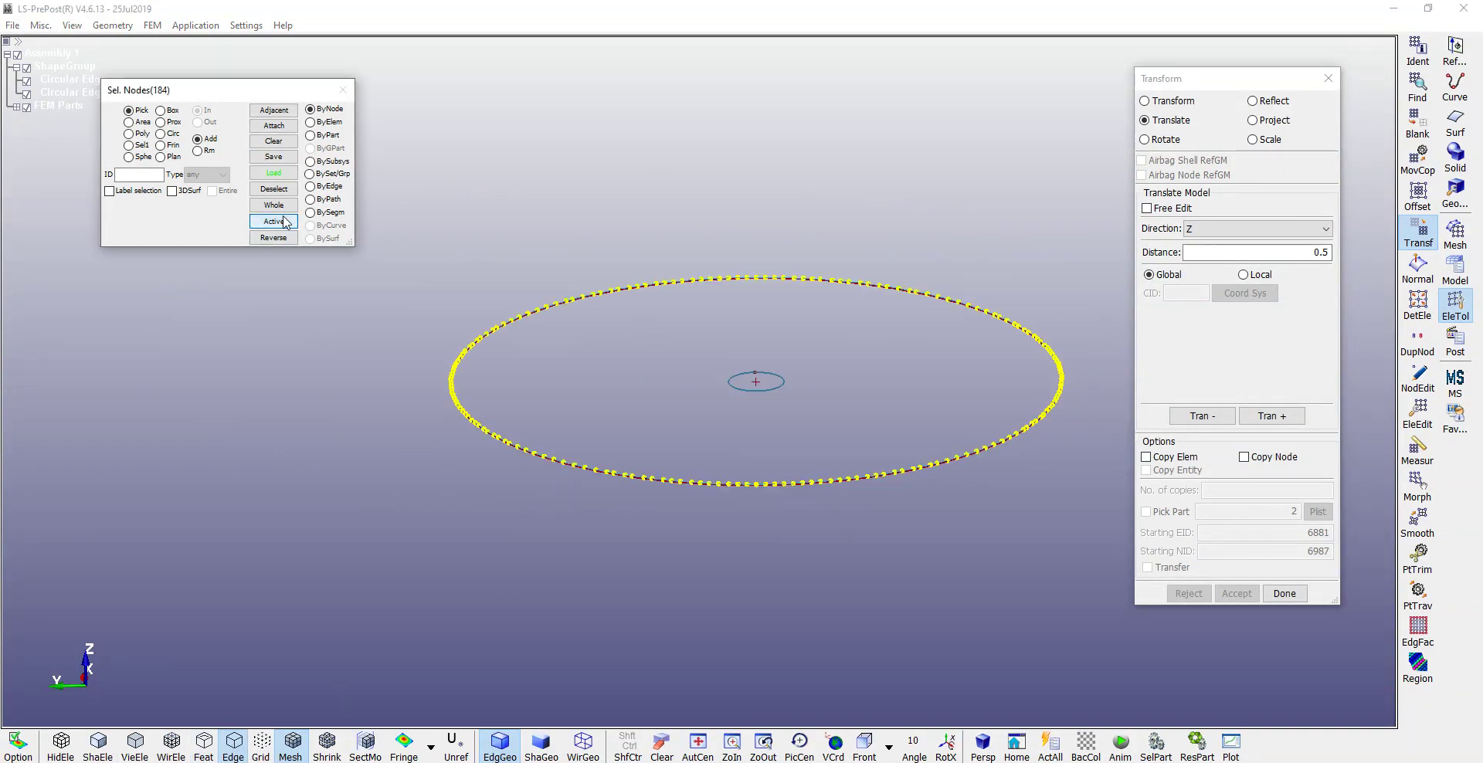
{"action": "left_click", "coordinate": [1213, 422]}
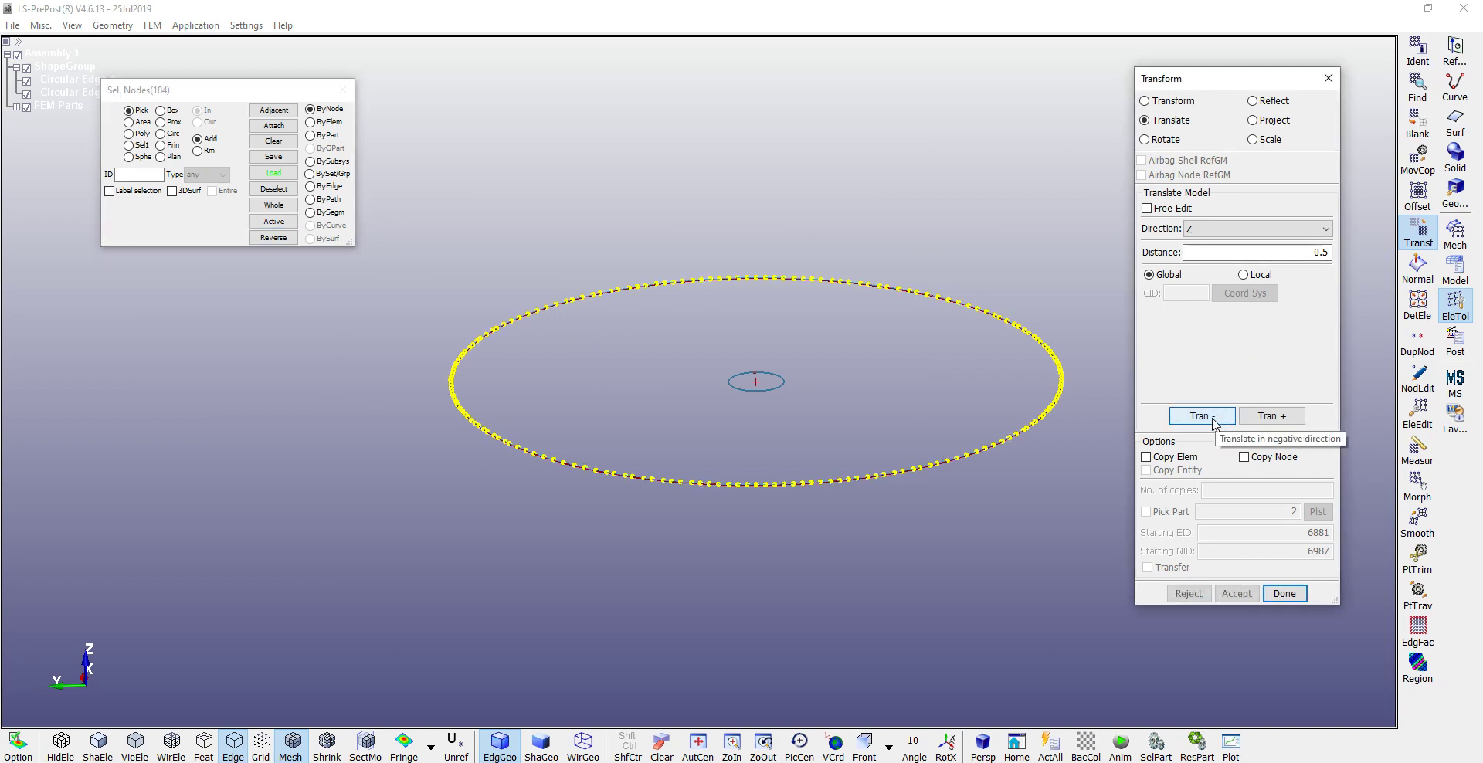
{"action": "left_click", "coordinate": [1236, 593]}
{"action": "left_click", "coordinate": [1281, 594]}
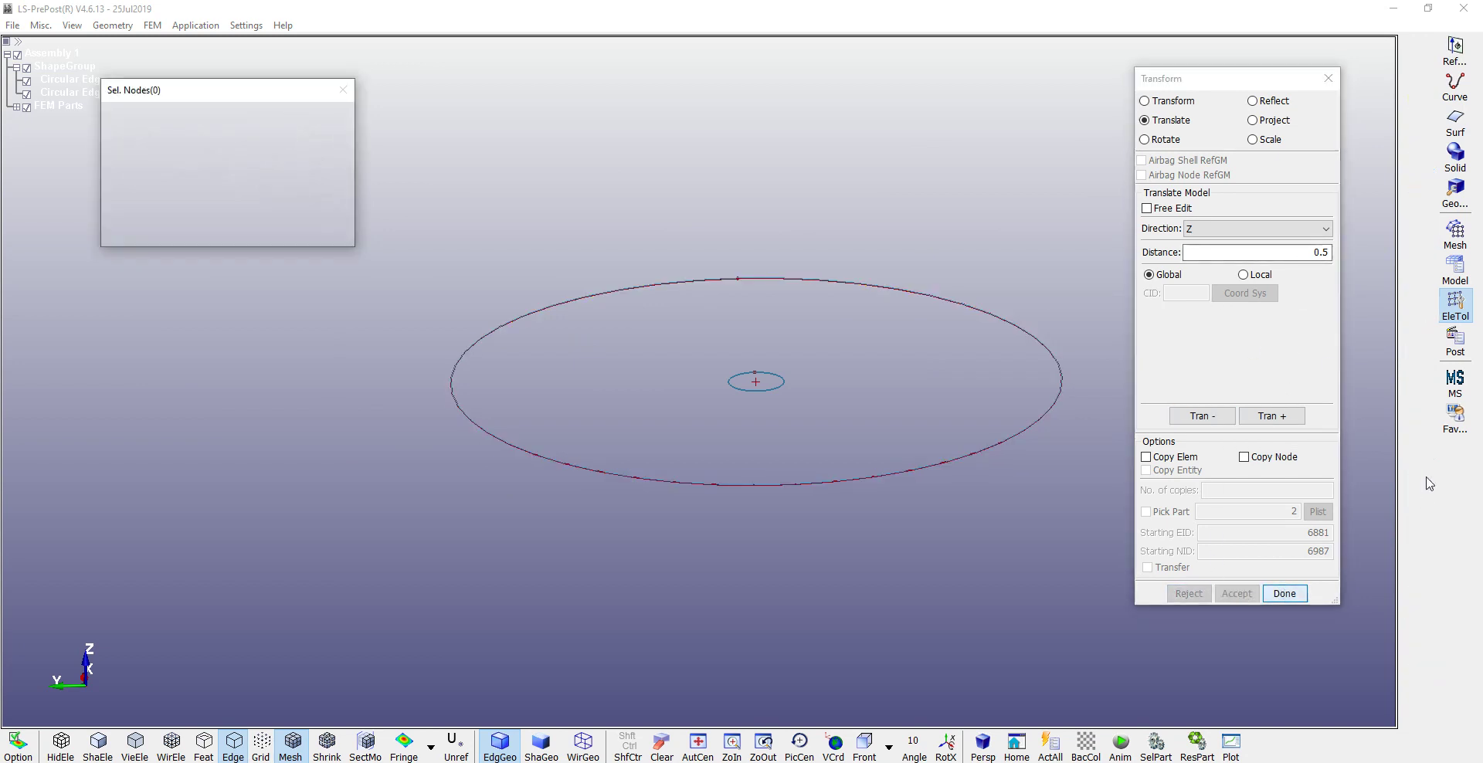
- Display parts S 1 and S 2 together as a shaded mesh
{"action": "scroll", "coordinate": [931, 454], "scroll_direction": "down", "scroll_amount": 3}
{"action": "scroll", "coordinate": [948, 451], "scroll_direction": "up", "scroll_amount": 4}
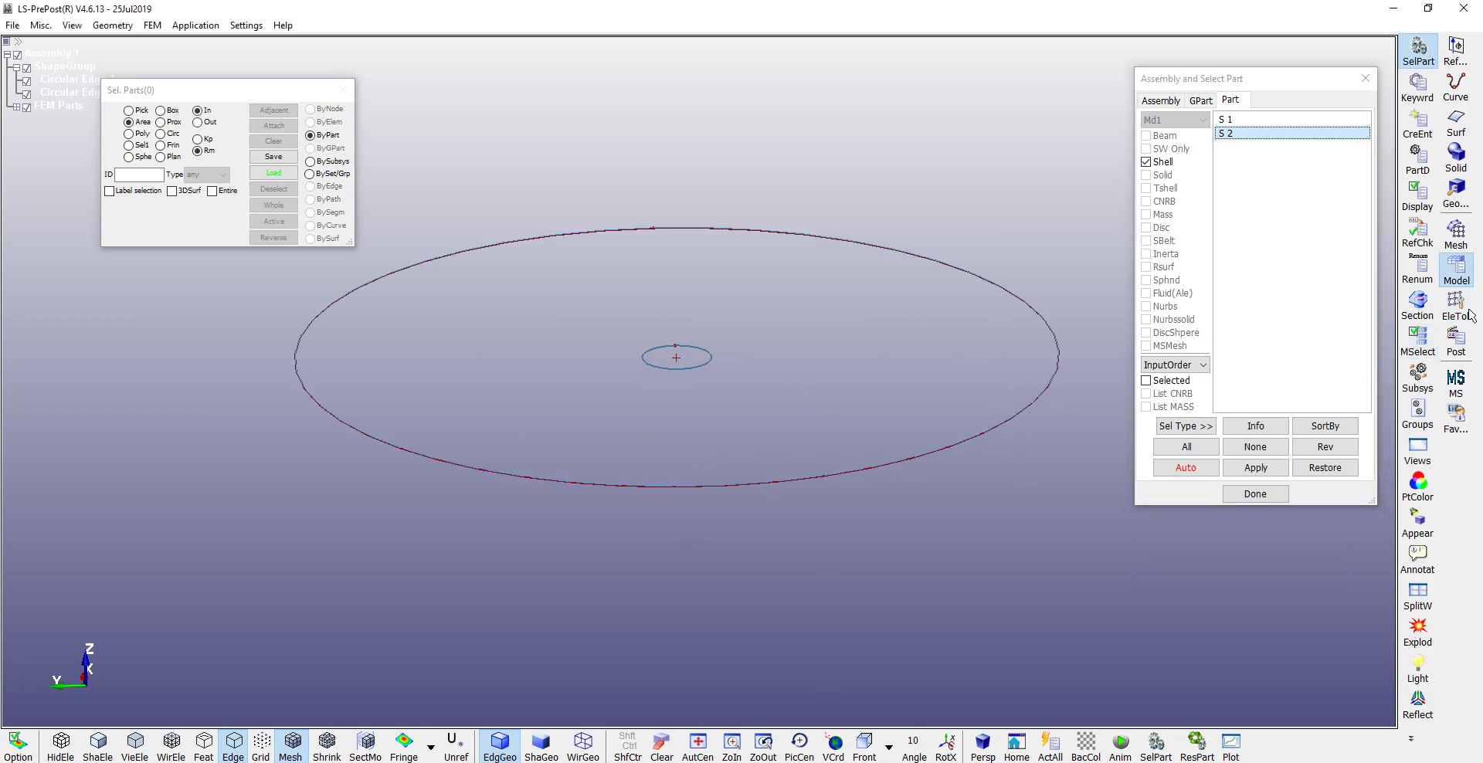
{"action": "left_click", "coordinate": [1242, 120]}
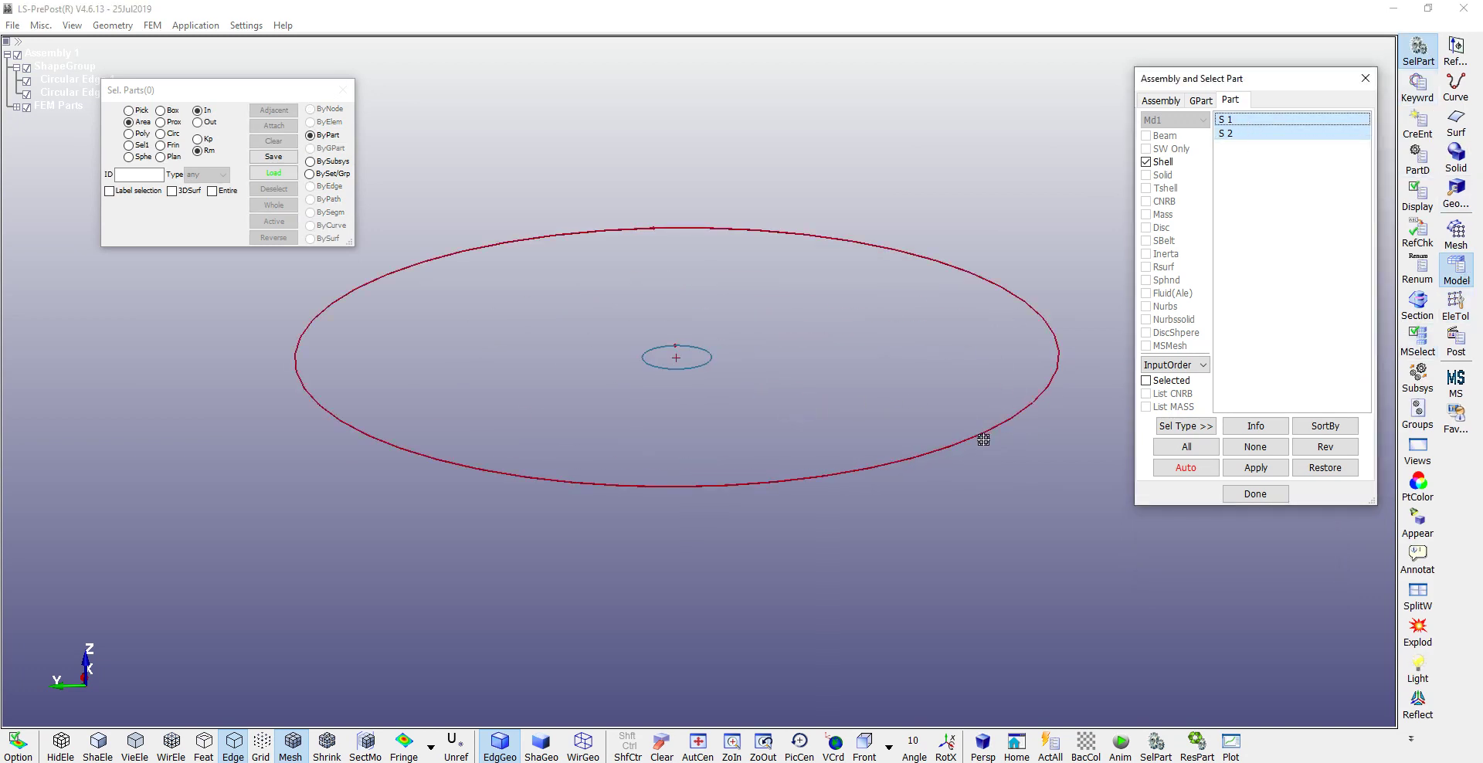
{"action": "left_click", "coordinate": [98, 743]}
{"action": "scroll", "coordinate": [793, 490], "scroll_direction": "up", "scroll_amount": 2}
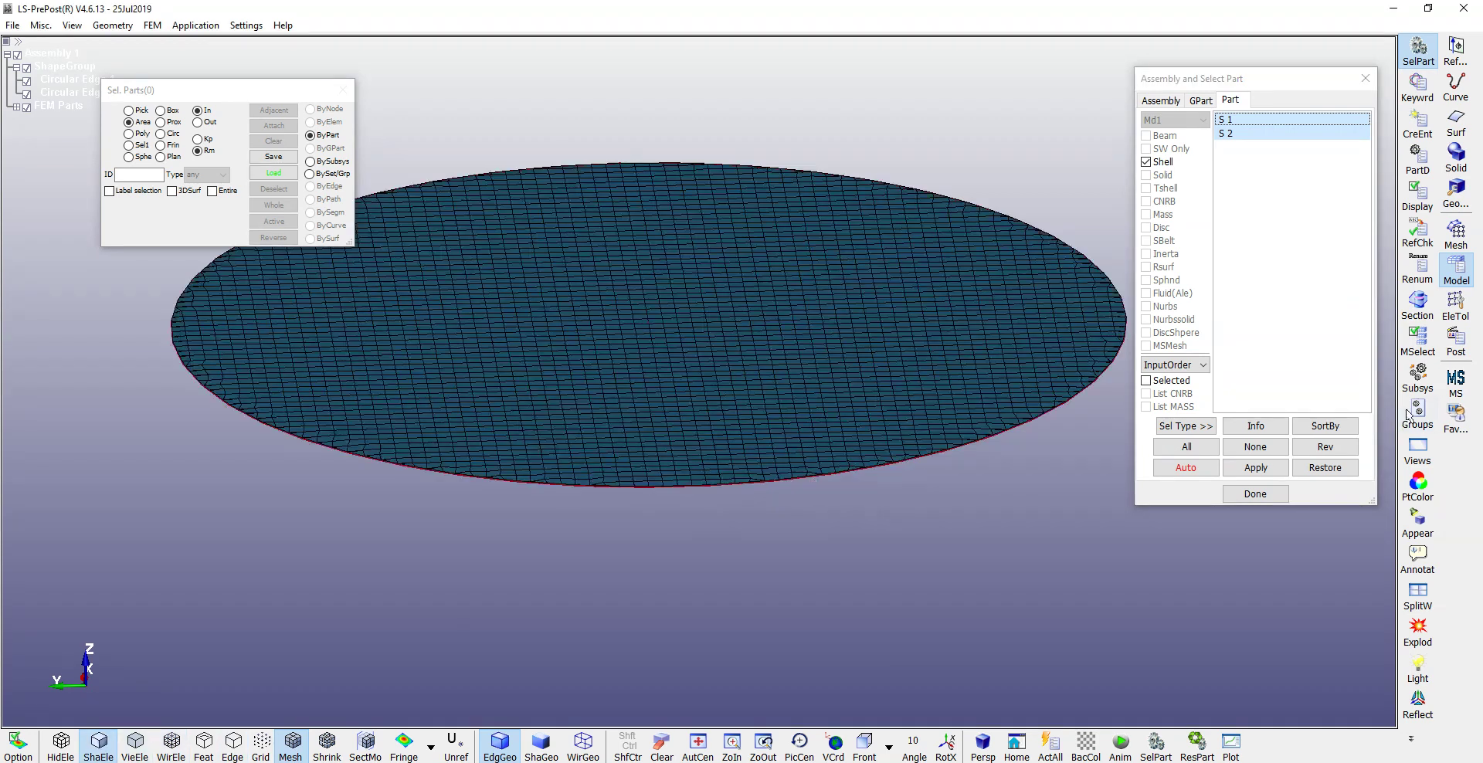
{"action": "left_click", "coordinate": [1456, 342]}
- Find the duplicate outer-edge nodes at tolerance 0.065963 and merge them
{"action": "left_click_drag", "start_coordinate": [950, 456], "coordinate": [940, 353]}
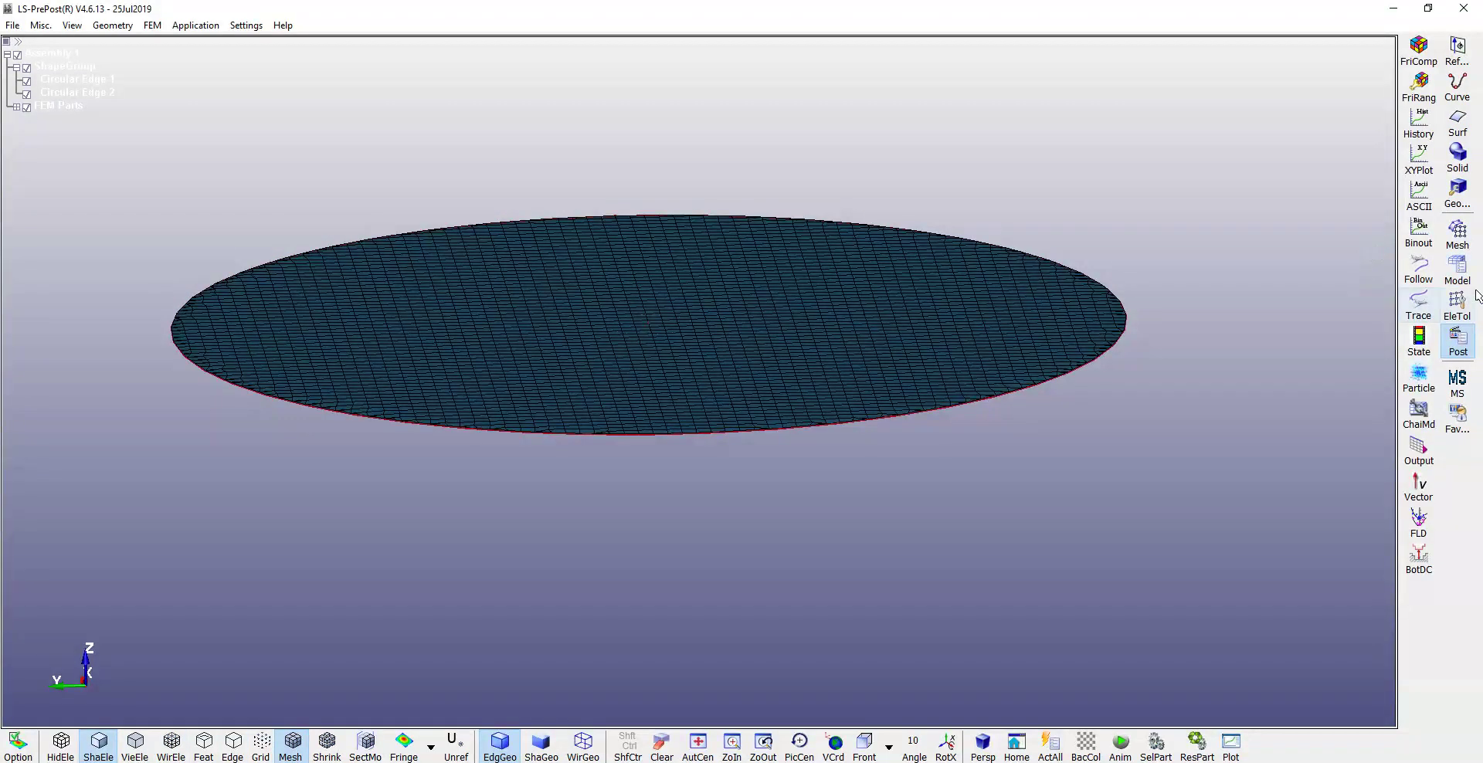
{"action": "left_click", "coordinate": [1457, 234]}
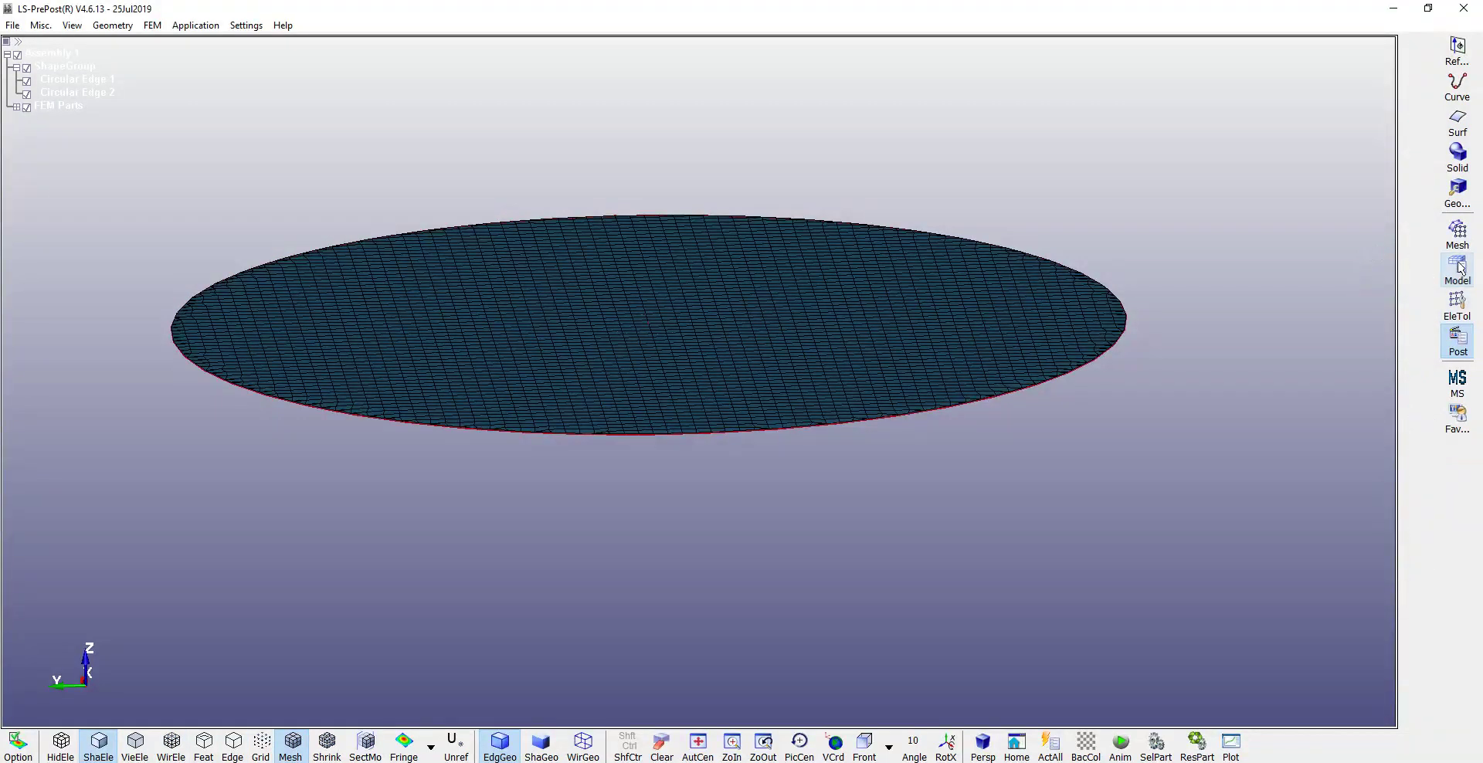
{"action": "left_click", "coordinate": [1466, 307]}
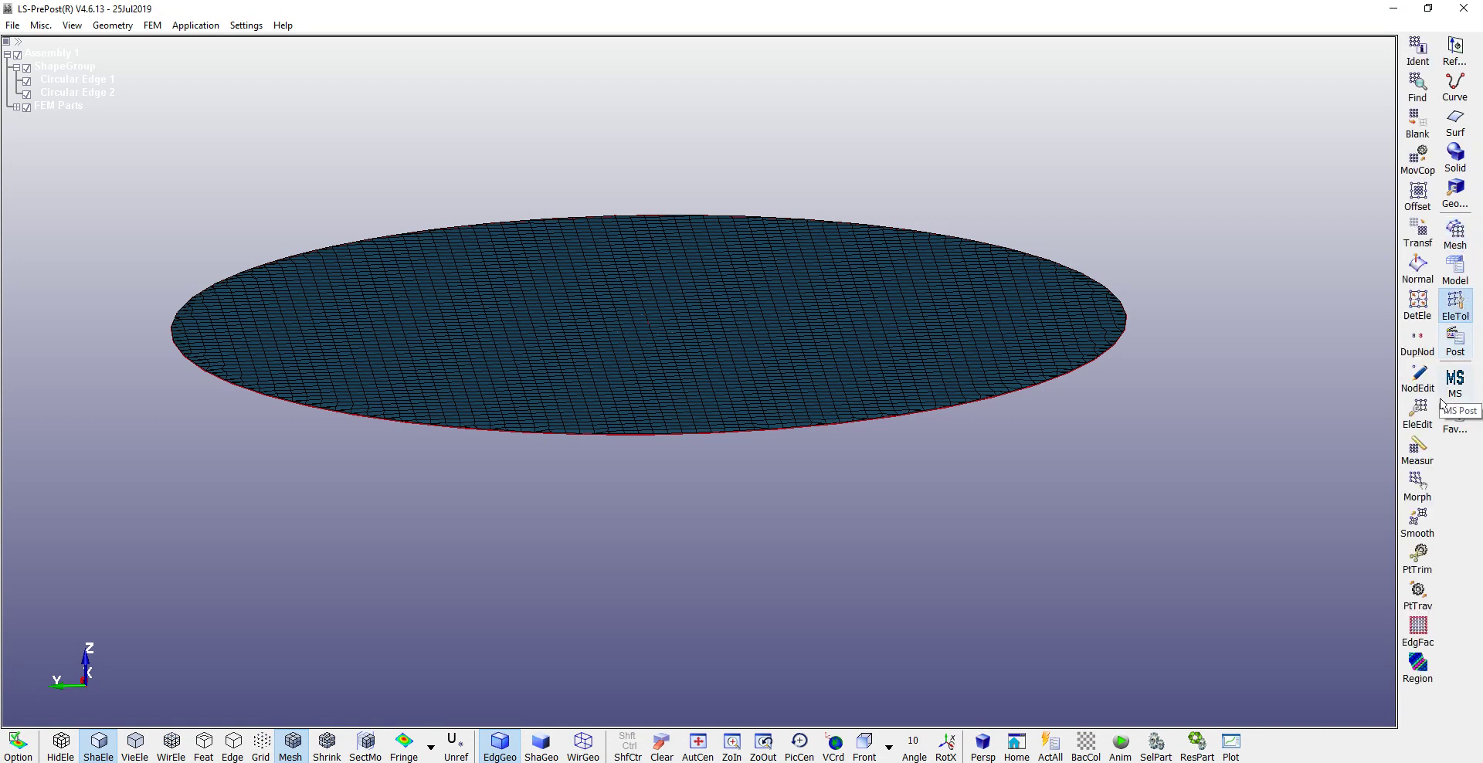
{"action": "left_click", "coordinate": [1419, 338]}
{"action": "left_click", "coordinate": [1229, 179]}
{"action": "left_click_drag", "start_coordinate": [771, 360], "coordinate": [780, 465], "text": "ctrl"}
{"action": "scroll", "coordinate": [781, 465], "scroll_direction": "down", "scroll_amount": 5}
{"action": "left_click_drag", "start_coordinate": [674, 442], "coordinate": [680, 344], "text": "ctrl"}
{"action": "scroll", "coordinate": [778, 418], "scroll_direction": "up", "scroll_amount": 5}
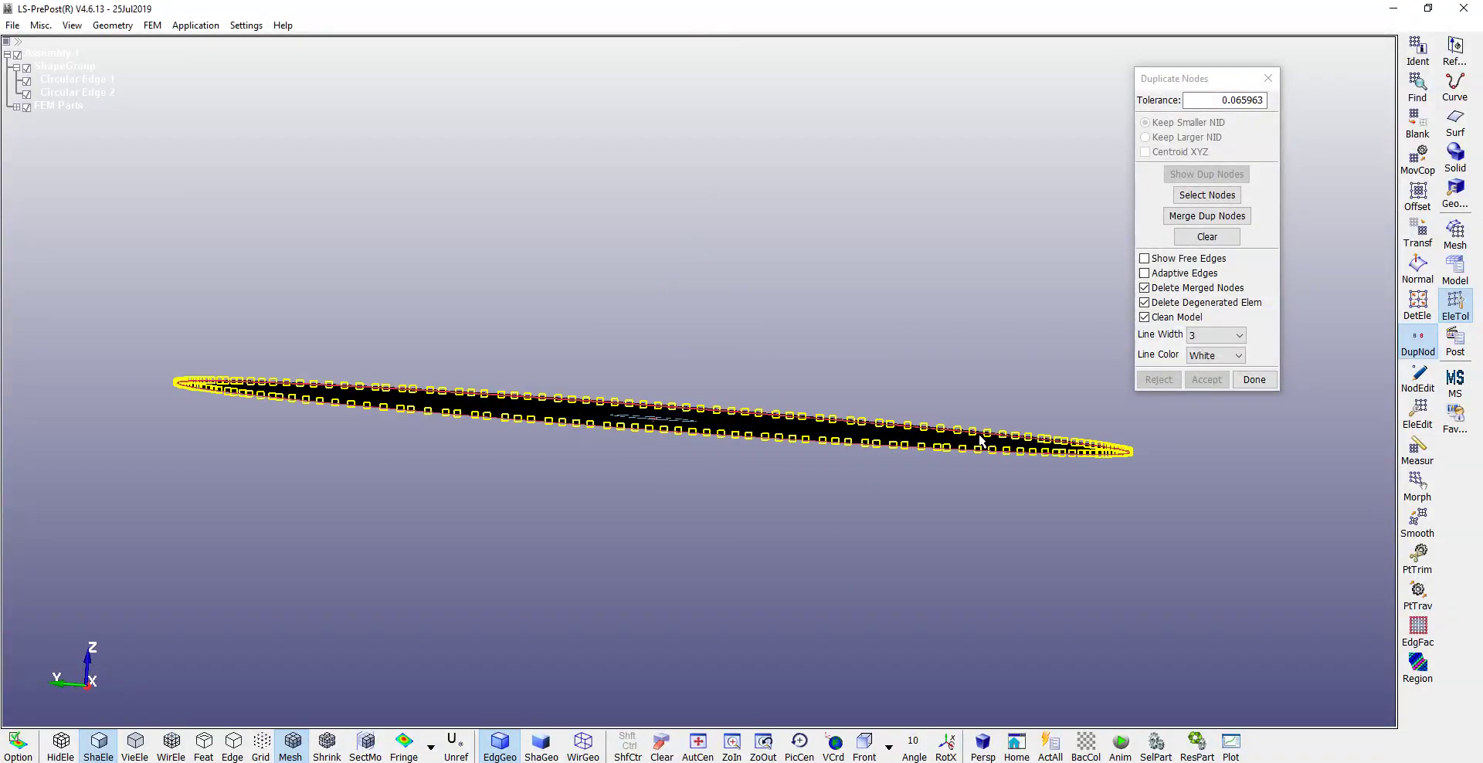
{"action": "left_click", "coordinate": [1215, 216]}
{"action": "left_click", "coordinate": [1215, 385]}
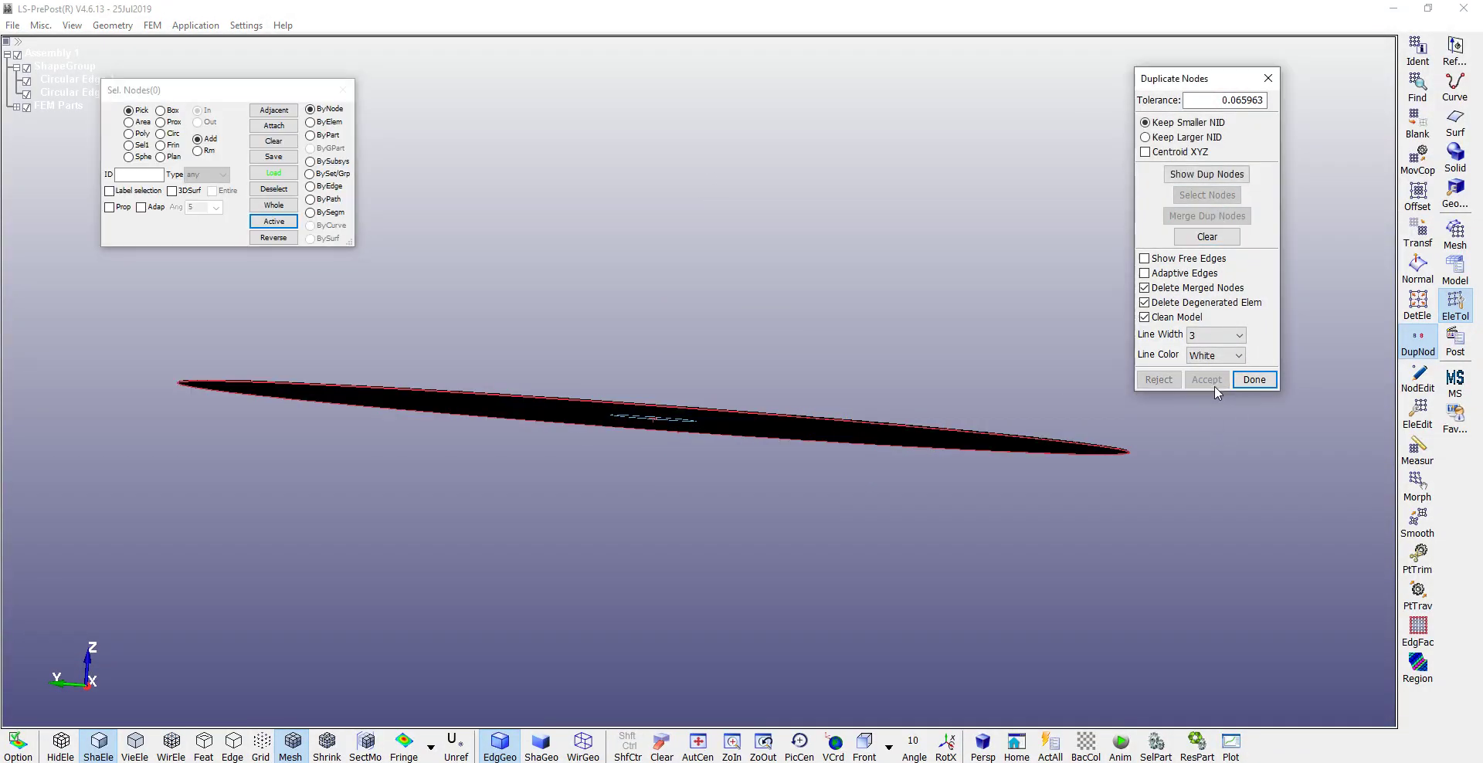
{"action": "left_click", "coordinate": [1249, 378]}
- Reorient the joined discs and display only part S 1
{"action": "scroll", "coordinate": [940, 388], "scroll_direction": "down", "scroll_amount": 5}
{"action": "left_click_drag", "start_coordinate": [716, 365], "coordinate": [910, 335], "text": "ctrl"}
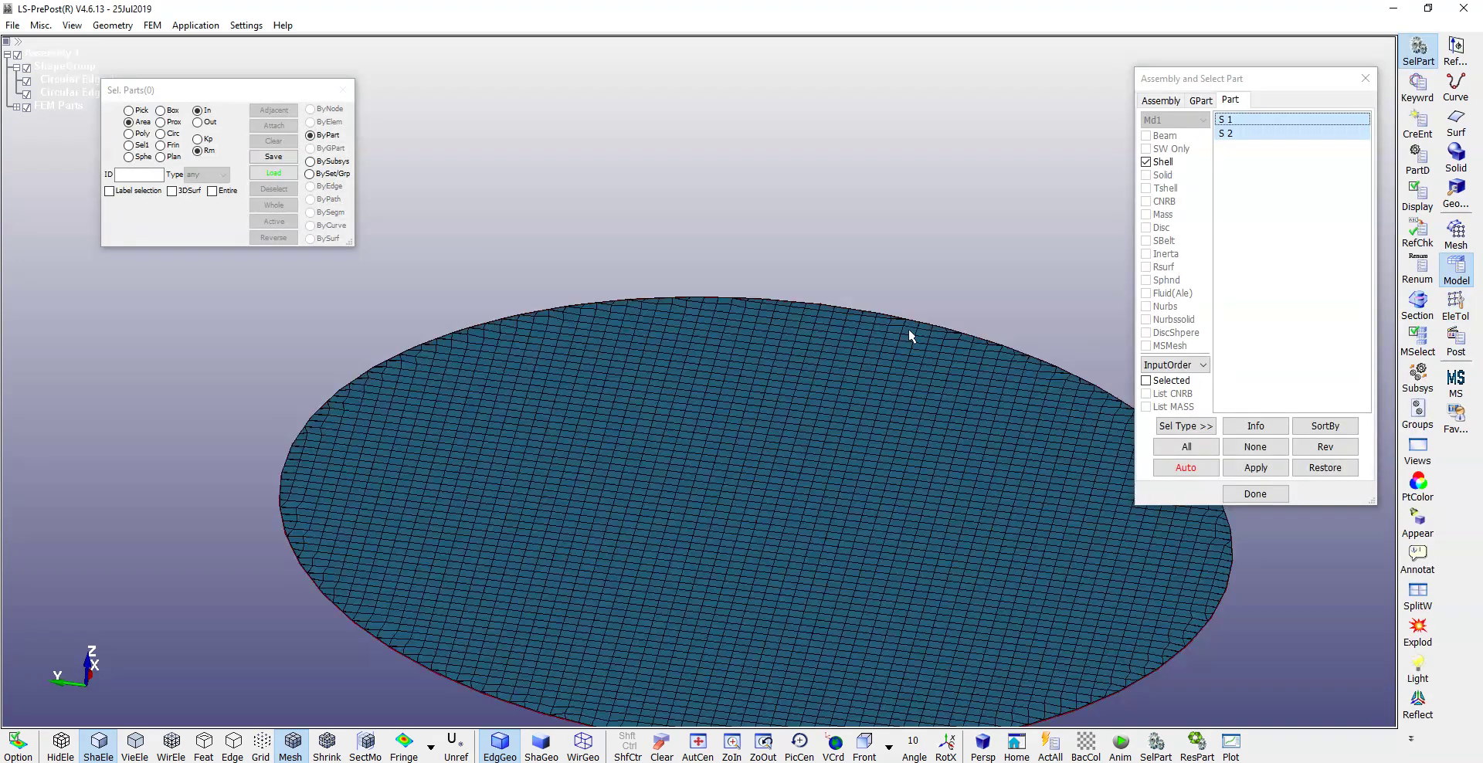
{"action": "middle_click_drag", "start_coordinate": [745, 373], "coordinate": [744, 275], "text": "ctrl"}
{"action": "scroll", "coordinate": [744, 275], "scroll_direction": "down", "scroll_amount": 3}
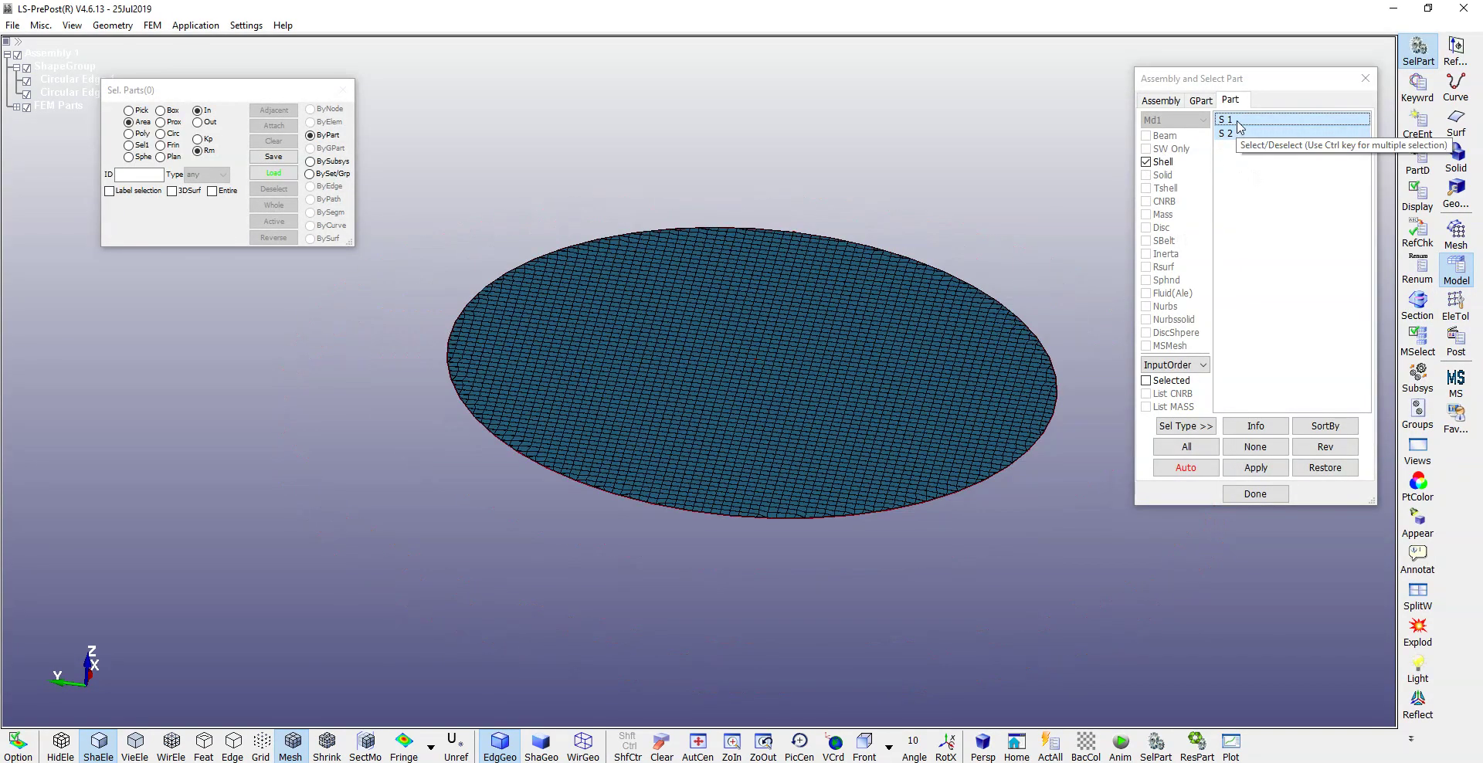
{"action": "left_click", "coordinate": [1236, 124]}
{"action": "left_click_drag", "start_coordinate": [738, 381], "coordinate": [741, 433], "text": "ctrl"}
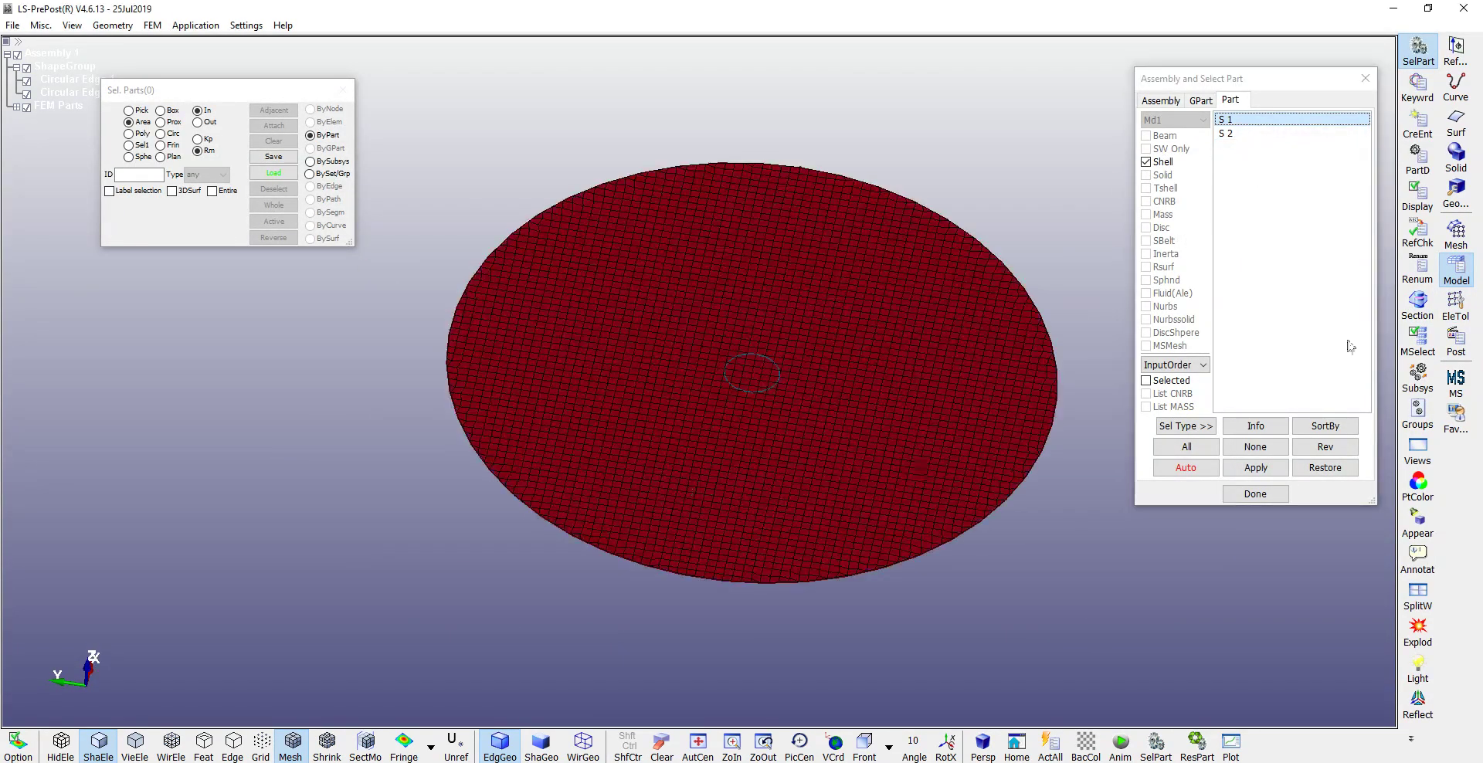
{"action": "left_click", "coordinate": [1456, 340]}
{"action": "scroll", "coordinate": [732, 410], "scroll_direction": "up", "scroll_amount": 3}
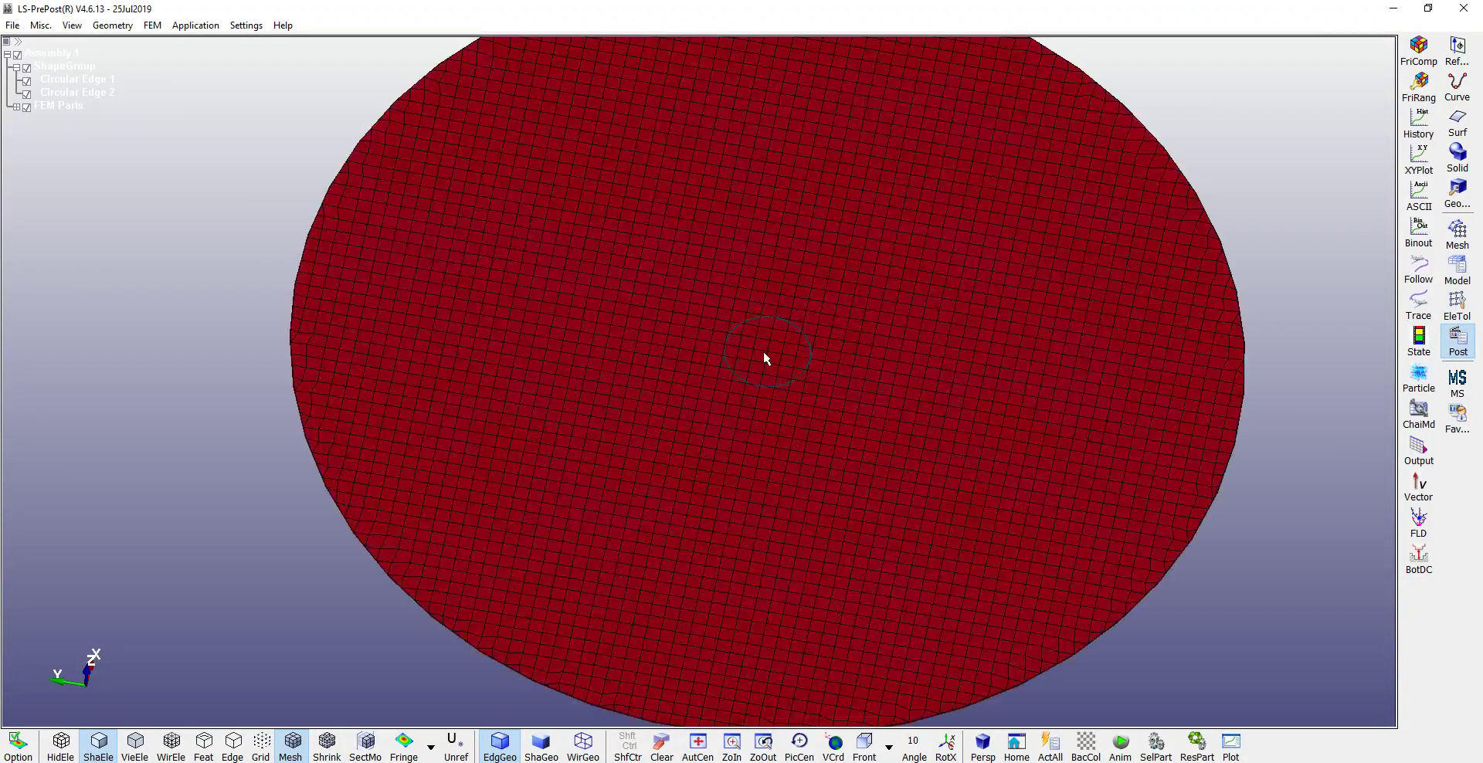
{"action": "scroll", "coordinate": [767, 357], "scroll_direction": "down", "scroll_amount": 3}
{"action": "scroll", "coordinate": [795, 354], "scroll_direction": "up", "scroll_amount": 1}
- Switch through the Mesh and Model pages to the EleTol element editing tools
{"action": "left_click", "coordinate": [1457, 232]}
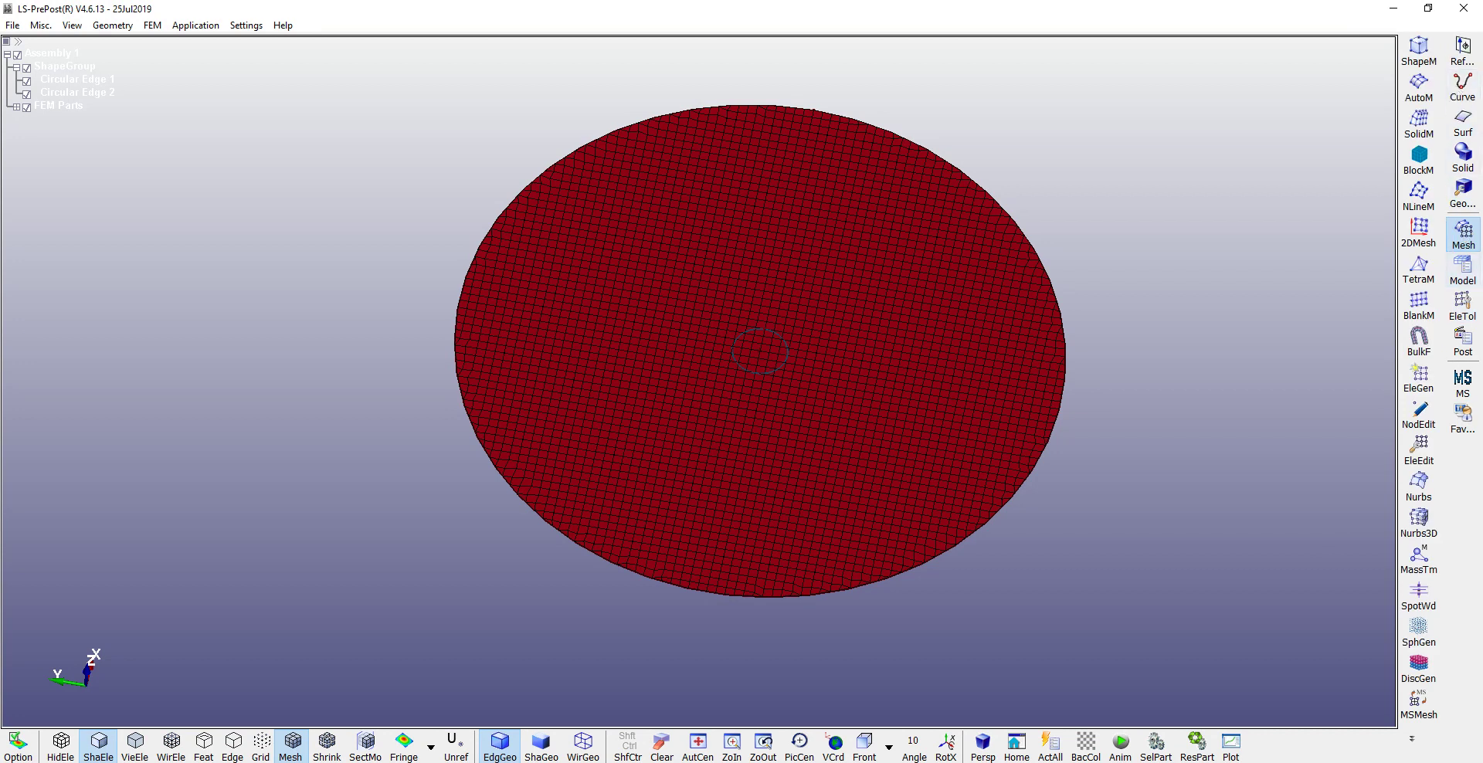
{"action": "left_click", "coordinate": [1462, 275]}
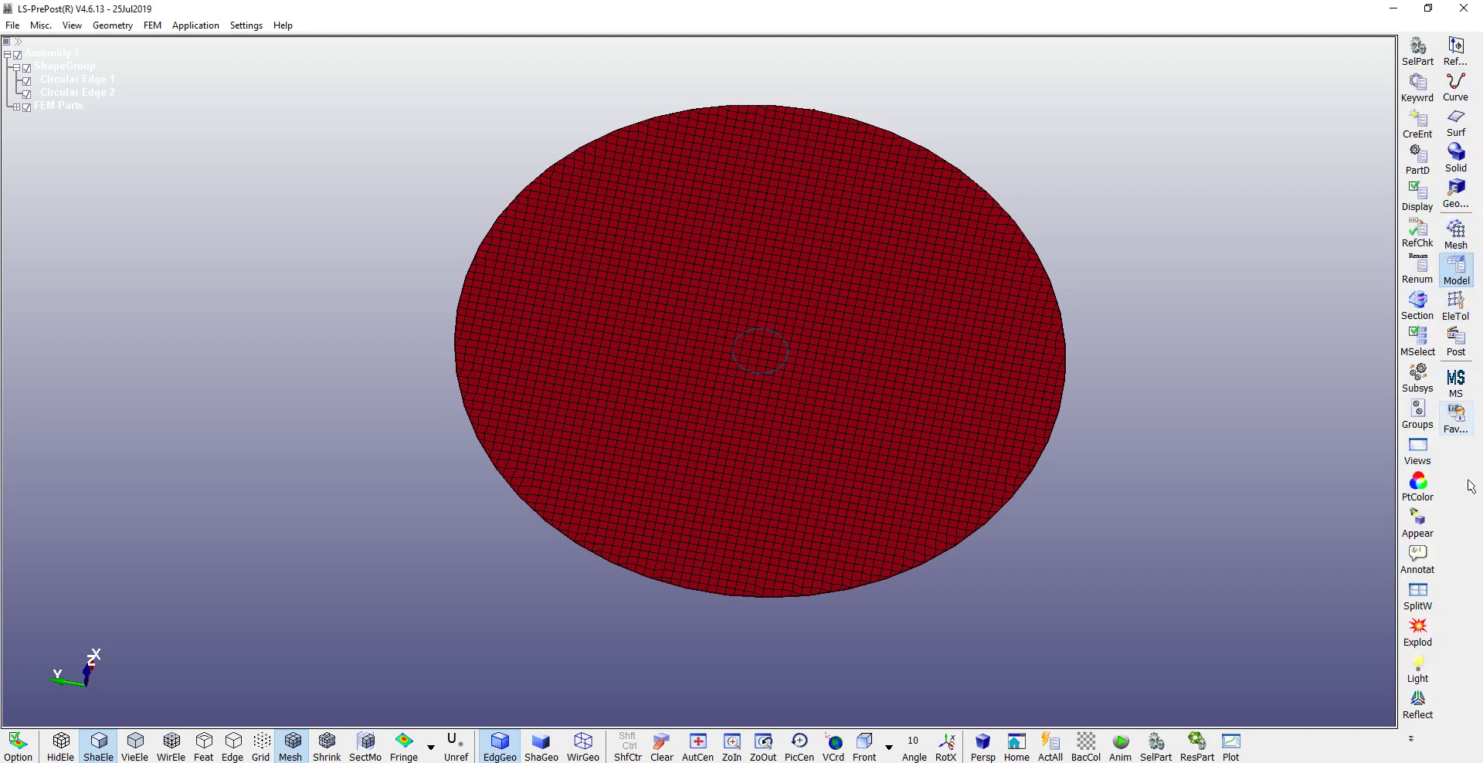
{"action": "left_click", "coordinate": [1459, 240]}
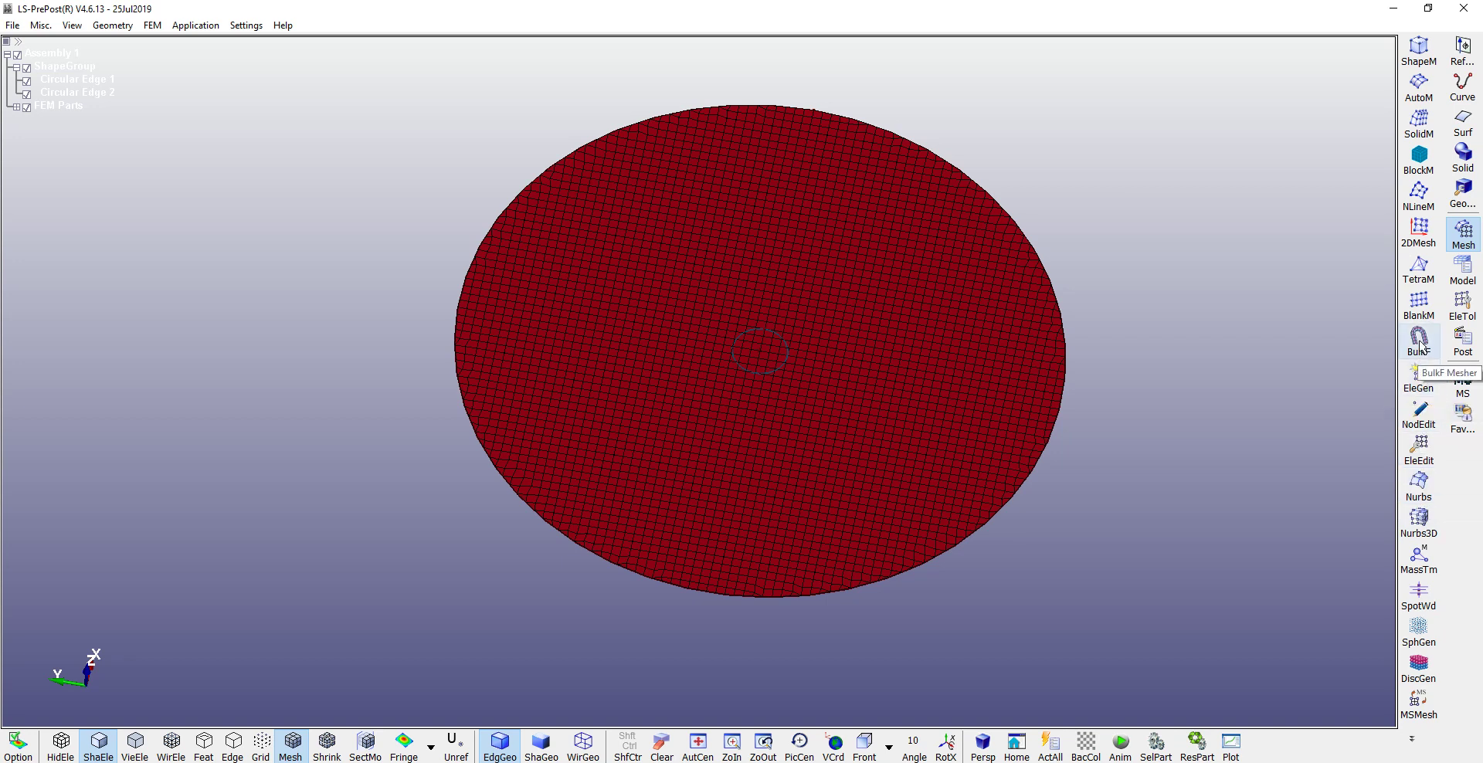
{"action": "left_click", "coordinate": [1457, 307]}
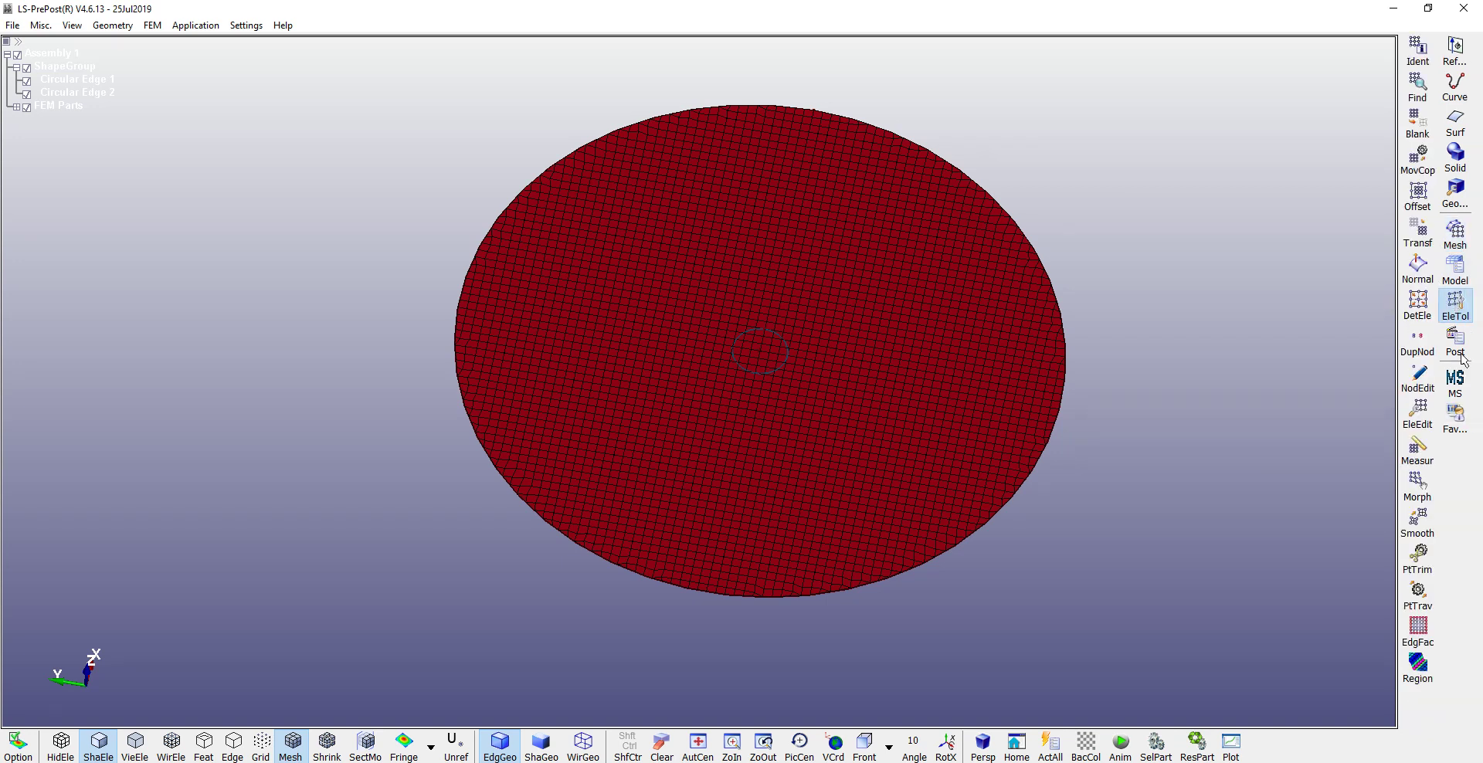
- Trim part 1's disc mesh along the central radius-30 circle curve, projected along Z
{"action": "left_click", "coordinate": [1427, 566]}
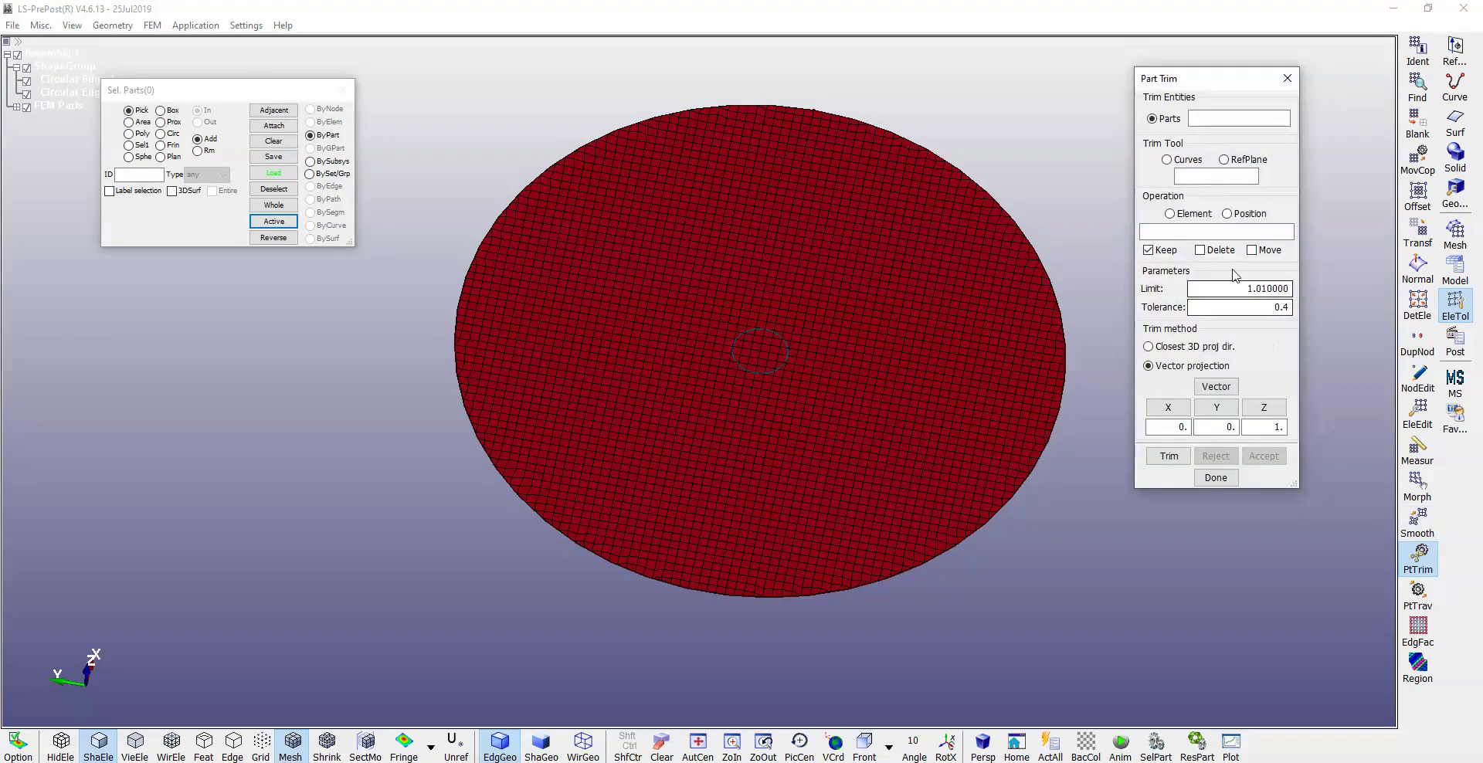
{"action": "left_click", "coordinate": [1206, 122]}
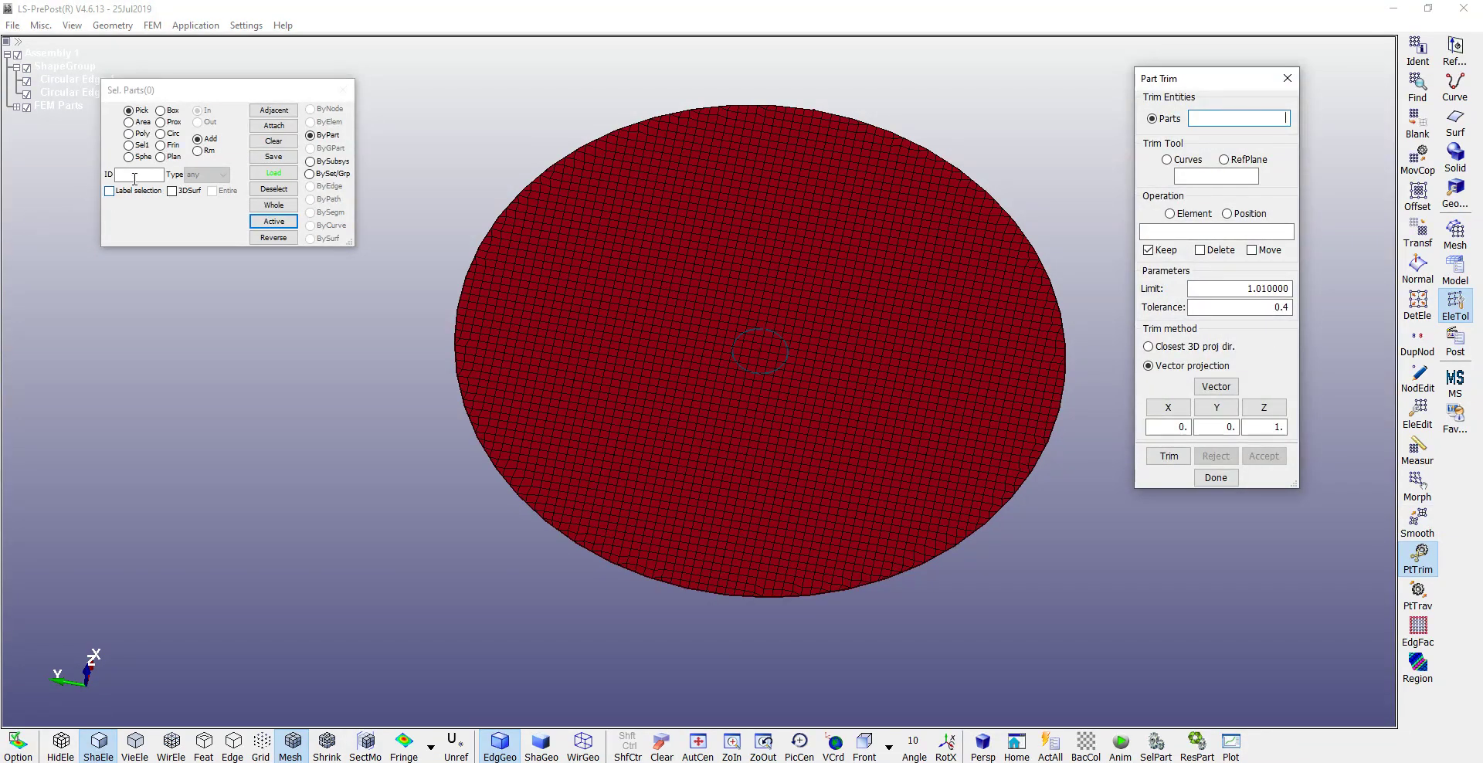
{"action": "left_click", "coordinate": [135, 178]}
{"action": "type", "text": "1"}
{"action": "key", "text": "Return"}
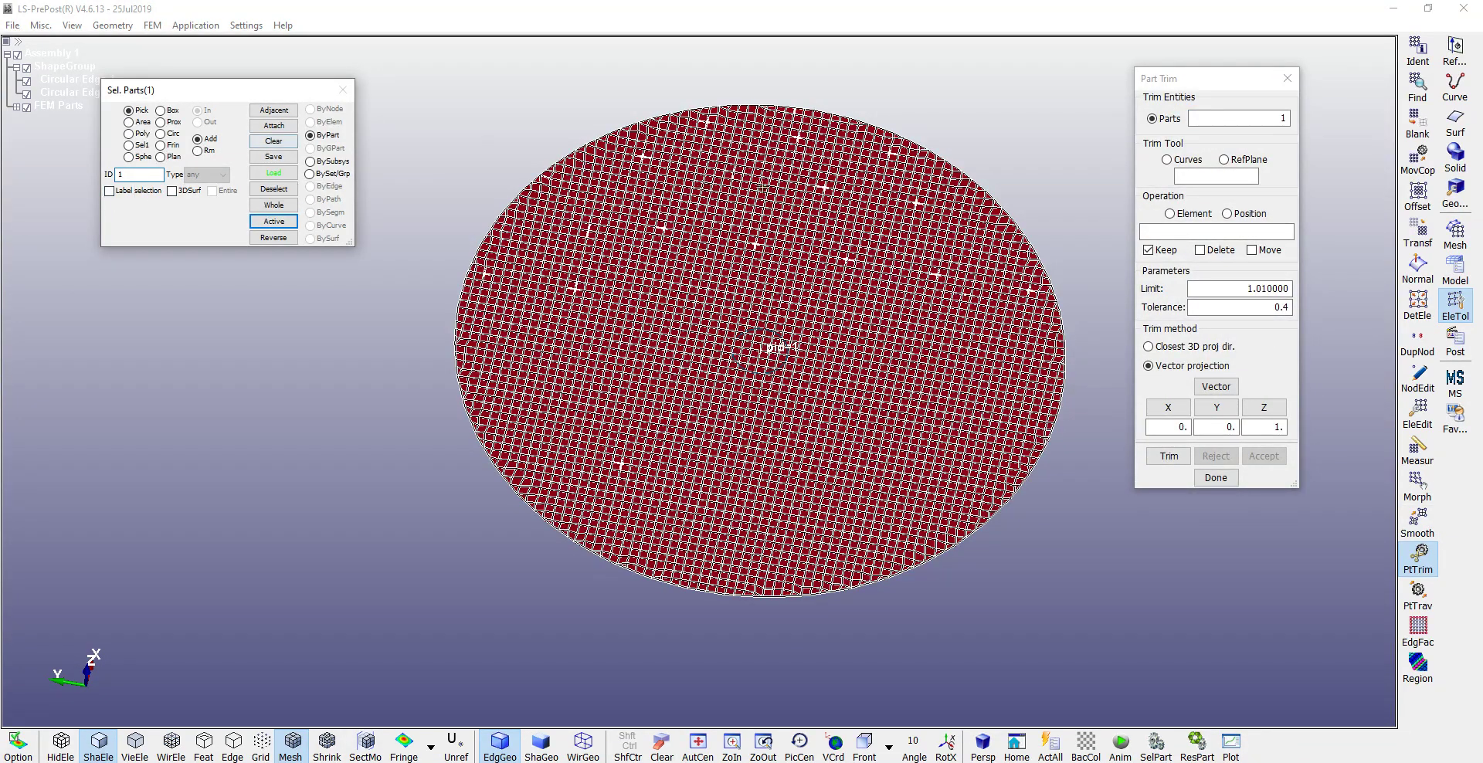
{"action": "left_click", "coordinate": [1168, 161]}
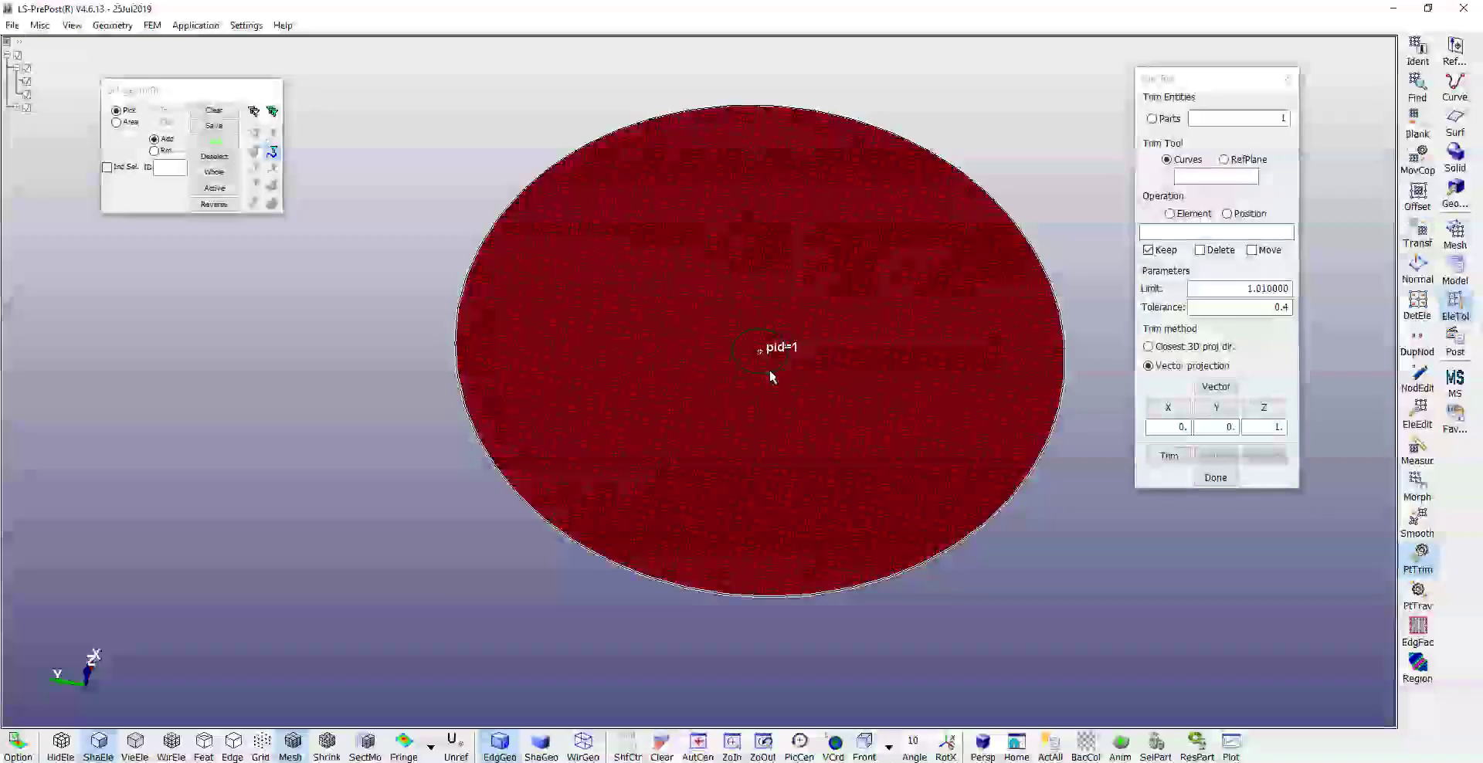
{"action": "scroll", "coordinate": [771, 374], "scroll_direction": "up", "scroll_amount": 5}
{"action": "left_click", "coordinate": [713, 376]}
{"action": "scroll", "coordinate": [881, 424], "scroll_direction": "down", "scroll_amount": 5}
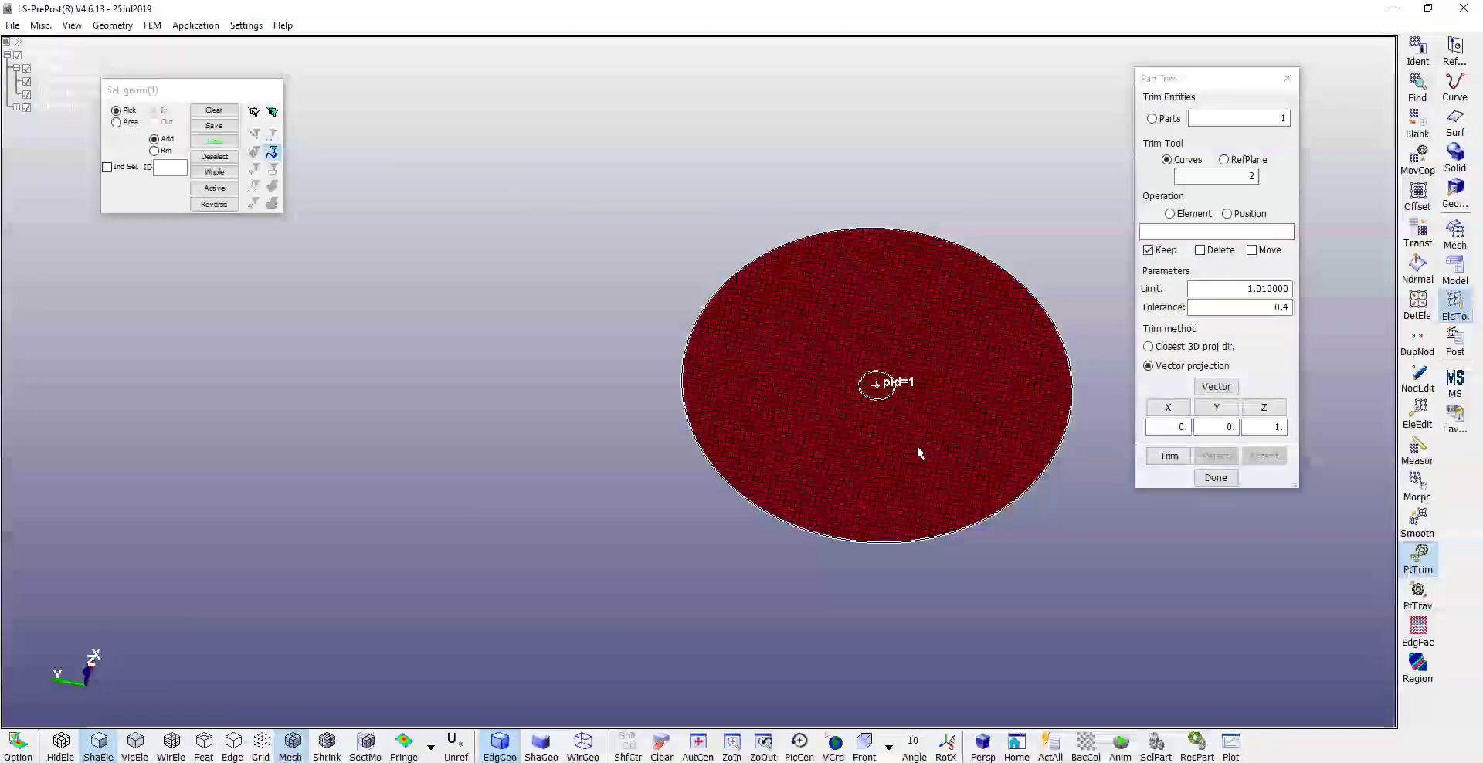
{"action": "left_click", "coordinate": [1180, 457]}
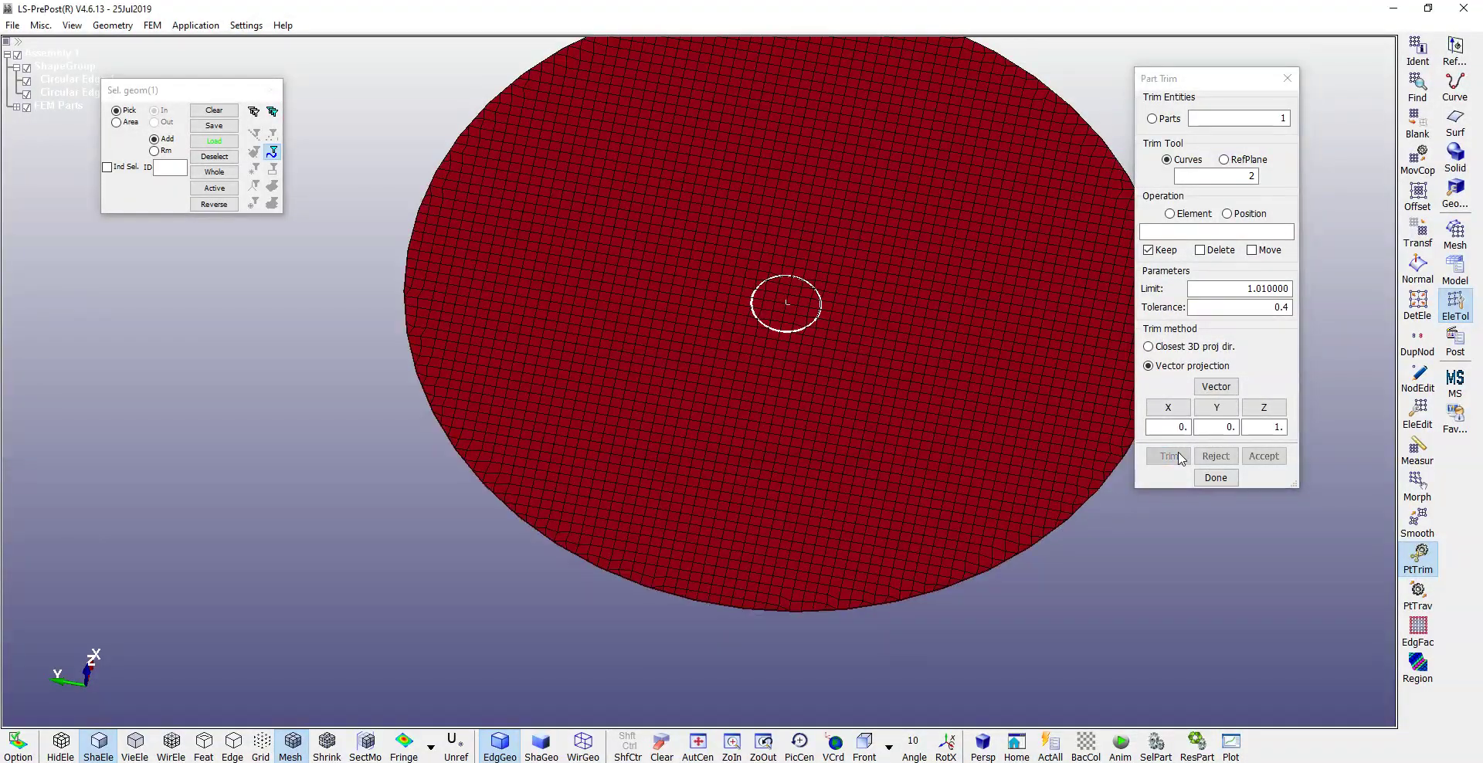
{"action": "left_click", "coordinate": [1264, 456]}
{"action": "left_click", "coordinate": [1216, 477]}
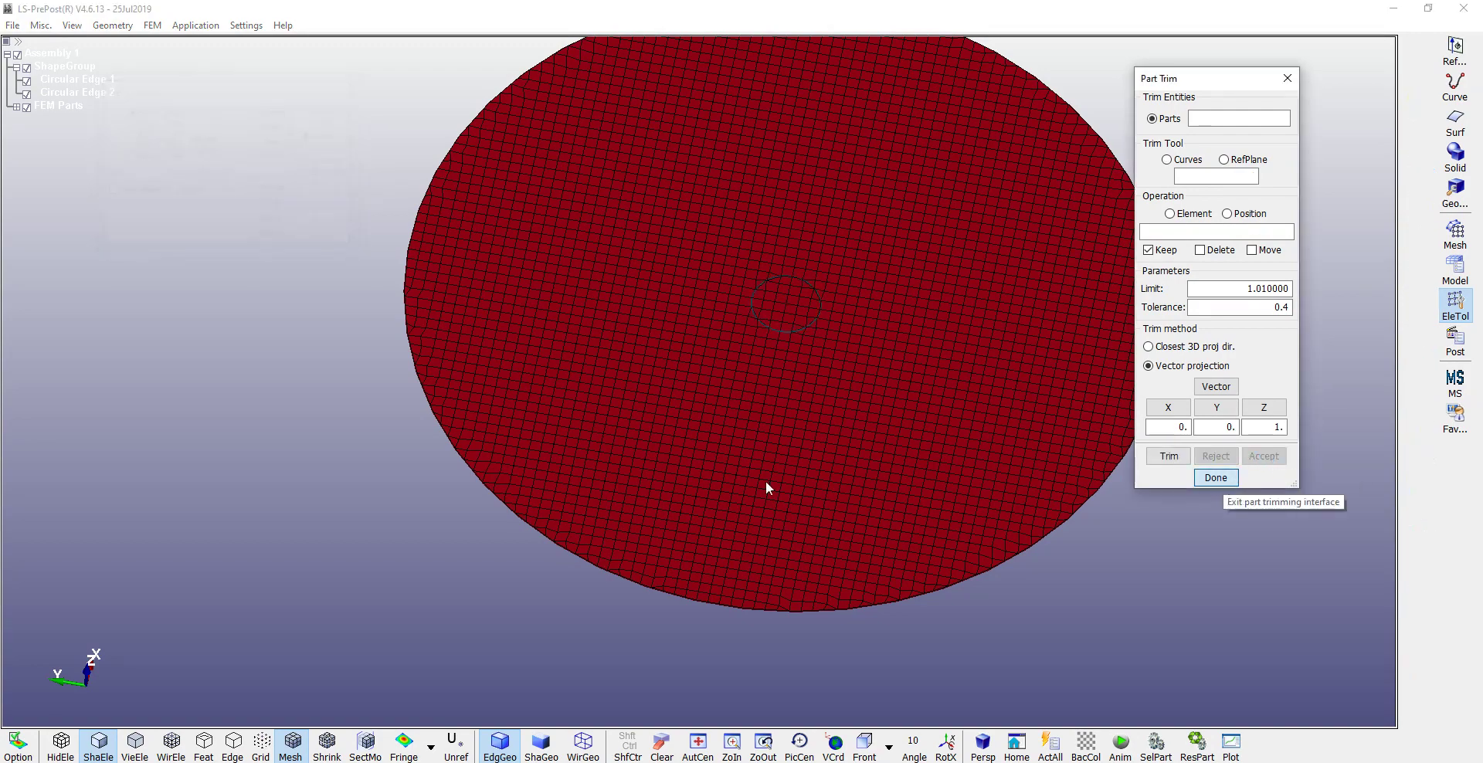
- Pan, orbit and zoom to inspect the trimmed disc, then return to the element tools
{"action": "middle_click_drag", "start_coordinate": [849, 486], "coordinate": [773, 554], "text": "shift"}
{"action": "scroll", "coordinate": [774, 554], "scroll_direction": "down", "scroll_amount": 2}
{"action": "scroll", "coordinate": [779, 477], "scroll_direction": "up", "scroll_amount": 2}
{"action": "scroll", "coordinate": [976, 362], "scroll_direction": "down", "scroll_amount": 2}
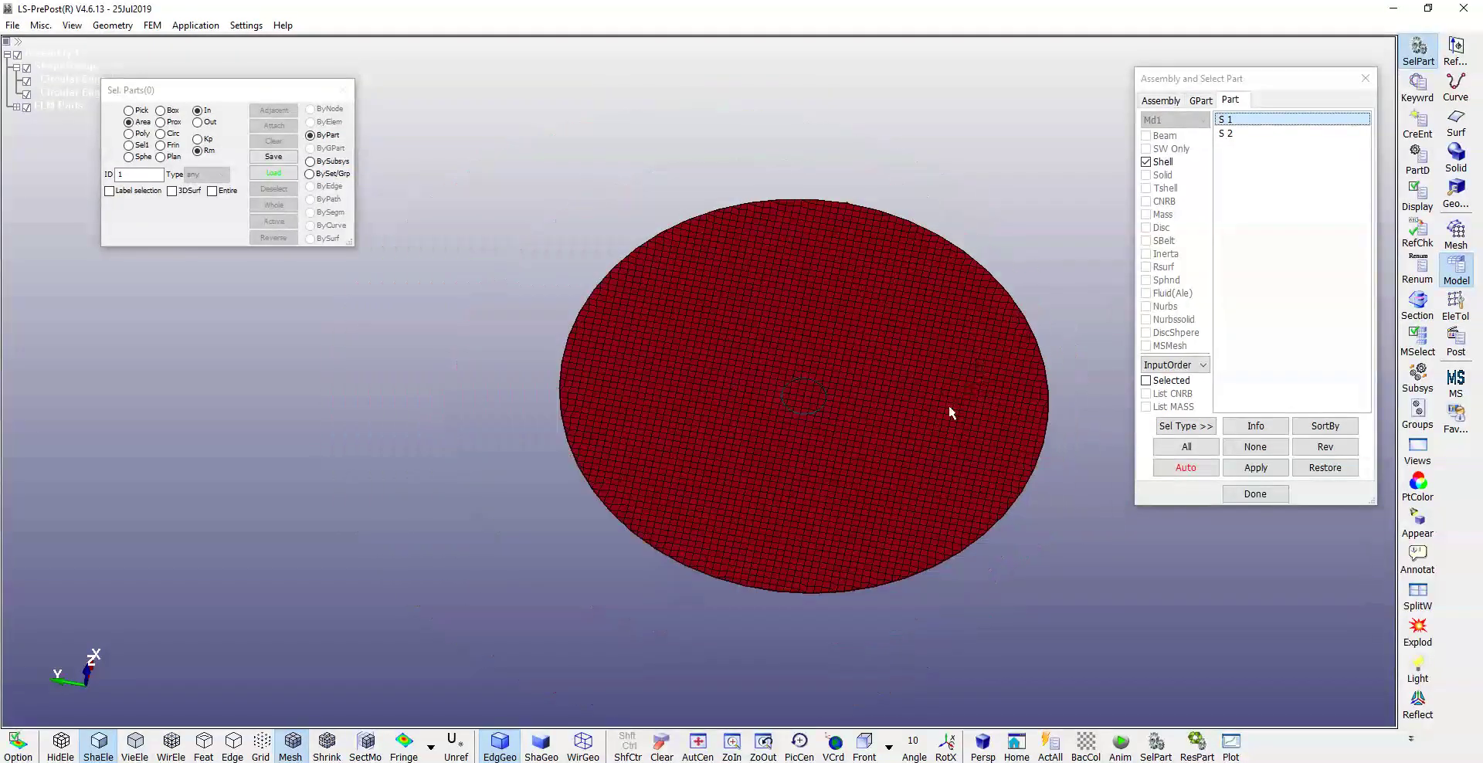
{"action": "middle_click_drag", "start_coordinate": [948, 414], "coordinate": [952, 369], "text": "shift"}
{"action": "left_click_drag", "start_coordinate": [825, 469], "coordinate": [818, 309], "text": "ctrl"}
{"action": "scroll", "coordinate": [818, 313], "scroll_direction": "up", "scroll_amount": 2}
{"action": "left_click_drag", "start_coordinate": [671, 274], "coordinate": [657, 475], "text": "ctrl"}
{"action": "scroll", "coordinate": [834, 377], "scroll_direction": "up", "scroll_amount": 3}
{"action": "scroll", "coordinate": [804, 313], "scroll_direction": "down", "scroll_amount": 2}
{"action": "scroll", "coordinate": [888, 413], "scroll_direction": "up", "scroll_amount": 3}
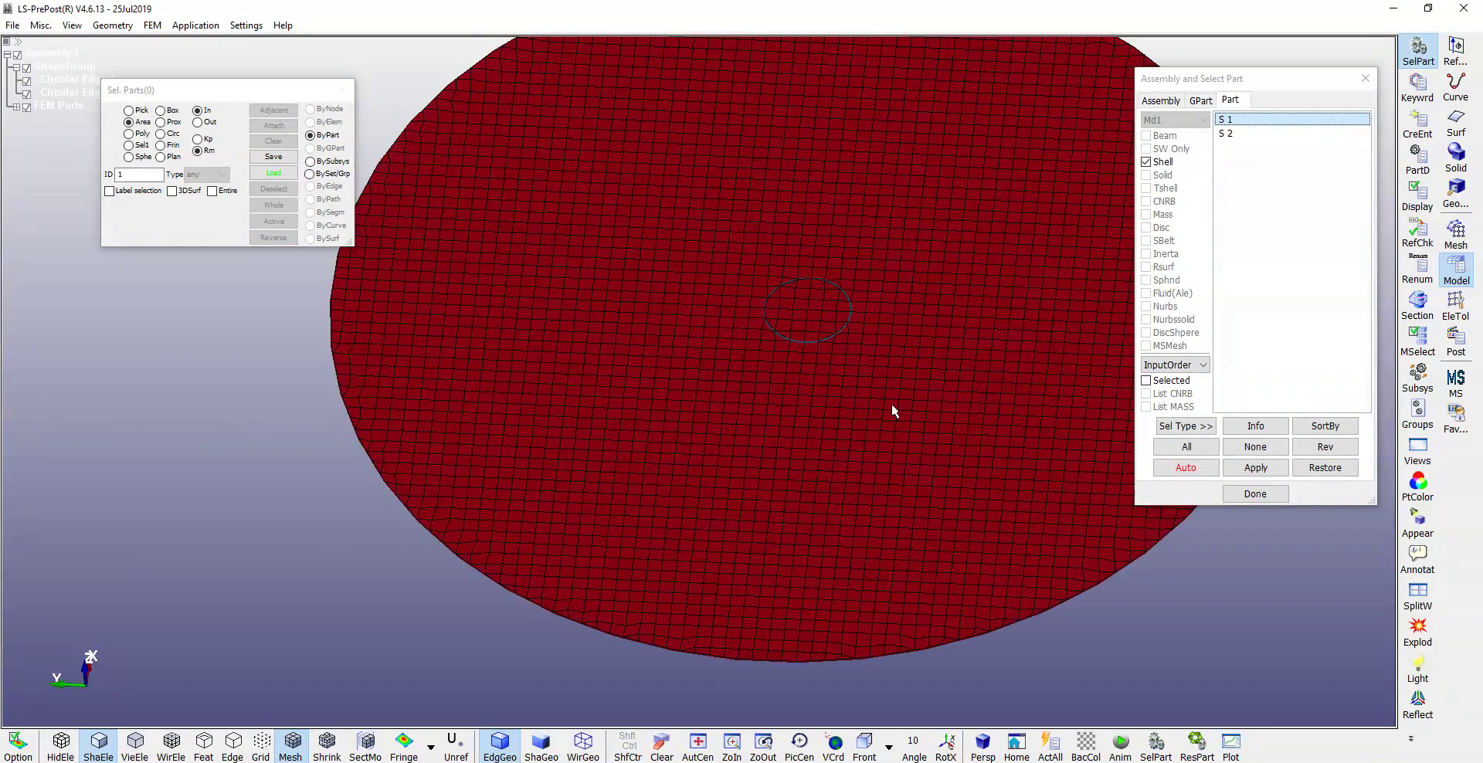
{"action": "scroll", "coordinate": [837, 321], "scroll_direction": "down", "scroll_amount": 4}
{"action": "left_click", "coordinate": [1455, 306]}
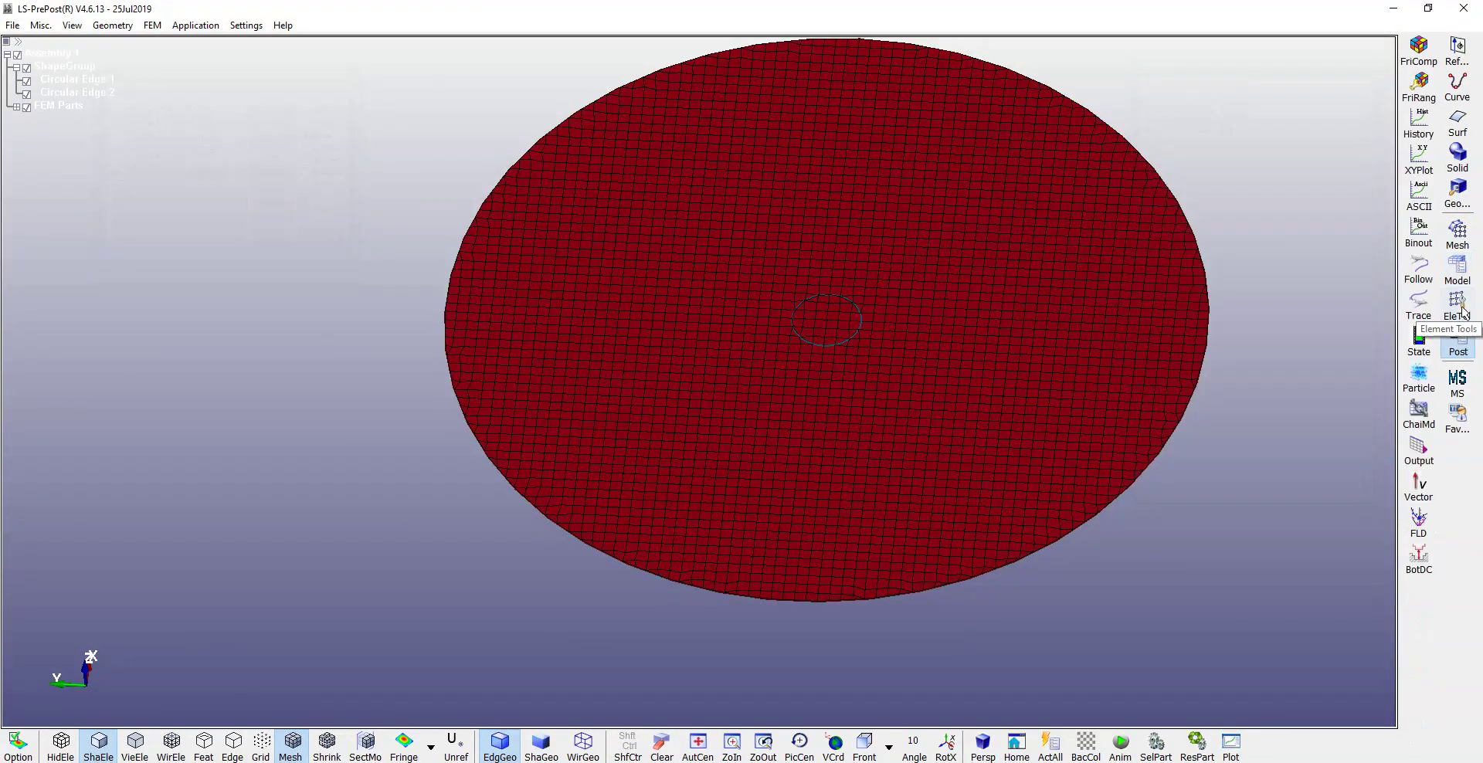
- Select the 37 nodes inside the central circle by element with propagation for translation
{"action": "left_click", "coordinate": [1425, 224]}
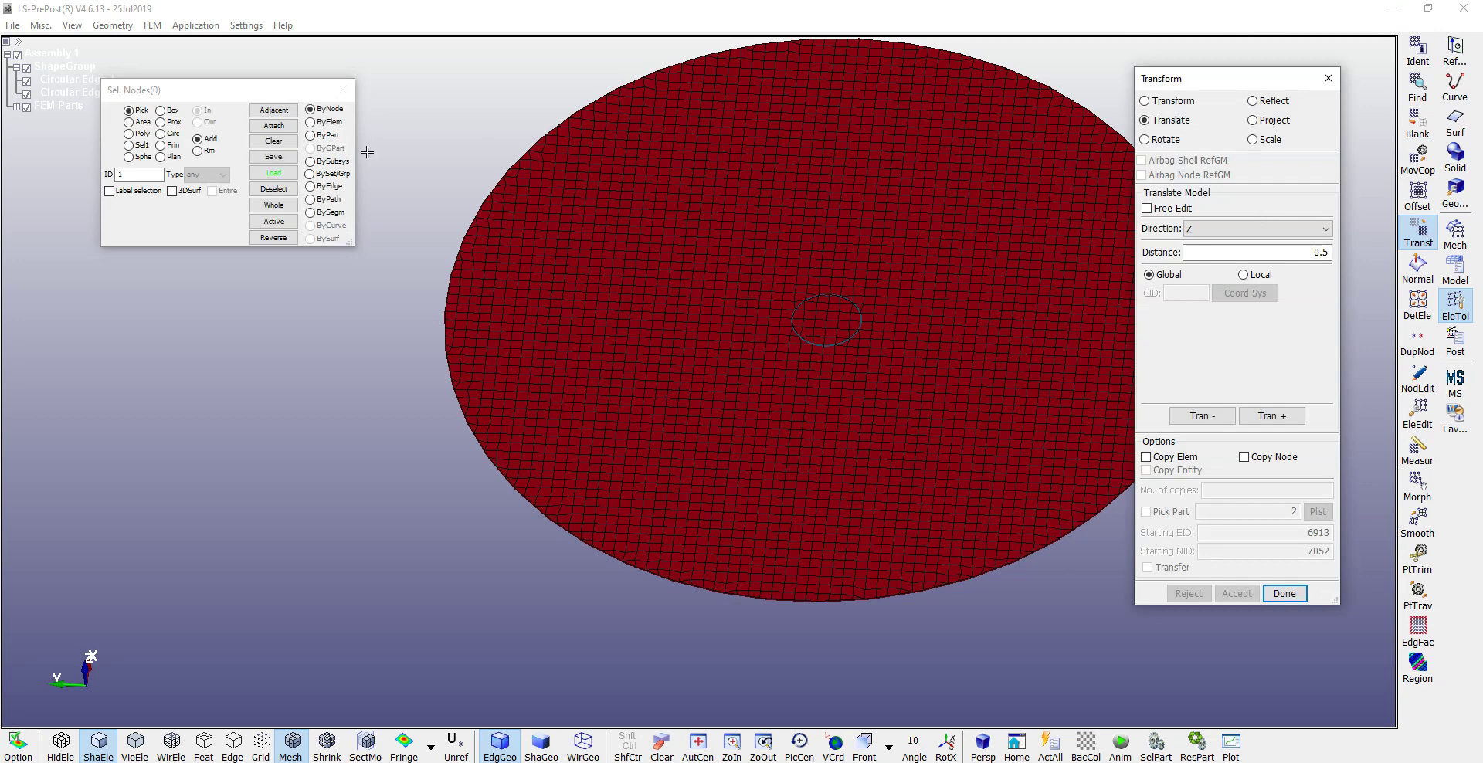
{"action": "left_click", "coordinate": [323, 122]}
{"action": "scroll", "coordinate": [457, 206], "scroll_direction": "up", "scroll_amount": 1}
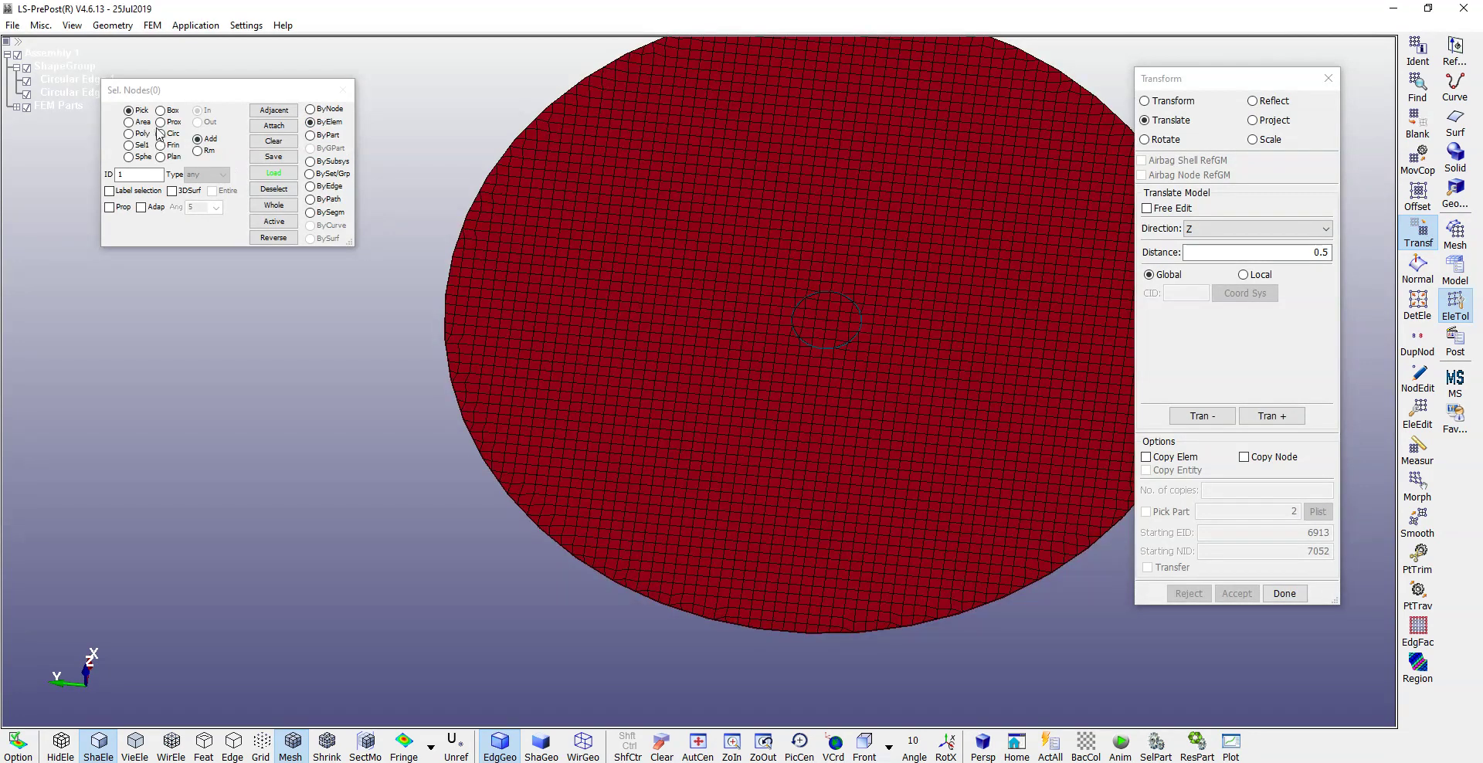
{"action": "scroll", "coordinate": [702, 283], "scroll_direction": "up", "scroll_amount": 2}
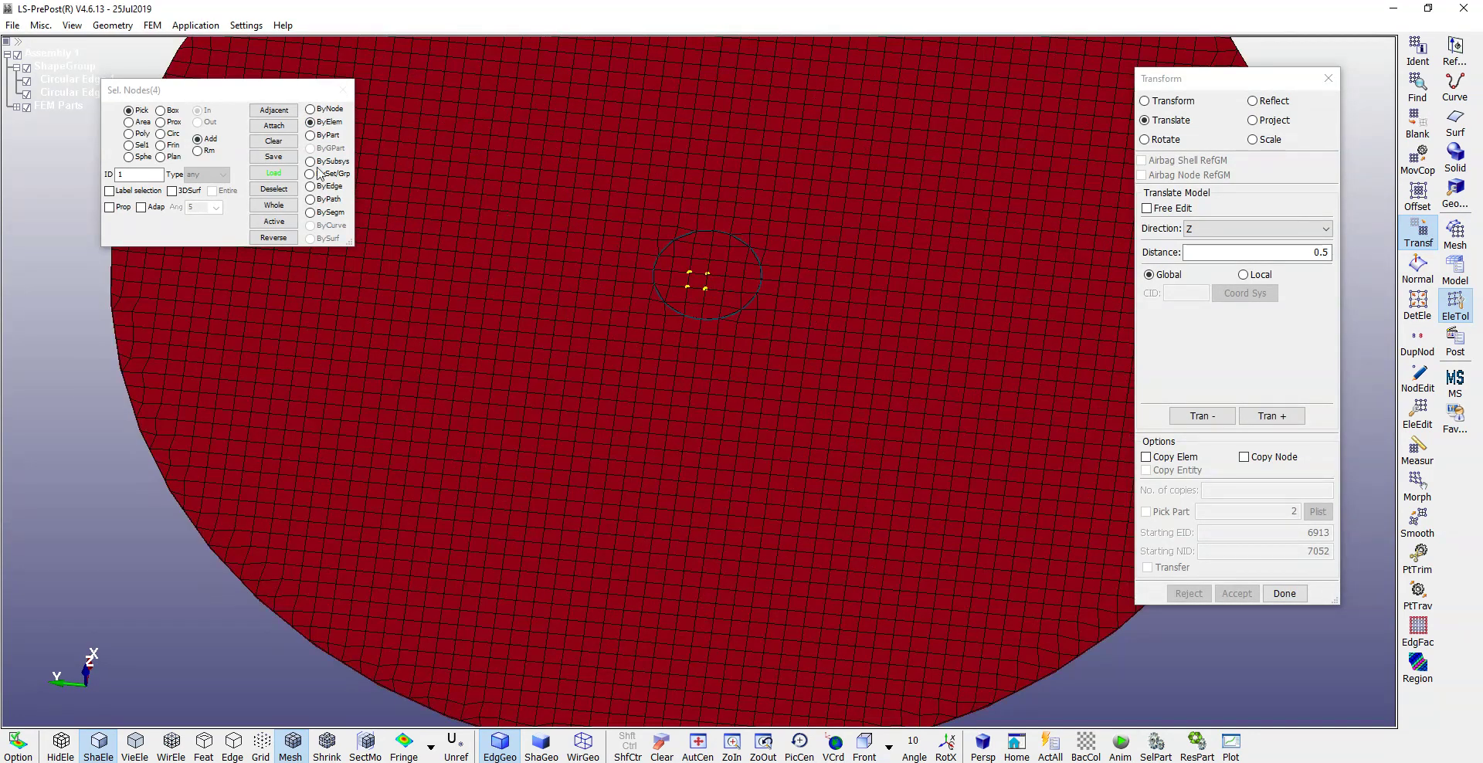
{"action": "left_click", "coordinate": [122, 207]}
{"action": "left_click", "coordinate": [724, 260]}
{"action": "scroll", "coordinate": [781, 335], "scroll_direction": "down", "scroll_amount": 5}
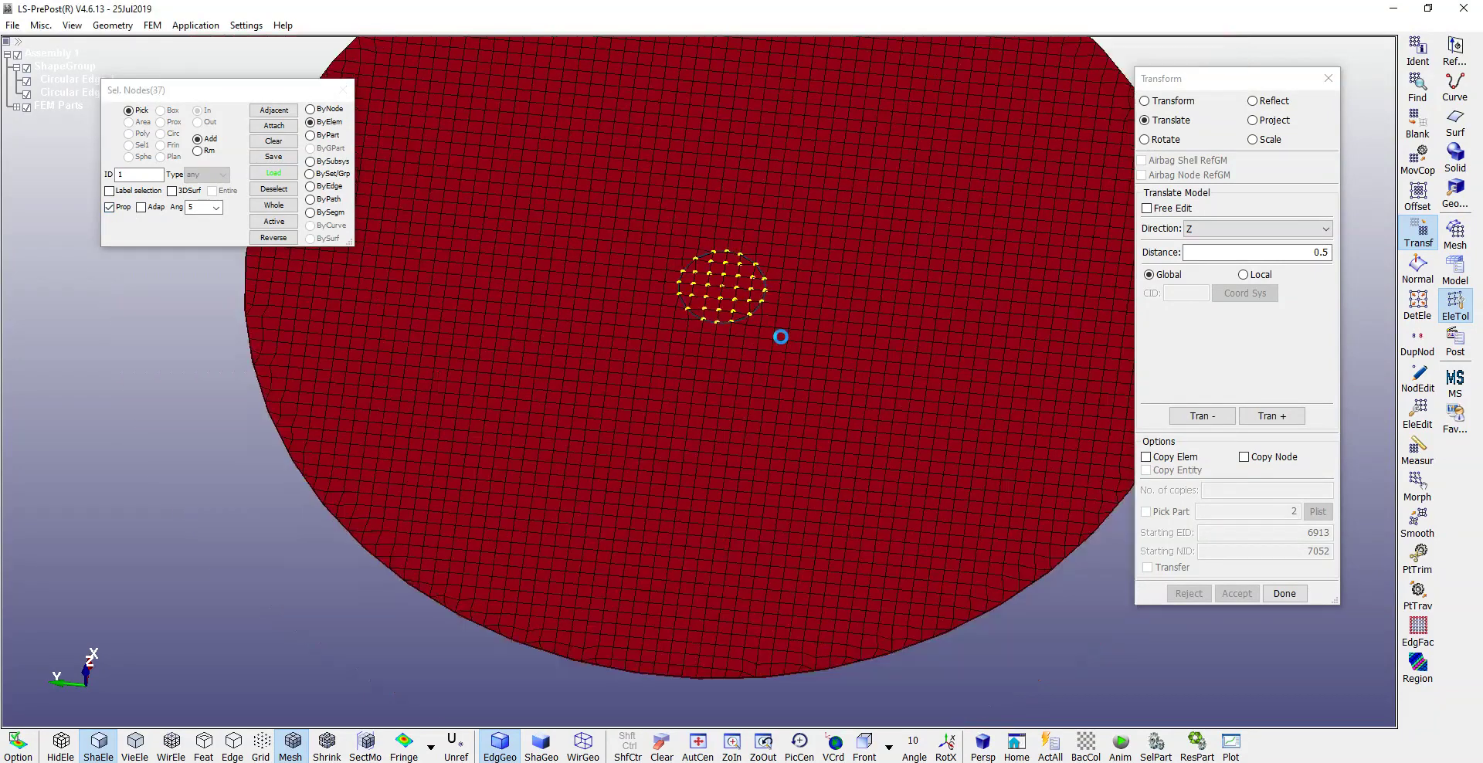
{"action": "left_click_drag", "start_coordinate": [780, 335], "coordinate": [828, 106], "text": "shift"}
- Translate the selected nodes 30 units in negative Z and accept
{"action": "double_click", "coordinate": [1325, 250]}
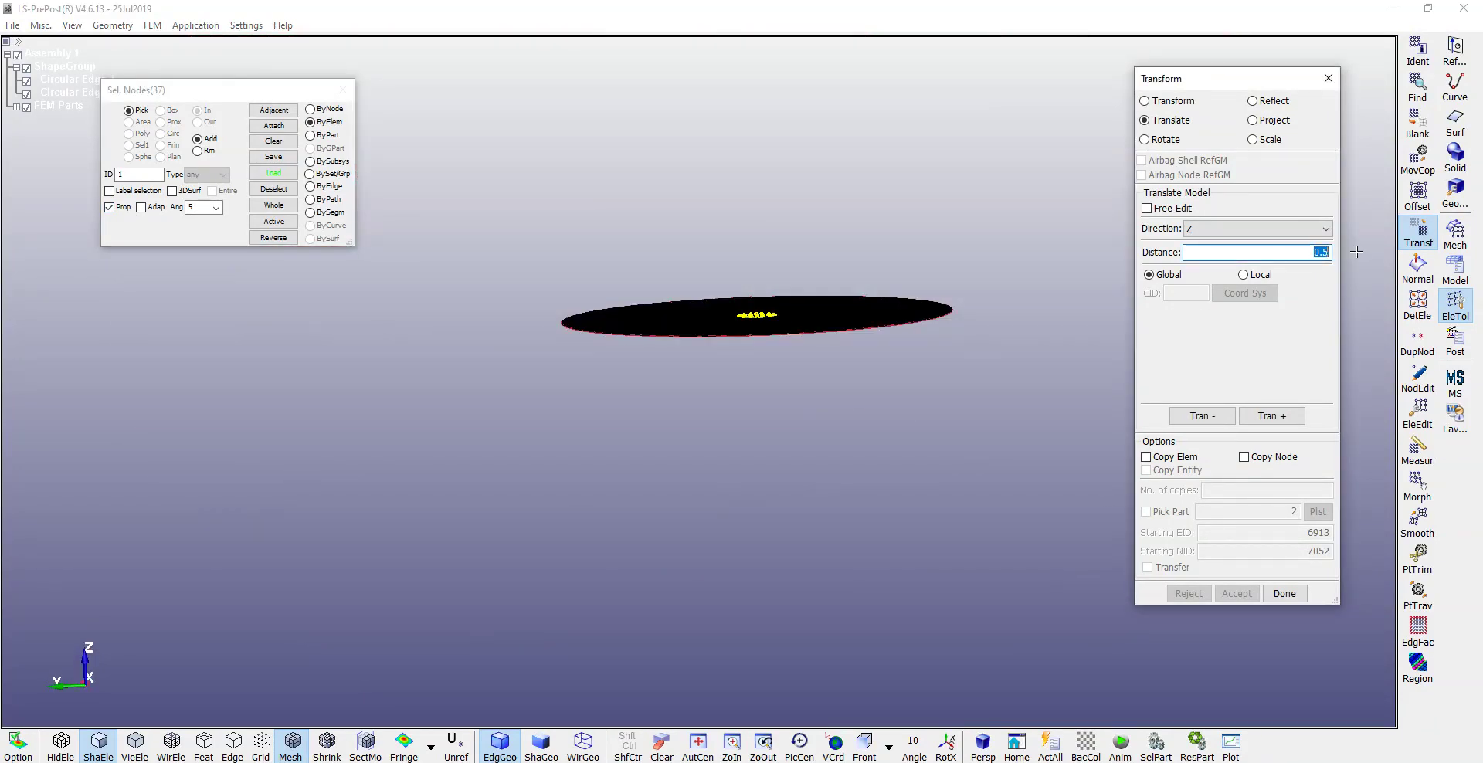
{"action": "left_click", "coordinate": [1211, 417]}
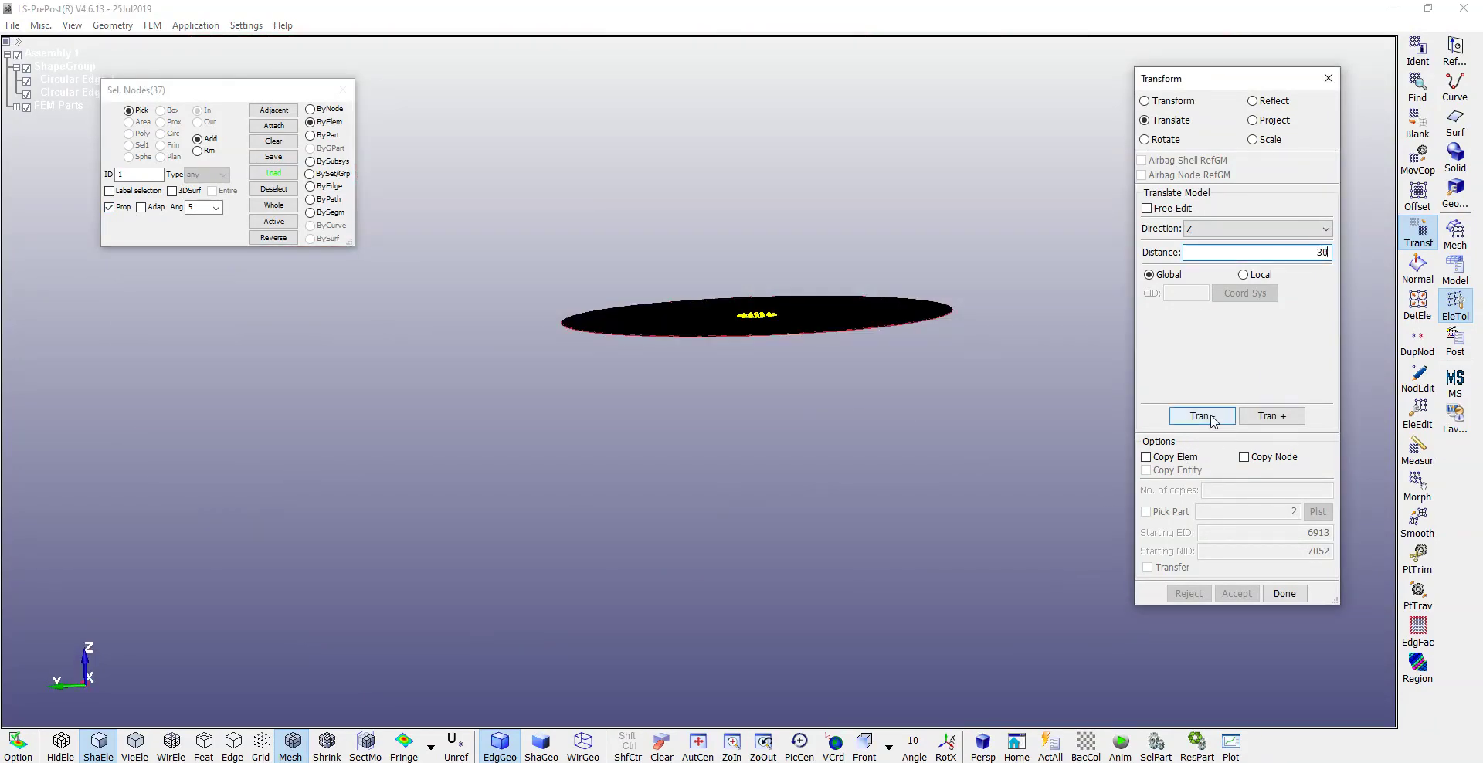
{"action": "left_click_drag", "start_coordinate": [850, 332], "coordinate": [573, 212], "text": "ctrl"}
{"action": "left_click", "coordinate": [1236, 593]}
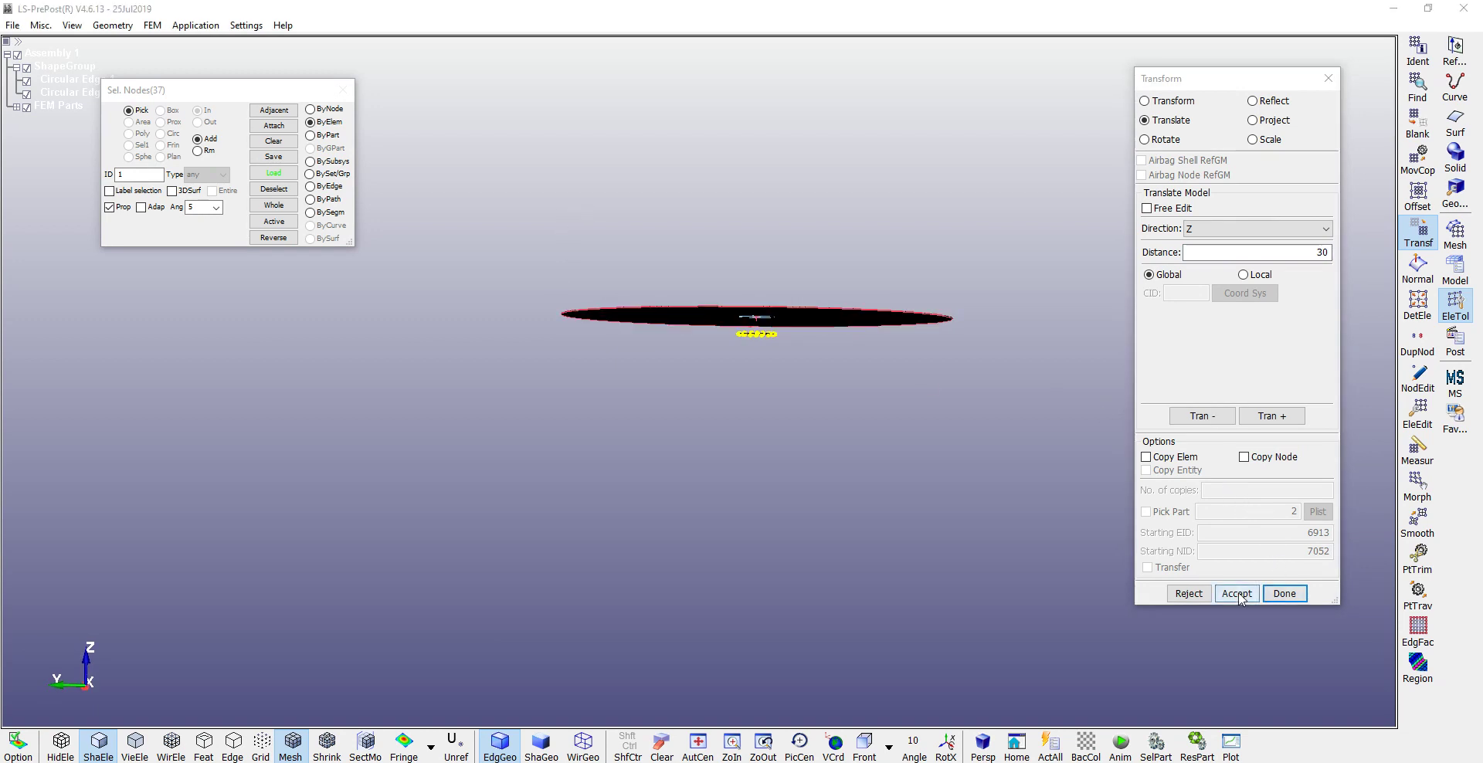
{"action": "left_click", "coordinate": [1282, 599]}
- Open the part list and view the lowered central patch nearly edge-on
{"action": "left_click", "coordinate": [1156, 746]}
{"action": "left_click_drag", "start_coordinate": [733, 301], "coordinate": [725, 367], "text": "ctrl"}
{"action": "scroll", "coordinate": [780, 343], "scroll_direction": "up", "scroll_amount": 5}
{"action": "scroll", "coordinate": [808, 417], "scroll_direction": "down", "scroll_amount": 5}
{"action": "mouse_move", "coordinate": [809, 417]}
{"action": "left_mouse_down", "text": "ctrl"}
{"action": "mouse_move", "coordinate": [867, 294]}
{"action": "mouse_move", "coordinate": [821, 414]}
{"action": "mouse_move", "coordinate": [800, 564]}
{"action": "left_mouse_up", "text": "ctrl"}
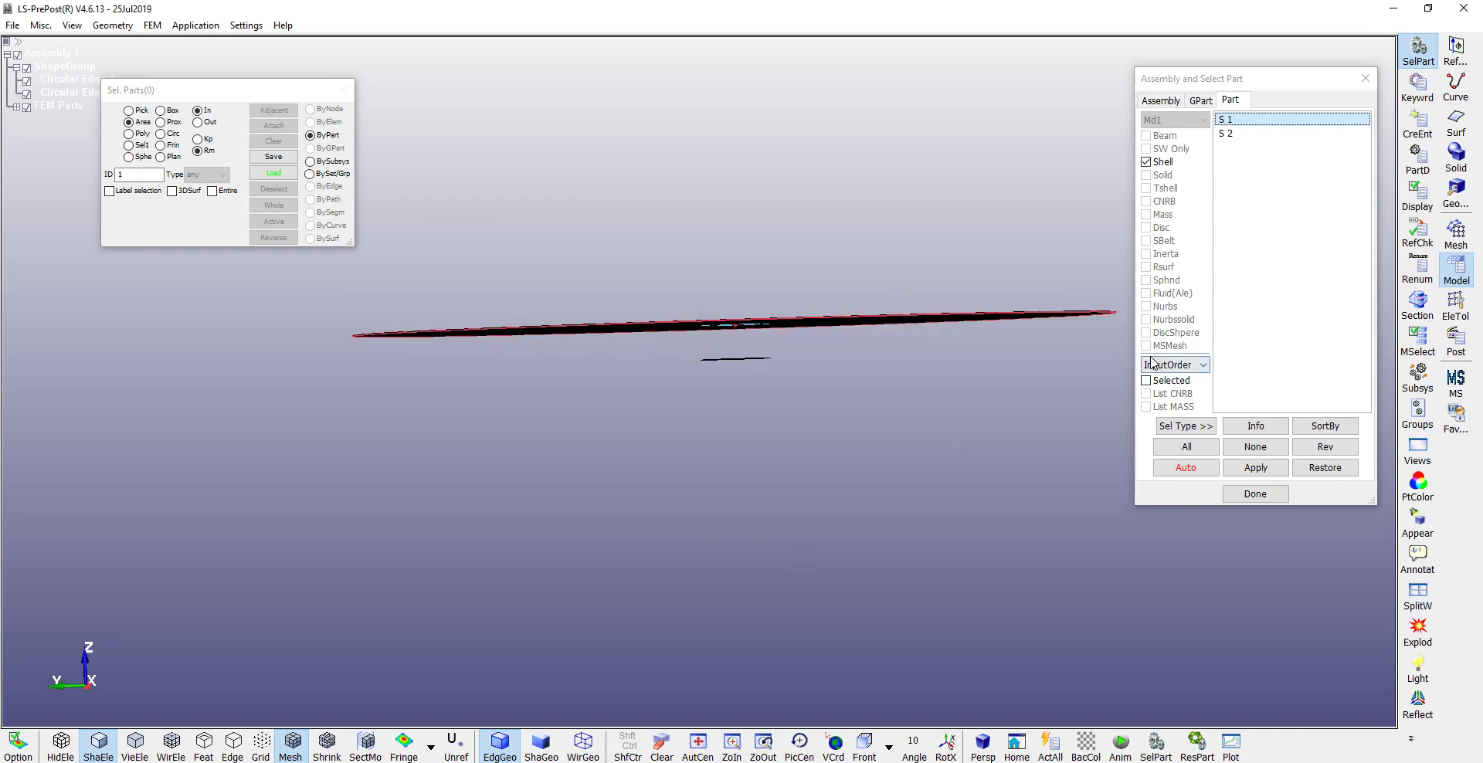
- Close the part panels and open Mesh > EleGen for element generation
{"action": "left_click", "coordinate": [1456, 340]}
{"action": "left_click", "coordinate": [1460, 277]}
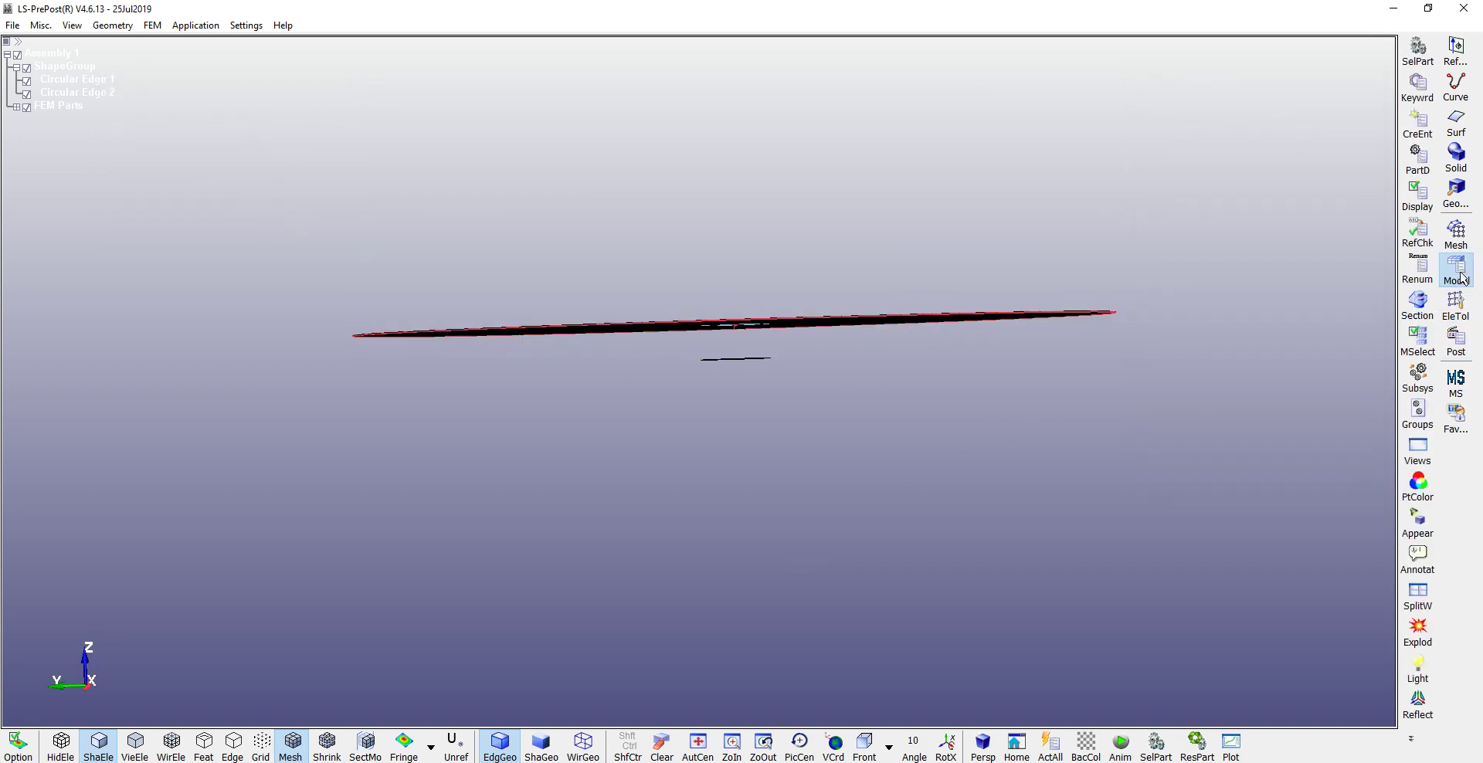
{"action": "left_click_drag", "start_coordinate": [604, 278], "coordinate": [629, 265], "text": "ctrl"}
{"action": "scroll", "coordinate": [766, 353], "scroll_direction": "up", "scroll_amount": 3}
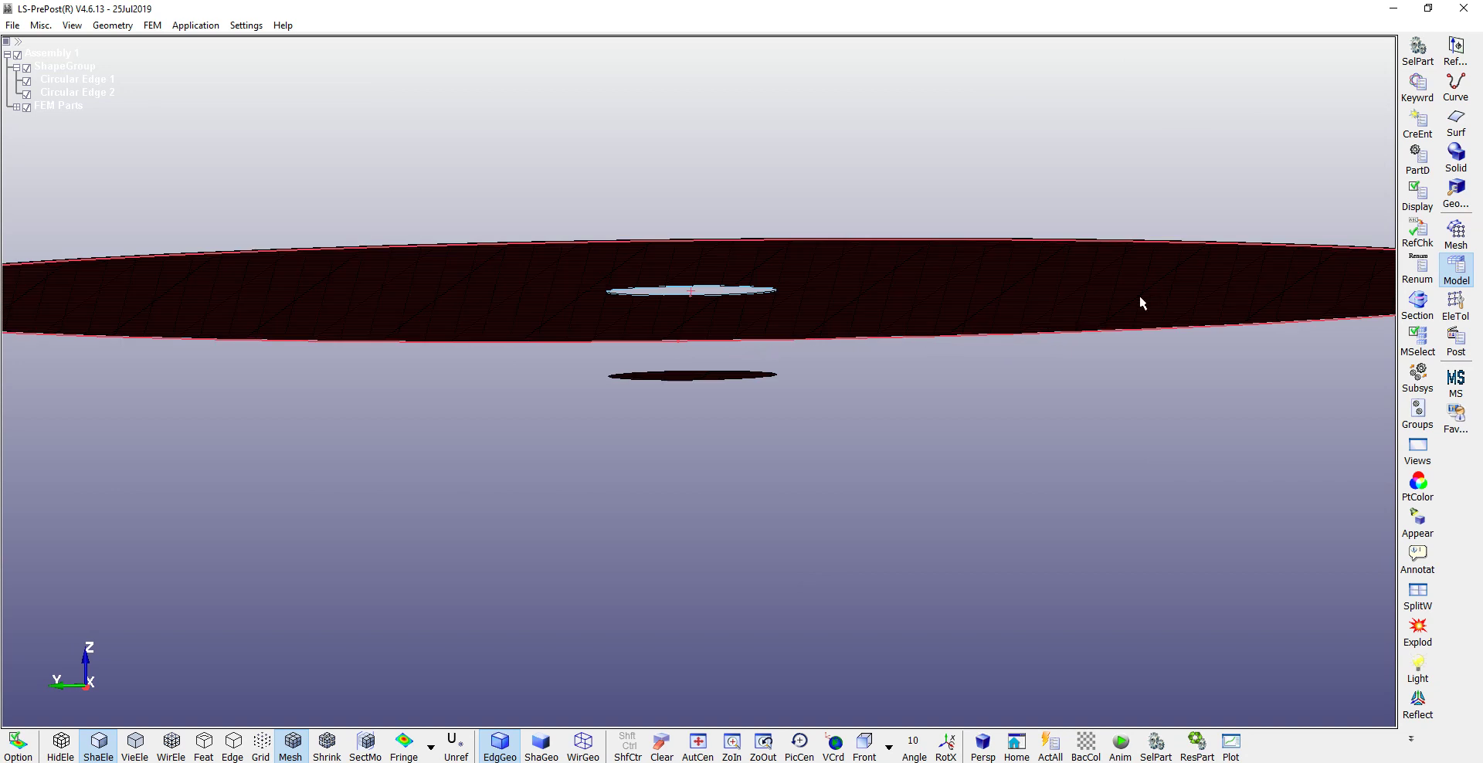
{"action": "scroll", "coordinate": [1020, 299], "scroll_direction": "down", "scroll_amount": 3}
{"action": "middle_click_drag", "start_coordinate": [1033, 302], "coordinate": [1029, 297], "text": "ctrl"}
{"action": "left_click", "coordinate": [1457, 305]}
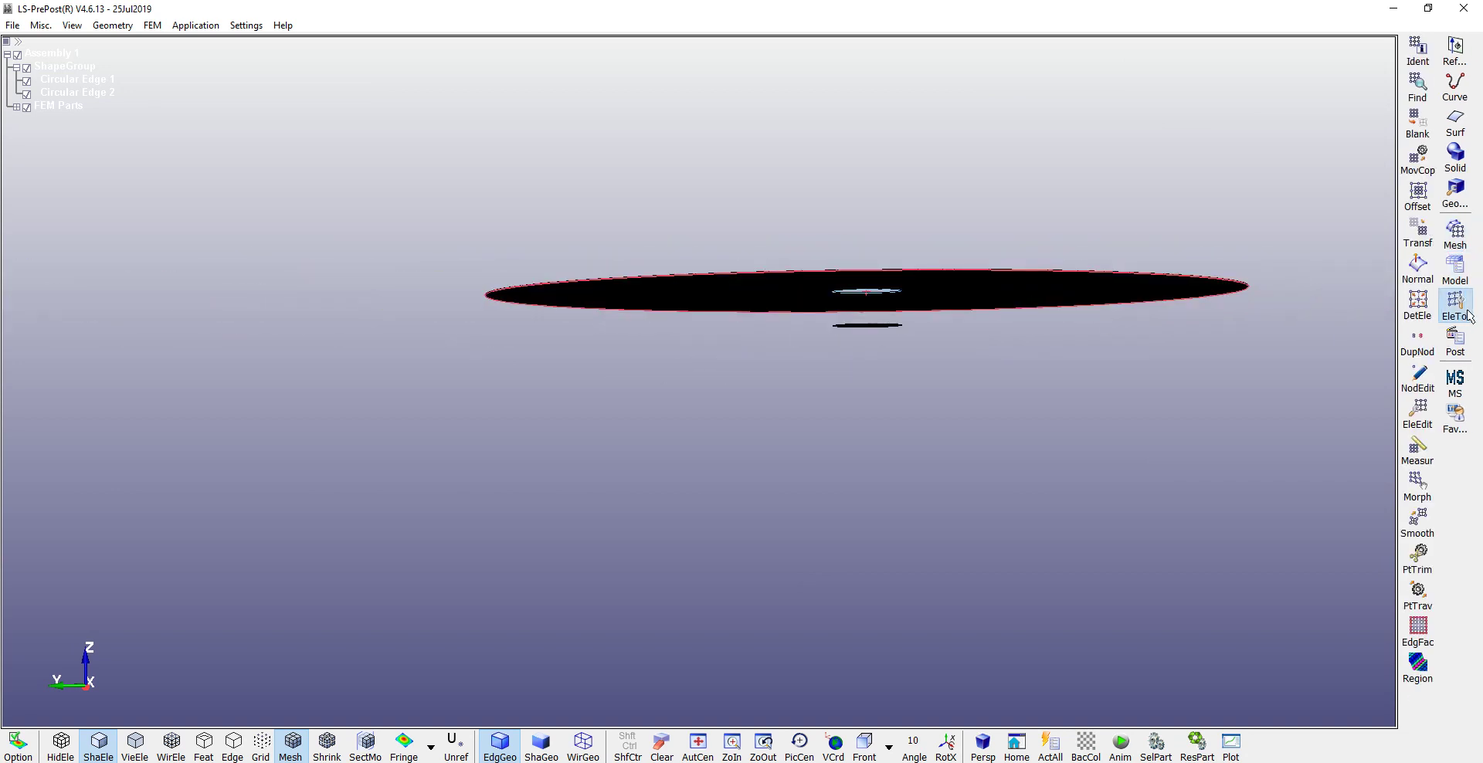
{"action": "left_click", "coordinate": [1460, 247]}
{"action": "left_click", "coordinate": [1419, 377]}
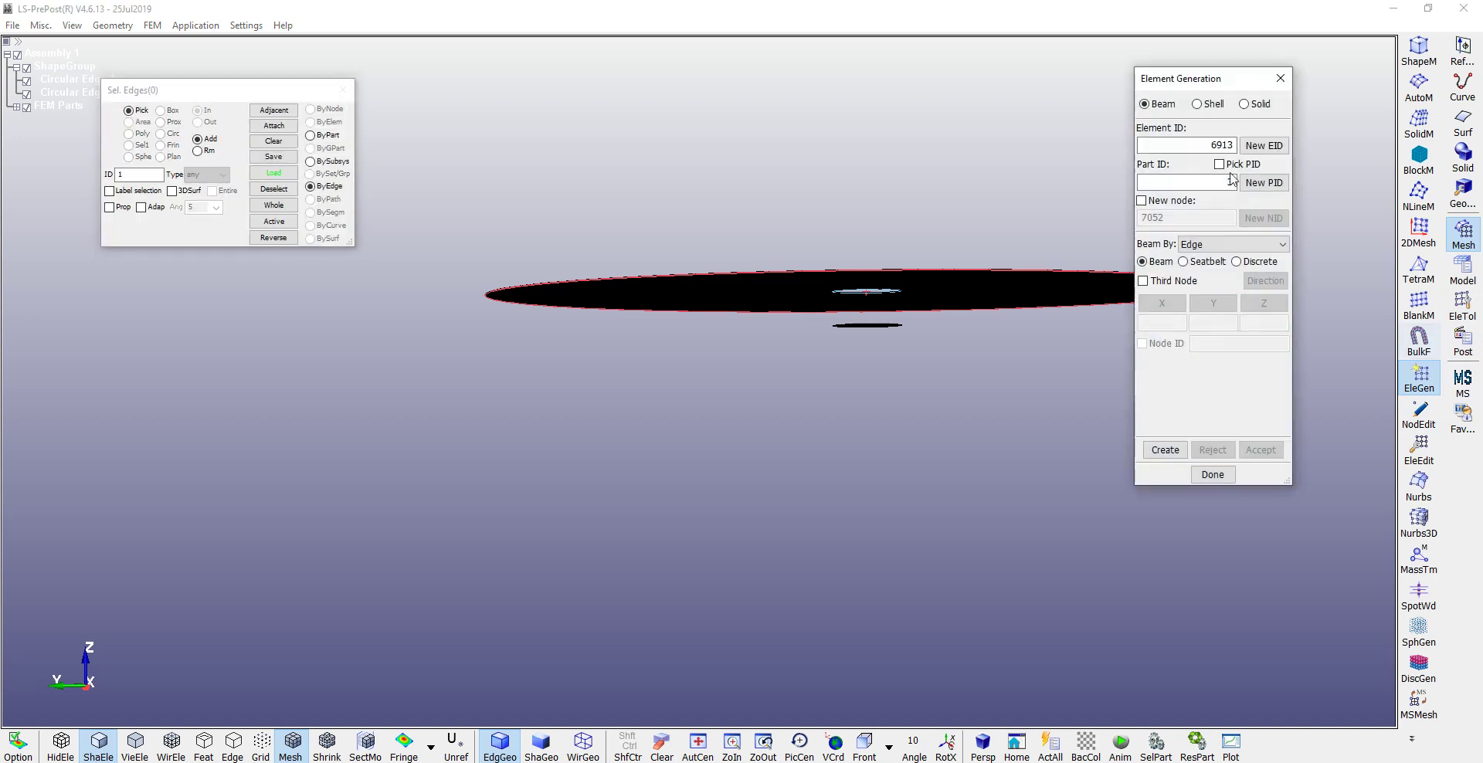
- Set up shell Edge Drag generation with thickness 30, 2 segments, direction Z
{"action": "middle_click_drag", "start_coordinate": [994, 198], "coordinate": [928, 193], "text": "ctrl"}
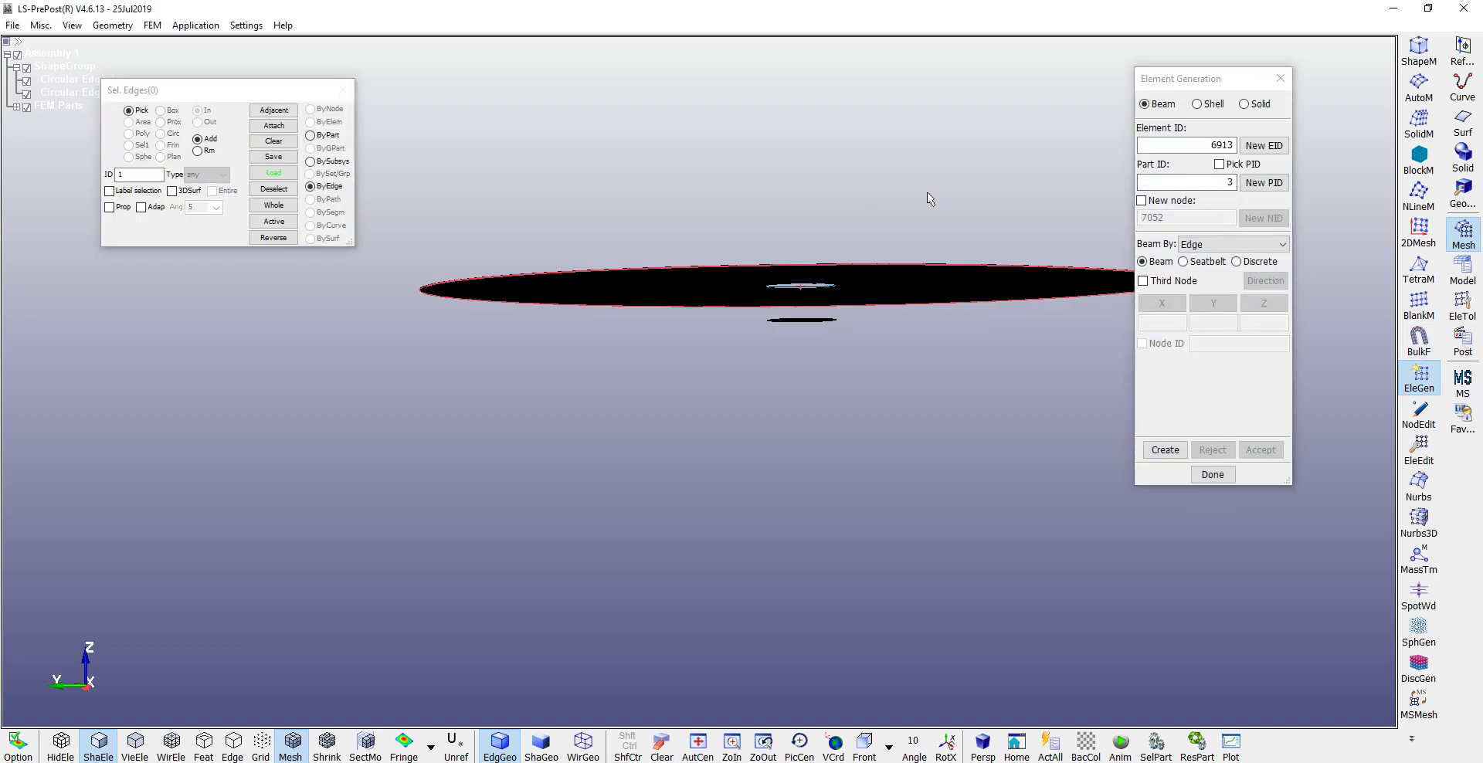
{"action": "left_click", "coordinate": [1197, 104]}
{"action": "left_click", "coordinate": [1236, 244]}
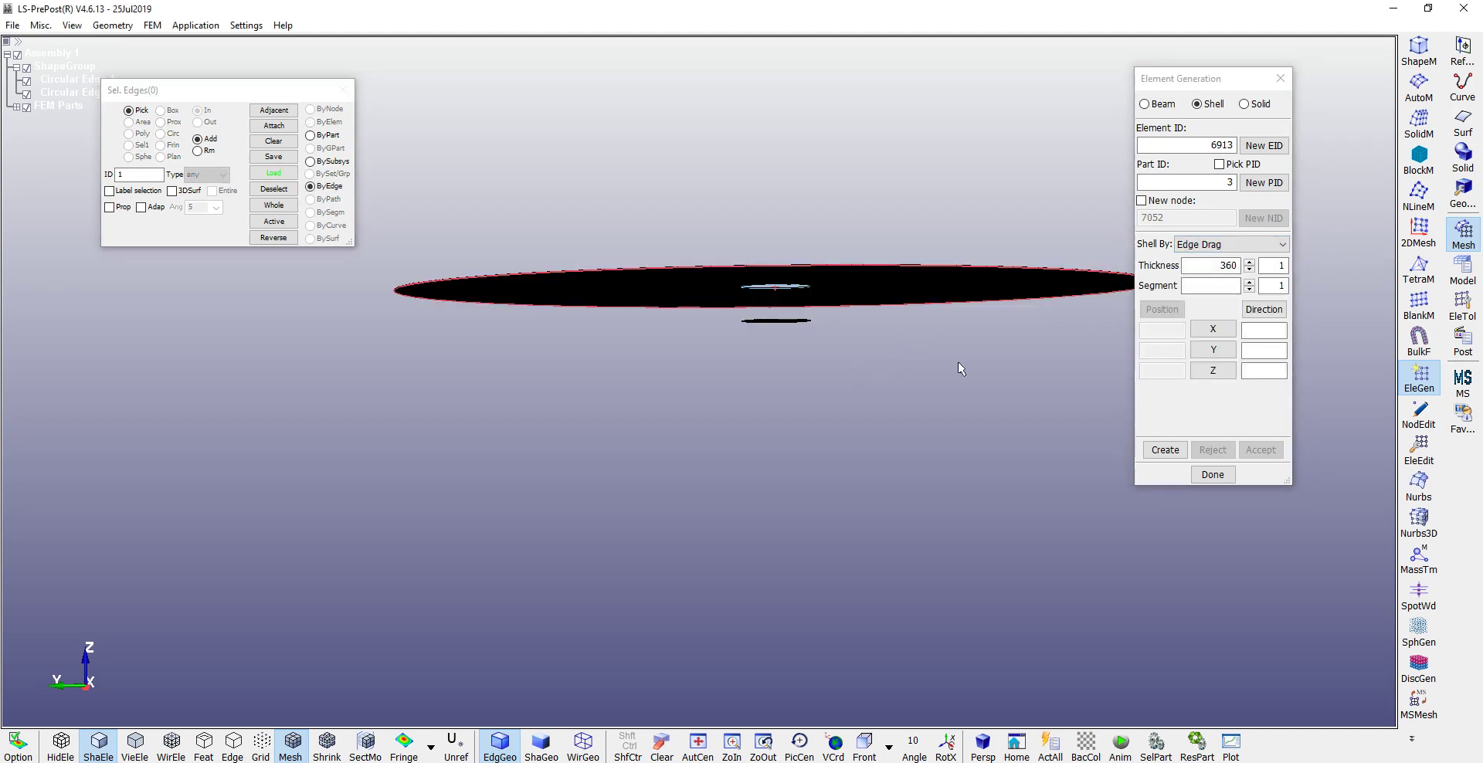
{"action": "double_click", "coordinate": [1231, 267]}
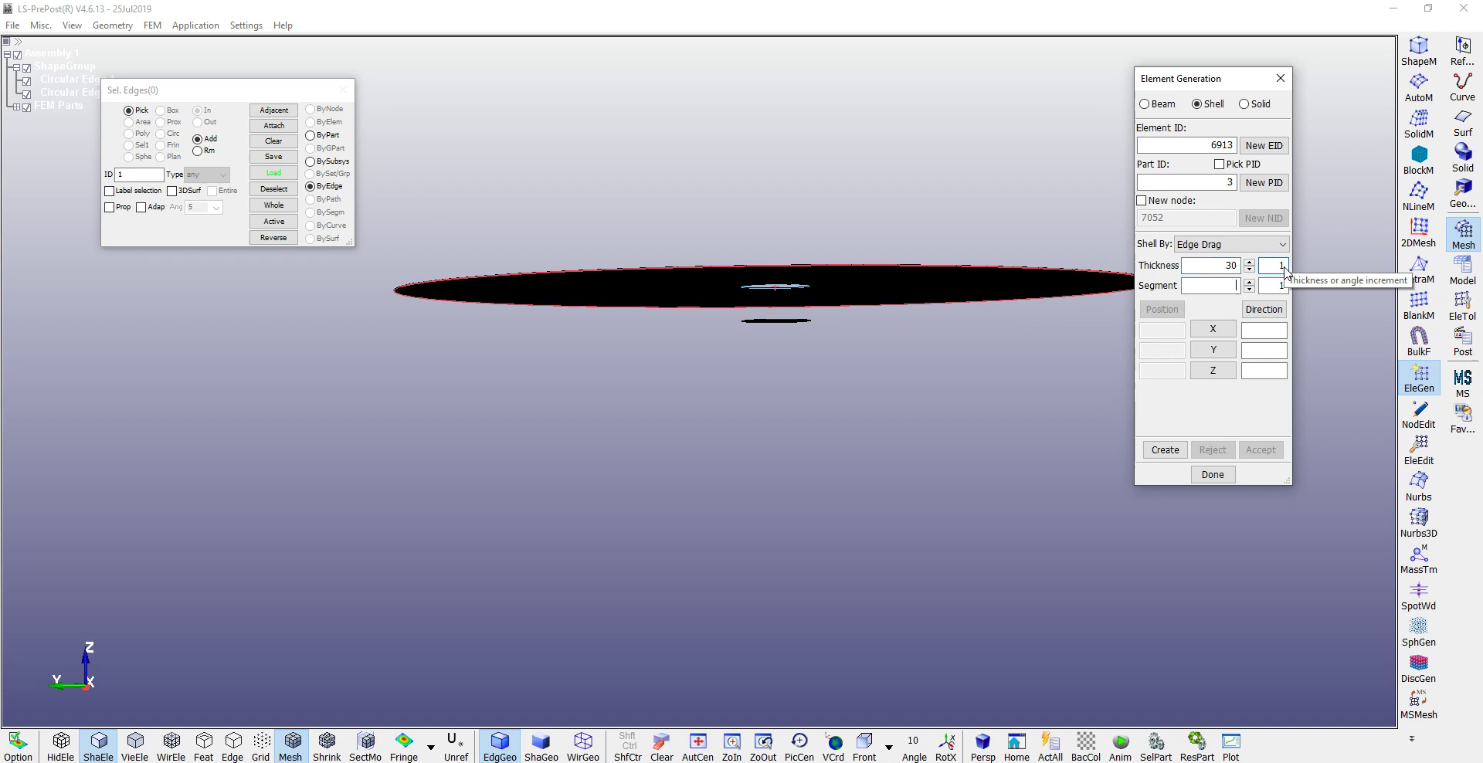
{"action": "left_click", "coordinate": [1212, 371]}
- Pick the hole's circular edge with 45° propagation and create the tube as part 3
{"action": "mouse_move", "coordinate": [912, 311]}
{"action": "left_mouse_down", "text": "shift"}
{"action": "mouse_move", "coordinate": [914, 334]}
{"action": "mouse_move", "coordinate": [914, 291]}
{"action": "mouse_move", "coordinate": [968, 257]}
{"action": "mouse_move", "coordinate": [934, 308]}
{"action": "left_mouse_up", "text": "shift"}
{"action": "left_click", "coordinate": [120, 207]}
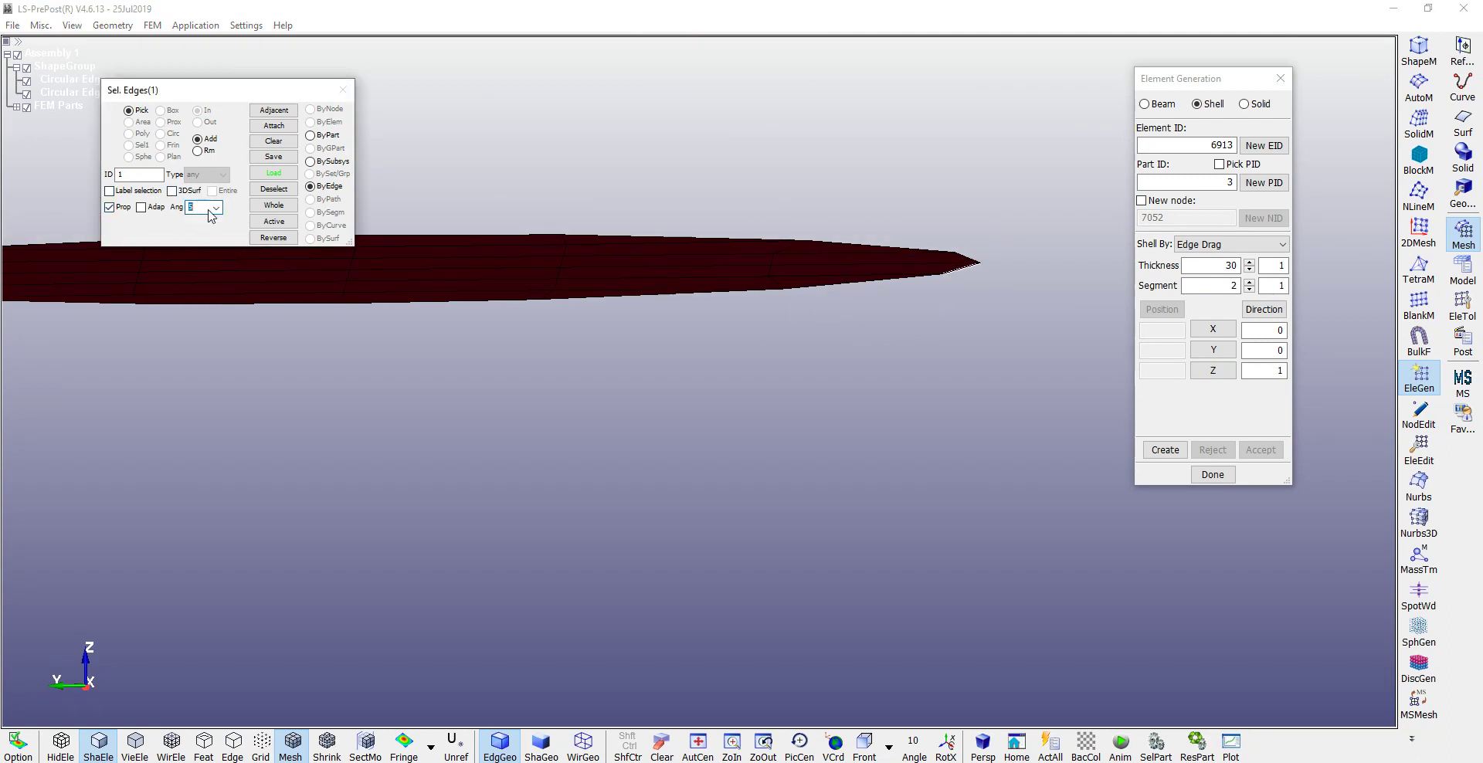
{"action": "left_click", "coordinate": [215, 208]}
{"action": "left_click", "coordinate": [197, 280]}
{"action": "left_click", "coordinate": [849, 285]}
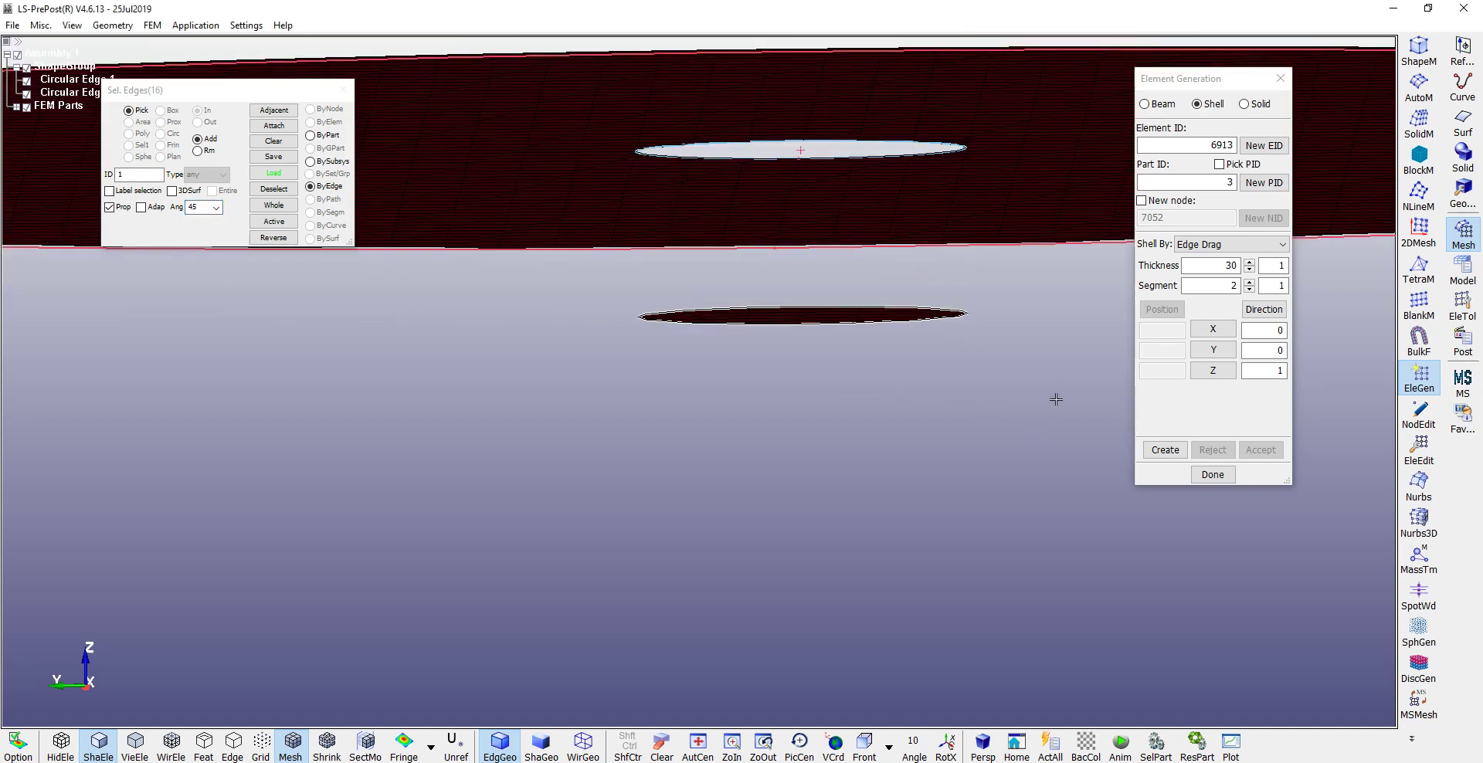
{"action": "left_click", "coordinate": [1217, 371]}
{"action": "left_click", "coordinate": [1165, 451]}
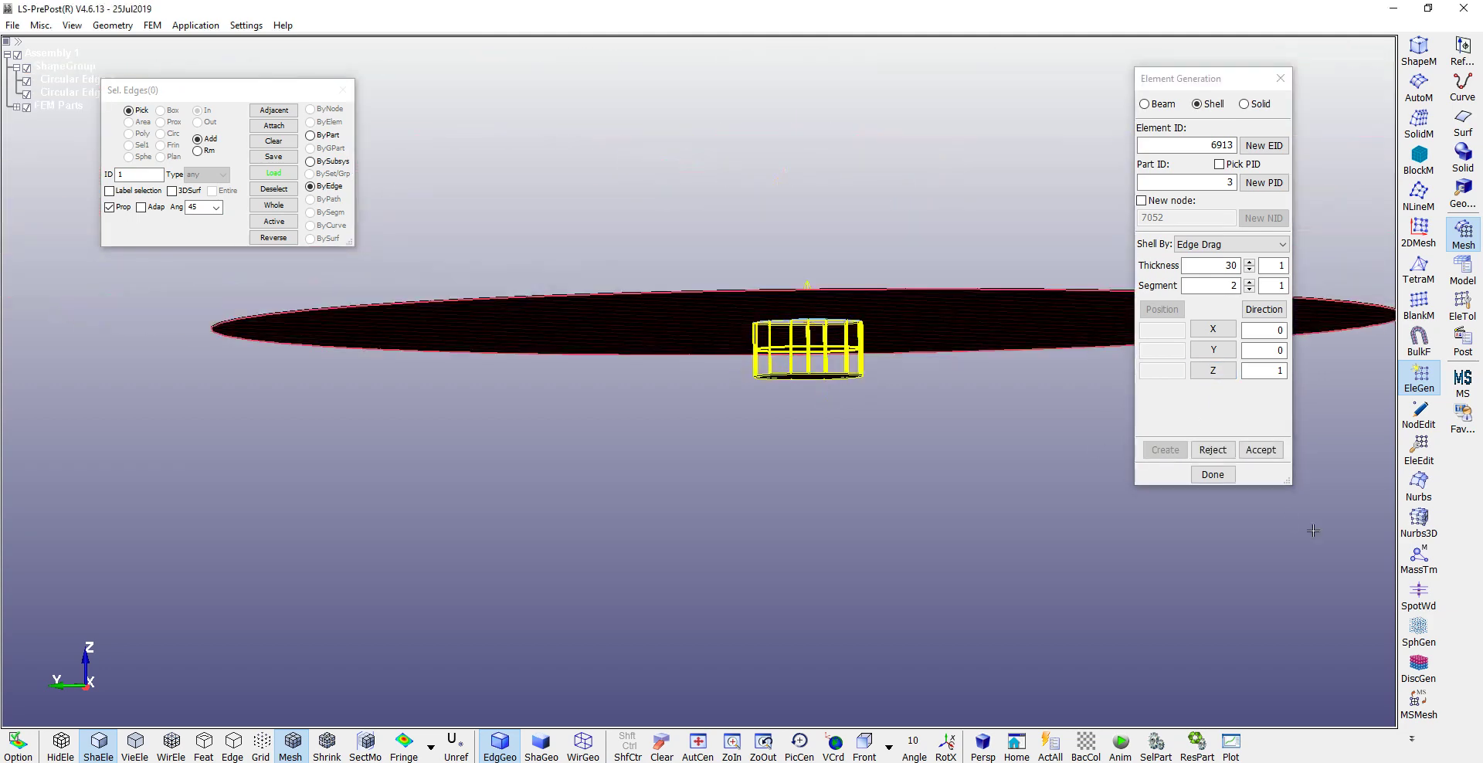
{"action": "left_click", "coordinate": [1258, 450]}
{"action": "left_click", "coordinate": [1213, 474]}
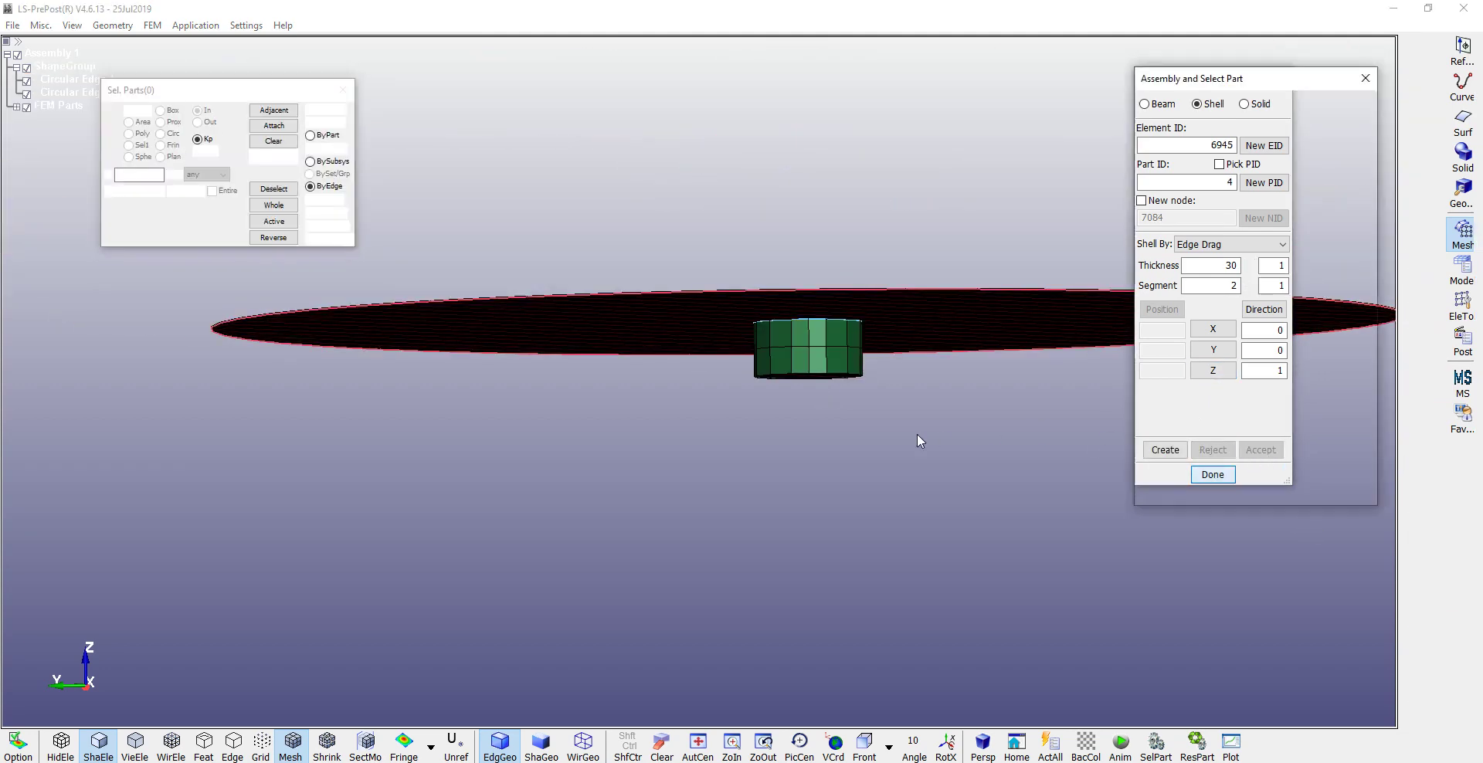
- Inspect the new hole wall from several angles, then close the part panels
{"action": "mouse_move", "coordinate": [920, 436]}
{"action": "left_mouse_down", "text": "ctrl"}
{"action": "mouse_move", "coordinate": [981, 397]}
{"action": "mouse_move", "coordinate": [735, 338]}
{"action": "mouse_move", "coordinate": [804, 523]}
{"action": "mouse_move", "coordinate": [808, 418]}
{"action": "mouse_move", "coordinate": [778, 424]}
{"action": "mouse_move", "coordinate": [761, 202]}
{"action": "mouse_move", "coordinate": [756, 241]}
{"action": "left_mouse_up", "text": "ctrl"}
{"action": "scroll", "coordinate": [760, 377], "scroll_direction": "up", "scroll_amount": 5}
{"action": "left_click_drag", "start_coordinate": [815, 420], "coordinate": [794, 436], "text": "ctrl"}
{"action": "left_click_drag", "start_coordinate": [678, 360], "coordinate": [722, 406], "text": "ctrl"}
{"action": "scroll", "coordinate": [930, 456], "scroll_direction": "down", "scroll_amount": 5}
{"action": "scroll", "coordinate": [930, 456], "scroll_direction": "up", "scroll_amount": 5}
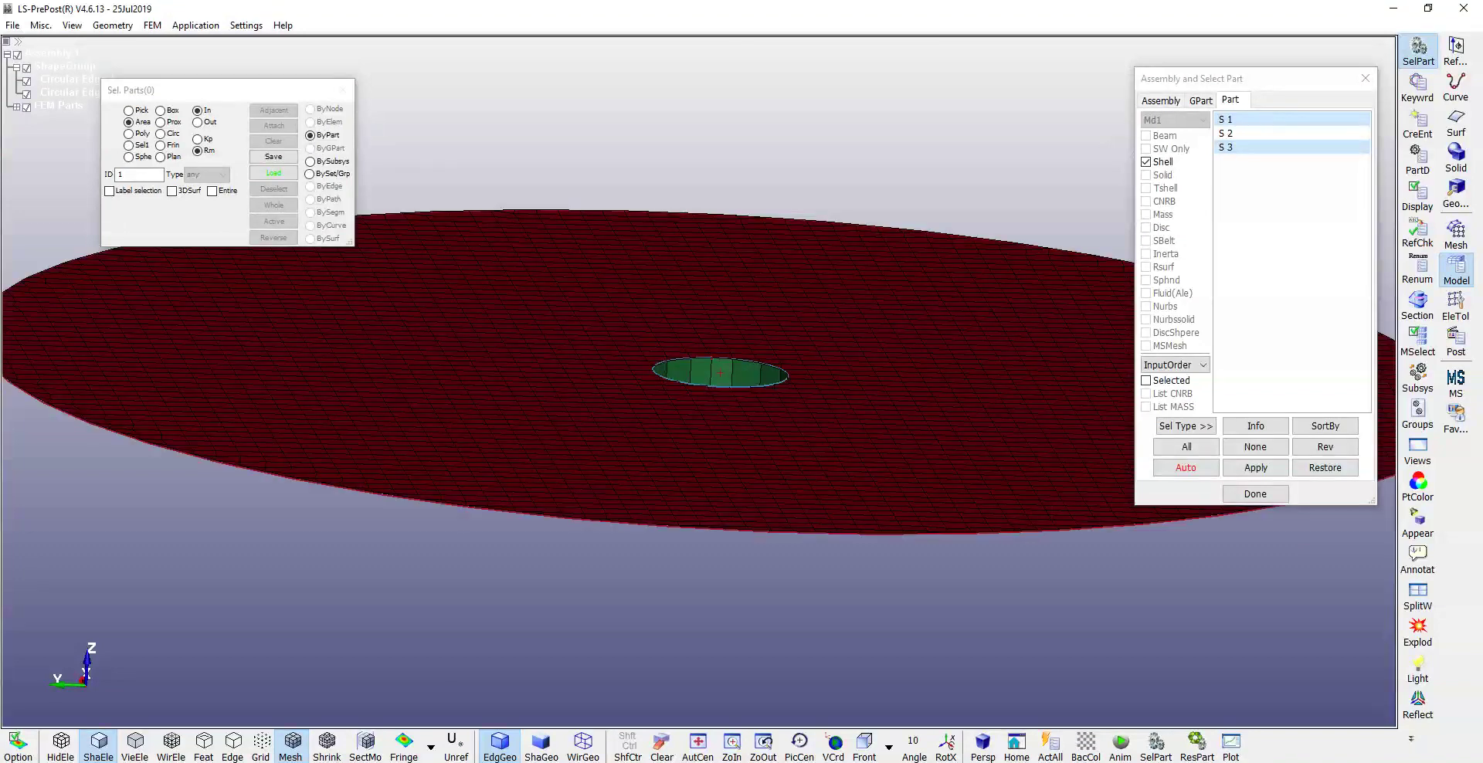
{"action": "left_click", "coordinate": [1455, 339]}
{"action": "left_click", "coordinate": [1457, 236]}
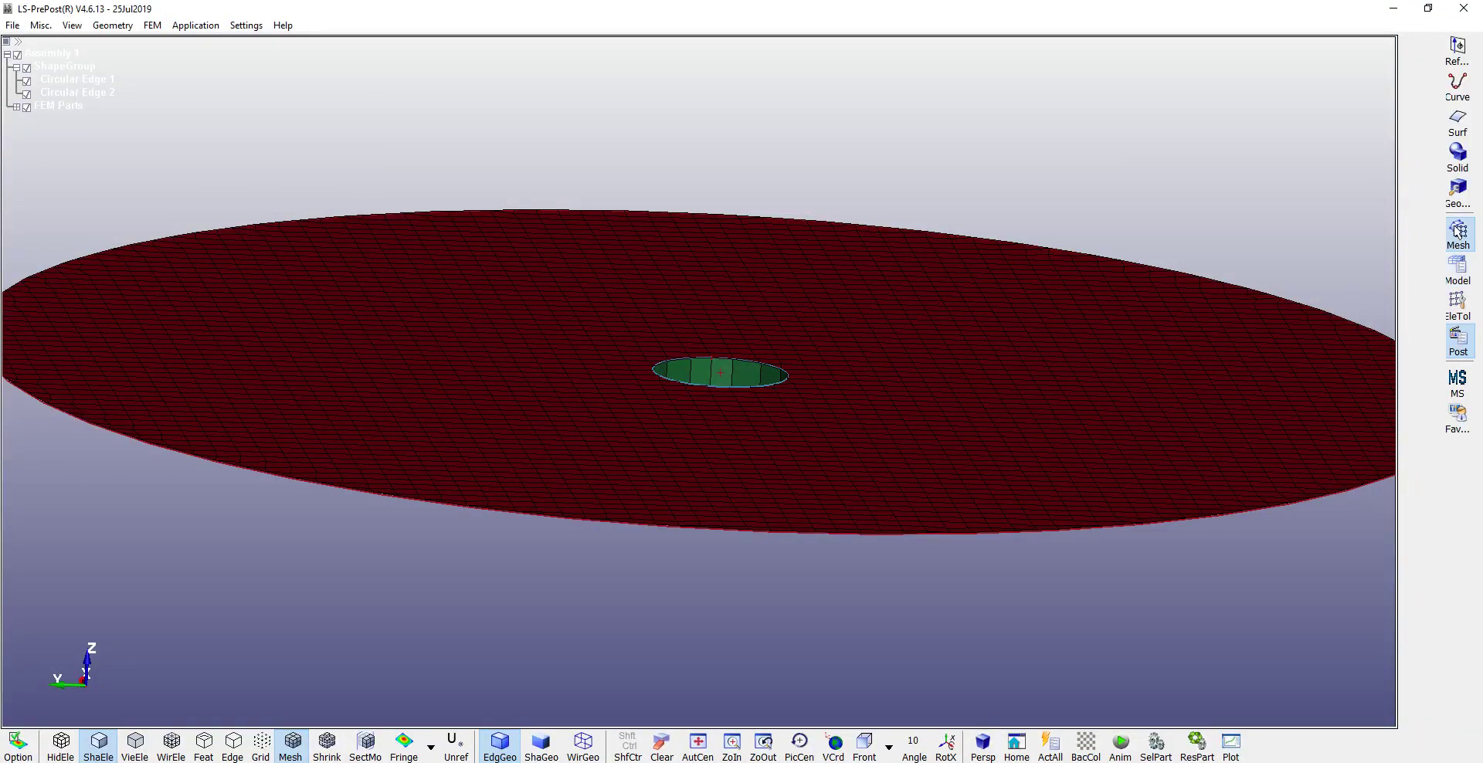
- Reopen element generation, then open Duplicate Nodes at tolerance 0.065963
{"action": "scroll", "coordinate": [1084, 372], "scroll_direction": "down", "scroll_amount": 4}
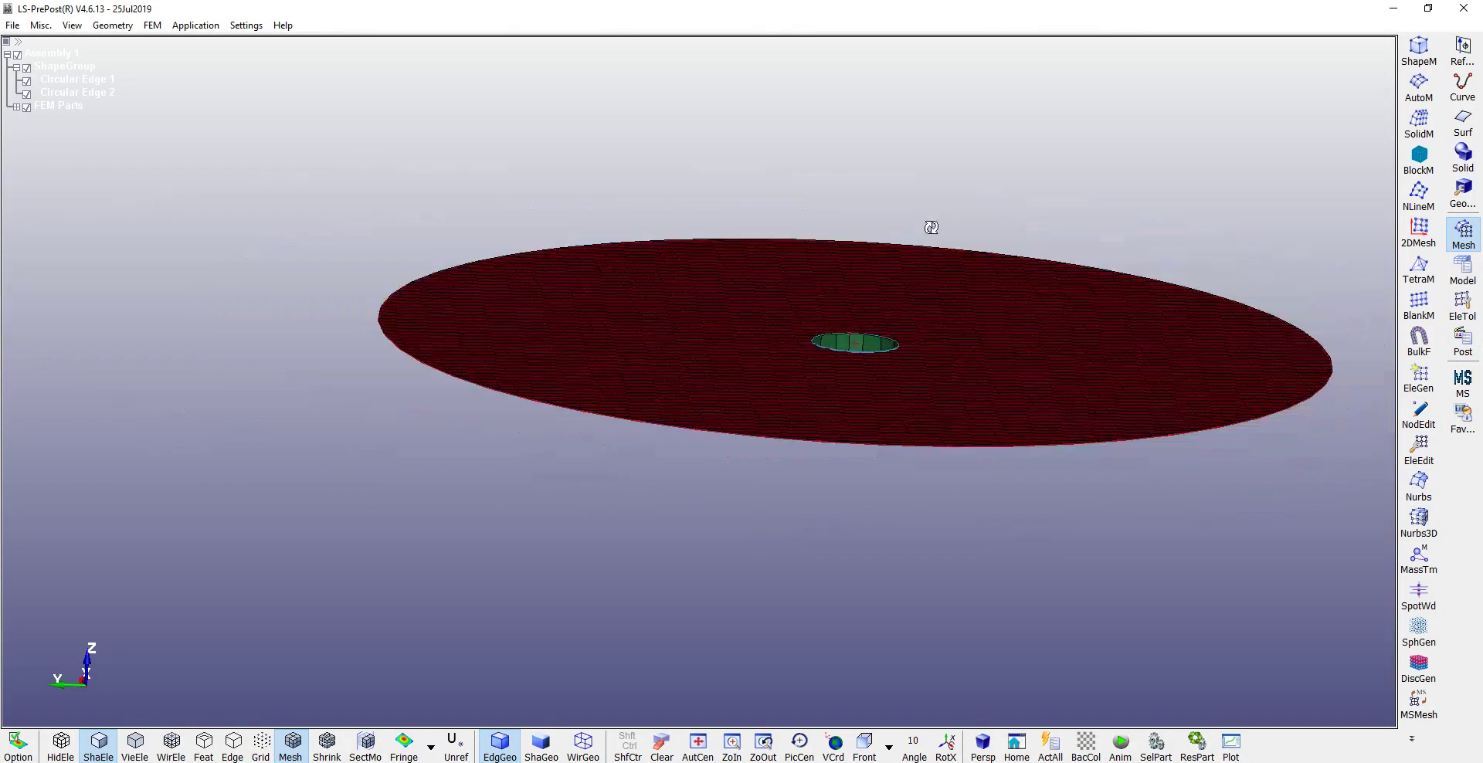
{"action": "left_click_drag", "start_coordinate": [971, 222], "coordinate": [1081, 338], "text": "ctrl"}
{"action": "left_click", "coordinate": [1427, 383]}
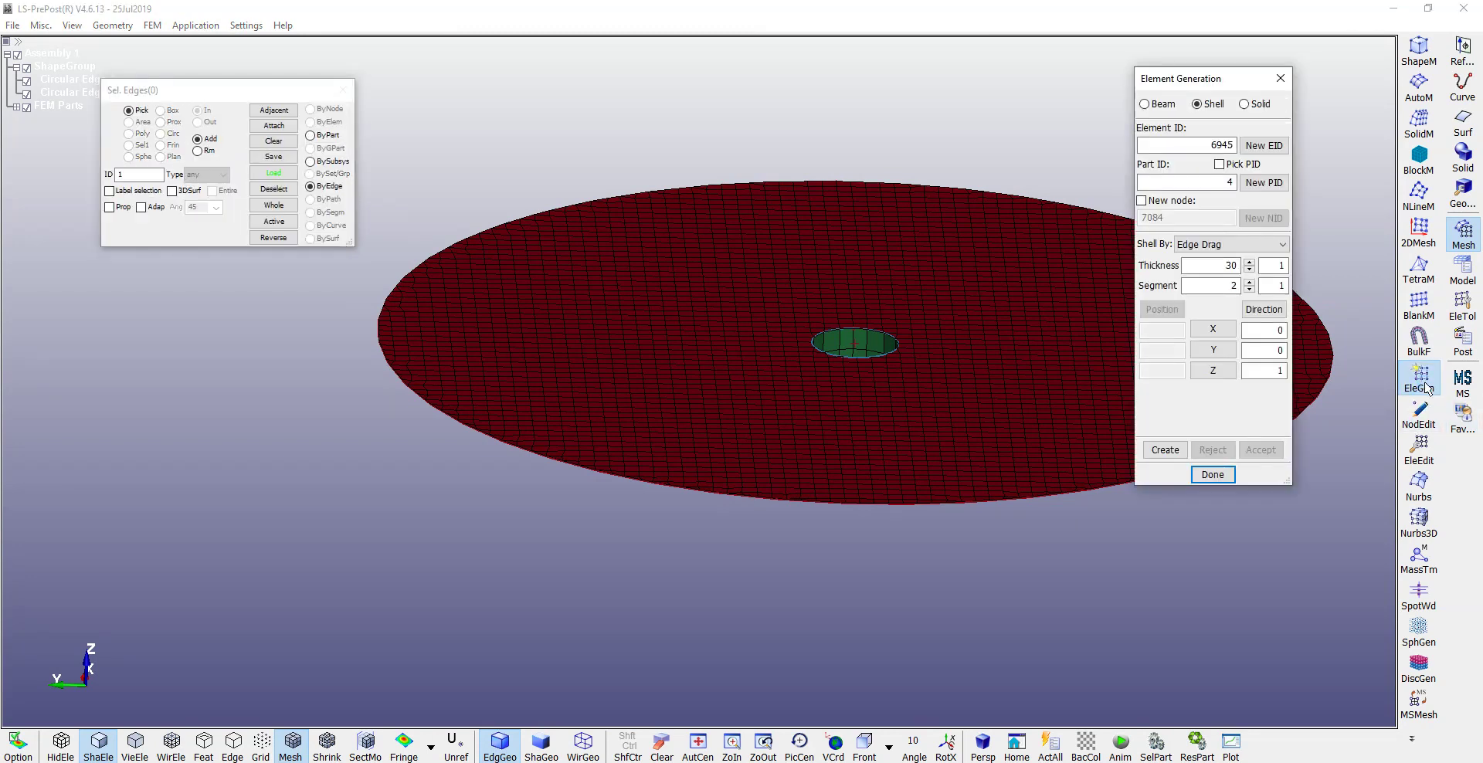
{"action": "middle_click_drag", "start_coordinate": [902, 390], "coordinate": [815, 391], "text": "ctrl"}
{"action": "scroll", "coordinate": [809, 392], "scroll_direction": "down", "scroll_amount": 2}
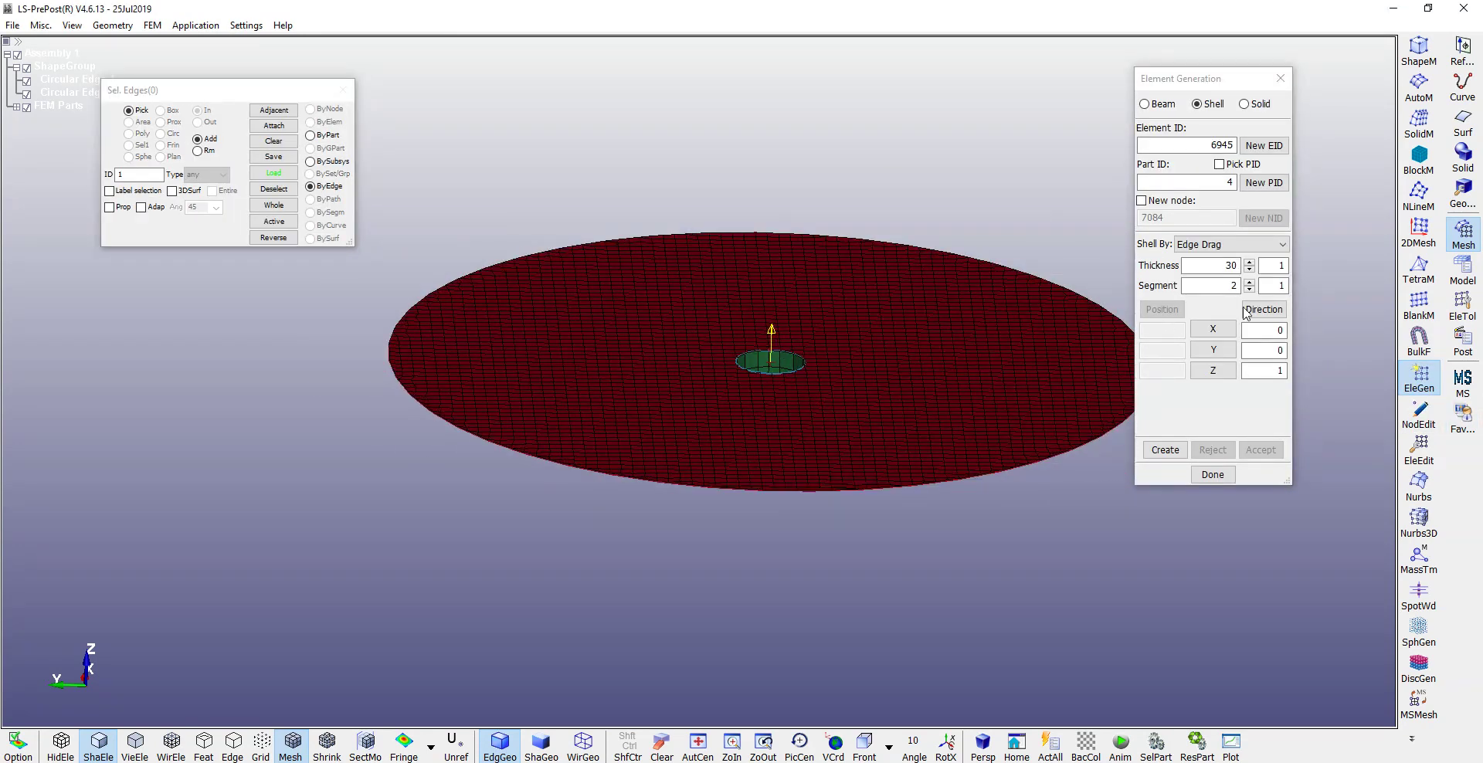
{"action": "left_click", "coordinate": [1455, 305]}
{"action": "left_click", "coordinate": [1418, 344]}
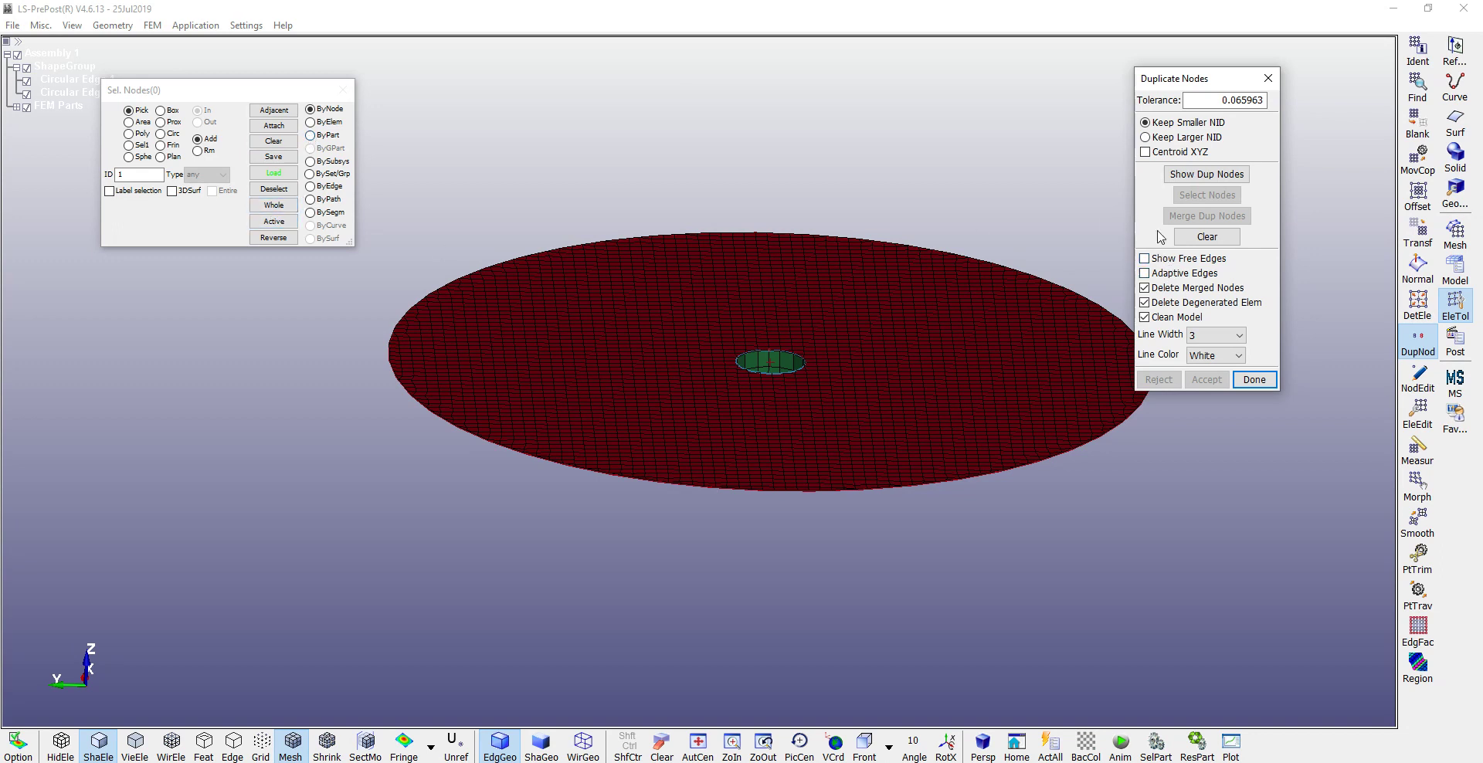
- Show and merge the duplicate nodes ringing the central hole, then accept
{"action": "left_click", "coordinate": [1227, 179]}
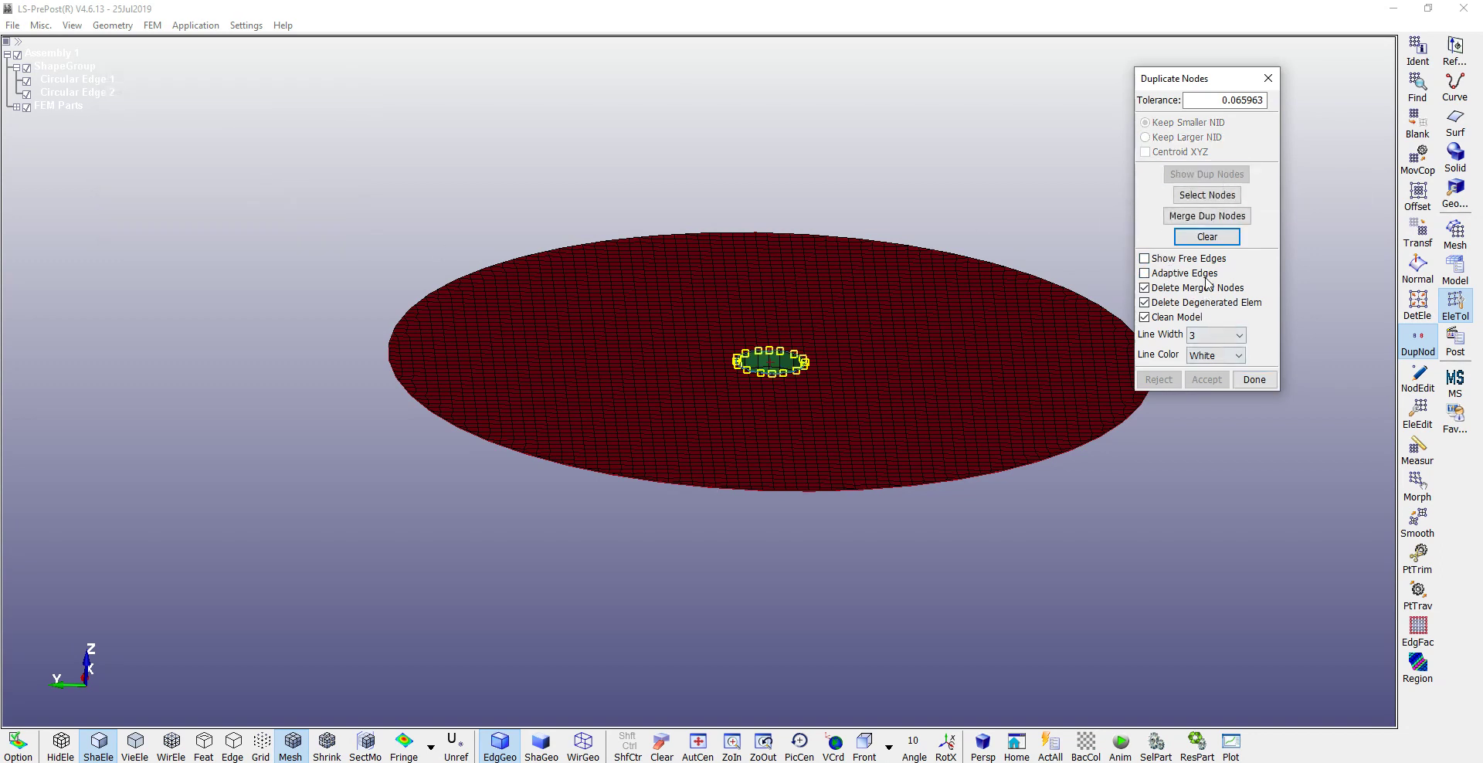
{"action": "left_click", "coordinate": [1217, 217]}
{"action": "left_click", "coordinate": [1213, 381]}
{"action": "left_click", "coordinate": [1254, 380]}
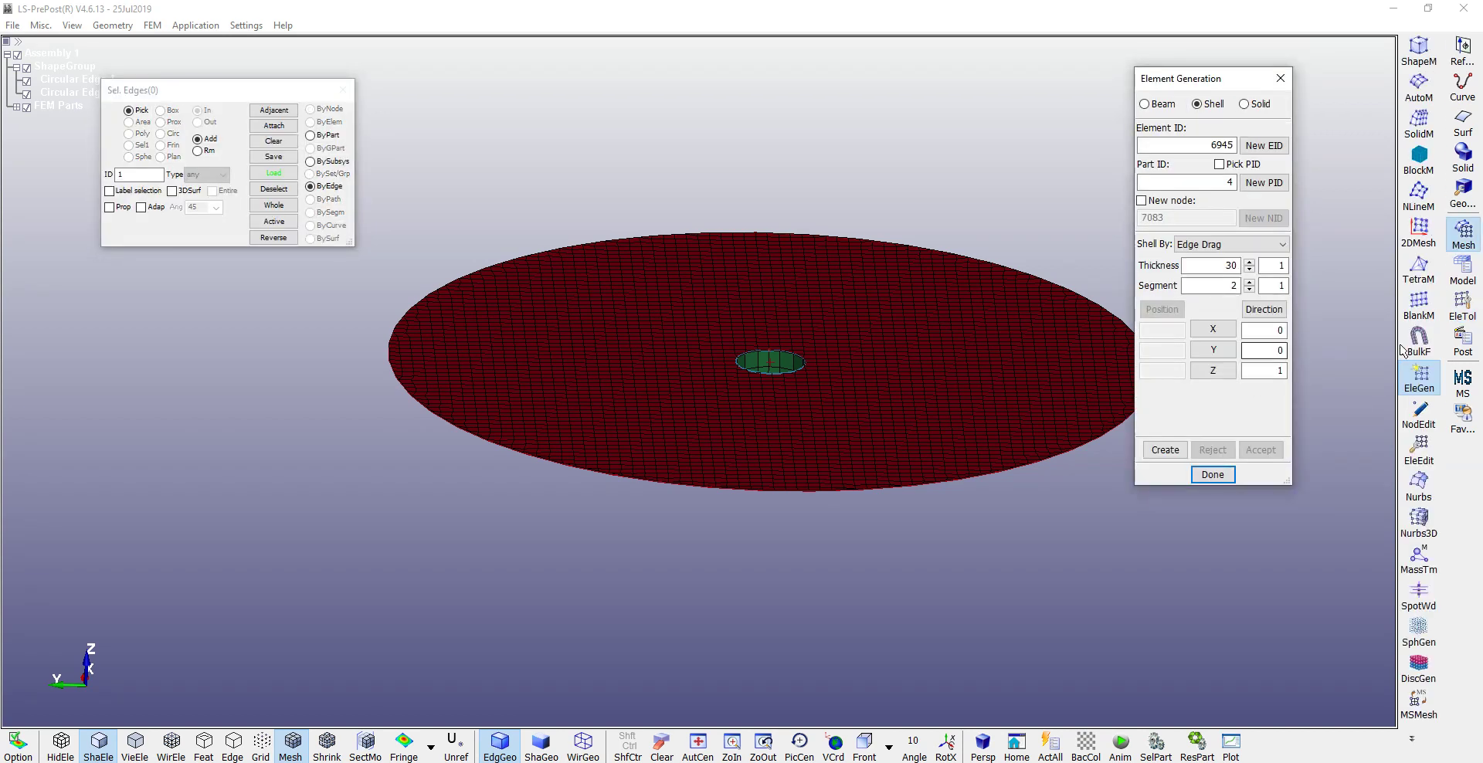
{"action": "left_click", "coordinate": [1462, 272]}
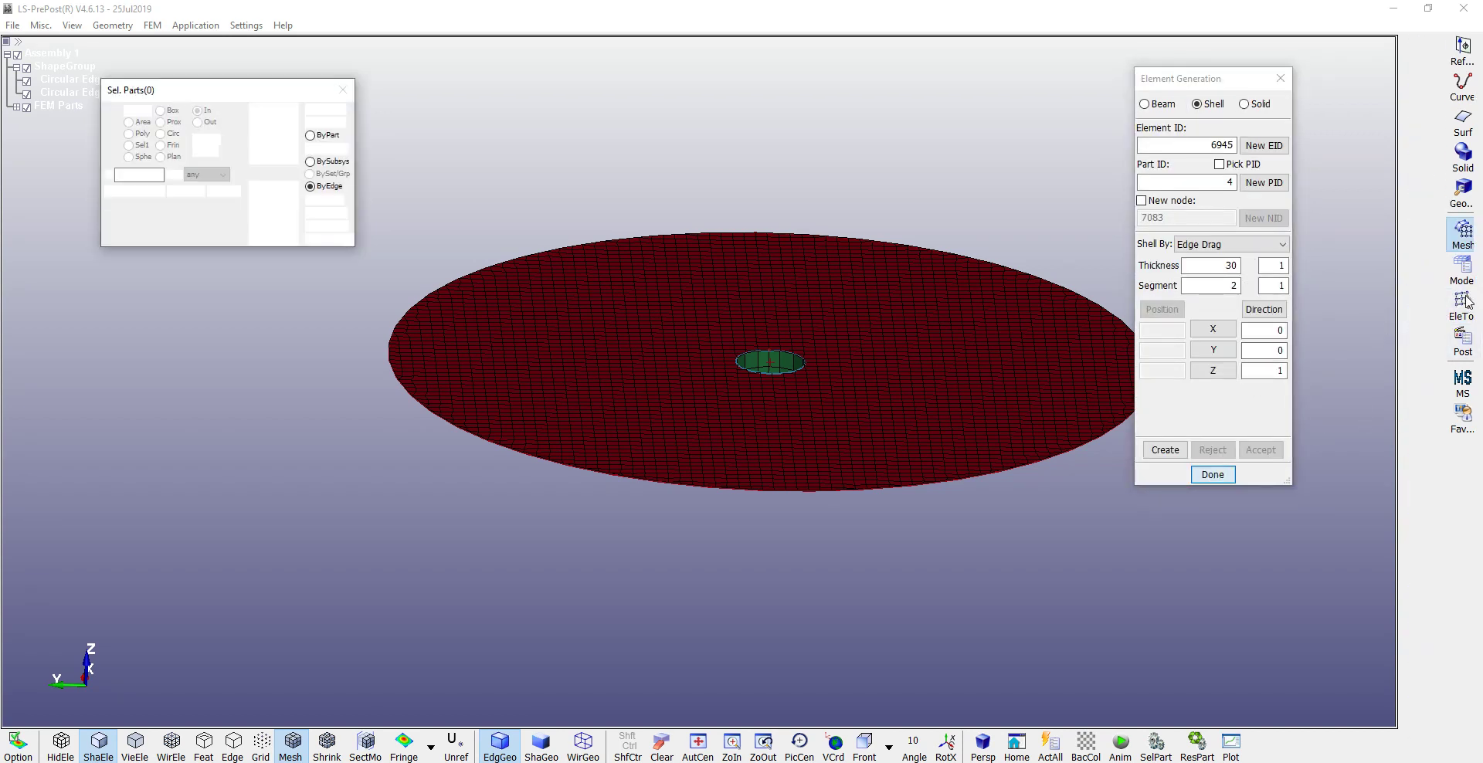
- Display tube part S 3, add disc part S 1, and close the part dialogs
{"action": "left_click", "coordinate": [1241, 148]}
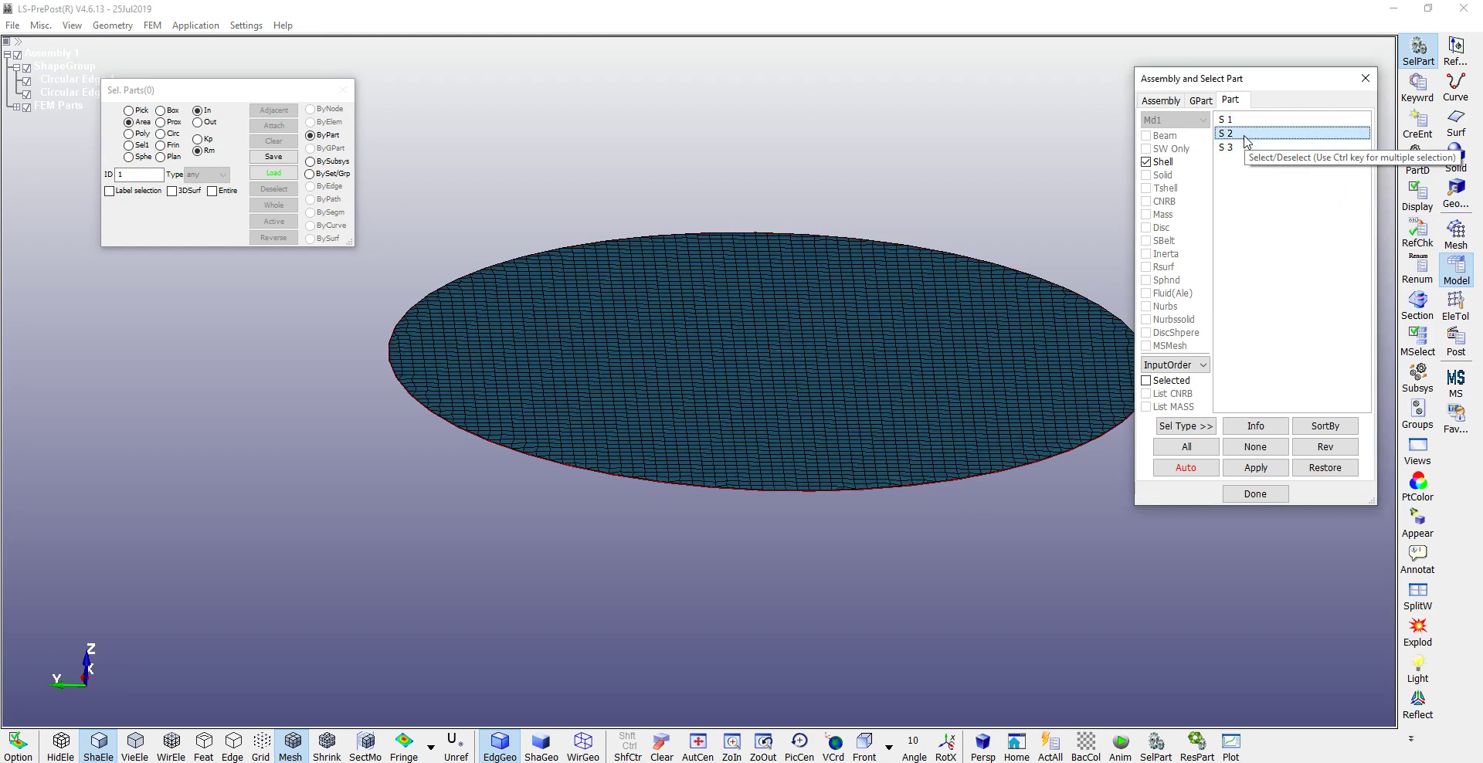
{"action": "left_click_drag", "start_coordinate": [884, 386], "coordinate": [1082, 303], "text": "shift"}
{"action": "left_click", "coordinate": [1228, 121], "text": "ctrl"}
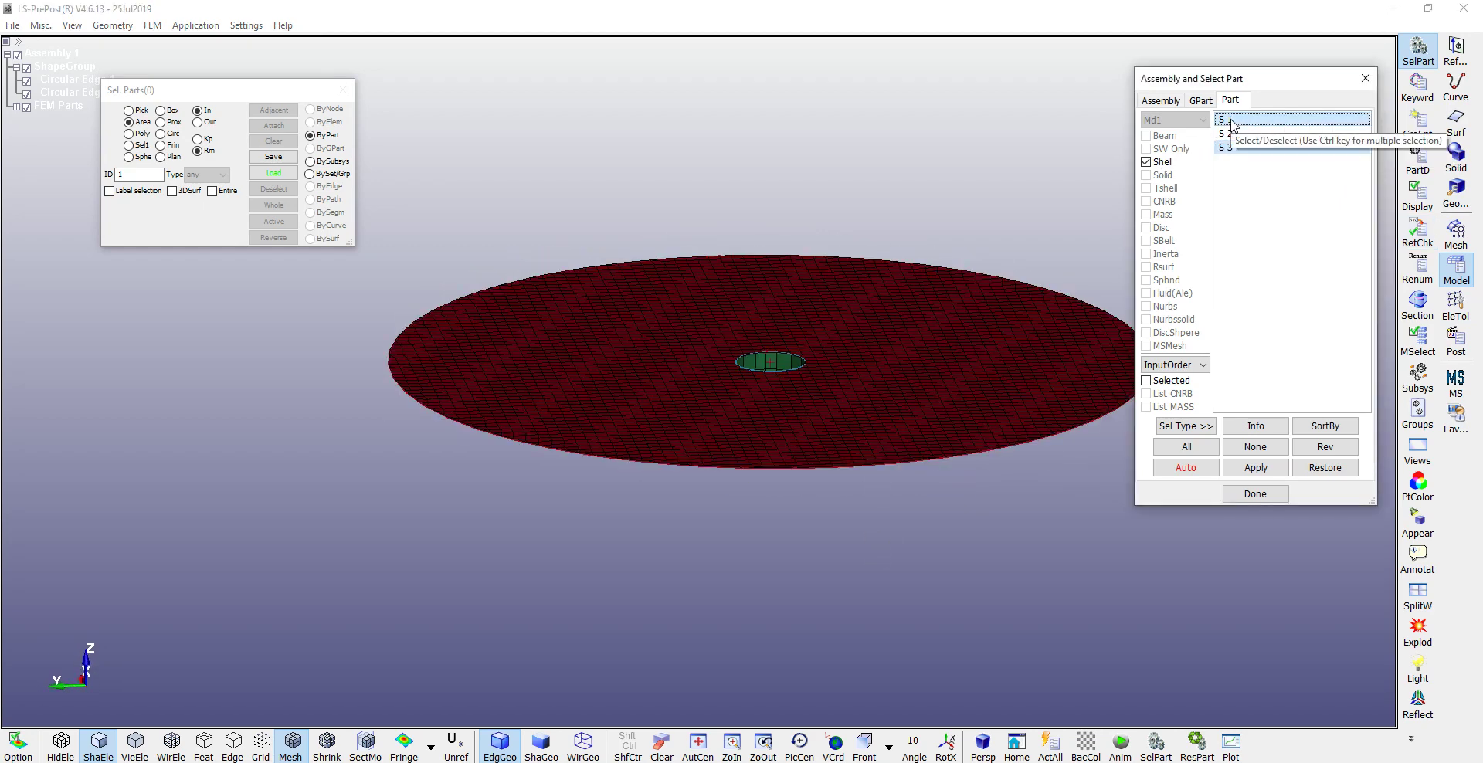
{"action": "scroll", "coordinate": [788, 414], "scroll_direction": "down", "scroll_amount": 3}
{"action": "scroll", "coordinate": [788, 414], "scroll_direction": "up", "scroll_amount": 1}
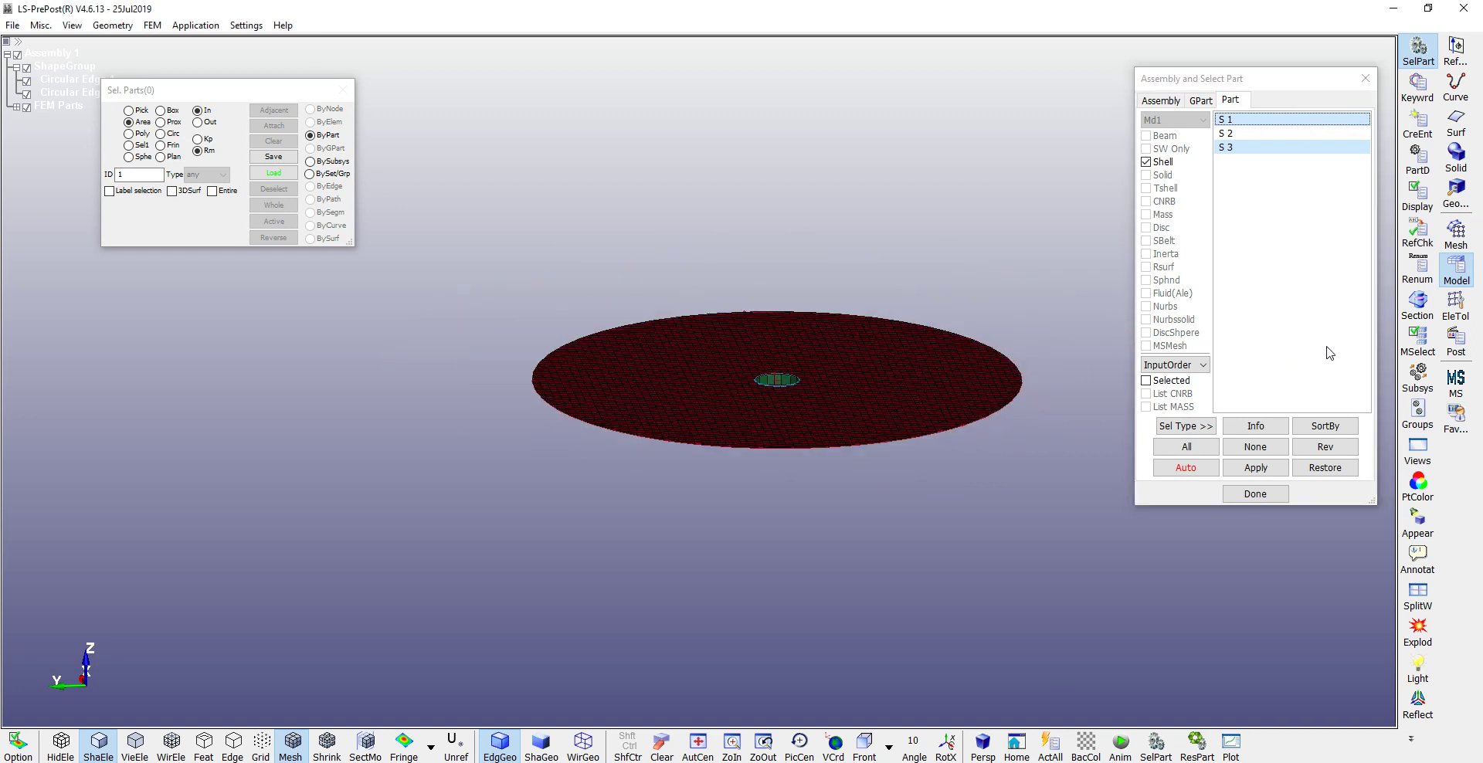
{"action": "left_click", "coordinate": [1456, 317]}
{"action": "left_click", "coordinate": [1457, 274]}
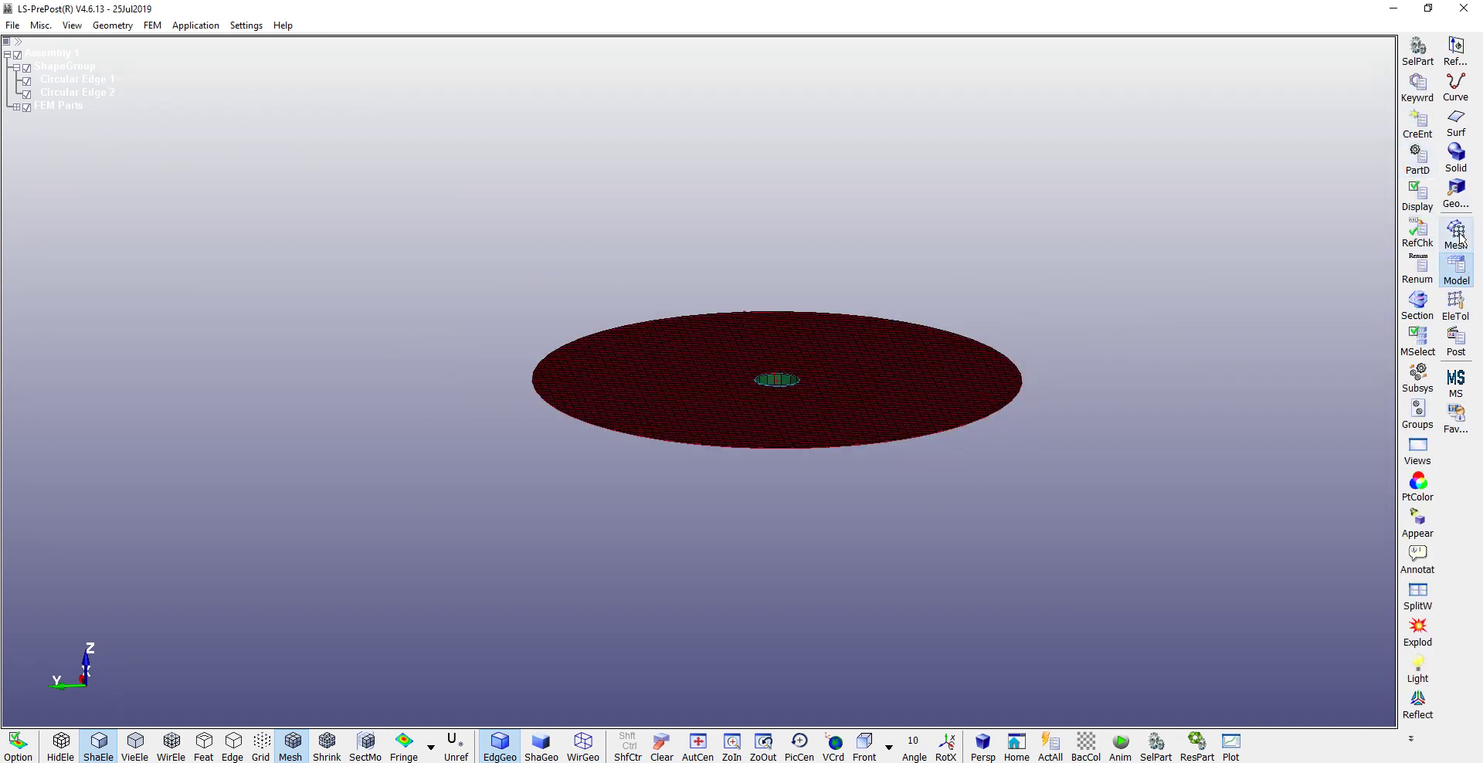
{"action": "left_click", "coordinate": [1456, 305]}
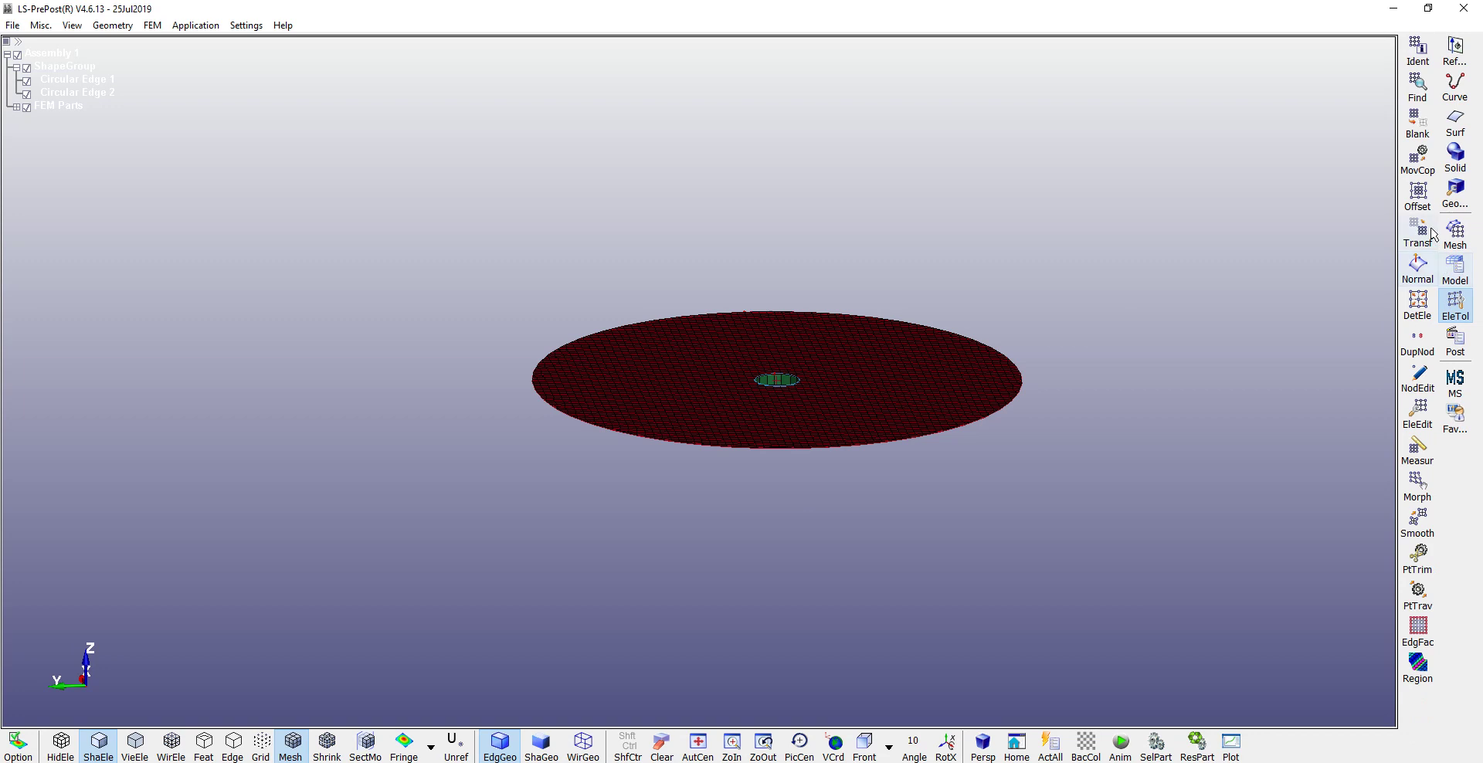
- Move all 3480 active elements into PID 1 with MovCop and accept
{"action": "left_click", "coordinate": [1418, 158]}
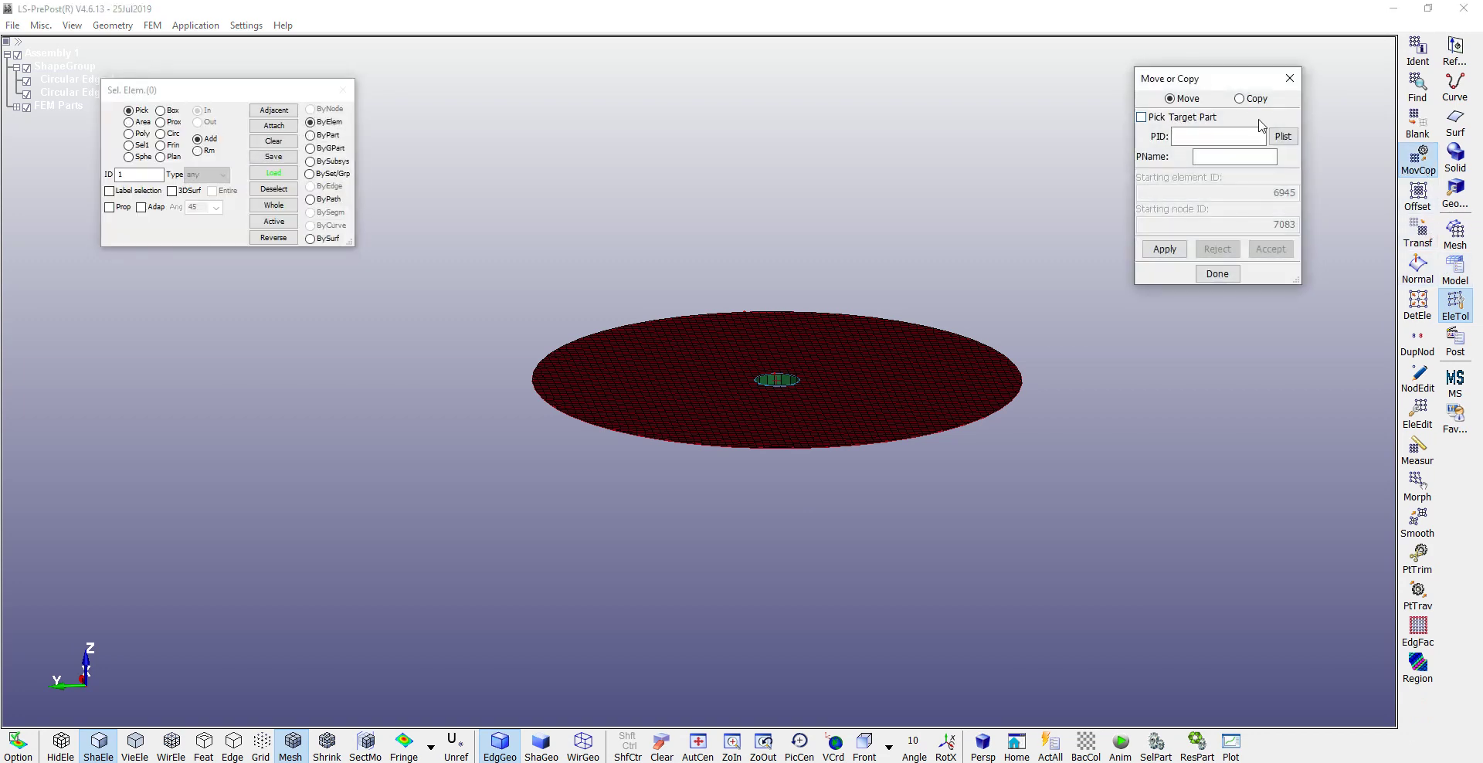
{"action": "left_click", "coordinate": [1237, 142]}
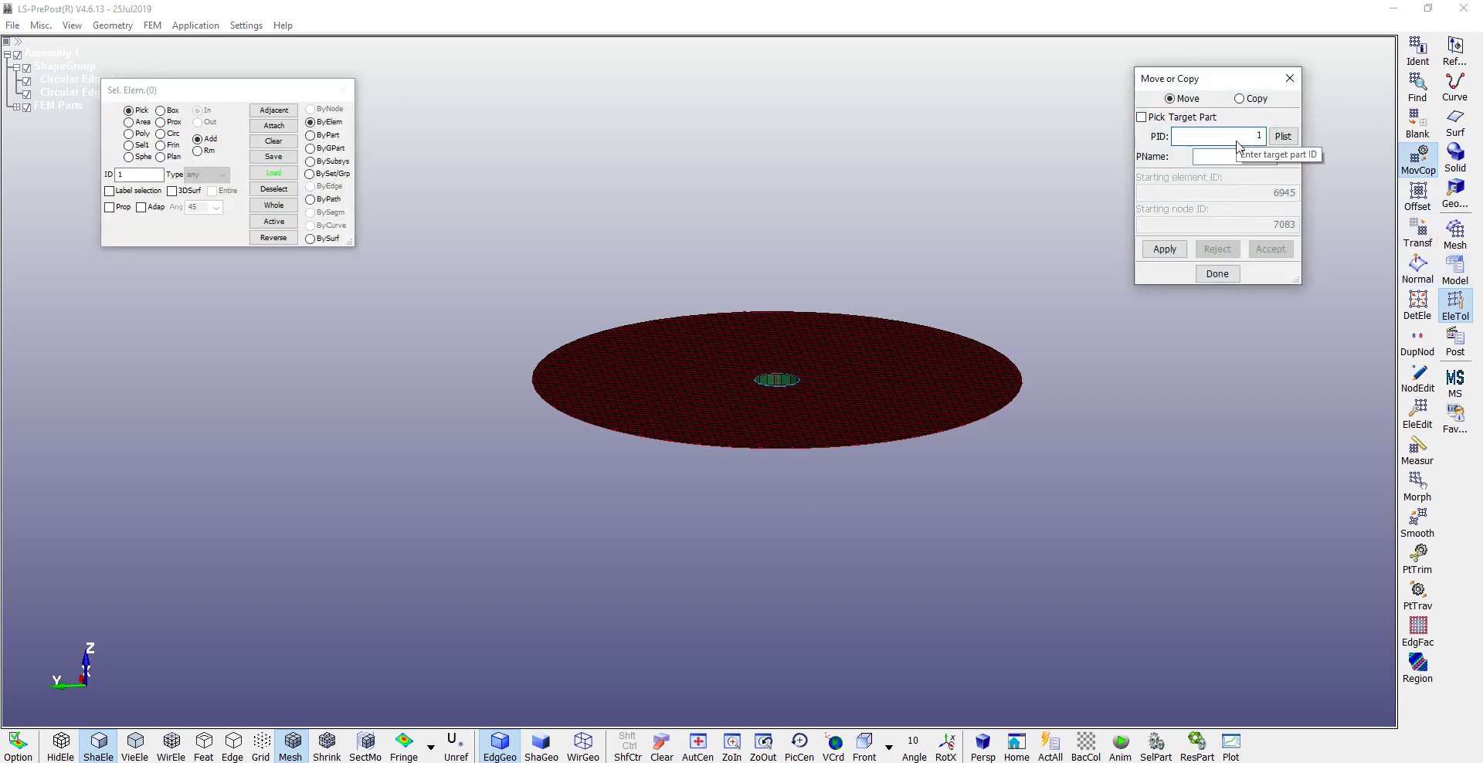
{"action": "left_click", "coordinate": [274, 222]}
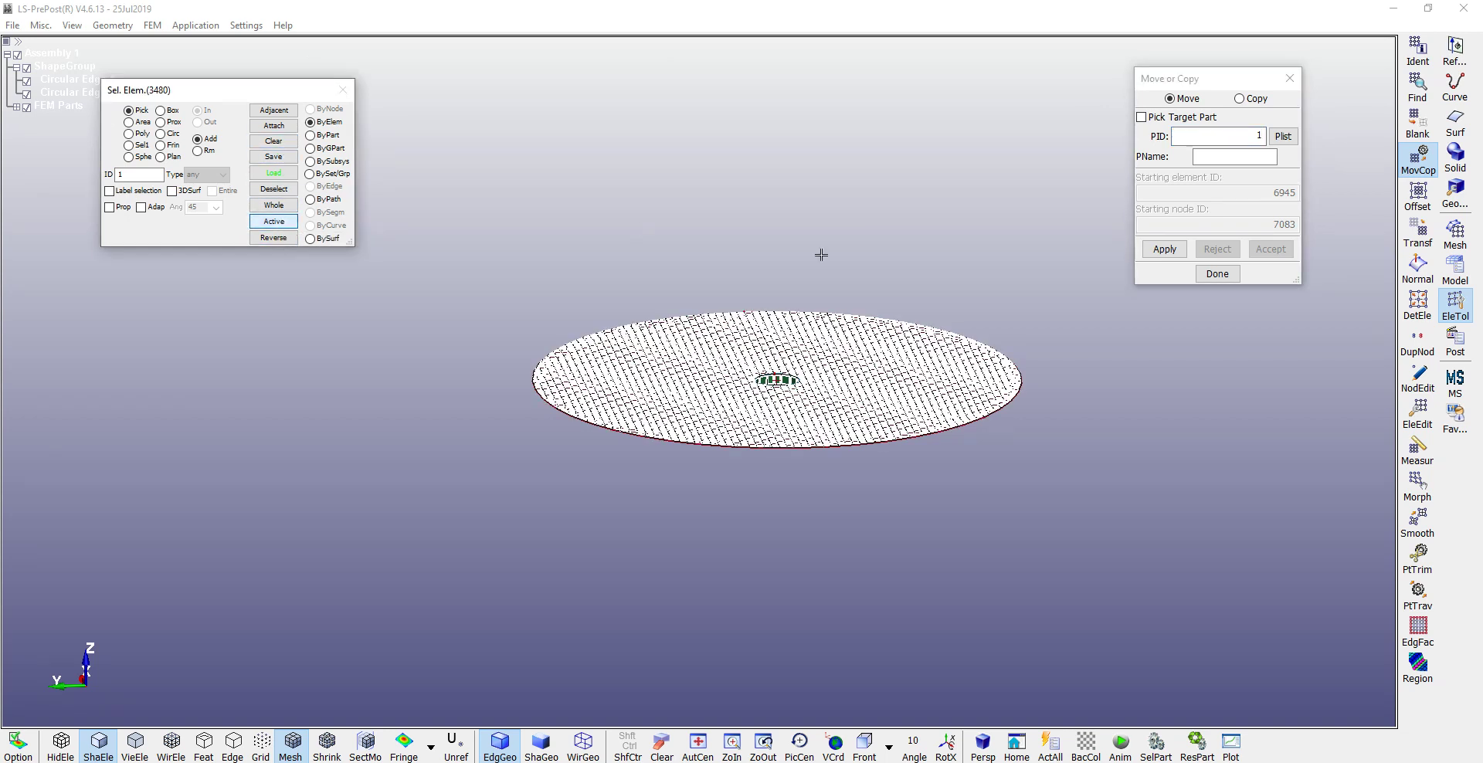
{"action": "left_click", "coordinate": [1165, 248]}
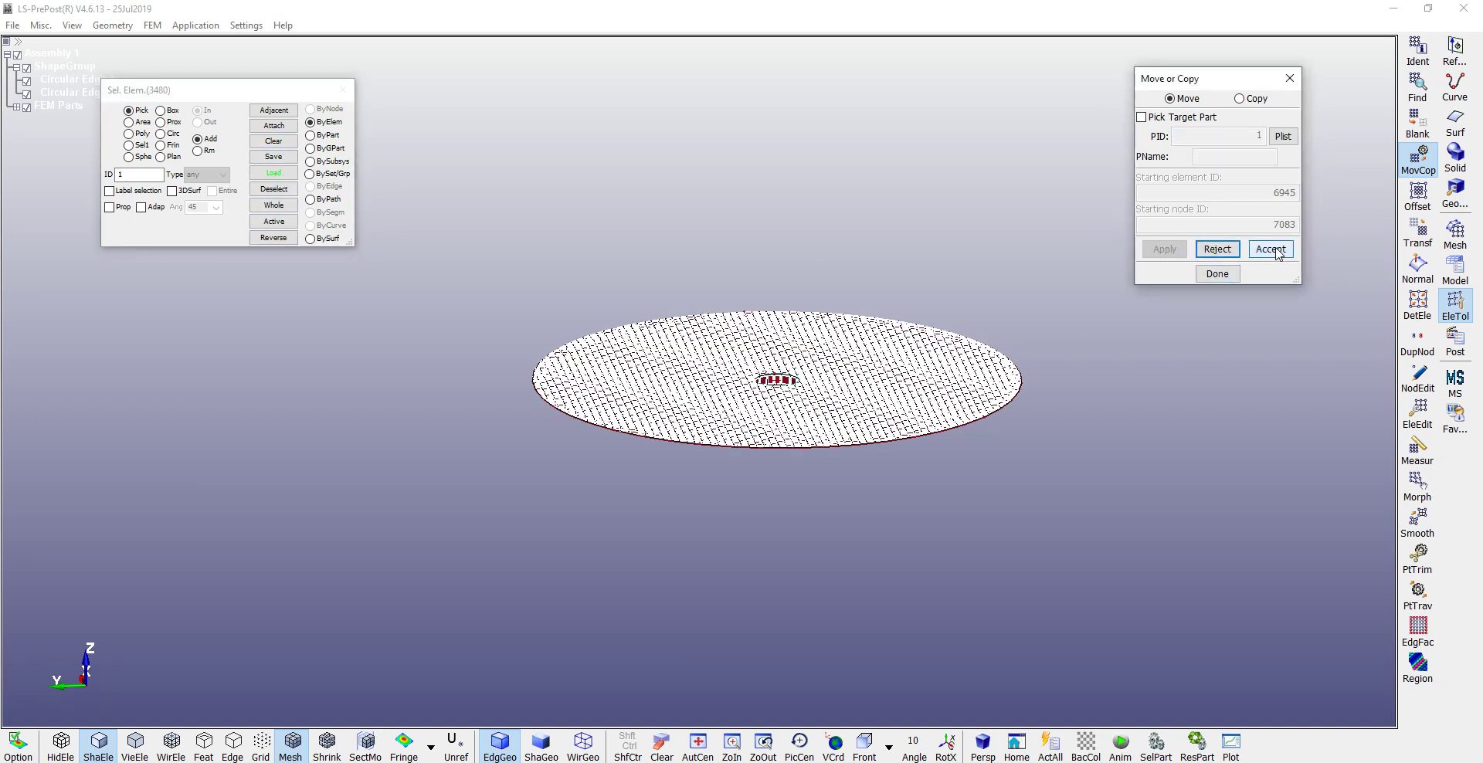
{"action": "left_click", "coordinate": [1271, 249]}
{"action": "left_click", "coordinate": [1226, 280]}
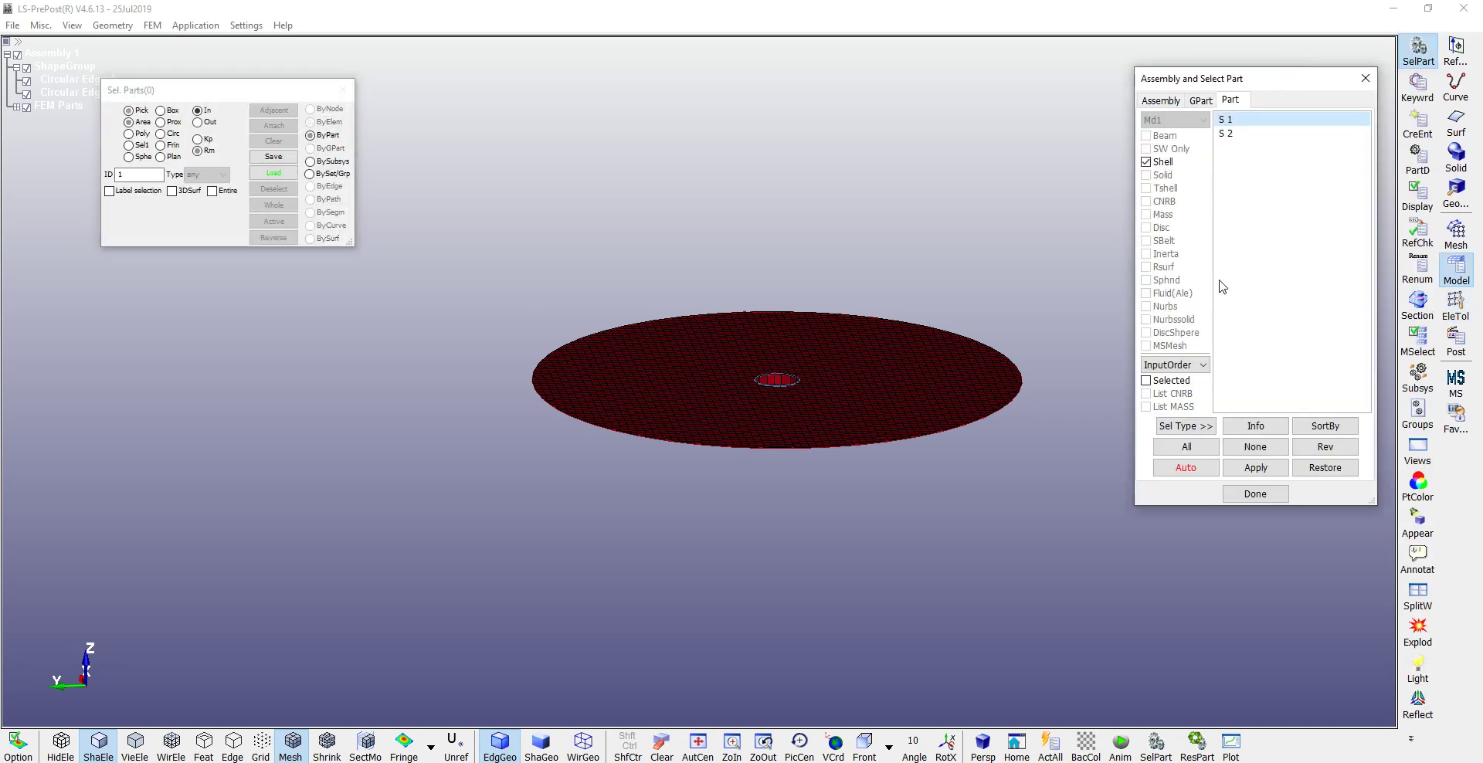
- Toggle display between parts S 1 and S 2, then close the part dialogs
{"action": "left_click", "coordinate": [1239, 134]}
{"action": "left_click", "coordinate": [1236, 122]}
{"action": "left_click", "coordinate": [1239, 136]}
{"action": "left_click", "coordinate": [1239, 123]}
{"action": "left_click", "coordinate": [1239, 142]}
{"action": "left_click", "coordinate": [1239, 122]}
{"action": "left_click", "coordinate": [1238, 133]}
{"action": "left_click", "coordinate": [1239, 122]}
{"action": "left_click", "coordinate": [1242, 141]}
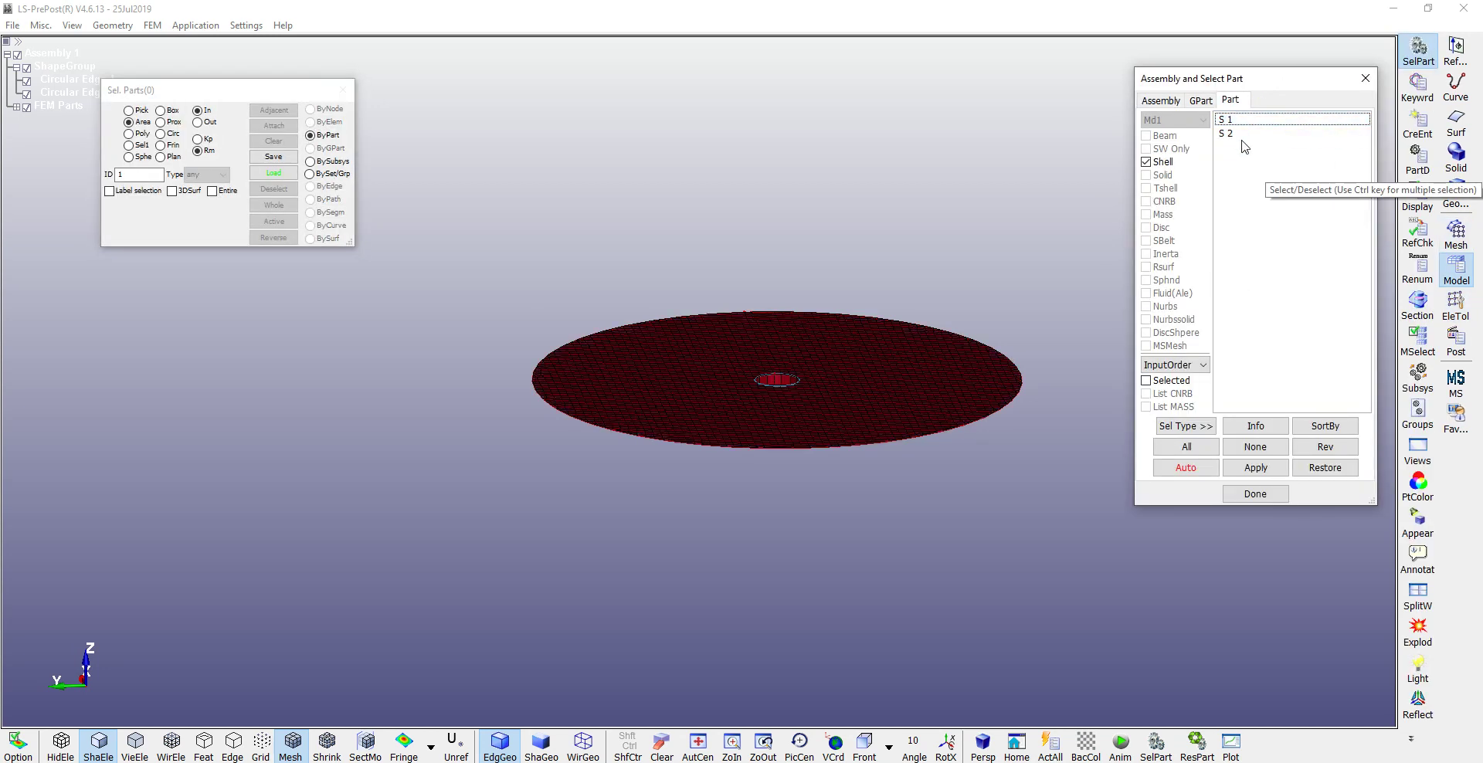
{"action": "left_click", "coordinate": [1456, 340]}
{"action": "left_click", "coordinate": [1453, 272]}
- Orbit the disc, reopen the part list and show part S 1
{"action": "left_click_drag", "start_coordinate": [826, 463], "coordinate": [796, 251], "text": "ctrl"}
{"action": "scroll", "coordinate": [795, 424], "scroll_direction": "up", "scroll_amount": 5}
{"action": "left_click_drag", "start_coordinate": [796, 423], "coordinate": [777, 294], "text": "shift"}
{"action": "scroll", "coordinate": [834, 427], "scroll_direction": "down", "scroll_amount": 3}
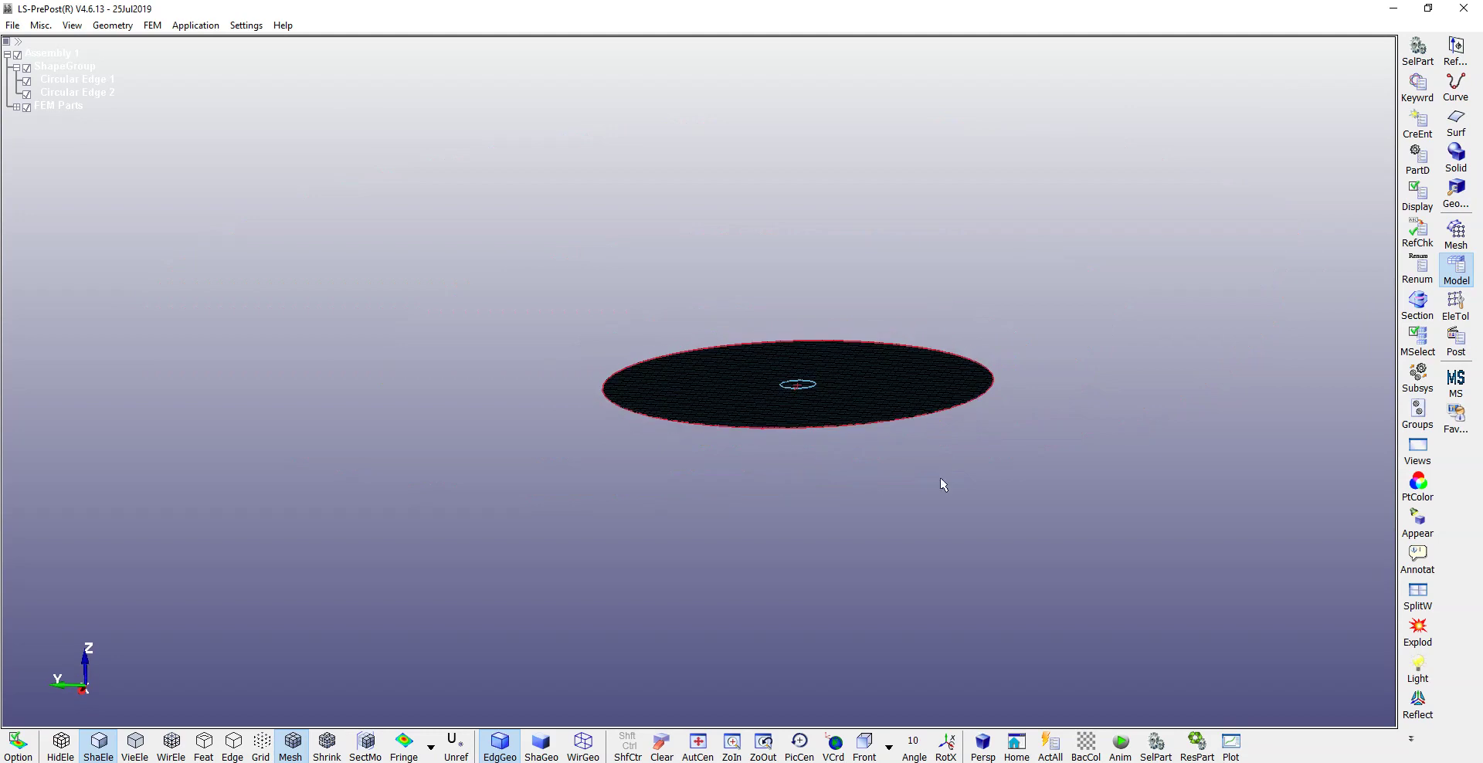
{"action": "left_click", "coordinate": [1418, 50]}
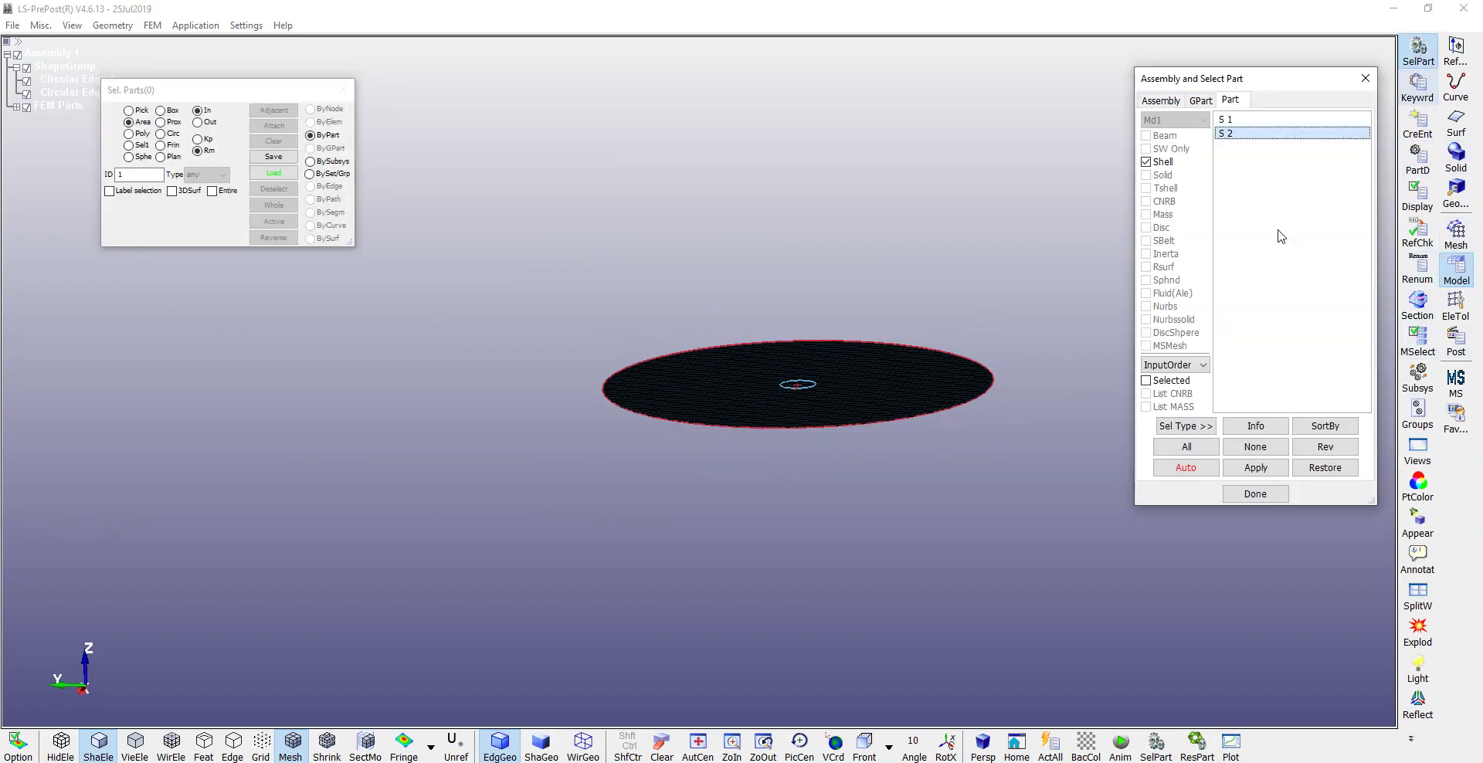
{"action": "left_click", "coordinate": [1242, 120]}
{"action": "scroll", "coordinate": [808, 500], "scroll_direction": "up", "scroll_amount": 5}
{"action": "left_click_drag", "start_coordinate": [795, 467], "coordinate": [890, 427], "text": "ctrl"}
{"action": "scroll", "coordinate": [818, 466], "scroll_direction": "down", "scroll_amount": 3}
{"action": "scroll", "coordinate": [890, 428], "scroll_direction": "down", "scroll_amount": 5}
{"action": "scroll", "coordinate": [888, 388], "scroll_direction": "up", "scroll_amount": 4}
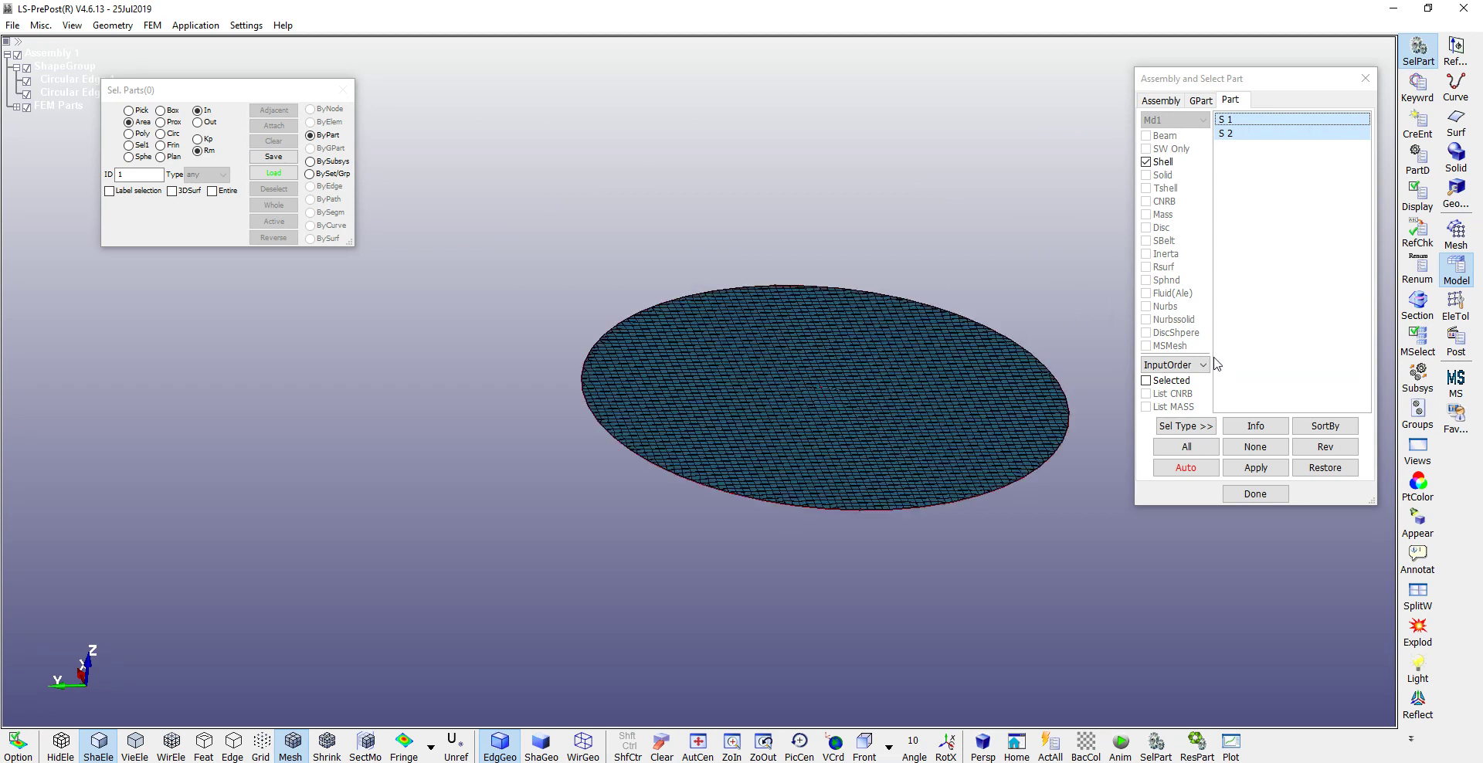
- Close the selection windows, reorient the shaded disc, and return to the model tools
{"action": "left_click", "coordinate": [1457, 340]}
{"action": "left_click_drag", "start_coordinate": [848, 473], "coordinate": [739, 313], "text": "shift"}
{"action": "middle_click_drag", "start_coordinate": [807, 352], "coordinate": [797, 348], "text": "shift"}
{"action": "left_click_drag", "start_coordinate": [736, 346], "coordinate": [961, 372], "text": "shift"}
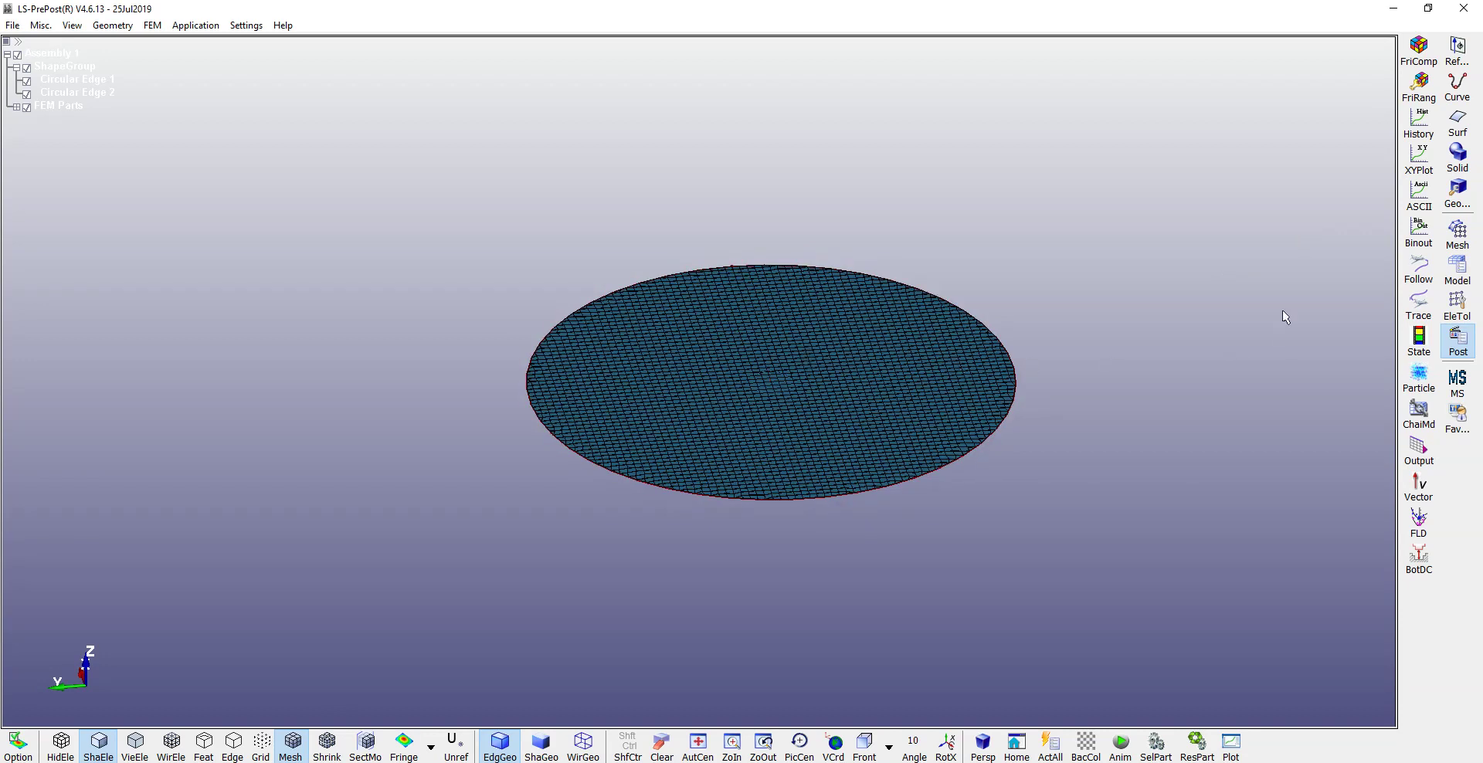
{"action": "left_click", "coordinate": [1465, 271]}
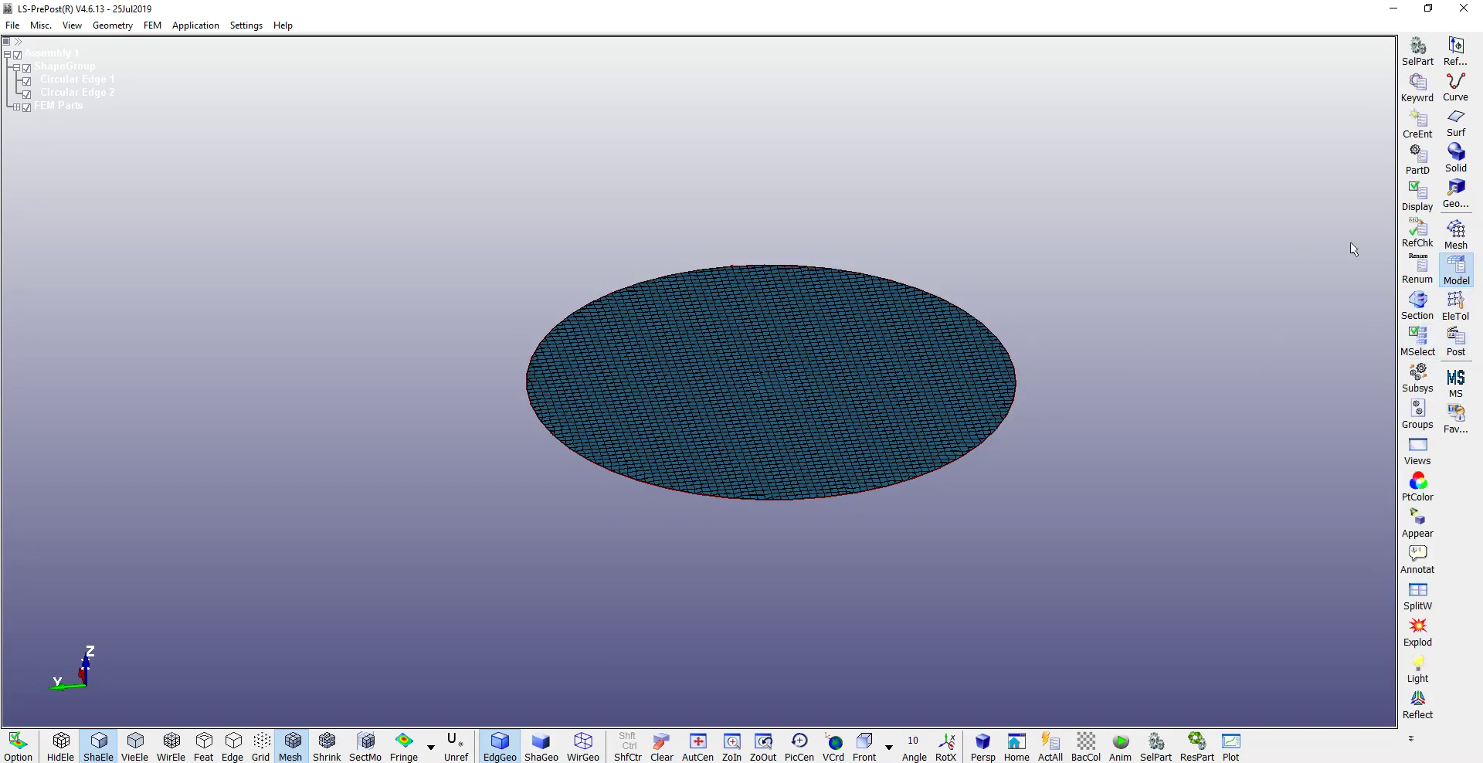
- Open a new SECTION_SHELL card from the full keyword list in the keyword manager
{"action": "left_click", "coordinate": [1419, 86]}
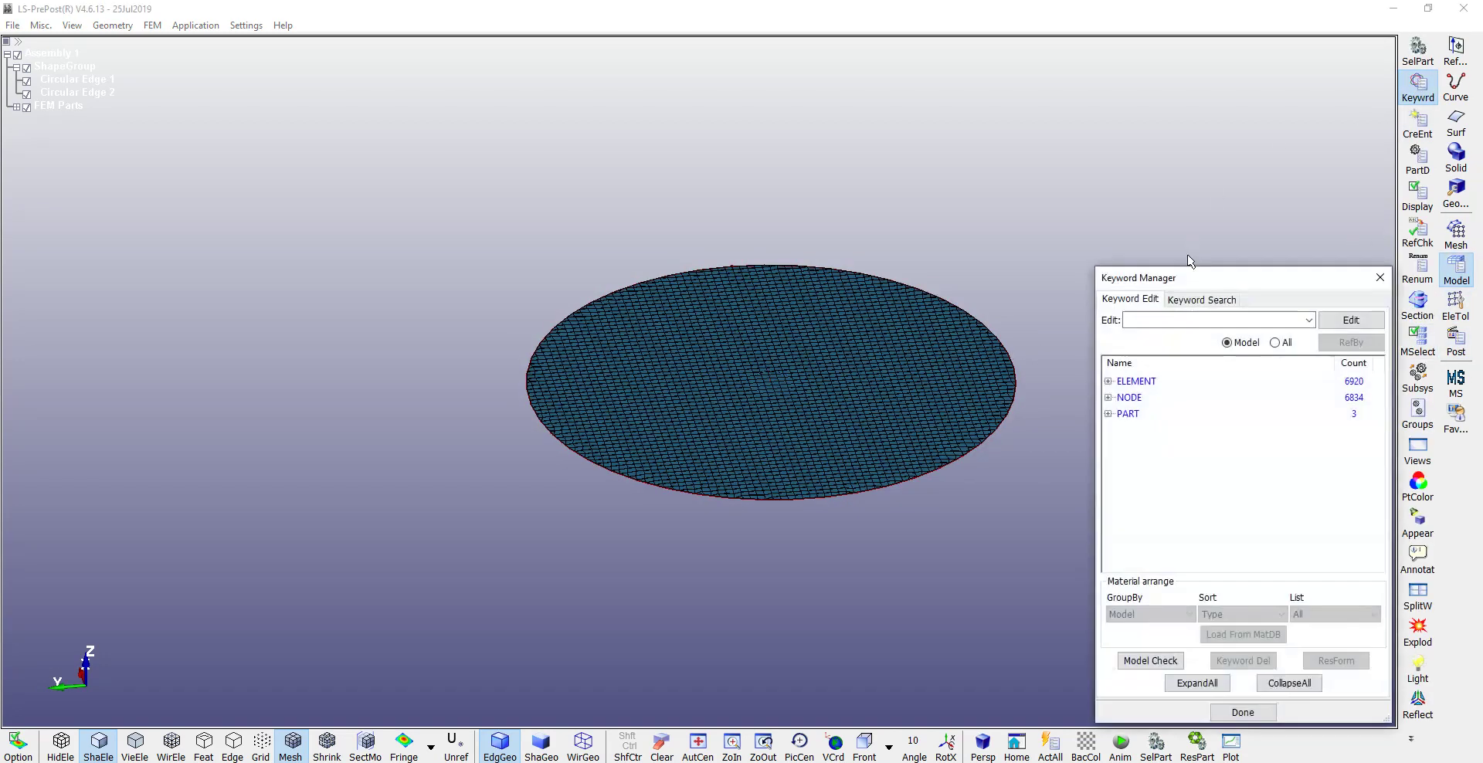
{"action": "left_click_drag", "start_coordinate": [1221, 276], "coordinate": [1195, 132]}
{"action": "left_click", "coordinate": [1248, 199]}
{"action": "scroll", "coordinate": [1157, 322], "scroll_direction": "down", "scroll_amount": 5}
{"action": "scroll", "coordinate": [1159, 322], "scroll_direction": "down", "scroll_amount": 3}
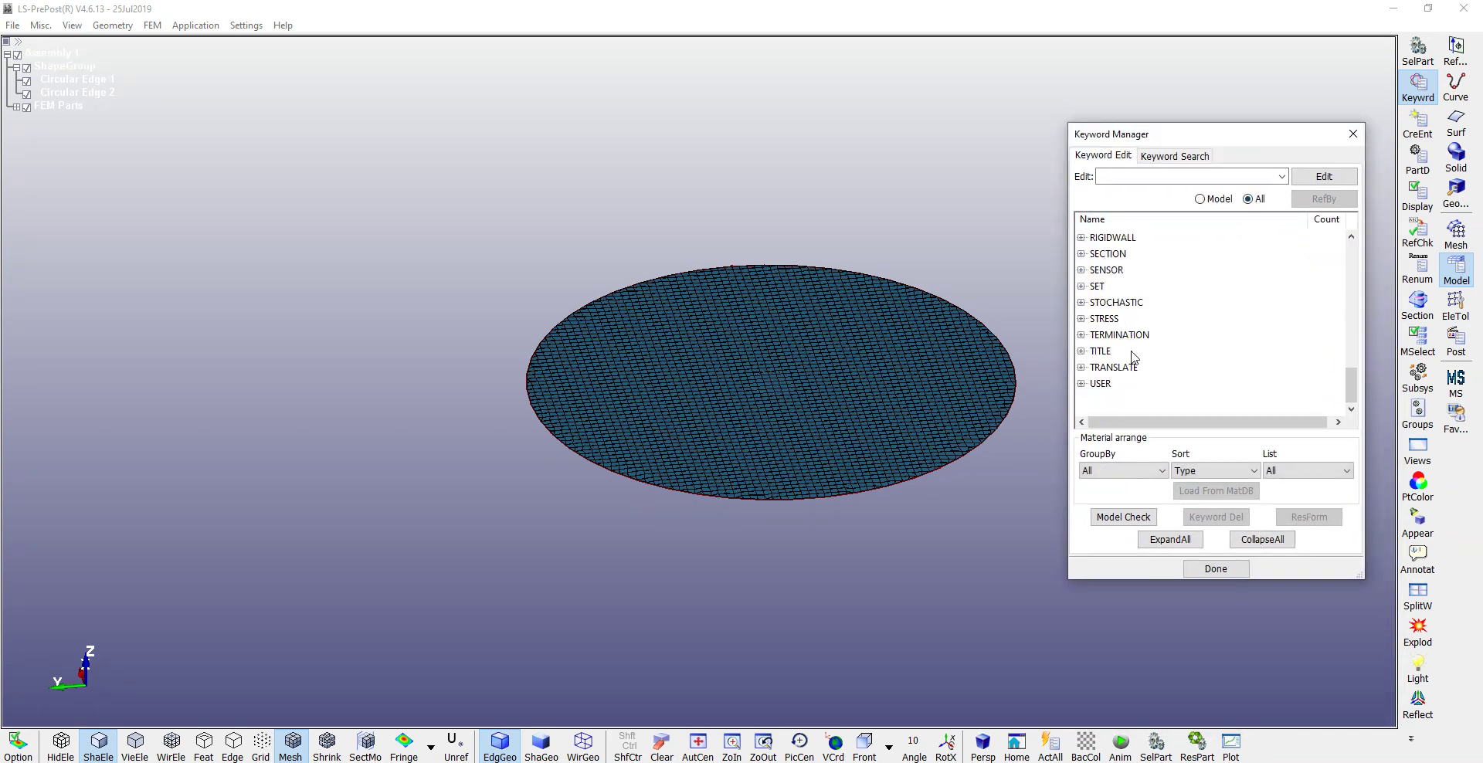
{"action": "double_click", "coordinate": [1092, 258]}
{"action": "scroll", "coordinate": [1167, 309], "scroll_direction": "down", "scroll_amount": 3}
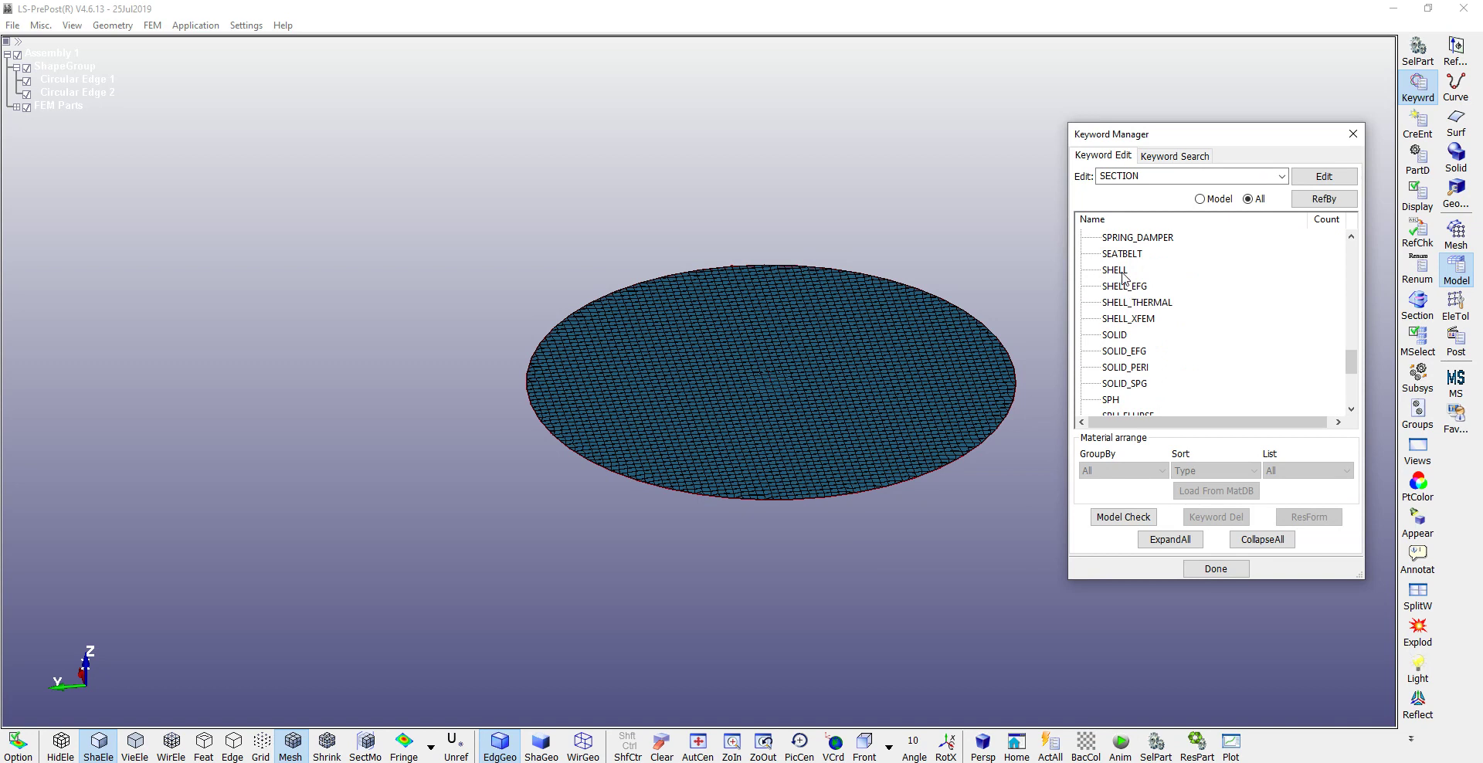
{"action": "double_click", "coordinate": [1116, 271]}
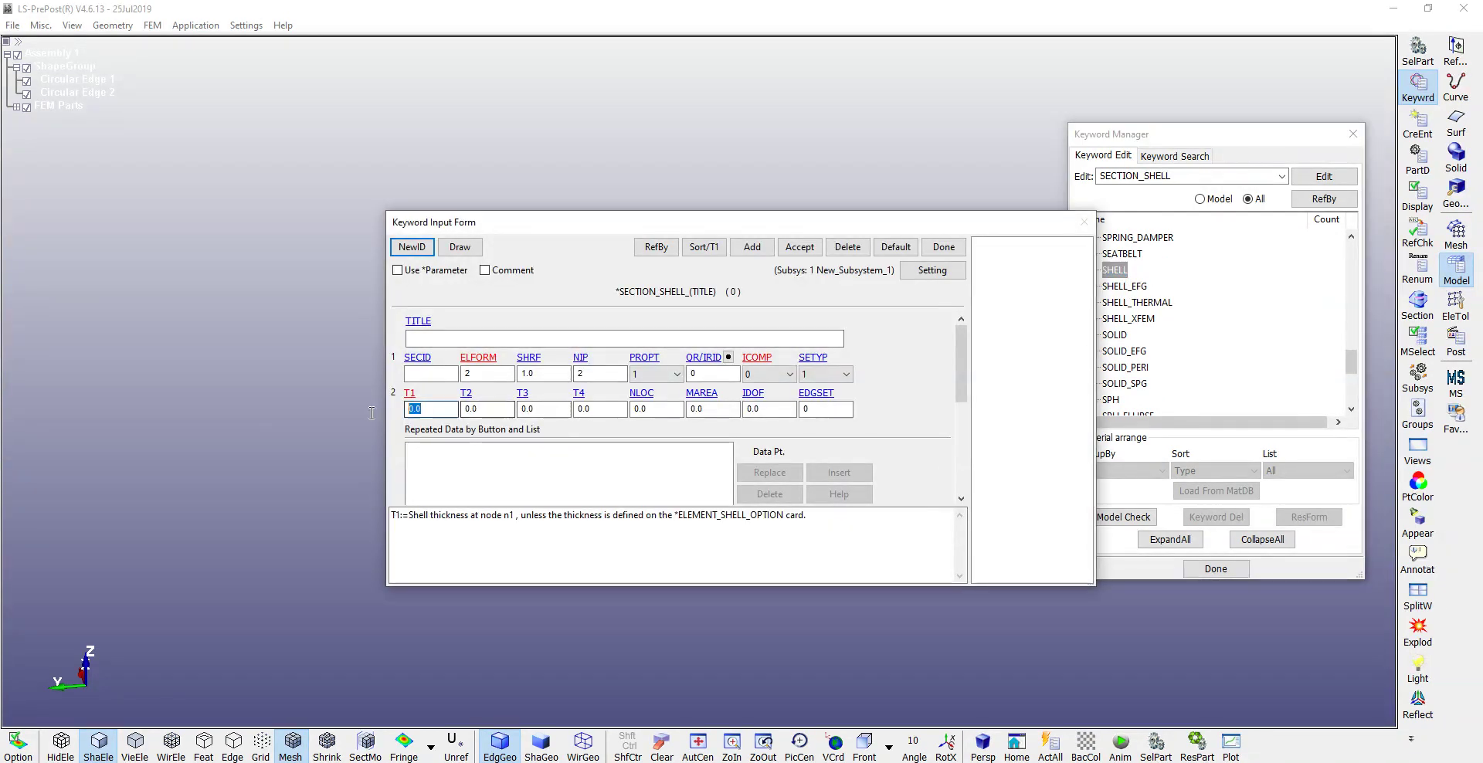
- Set shell thickness 0.38, ELFORM 5 and ICOMP 1, then accept the section
{"action": "type", "text": "0.38"}
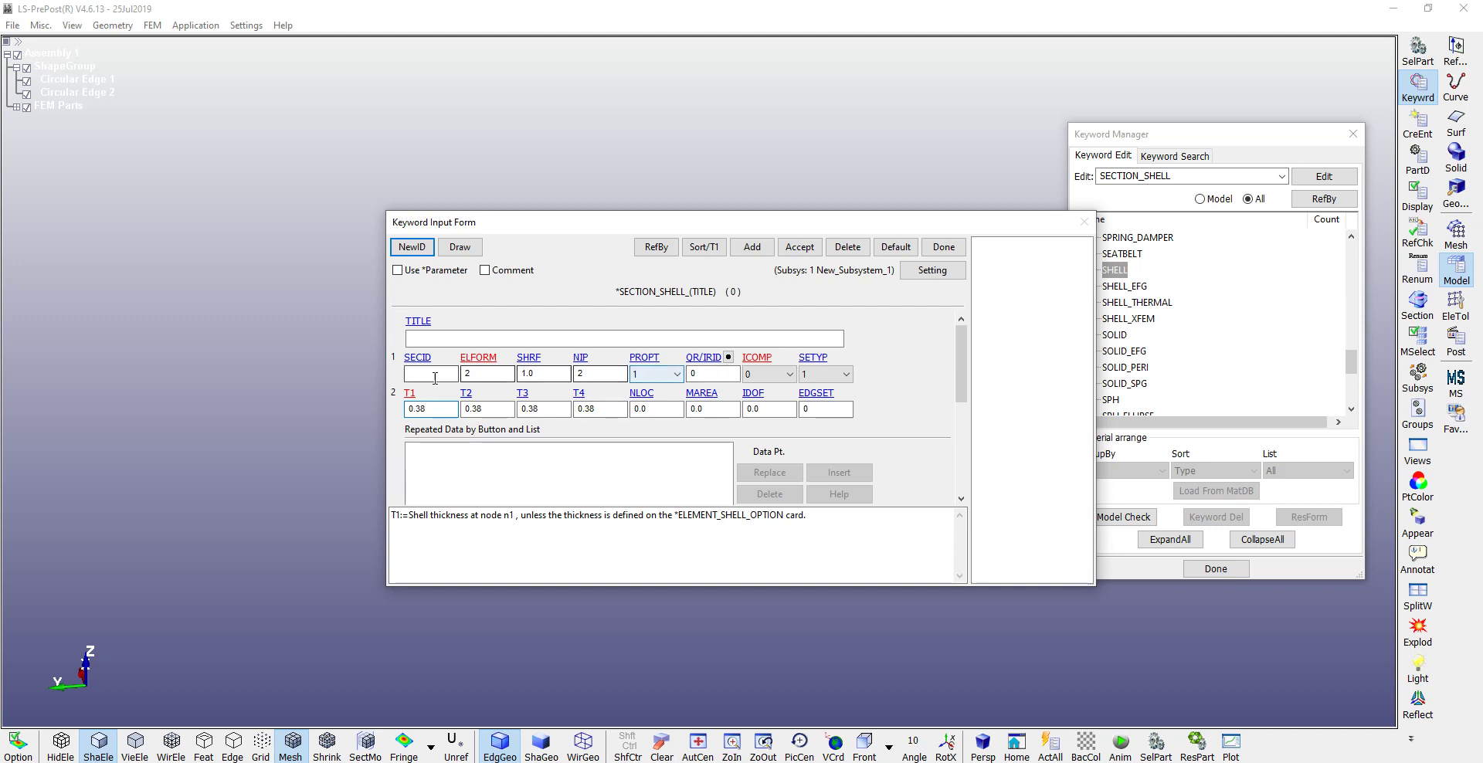
{"action": "left_click_drag", "start_coordinate": [479, 377], "coordinate": [454, 377]}
{"action": "type", "text": "5"}
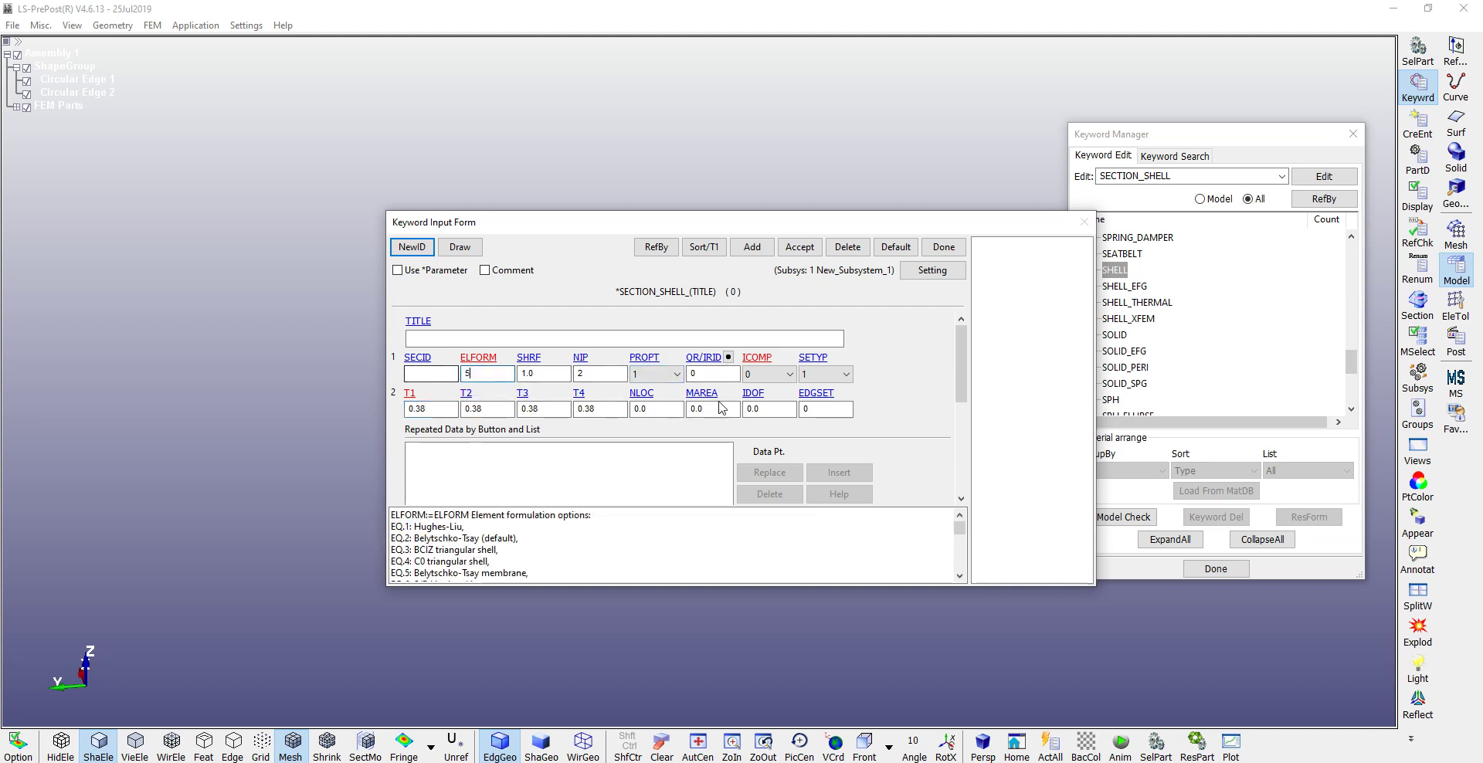
{"action": "left_click", "coordinate": [768, 376]}
{"action": "left_click", "coordinate": [768, 375]}
{"action": "left_click", "coordinate": [769, 397]}
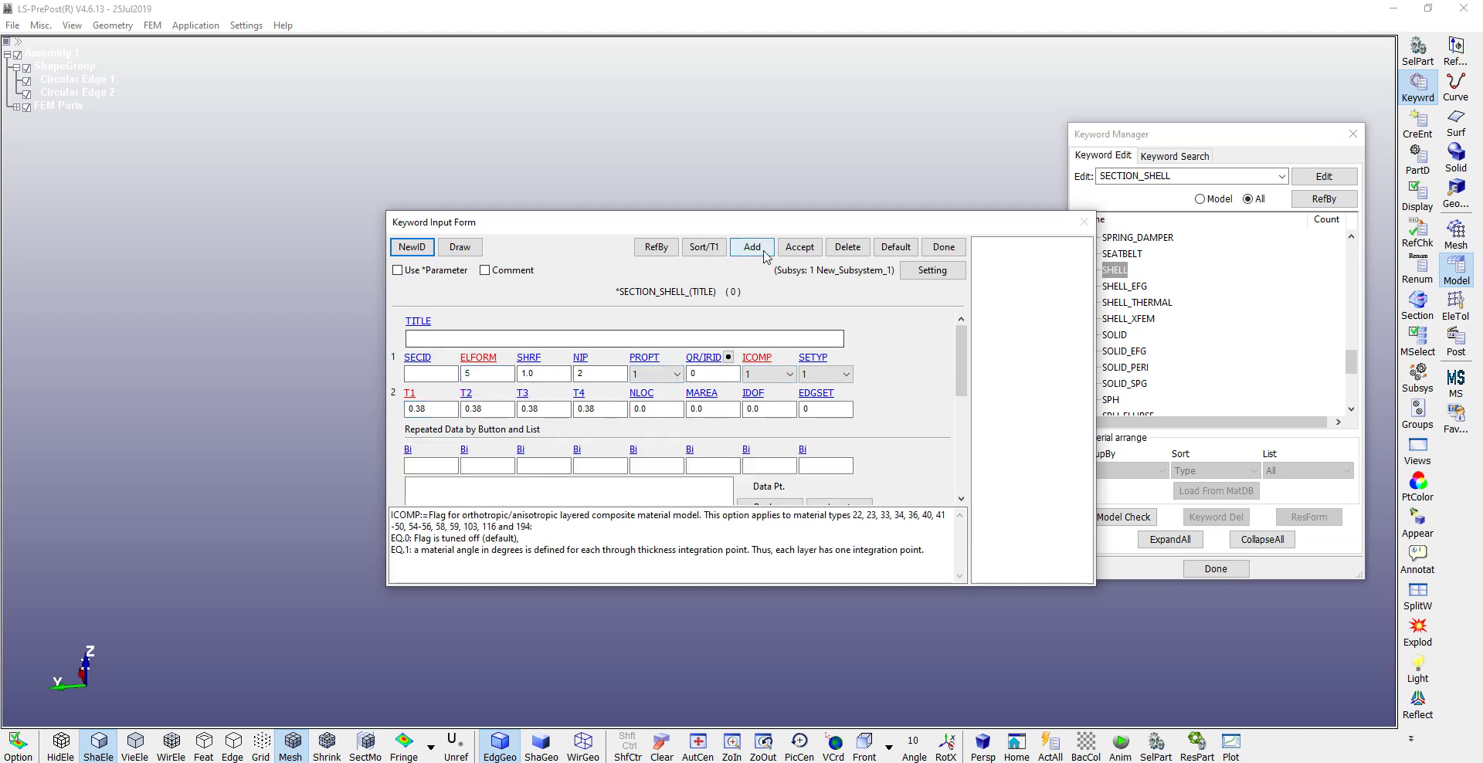
{"action": "left_click", "coordinate": [800, 248]}
{"action": "left_click", "coordinate": [943, 247]}
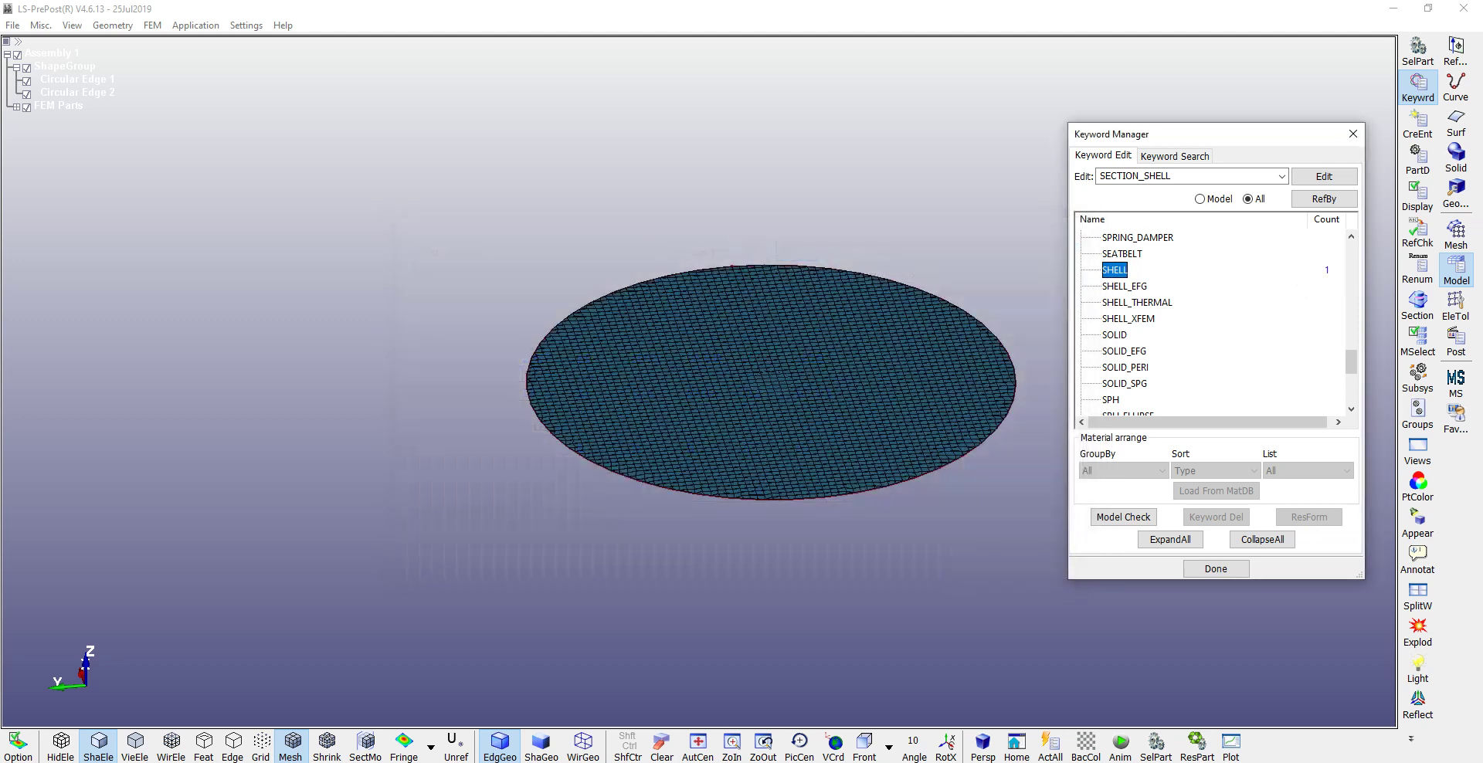
{"action": "scroll", "coordinate": [1307, 336], "scroll_direction": "up", "scroll_amount": 5}
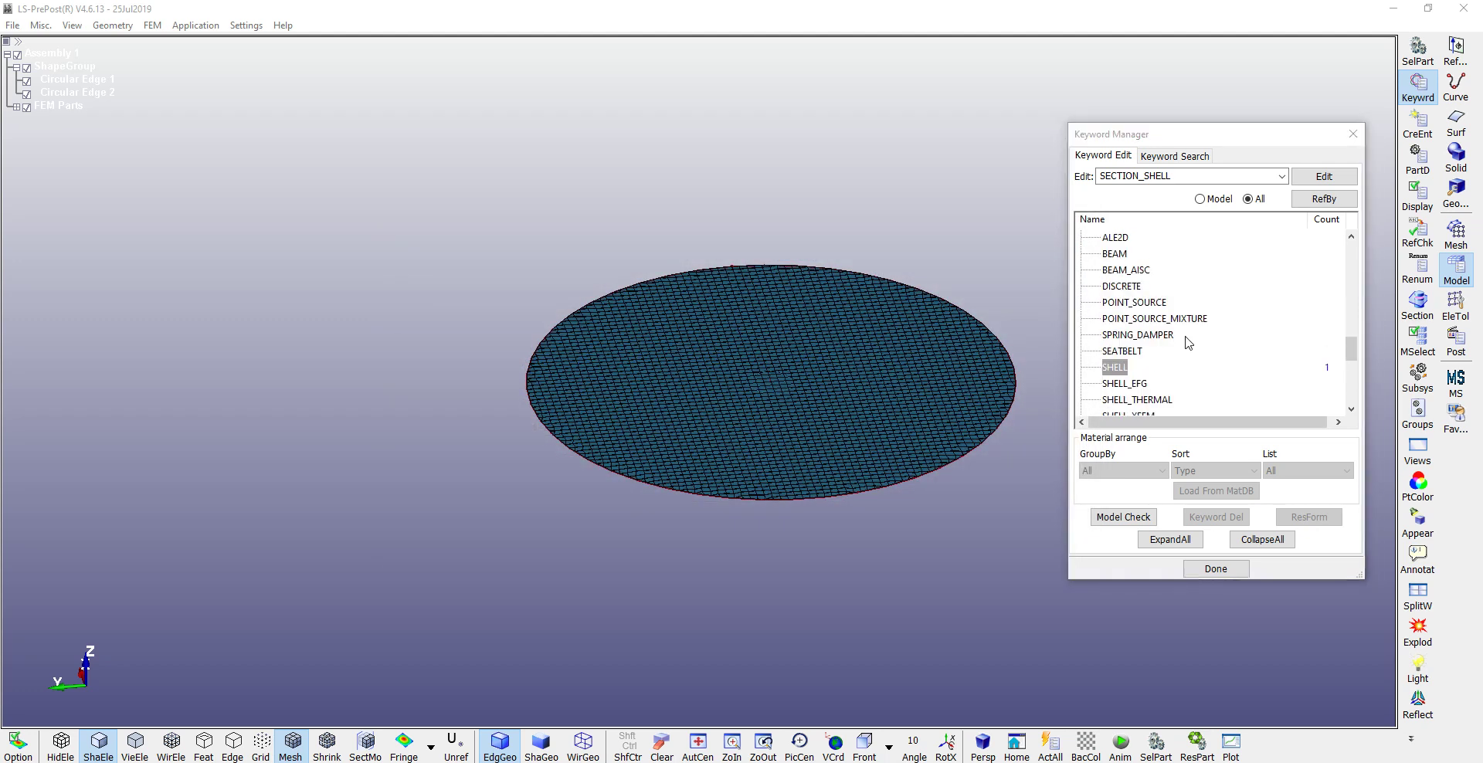
- Collapse SECTION and open a new MAT 034-FABRIC card from the full keyword list
{"action": "left_click", "coordinate": [1201, 200]}
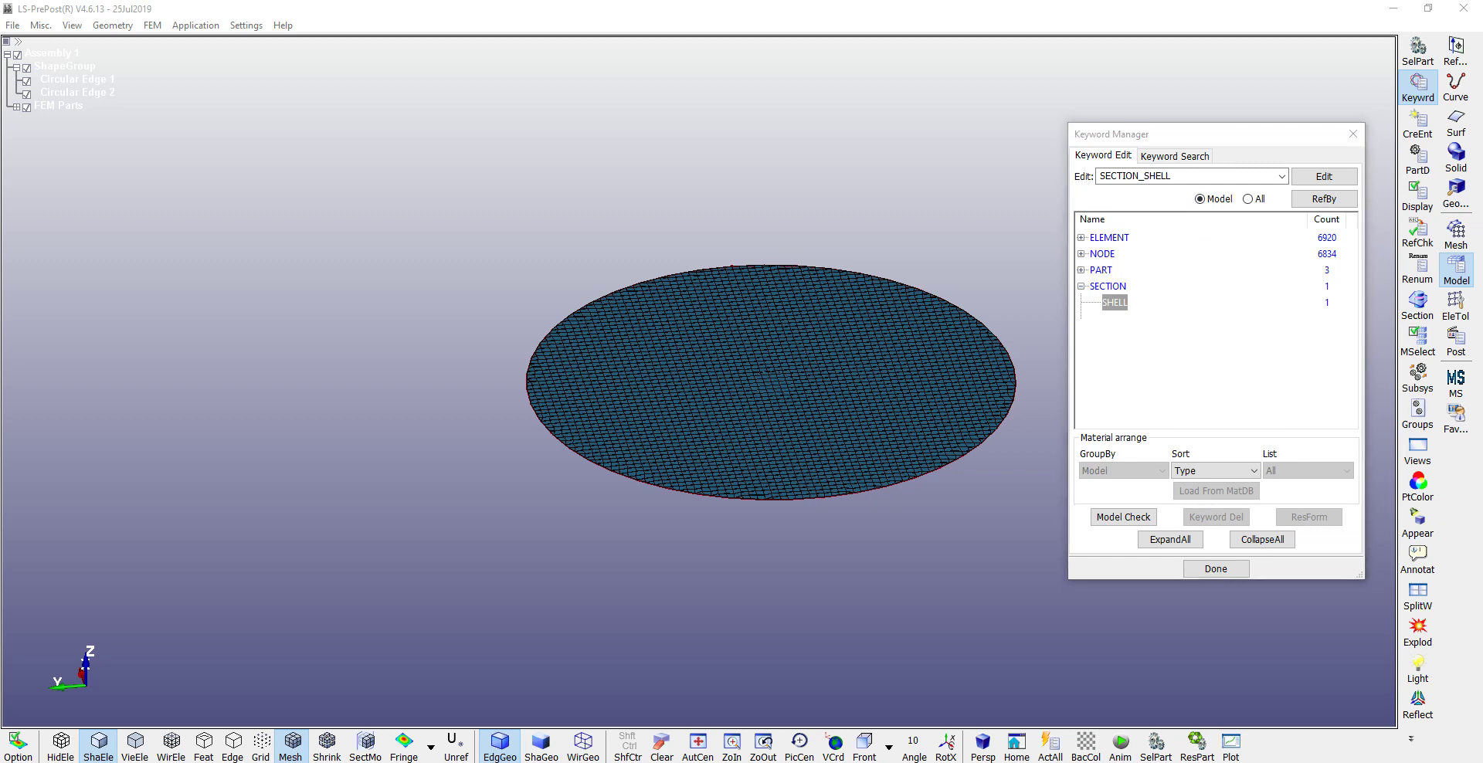
{"action": "double_click", "coordinate": [1089, 288]}
{"action": "left_click", "coordinate": [1250, 199]}
{"action": "left_click", "coordinate": [1081, 237]}
{"action": "scroll", "coordinate": [1152, 310], "scroll_direction": "up", "scroll_amount": 5}
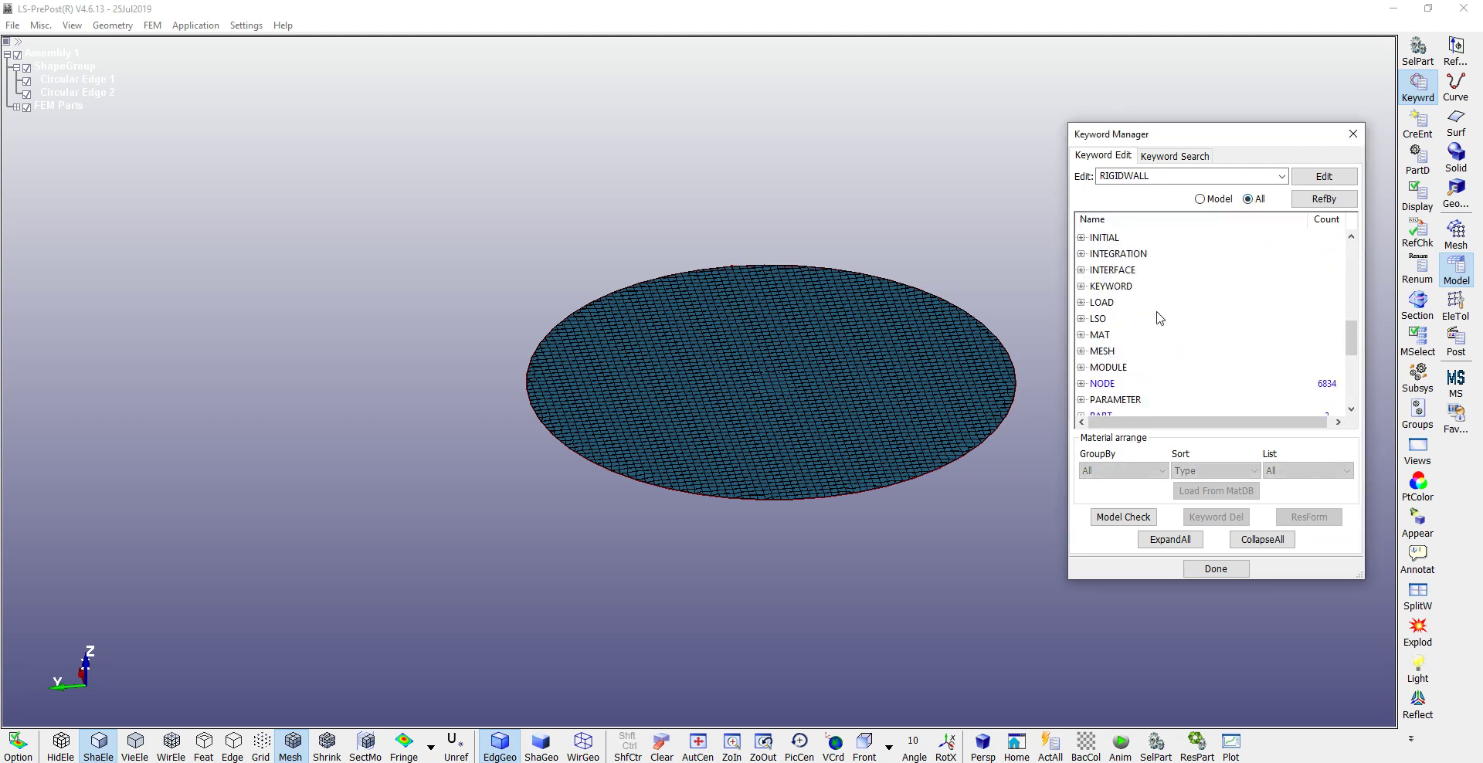
{"action": "scroll", "coordinate": [1159, 319], "scroll_direction": "down", "scroll_amount": 1}
{"action": "left_click", "coordinate": [1098, 286]}
{"action": "scroll", "coordinate": [1159, 340], "scroll_direction": "down", "scroll_amount": 10}
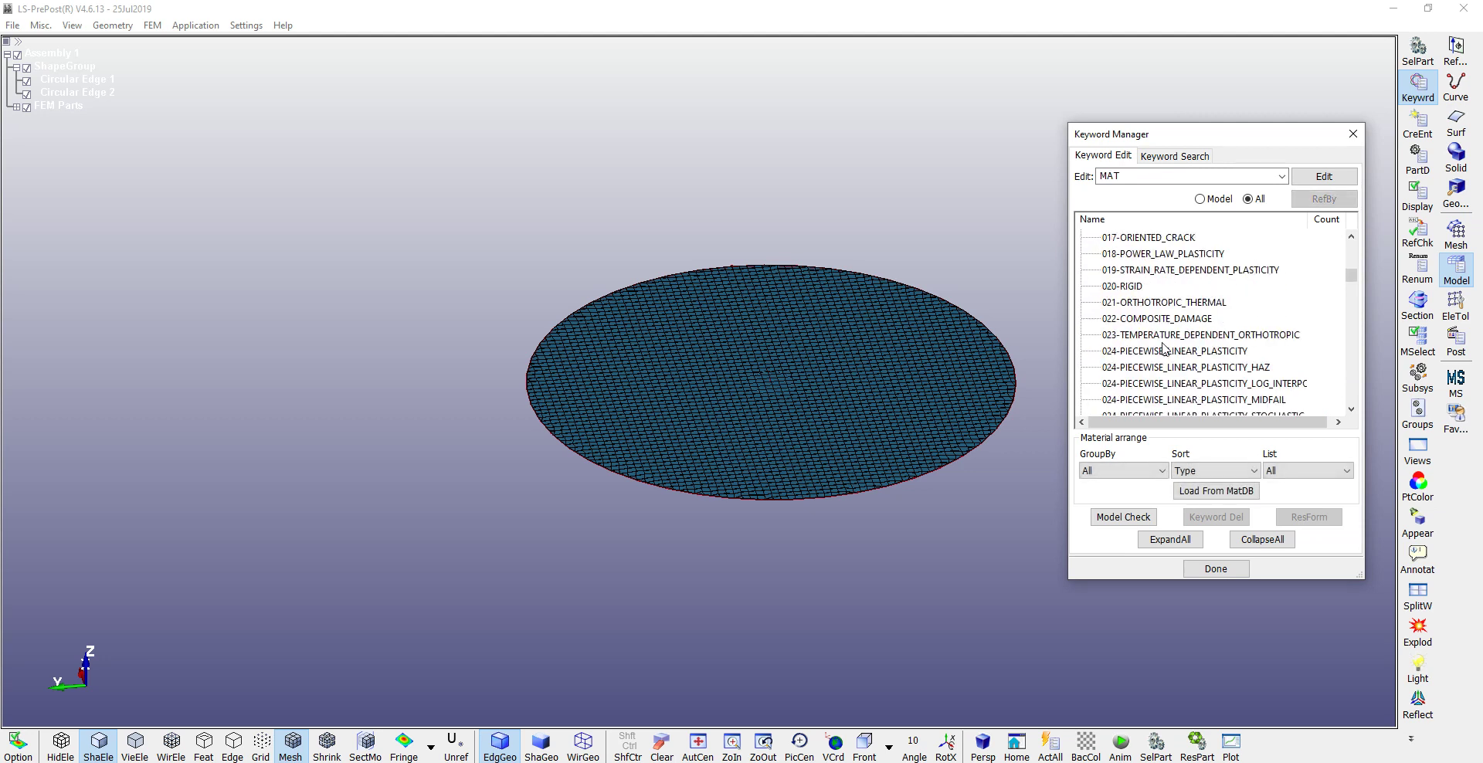
{"action": "scroll", "coordinate": [1165, 349], "scroll_direction": "down", "scroll_amount": 5}
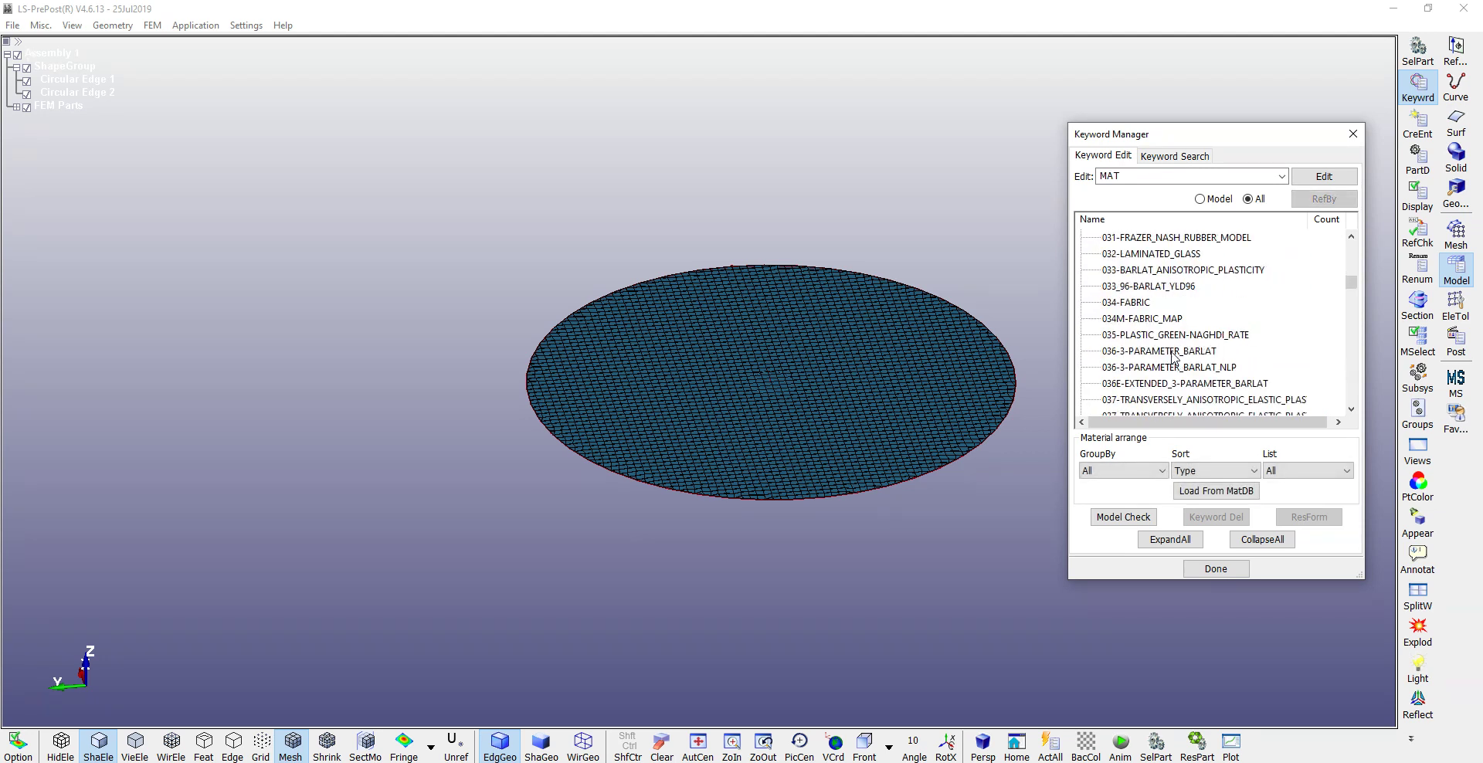
{"action": "double_click", "coordinate": [1143, 302]}
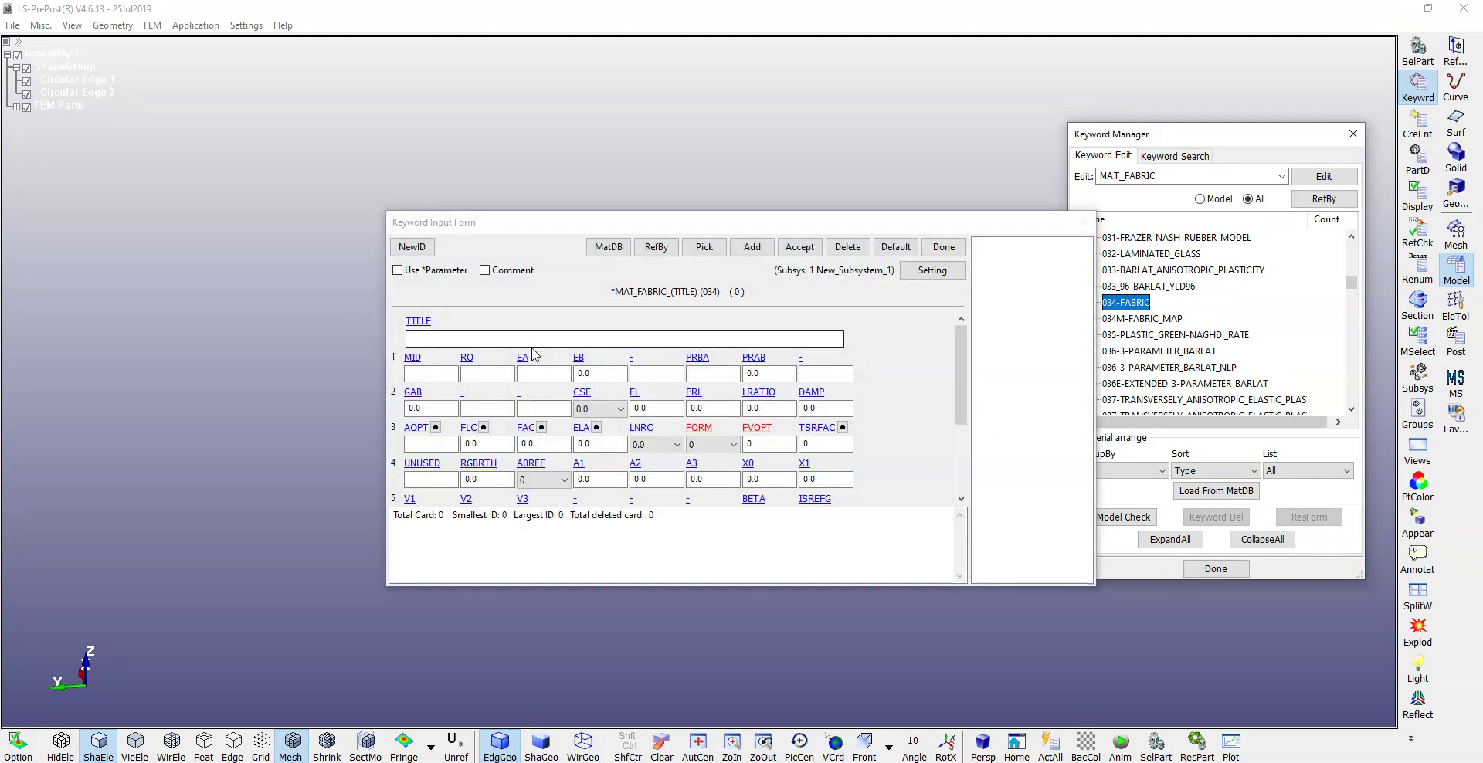
- Title the fabric airbag_material with RO 7.8e-7, EA 0.5, PRBA 0.3, DAMP 0.3, and accept
{"action": "type", "text": "airbag_material"}
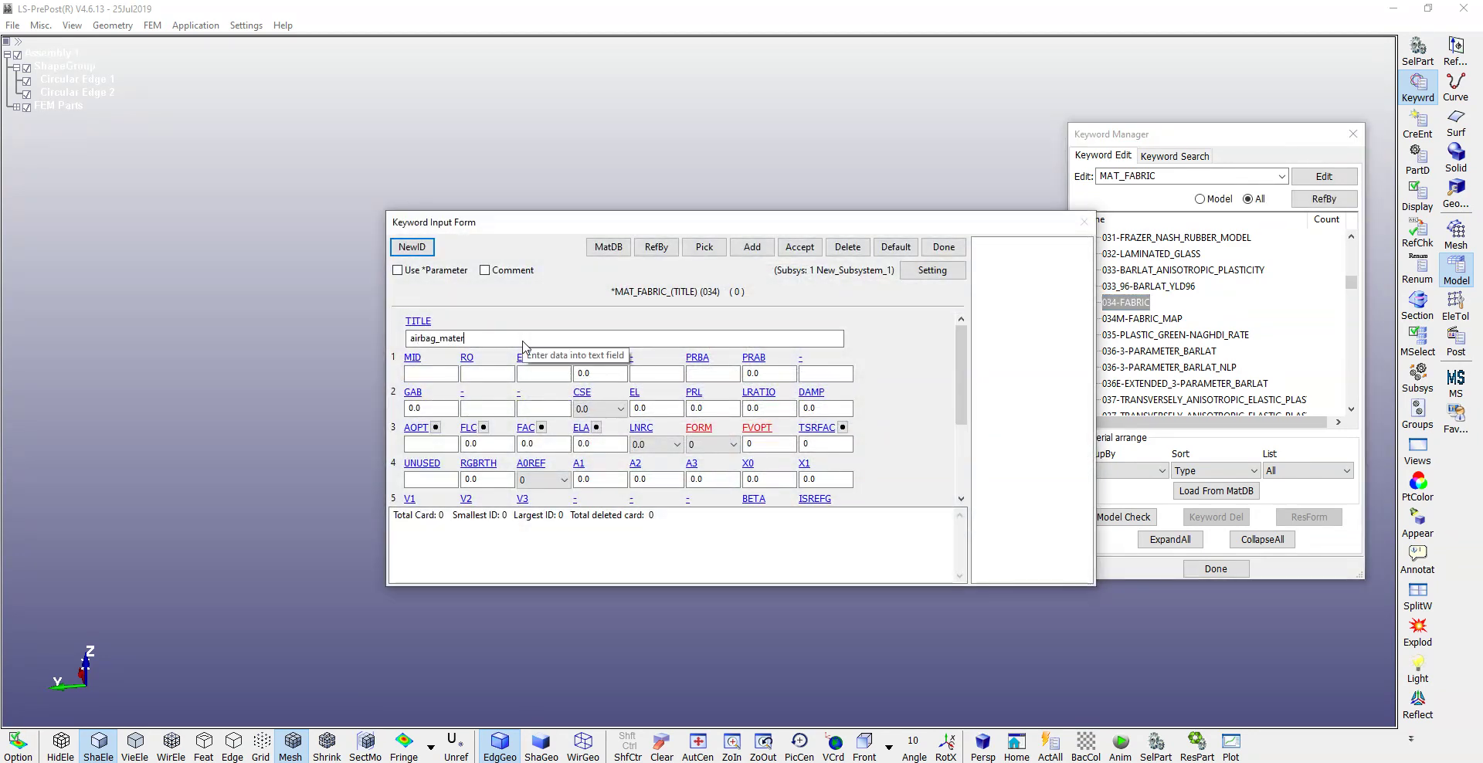
{"action": "left_click", "coordinate": [500, 376]}
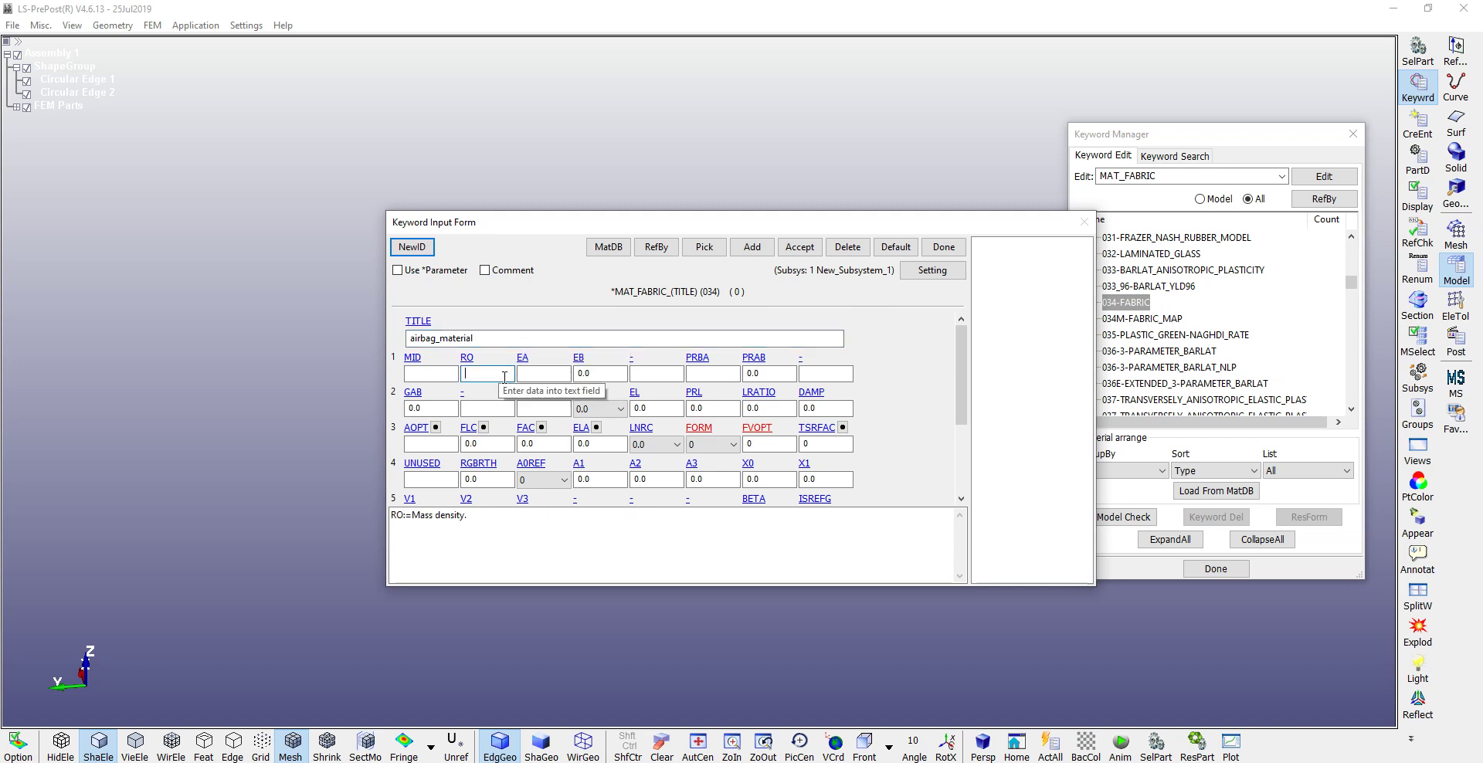
{"action": "key", "text": "alt+Tab"}
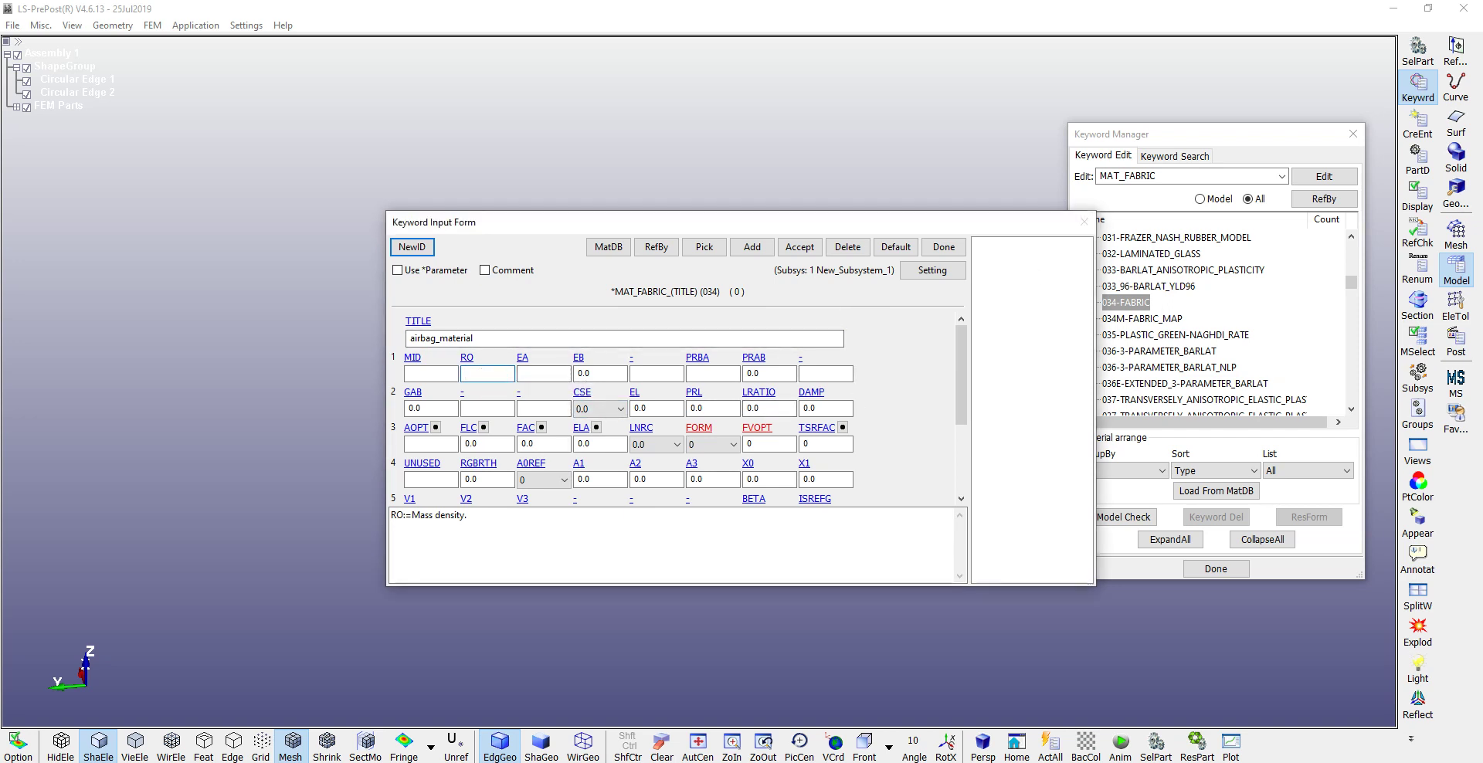
{"action": "left_click", "coordinate": [488, 371]}
{"action": "key", "text": "Tab"}
{"action": "type", "text": "0"}
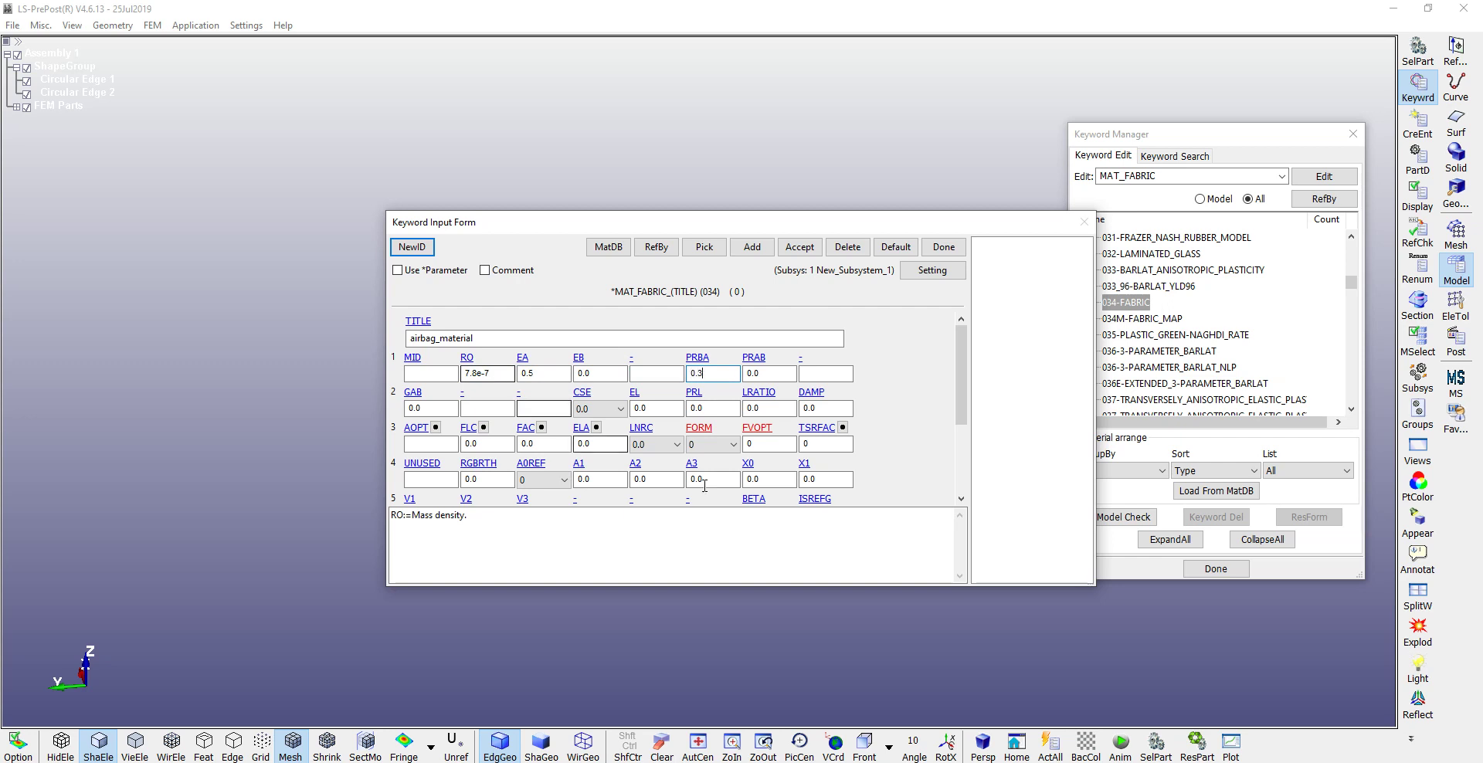
{"action": "left_click", "coordinate": [815, 408]}
{"action": "type", "text": "0"}
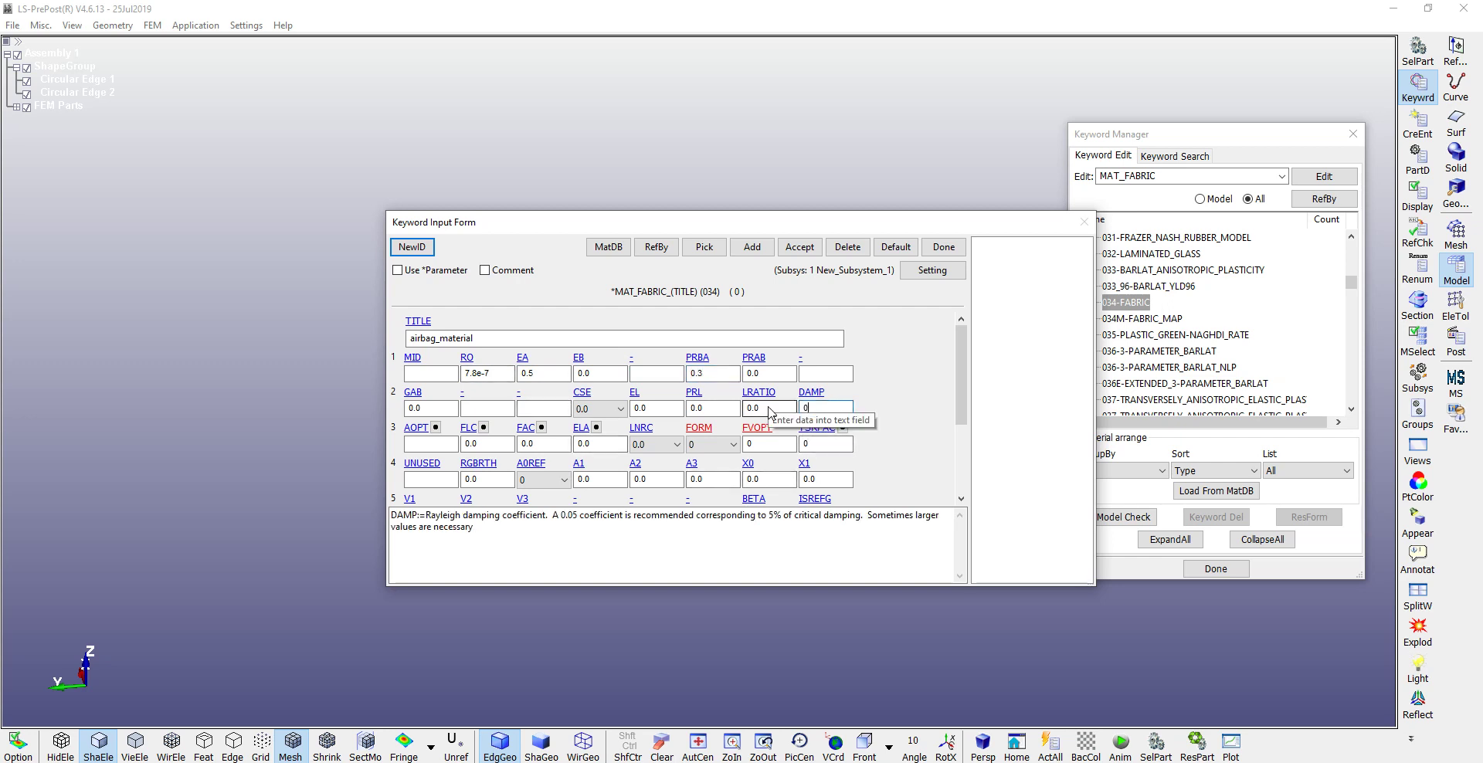
{"action": "type", "text": ".3"}
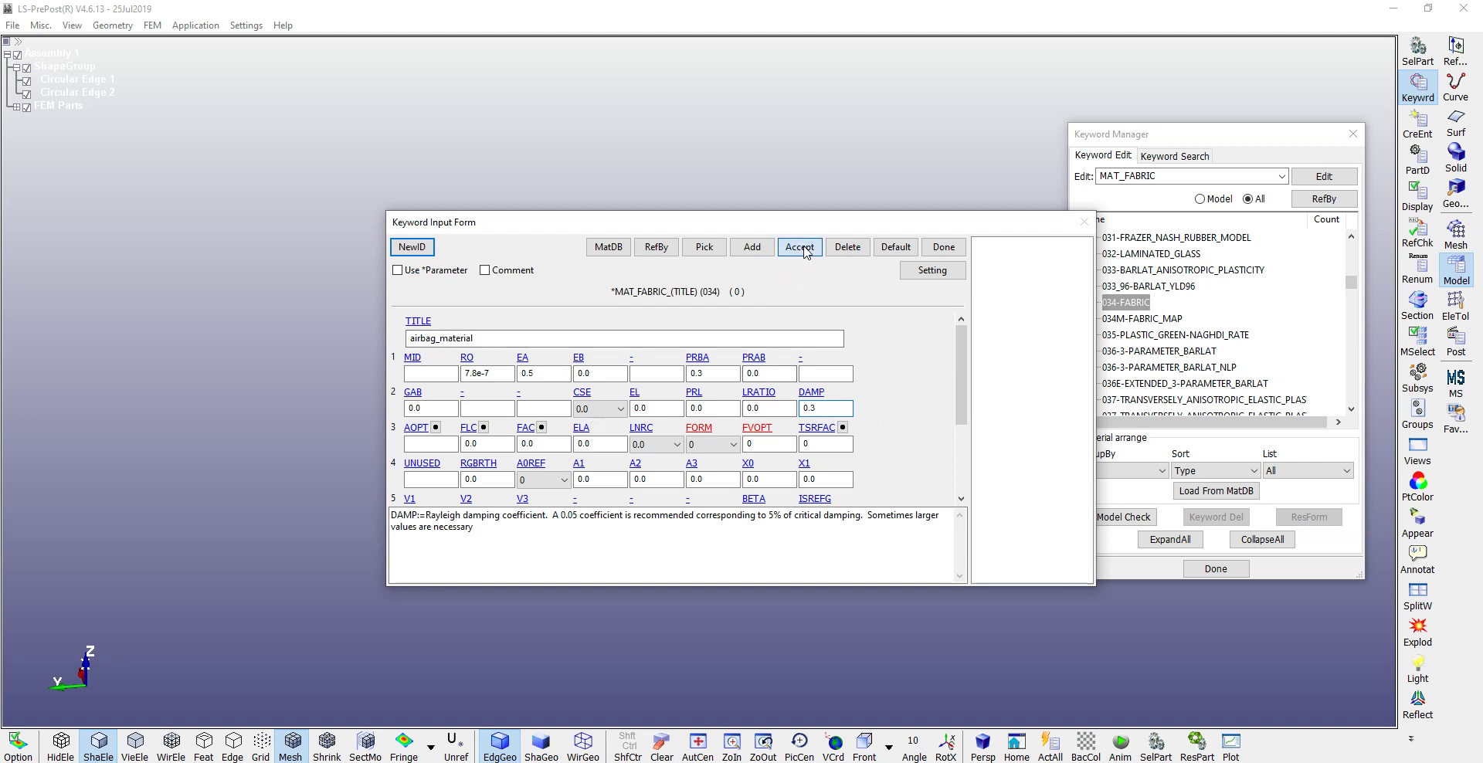
{"action": "left_click", "coordinate": [800, 247]}
{"action": "left_click", "coordinate": [944, 247]}
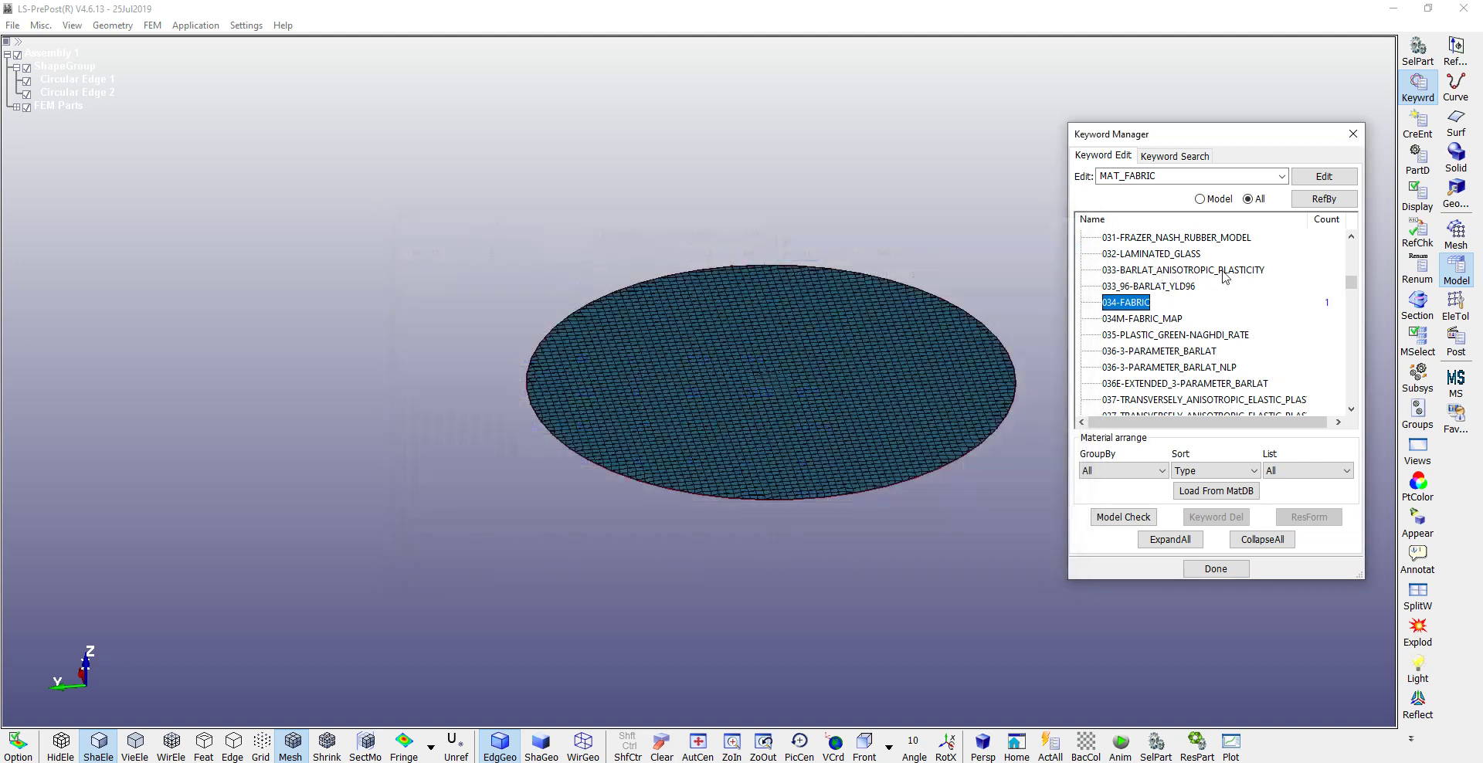
- Set part 1's section ID and material ID to 1
{"action": "left_click", "coordinate": [1201, 199]}
{"action": "left_click", "coordinate": [1081, 303]}
{"action": "double_click", "coordinate": [1116, 319]}
{"action": "left_click", "coordinate": [485, 371]}
{"action": "type", "text": "1"}
{"action": "key", "text": "Tab"}
{"action": "type", "text": "1"}
{"action": "left_click", "coordinate": [799, 247]}
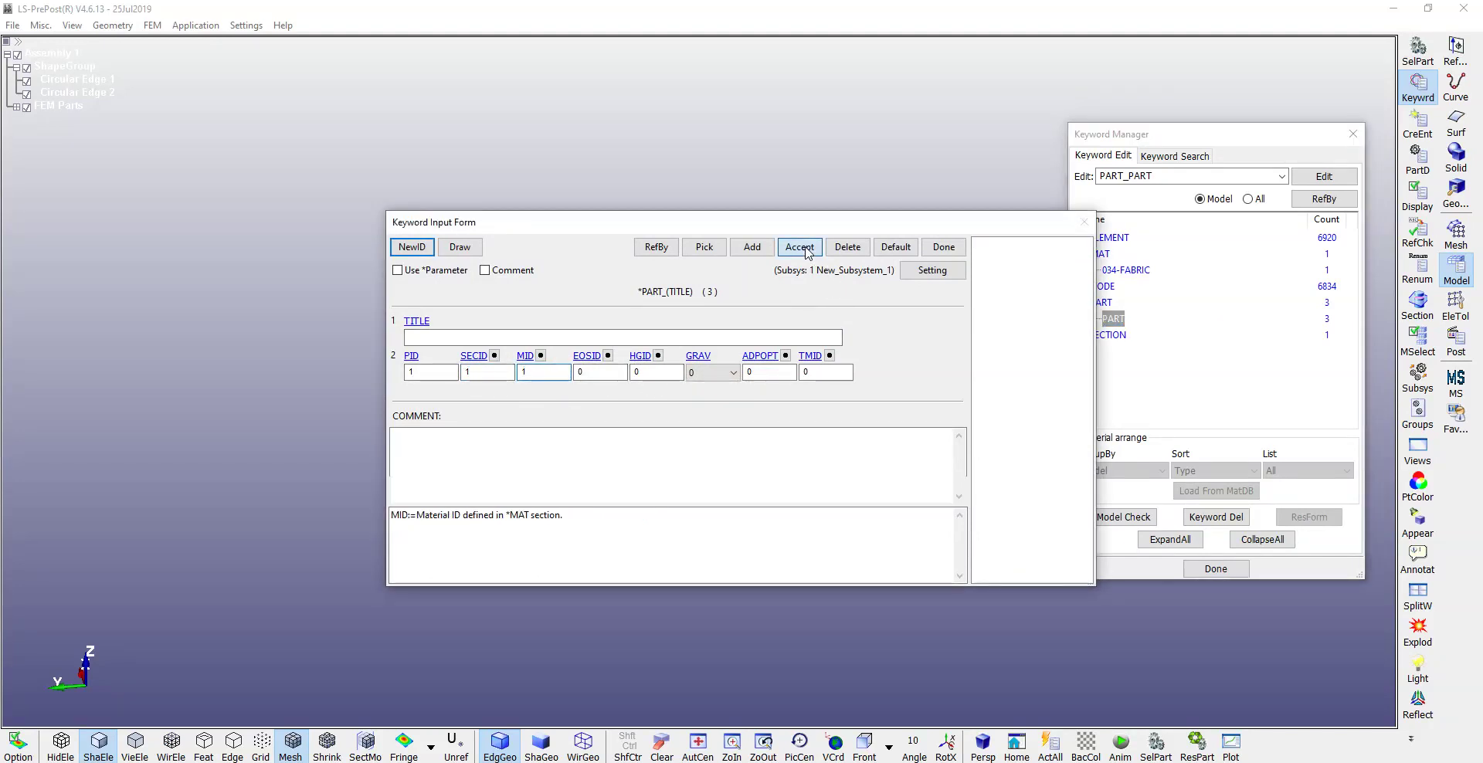
- Give part 2 section 1 and material 1, then delete part 3
{"action": "left_click", "coordinate": [1003, 256]}
{"action": "left_click", "coordinate": [485, 372]}
{"action": "type", "text": "1"}
{"action": "left_click", "coordinate": [528, 372]}
{"action": "key", "text": "BackSpace"}
{"action": "type", "text": "1"}
{"action": "left_click", "coordinate": [799, 247]}
{"action": "left_click", "coordinate": [996, 268]}
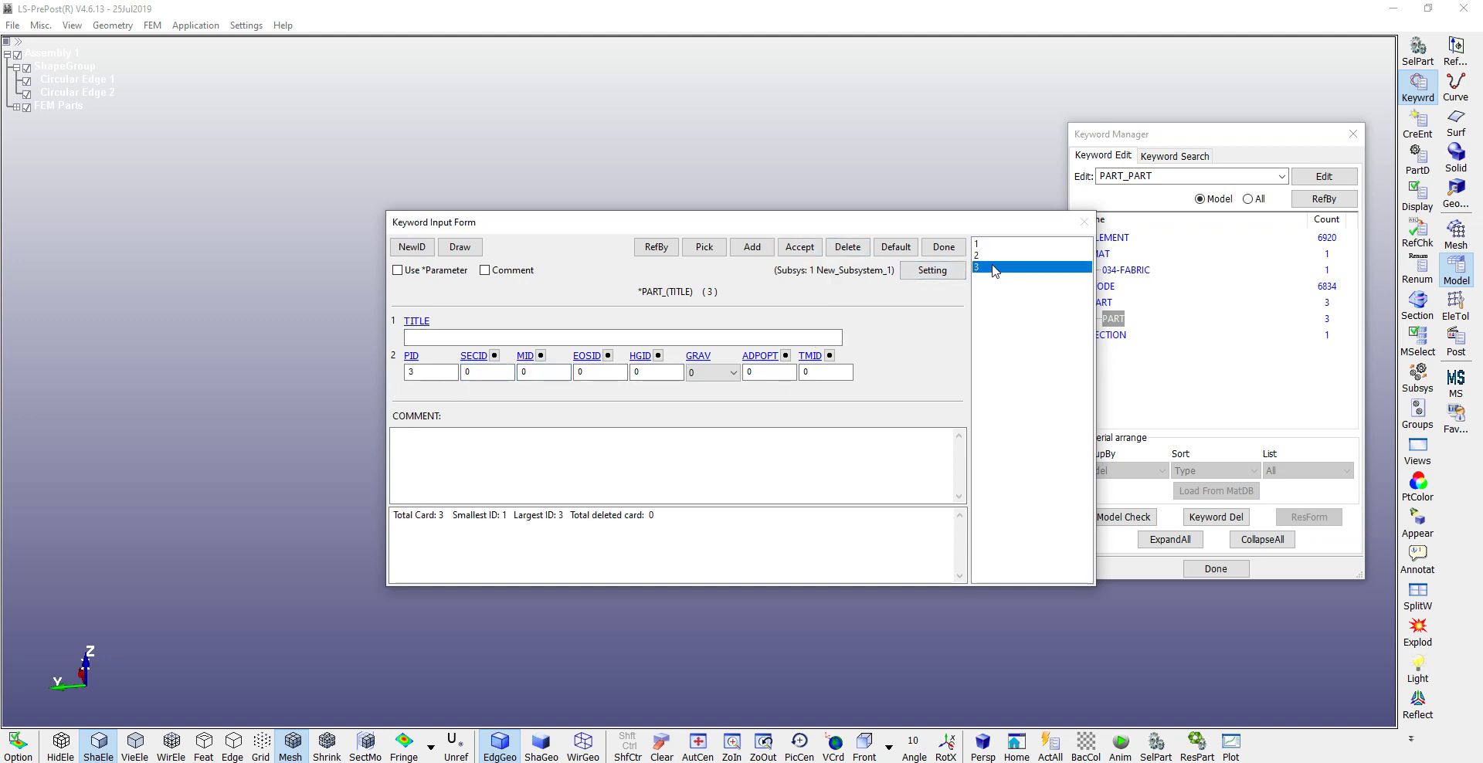
{"action": "left_click", "coordinate": [847, 247]}
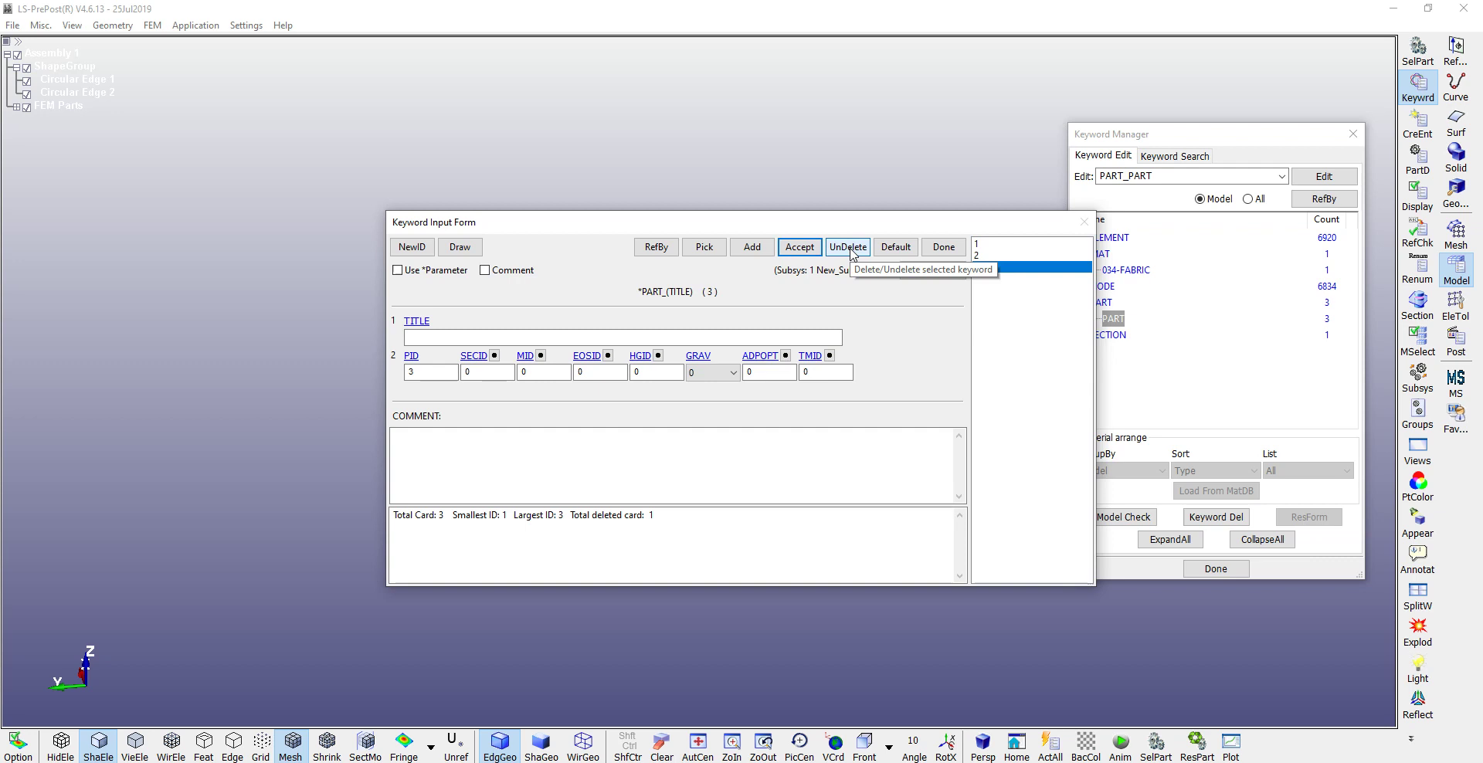
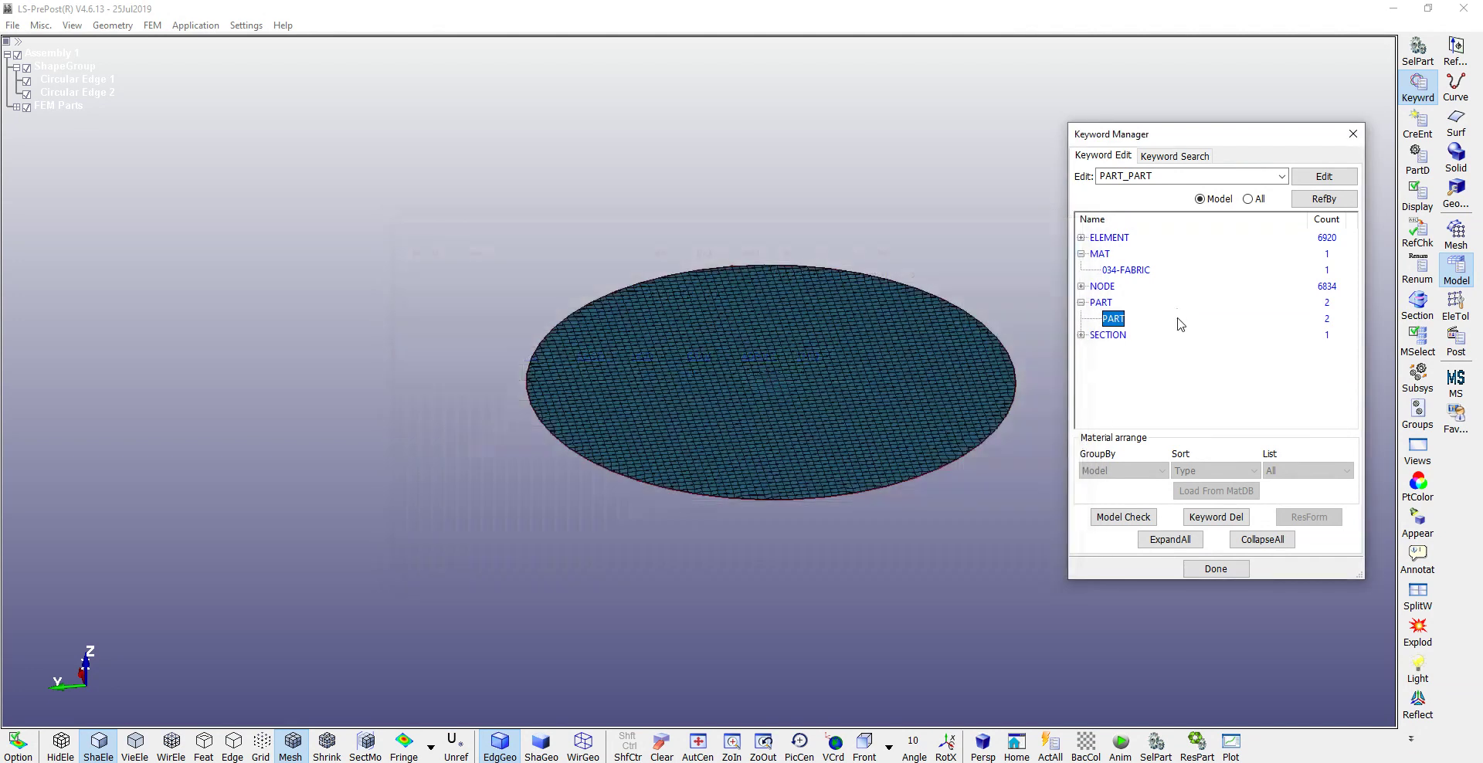
- Tilt the meshed disc view slightly flatter and close the keyword list
{"action": "left_click_drag", "start_coordinate": [774, 356], "coordinate": [774, 347], "text": "ctrl"}
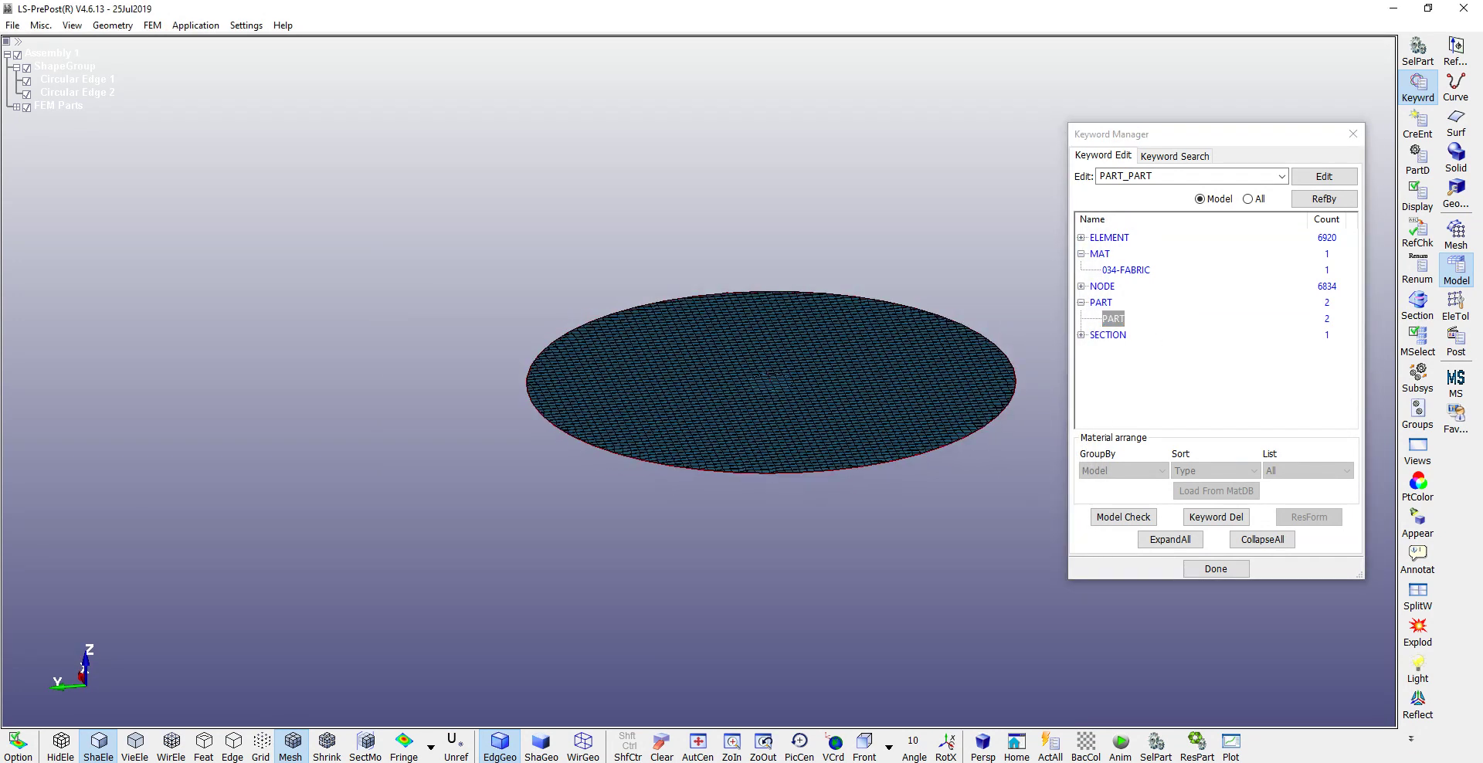
{"action": "left_click", "coordinate": [1353, 133]}
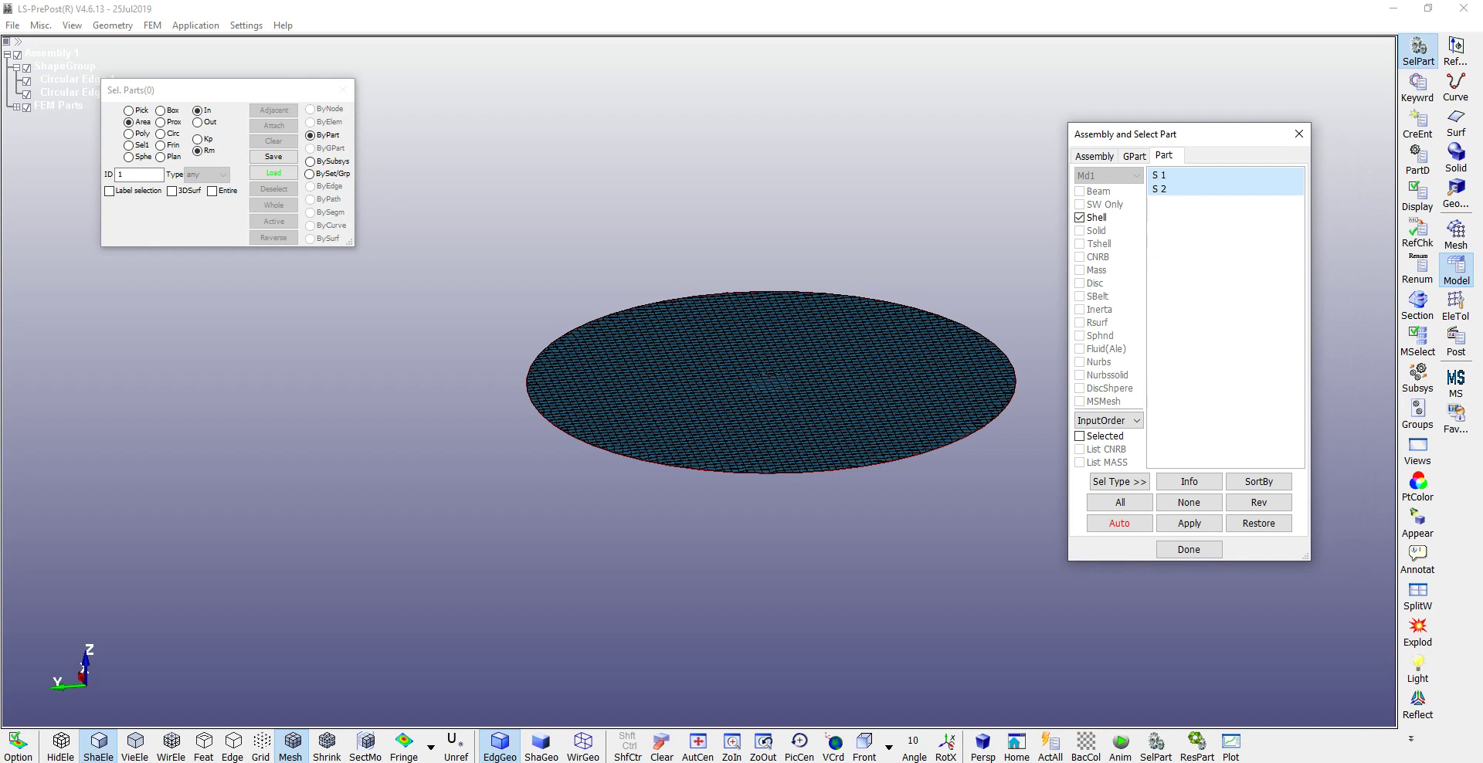
- Switch to the post-processing tools and pan the disc up and left
{"action": "middle_click_drag", "start_coordinate": [870, 348], "coordinate": [807, 331], "text": "ctrl"}
{"action": "scroll", "coordinate": [807, 330], "scroll_direction": "down", "scroll_amount": 3}
{"action": "scroll", "coordinate": [811, 329], "scroll_direction": "up", "scroll_amount": 2}
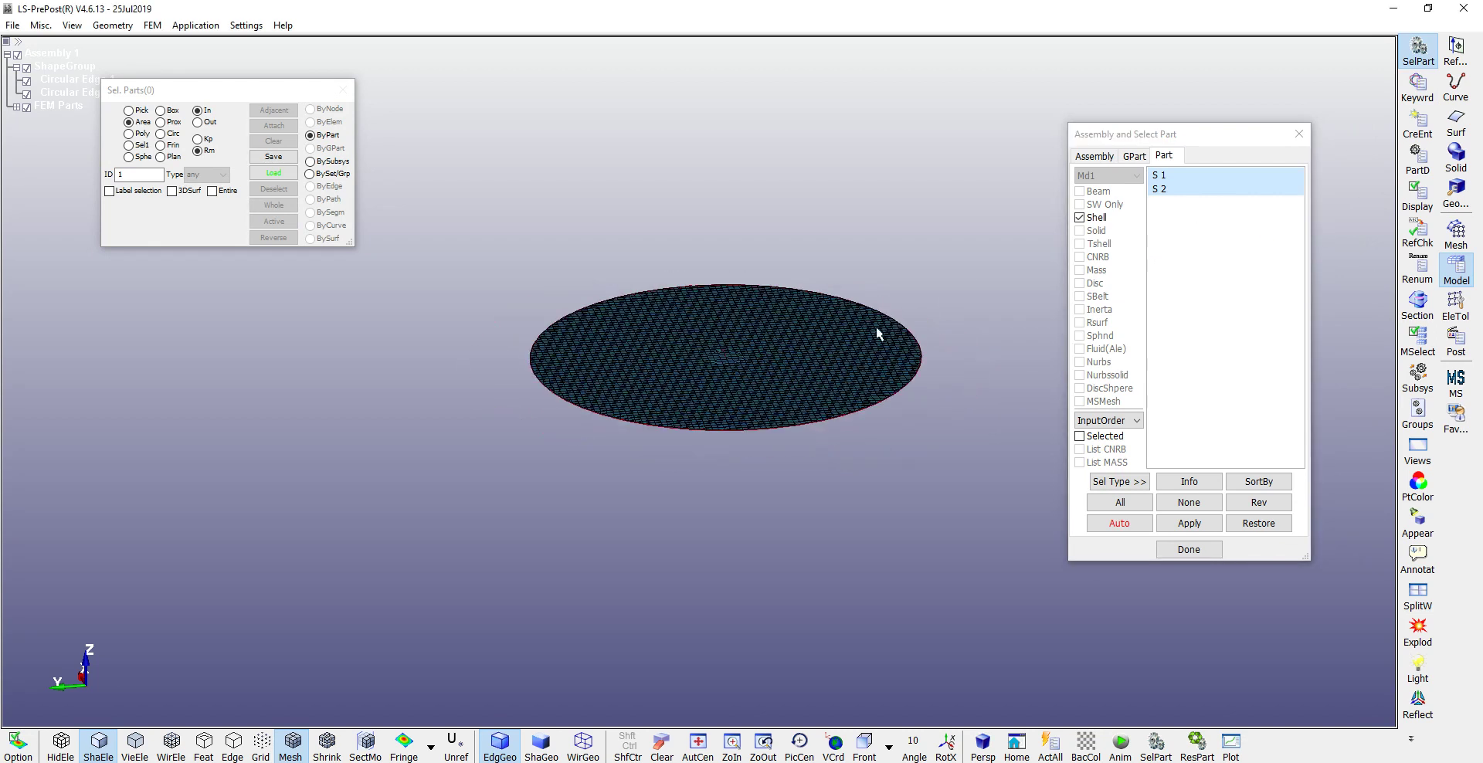
{"action": "left_click", "coordinate": [1456, 357]}
{"action": "middle_click_drag", "start_coordinate": [864, 351], "coordinate": [810, 338], "text": "shift"}
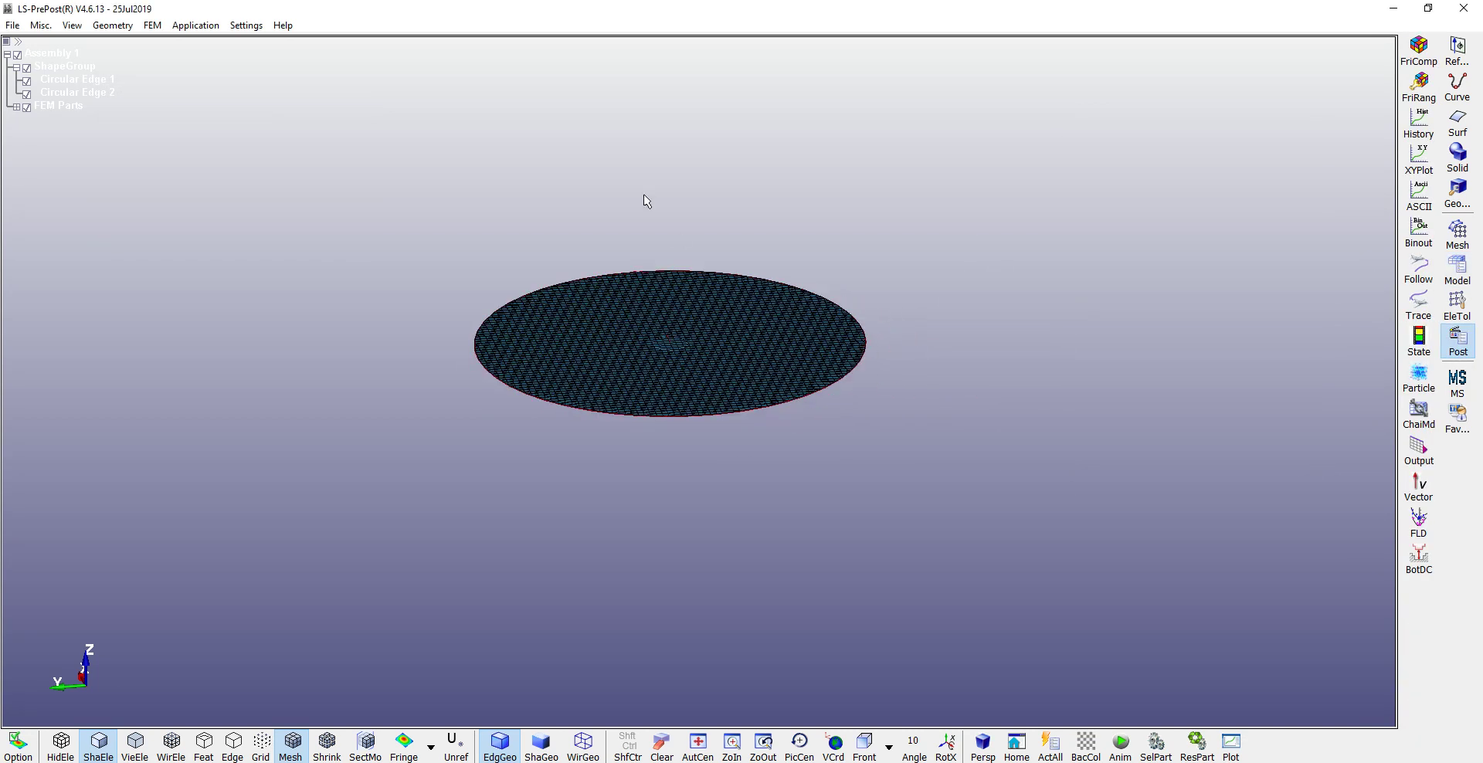
- Import Desktop\curves.k as an LS-DYNA keyword file with an ID offset
{"action": "left_click", "coordinate": [12, 25]}
{"action": "mouse_move", "coordinate": [69, 81]}
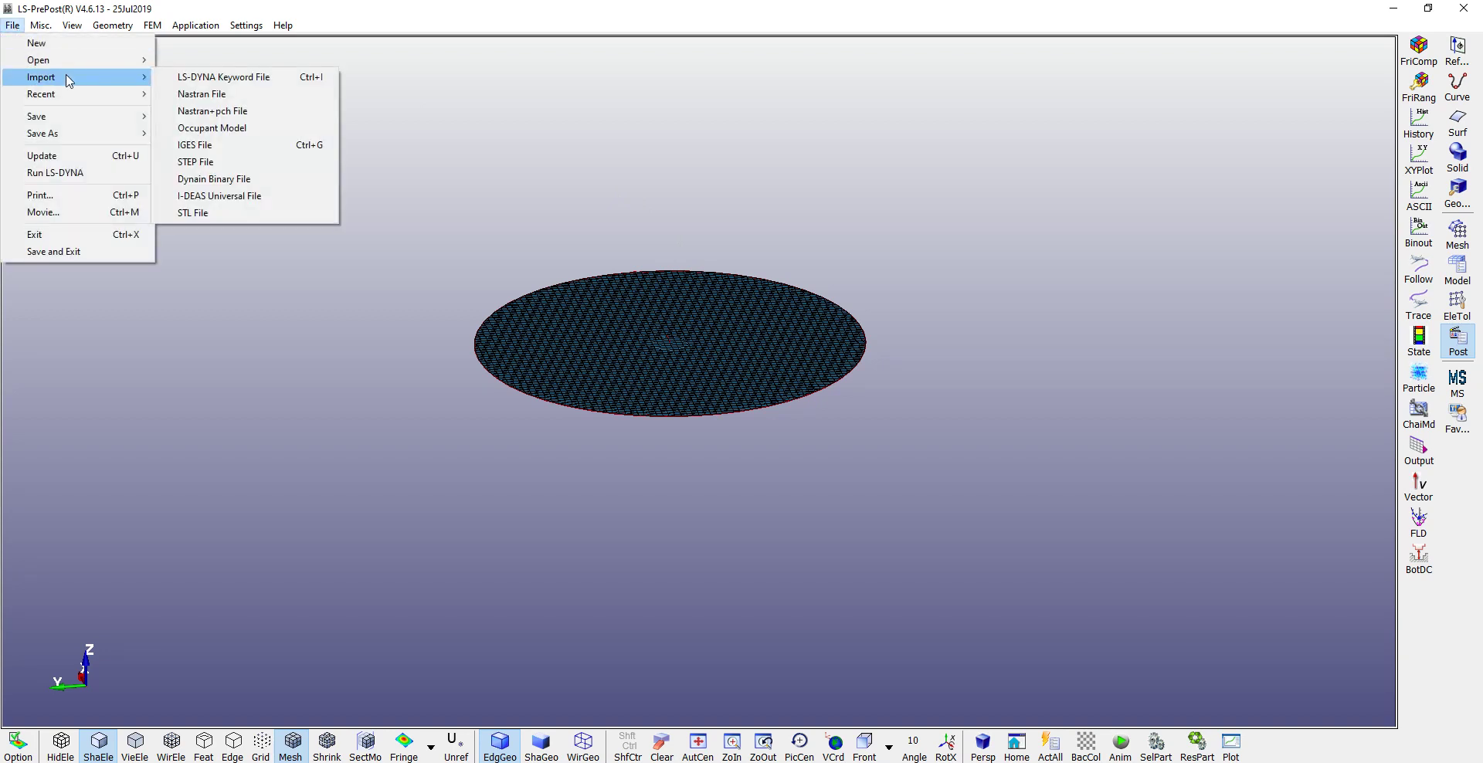
{"action": "left_click", "coordinate": [202, 77]}
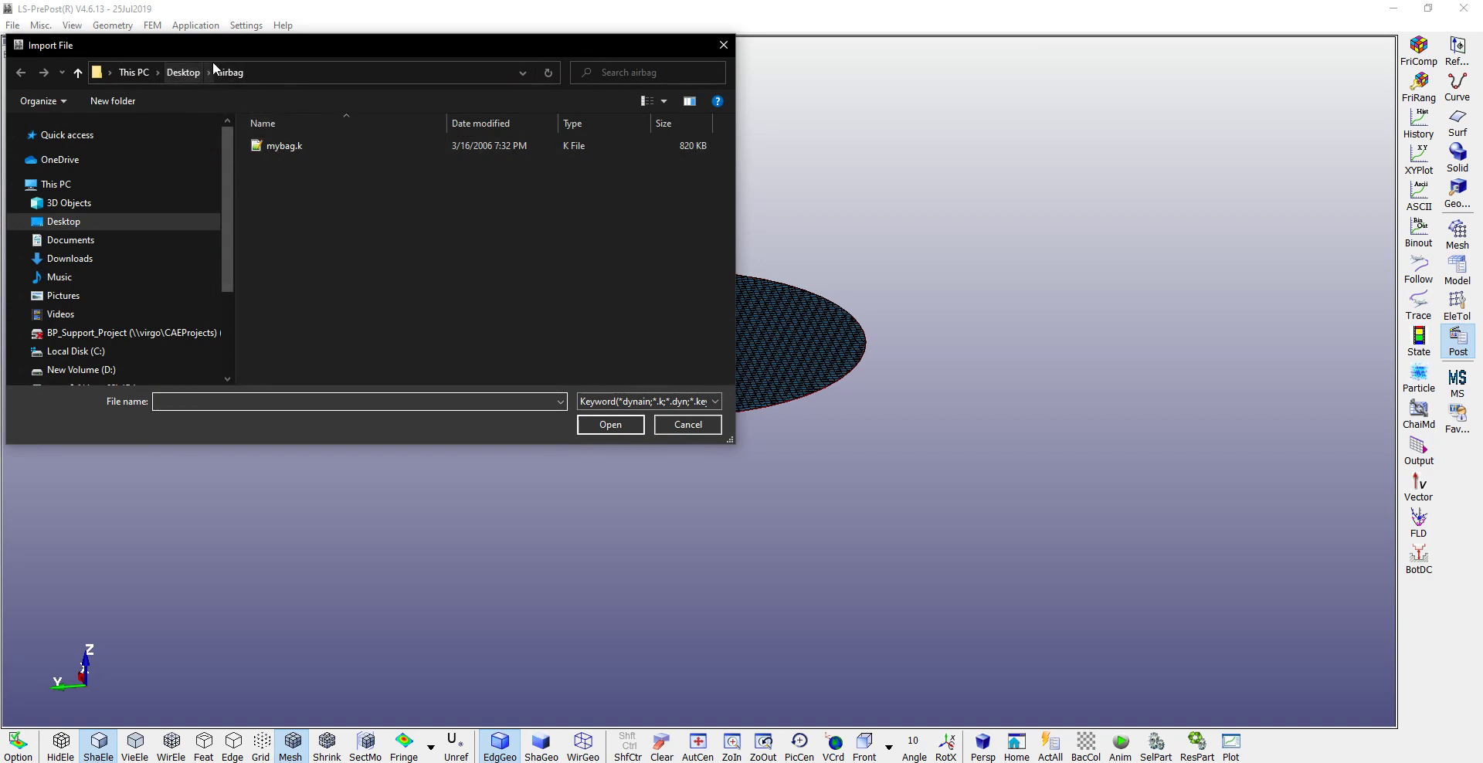
{"action": "left_click", "coordinate": [183, 76]}
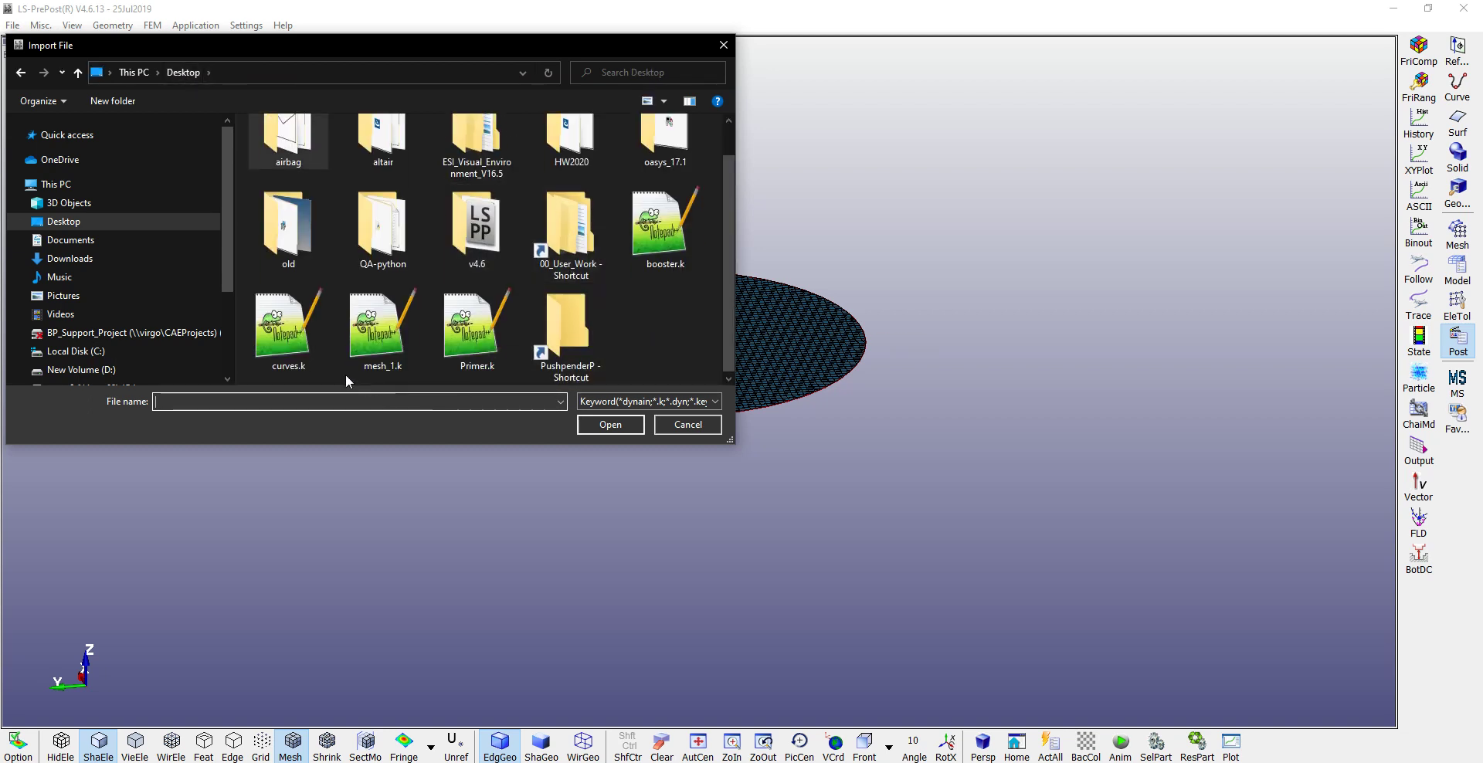
{"action": "left_click", "coordinate": [282, 340]}
{"action": "left_click", "coordinate": [625, 427]}
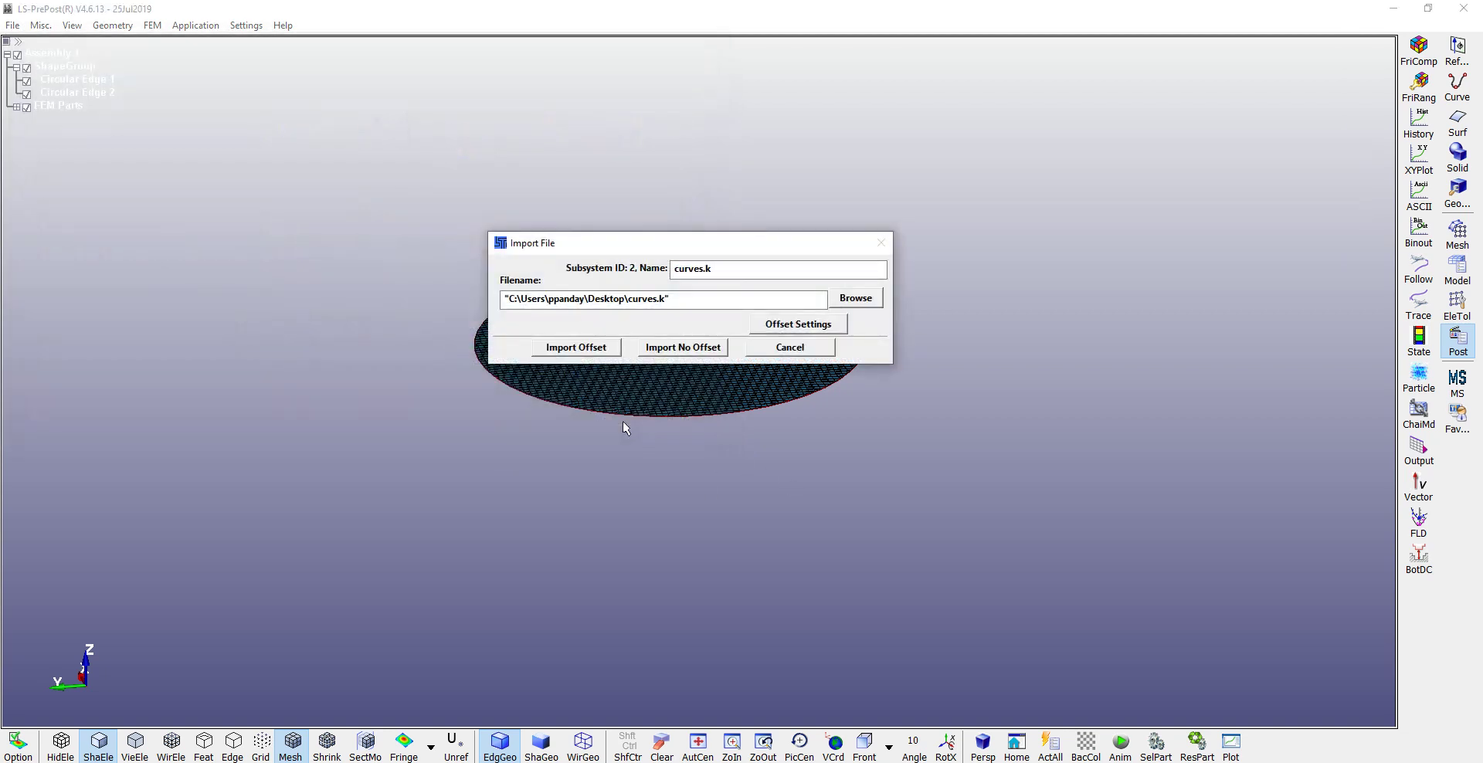
{"action": "left_click", "coordinate": [576, 347]}
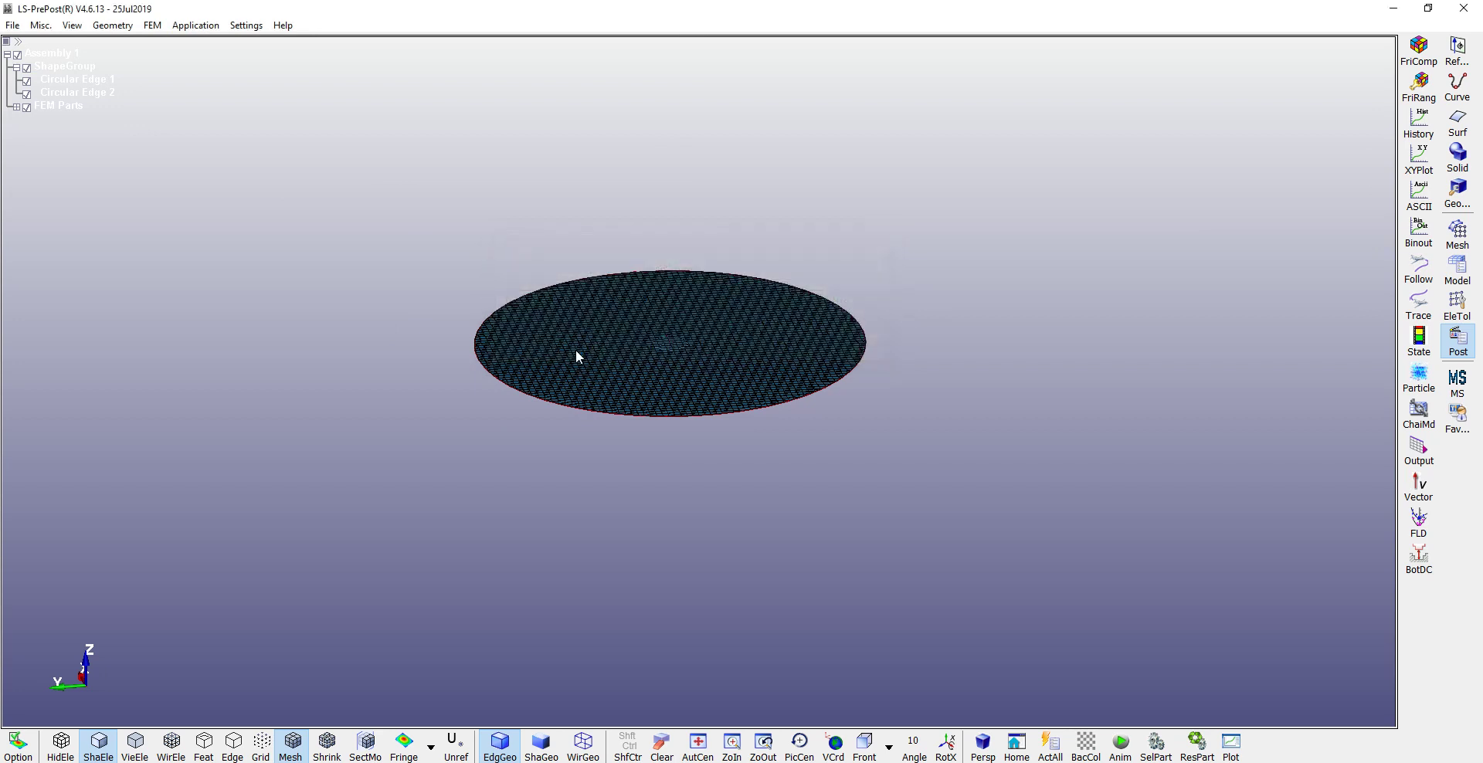
- Open a blank *AIRBAG_HYBRID input form from the AIRBAG group of all keywords
{"action": "scroll", "coordinate": [824, 364], "scroll_direction": "down", "scroll_amount": 3}
{"action": "scroll", "coordinate": [780, 326], "scroll_direction": "up", "scroll_amount": 3}
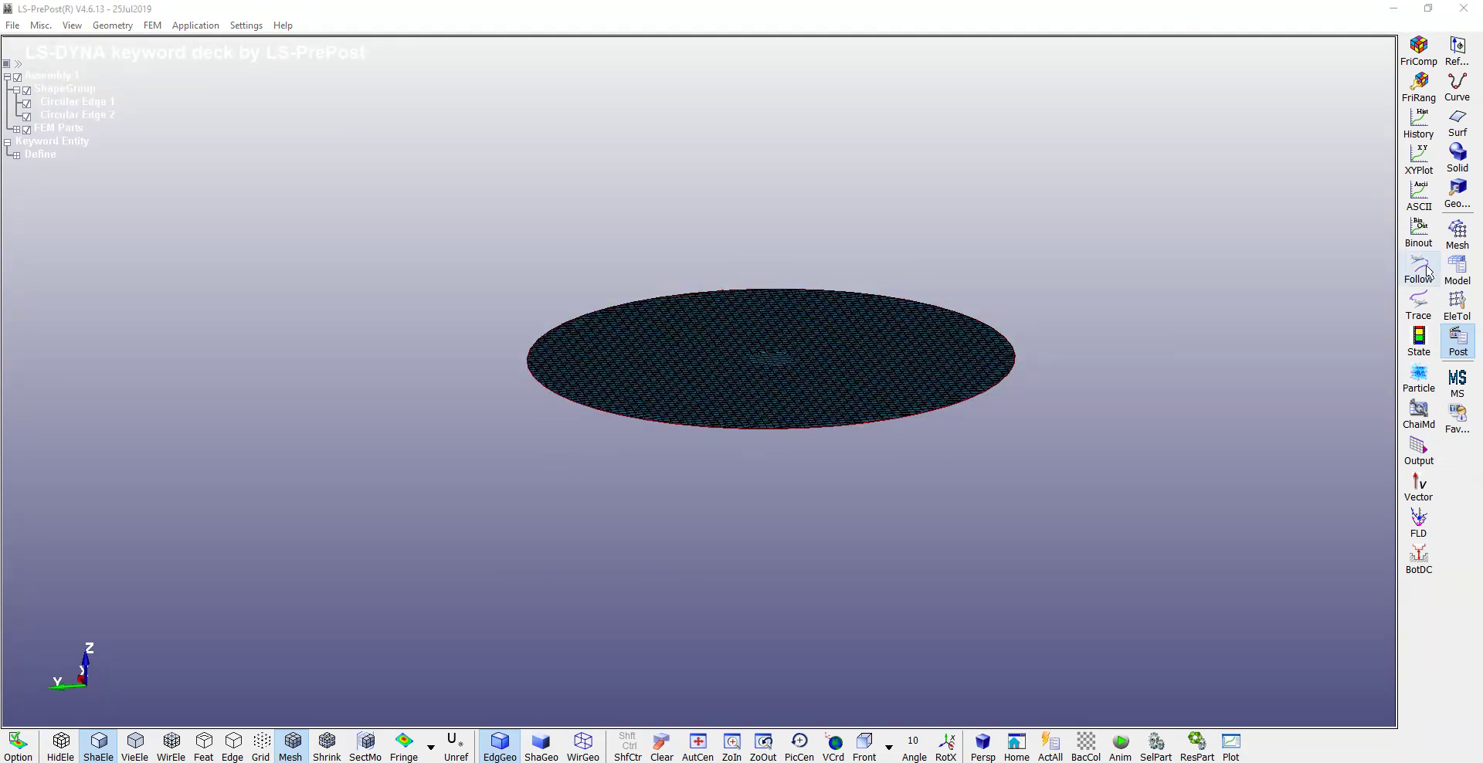
{"action": "left_click", "coordinate": [1457, 270]}
{"action": "left_click", "coordinate": [1418, 83]}
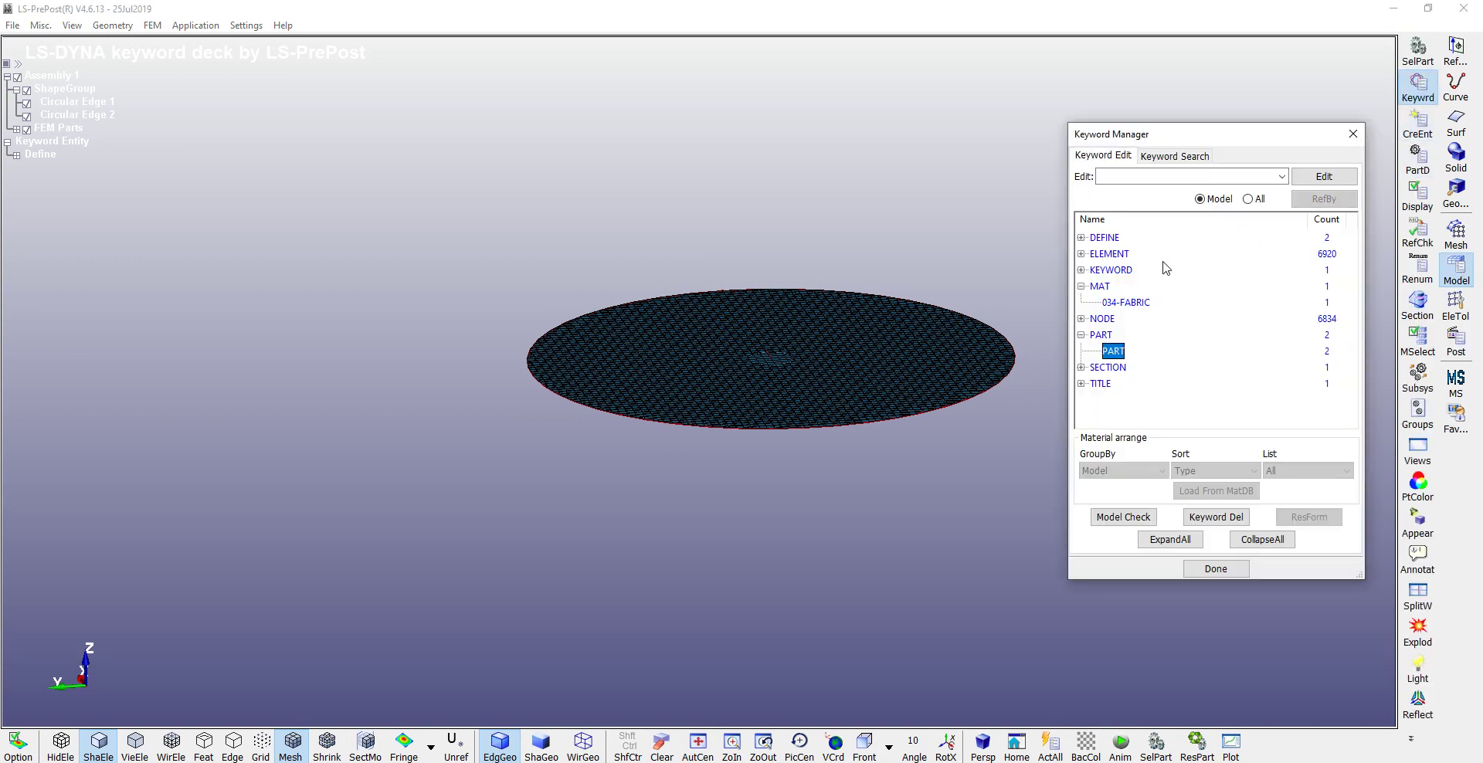
{"action": "left_click", "coordinate": [1247, 198]}
{"action": "scroll", "coordinate": [1178, 275], "scroll_direction": "up", "scroll_amount": 15}
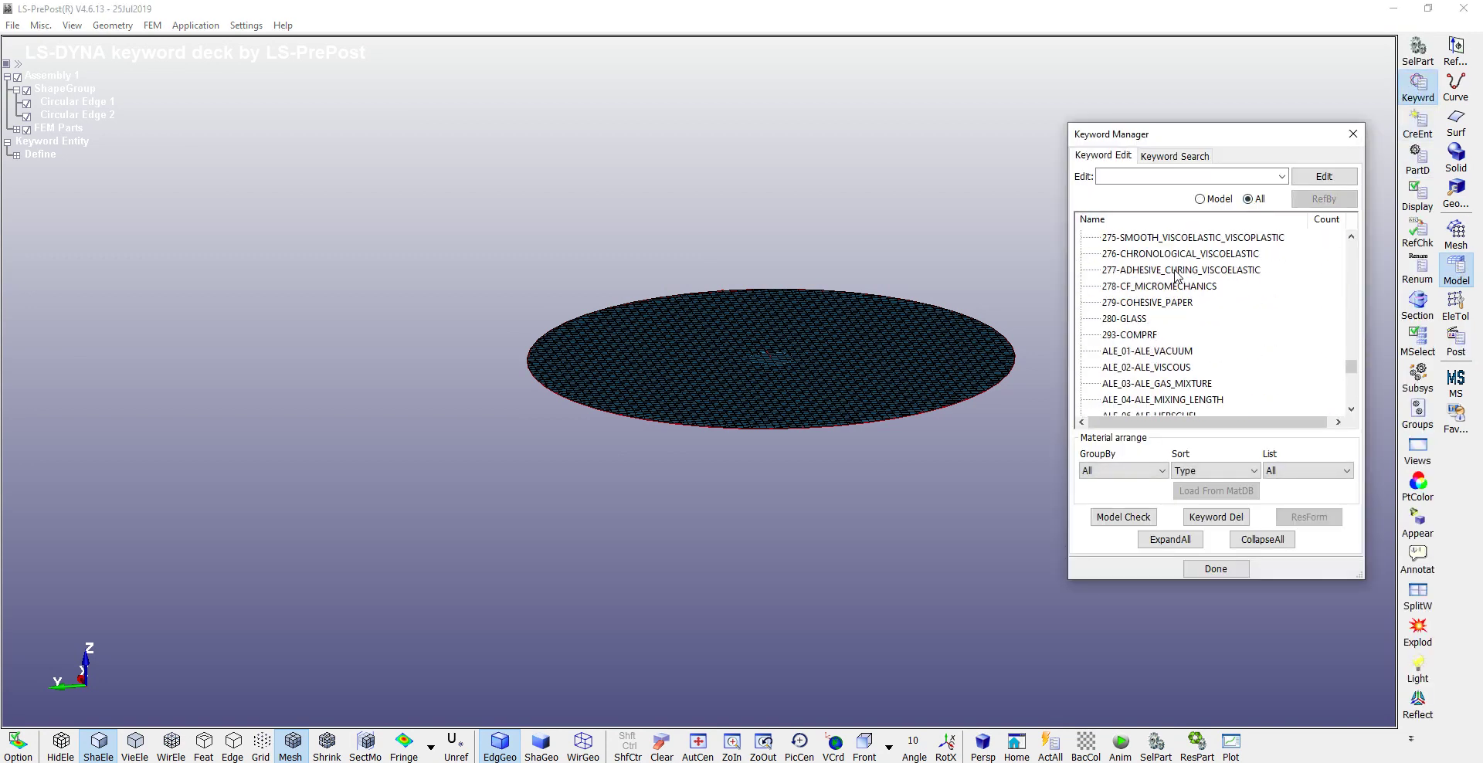
{"action": "left_click_drag", "start_coordinate": [1352, 323], "coordinate": [1352, 239]}
{"action": "left_click", "coordinate": [1112, 237]}
{"action": "scroll", "coordinate": [1136, 313], "scroll_direction": "down", "scroll_amount": 1}
{"action": "scroll", "coordinate": [1135, 312], "scroll_direction": "up", "scroll_amount": 1}
{"action": "left_click", "coordinate": [1133, 319]}
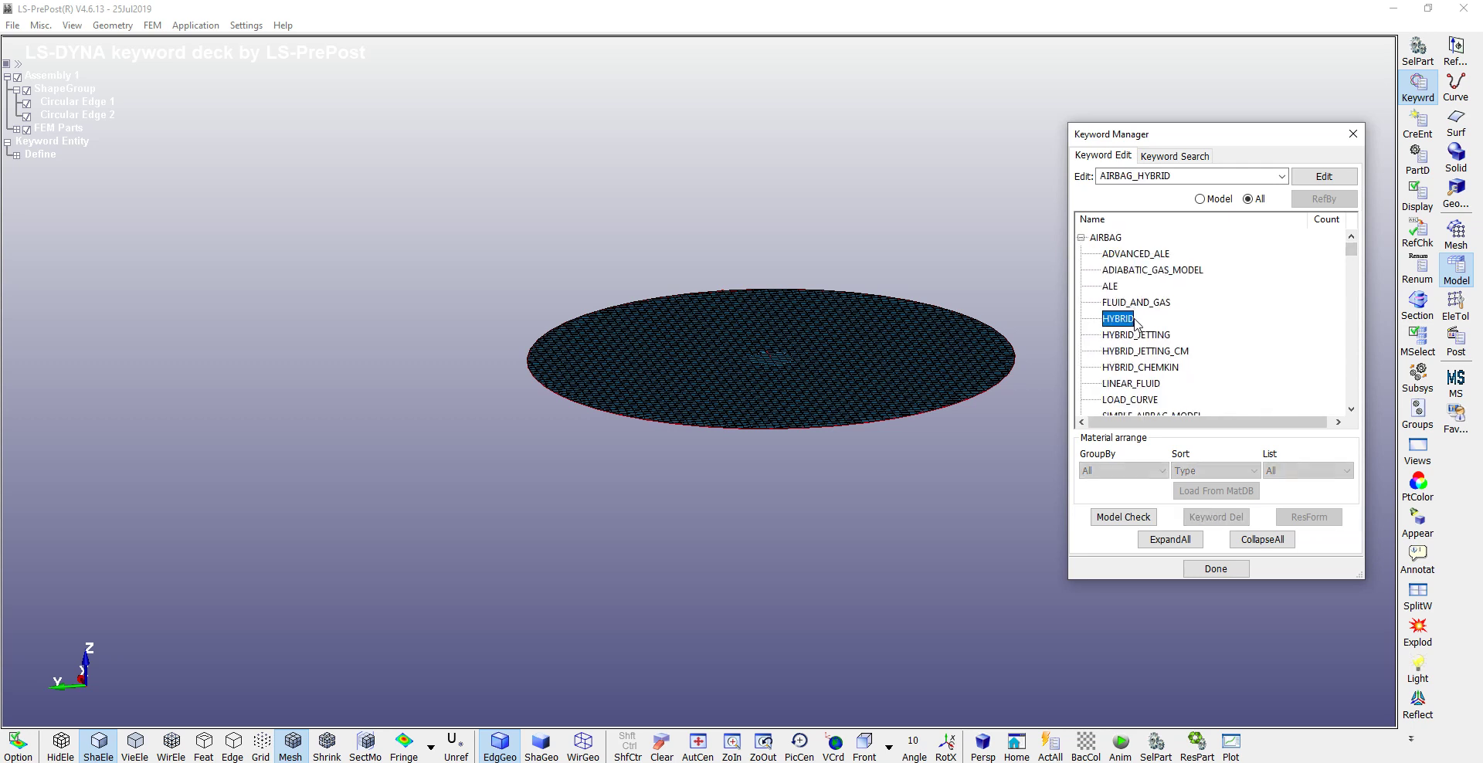
{"action": "double_click", "coordinate": [1134, 319]}
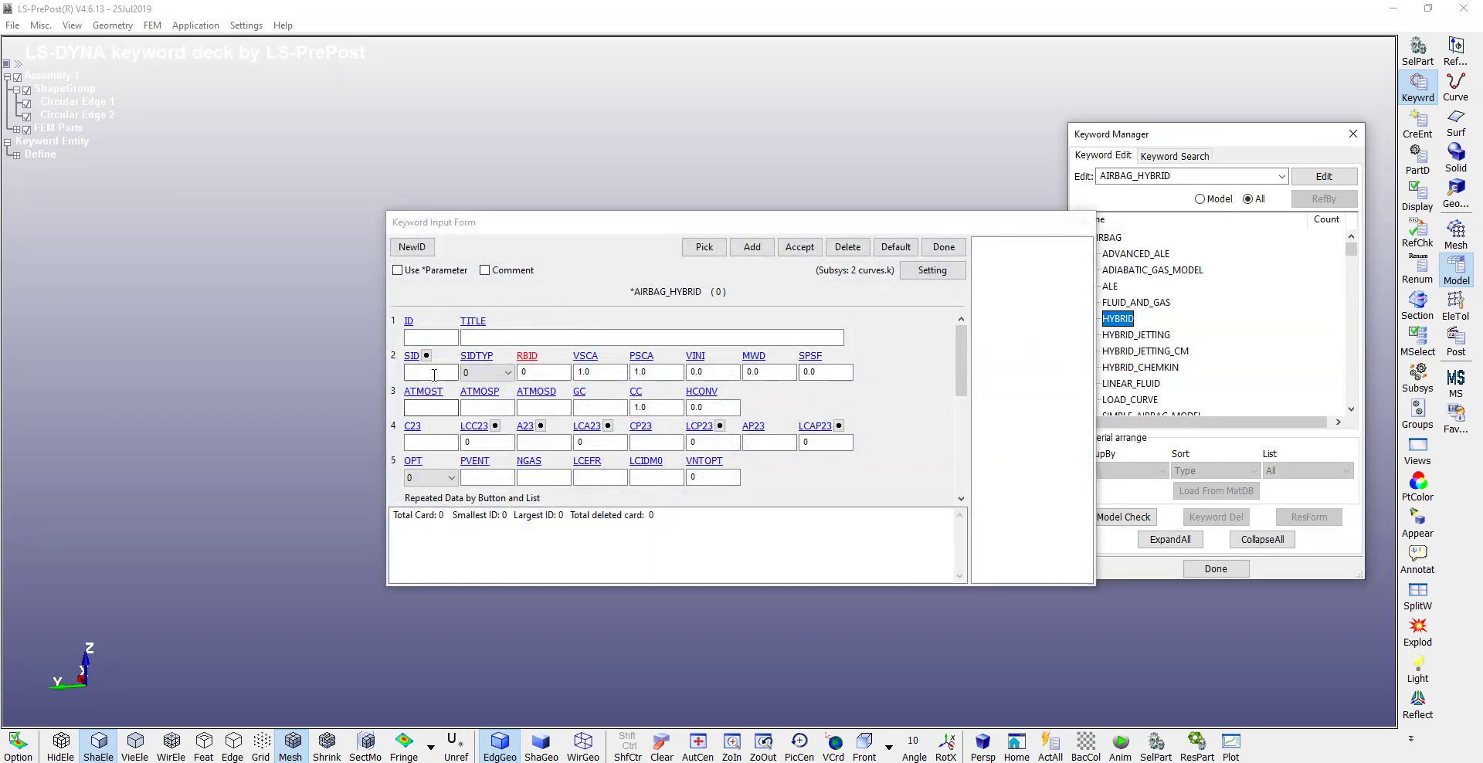
- Set SIDTYP to part IDs, ATMOSP 1.01e-4, ATMOSD 1.29e-9 and gas constant 8.314
{"action": "left_click", "coordinate": [485, 374]}
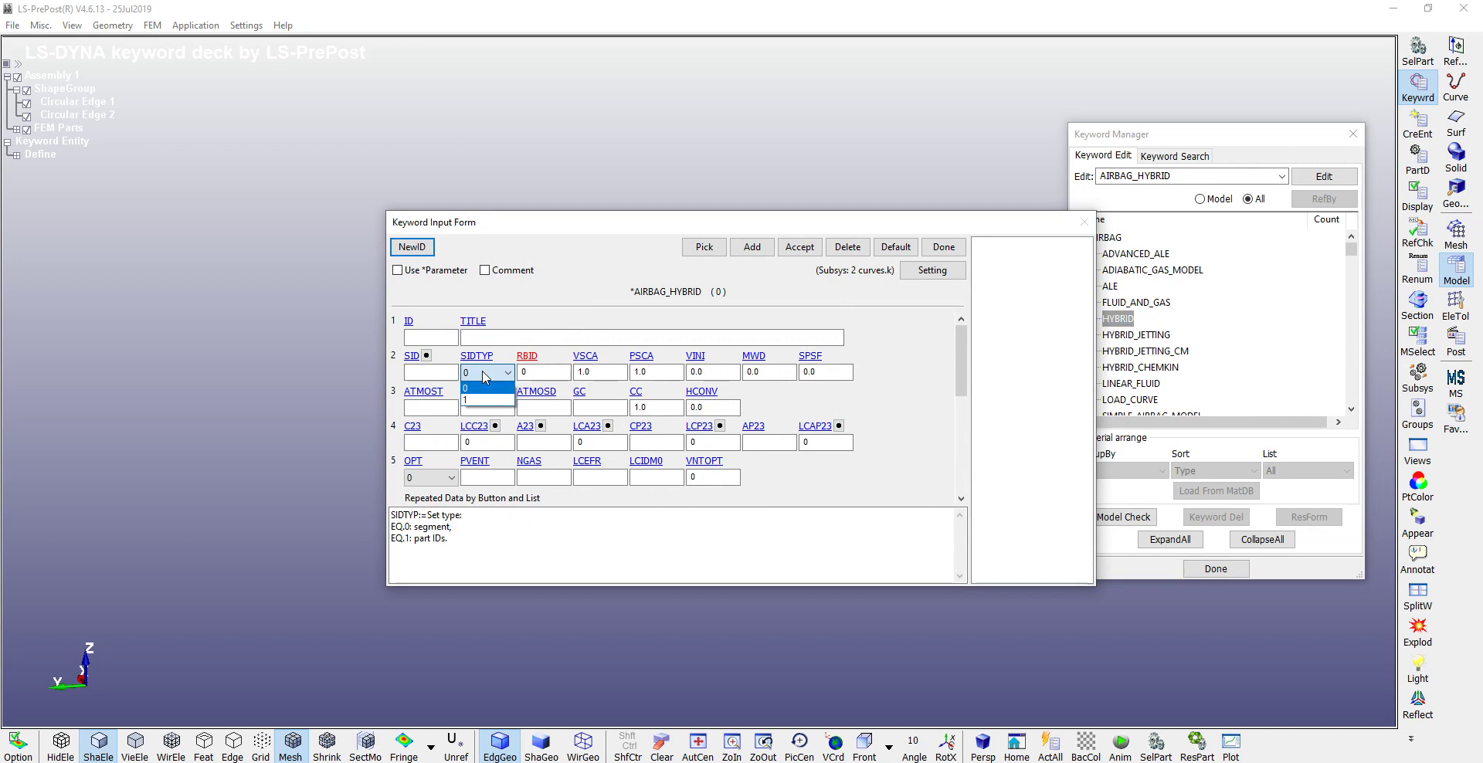
{"action": "left_click", "coordinate": [482, 400]}
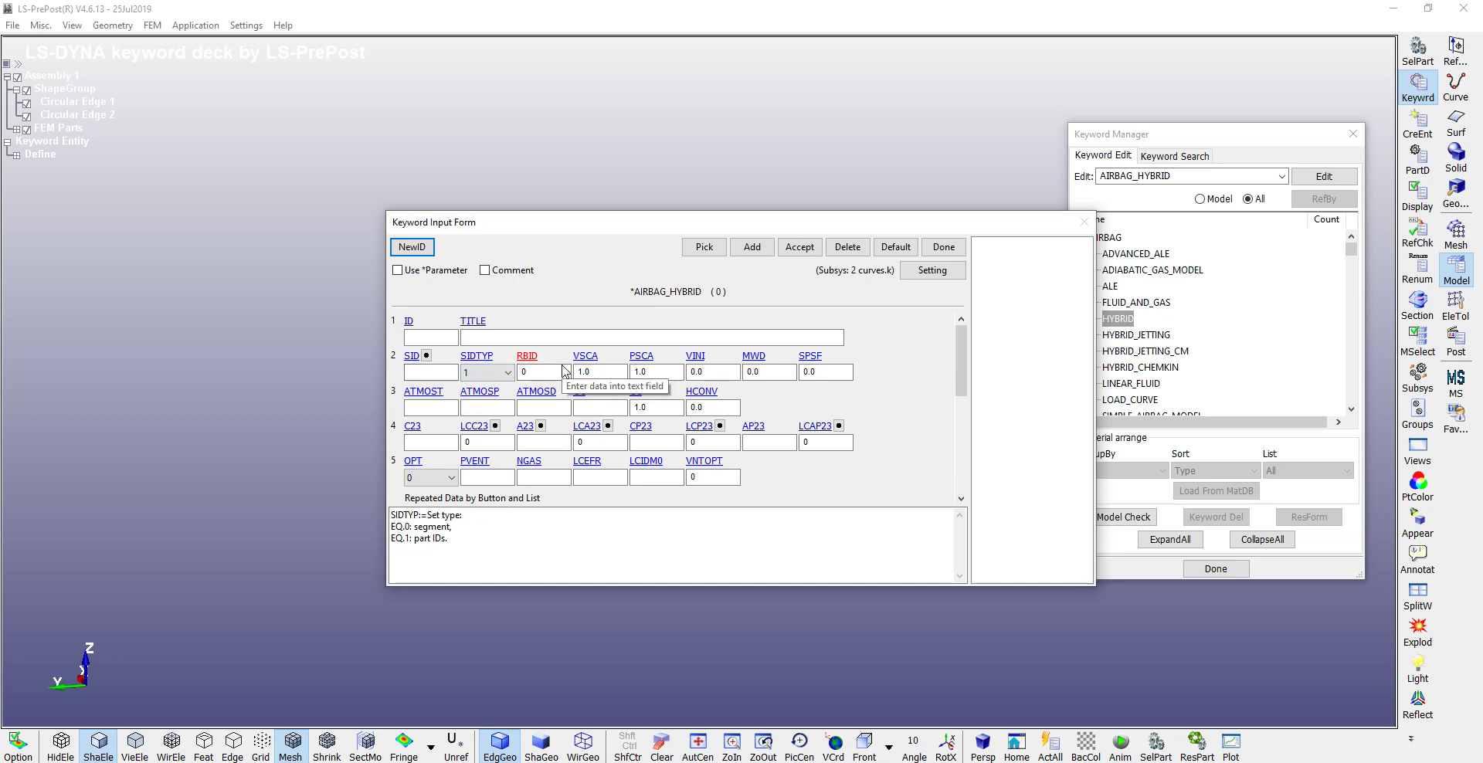
{"action": "left_click", "coordinate": [443, 410]}
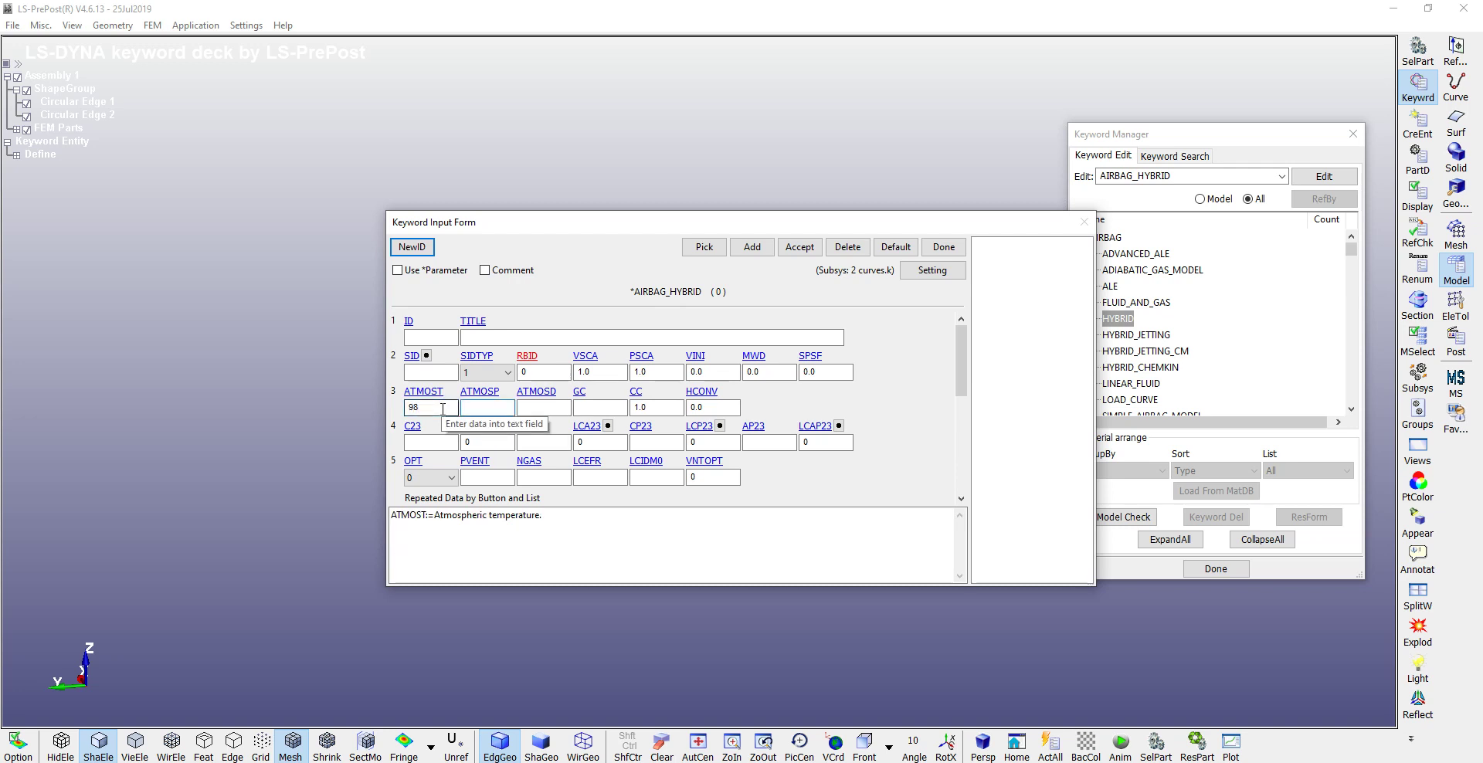
{"action": "type", "text": "1.01-"}
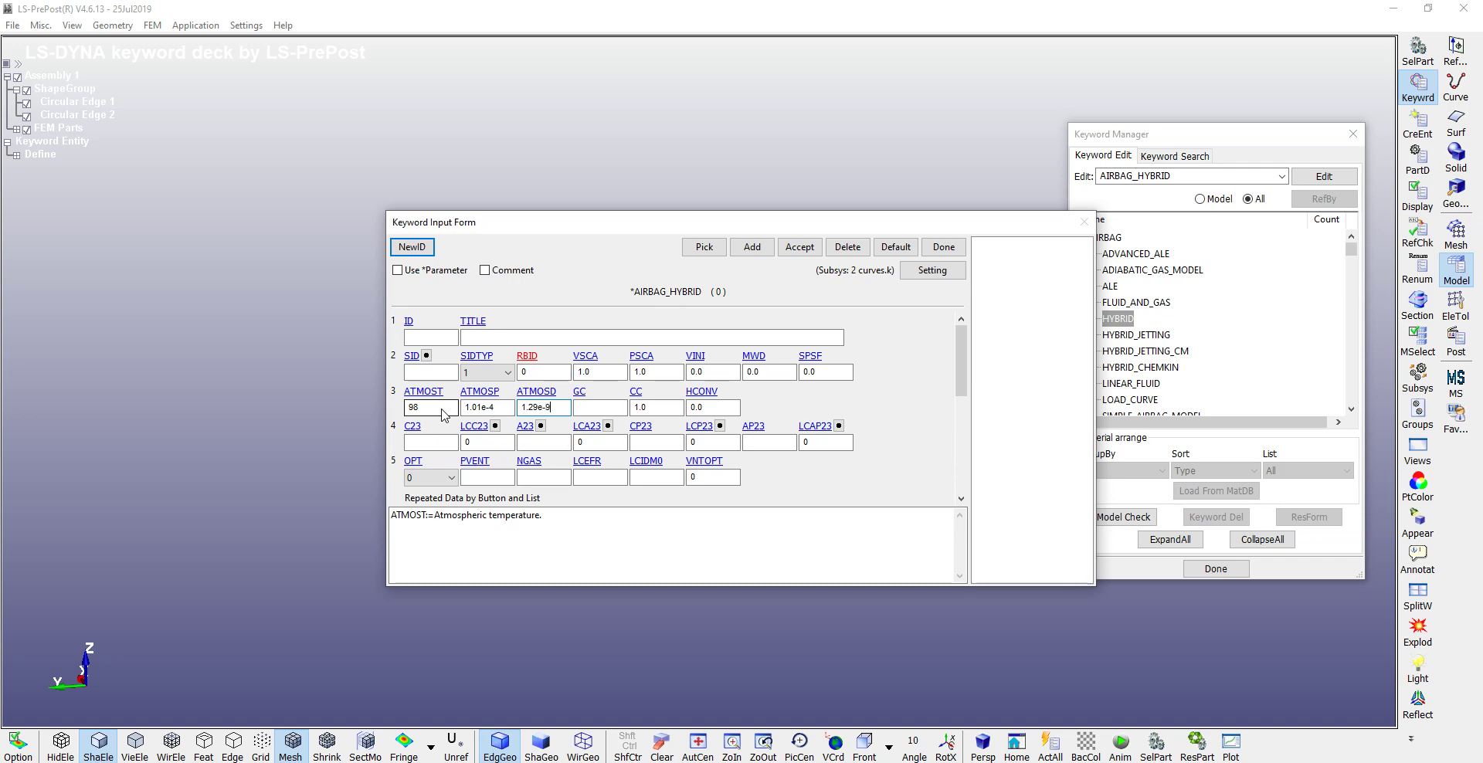
{"action": "left_click", "coordinate": [603, 408]}
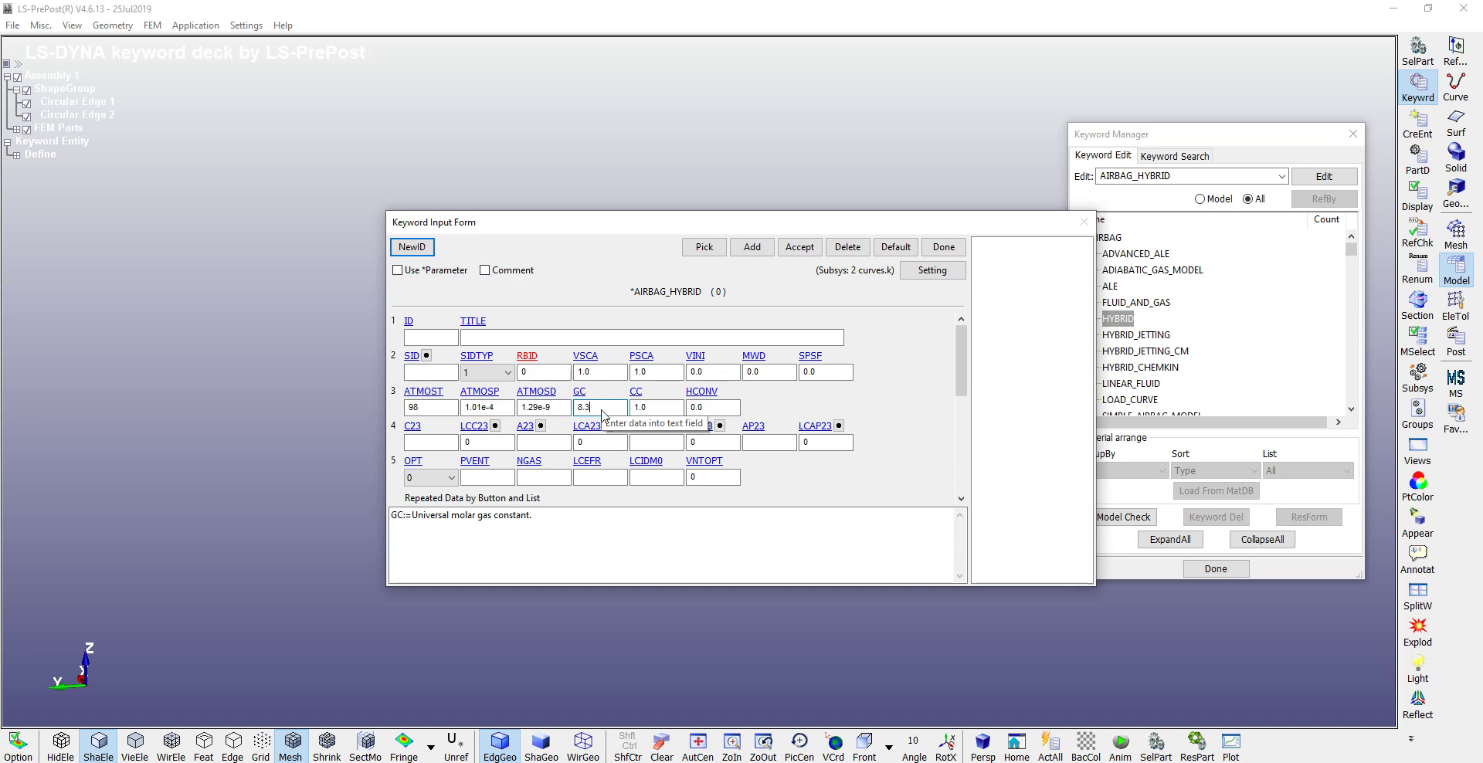
{"action": "key", "text": "Tab"}
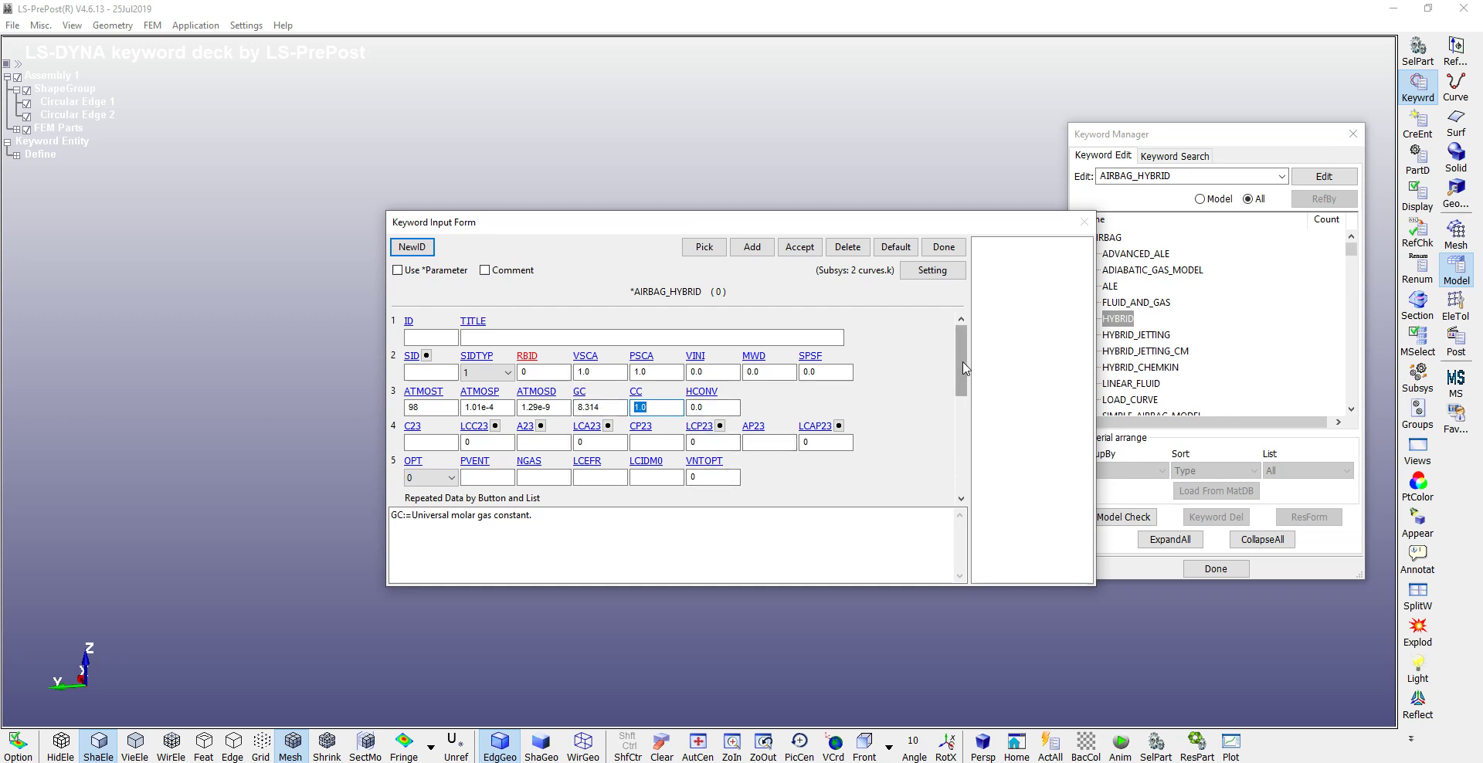
{"action": "left_click_drag", "start_coordinate": [962, 369], "coordinate": [968, 412]}
- Insert gas data row 1 with MW 0.0288, INITM 1, A 29.04, B 0, C 0
{"action": "left_click", "coordinate": [612, 419]}
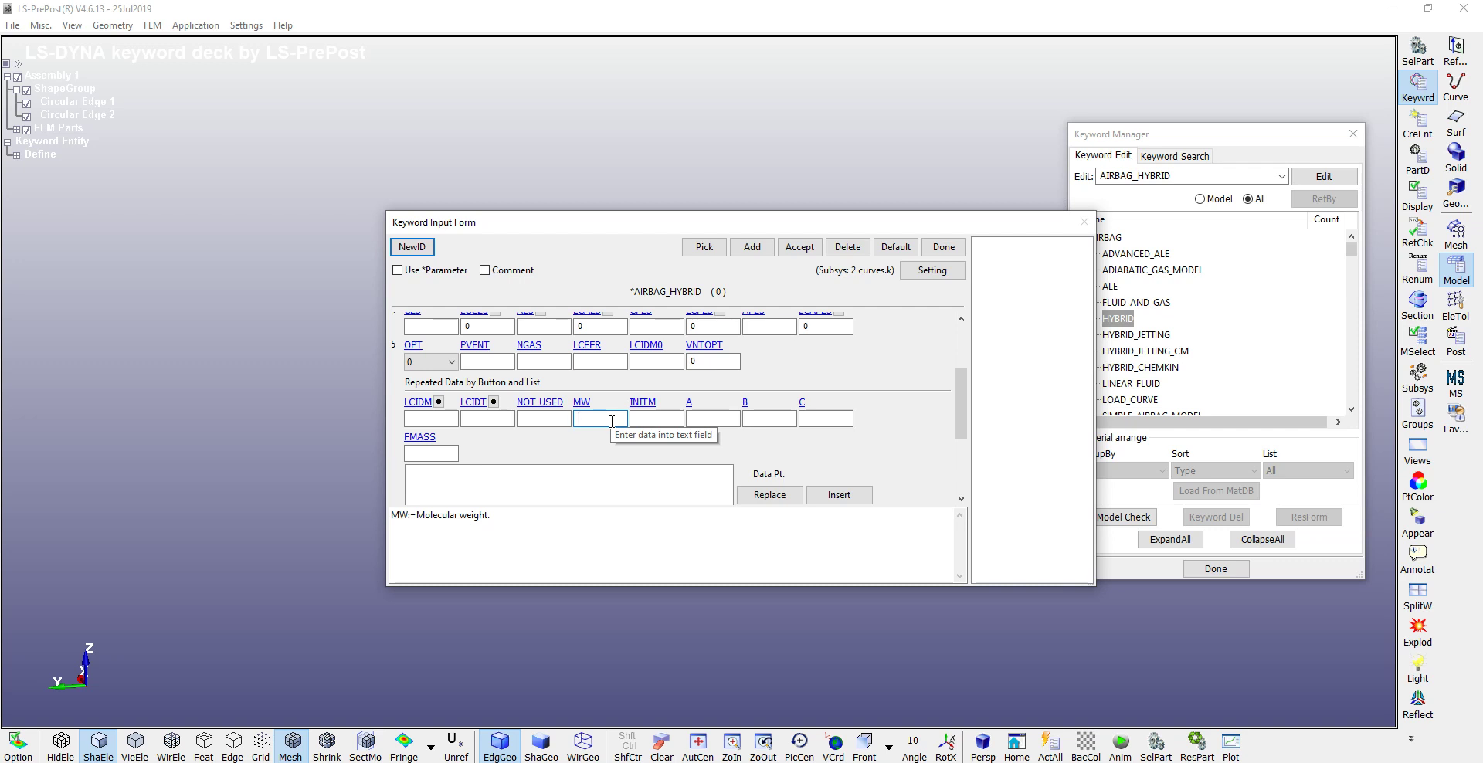
{"action": "type", "text": "0.0288"}
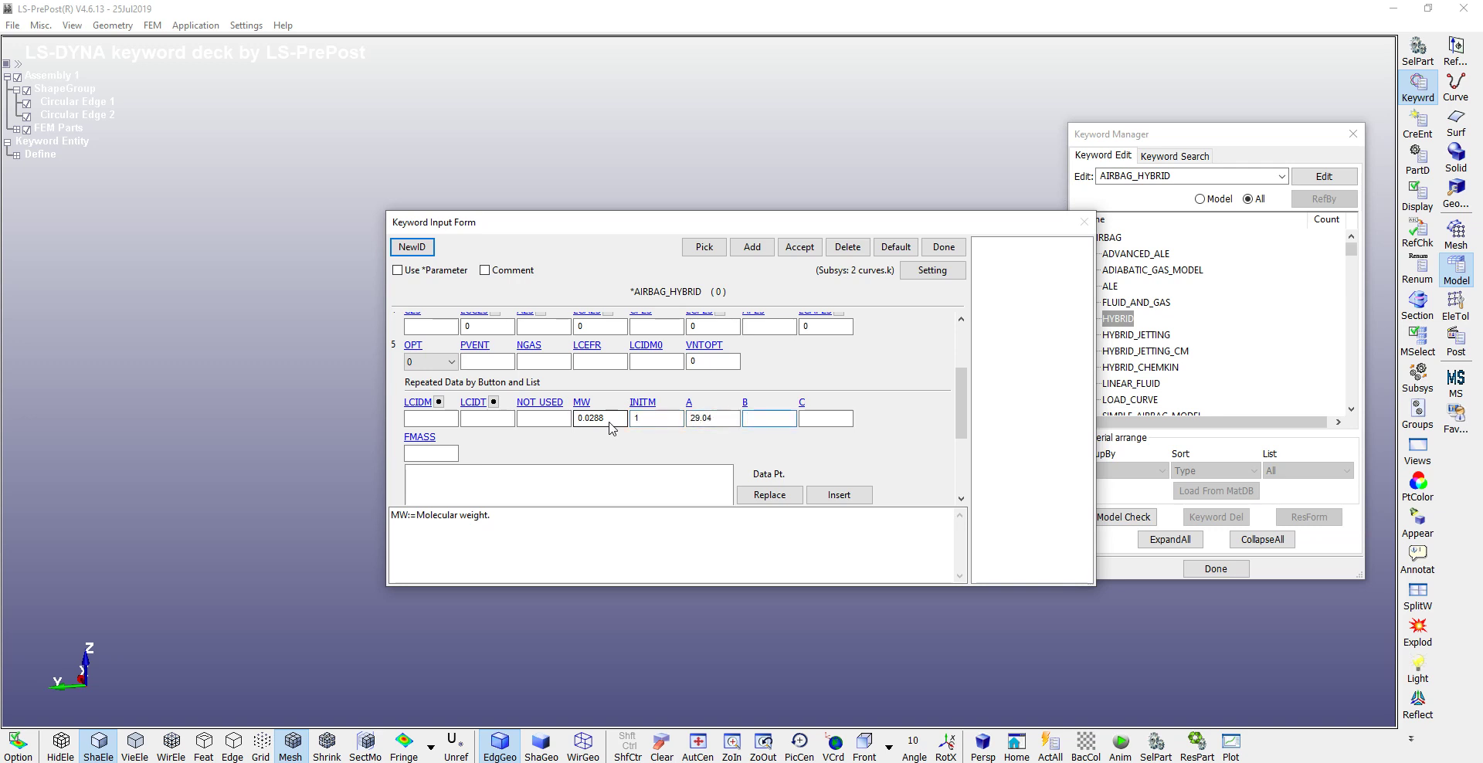
{"action": "left_click", "coordinate": [788, 421]}
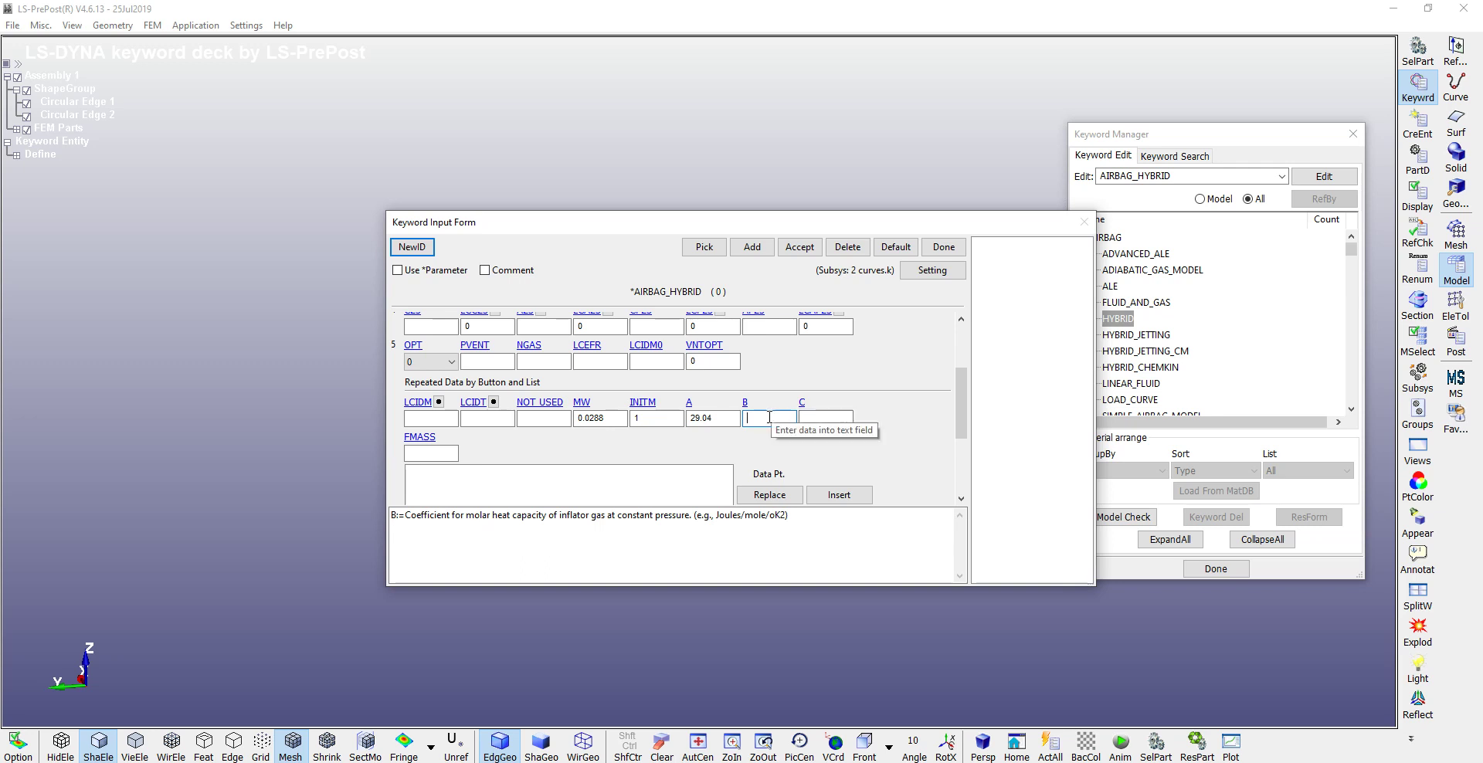
{"action": "type", "text": "0"}
{"action": "left_click_drag", "start_coordinate": [965, 396], "coordinate": [961, 423]}
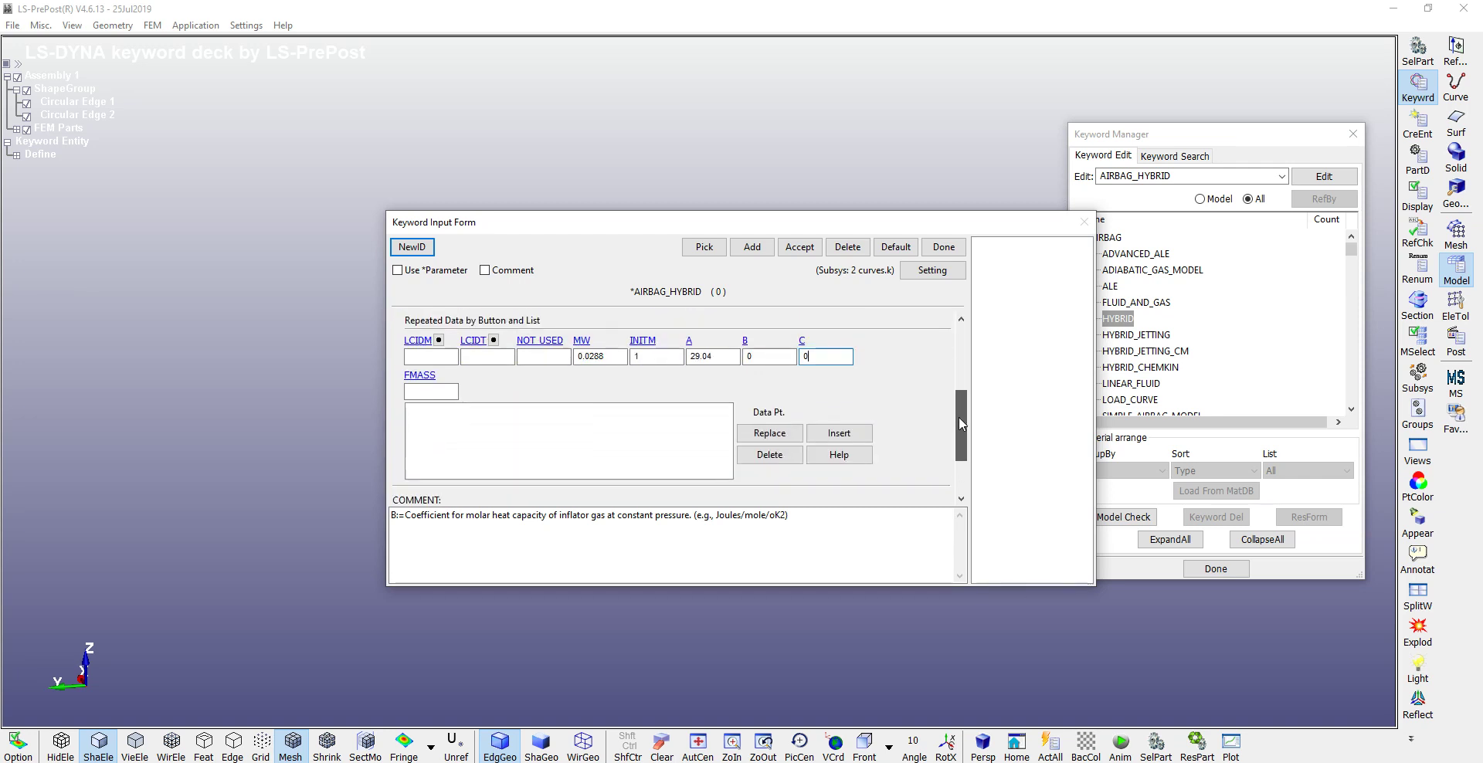
{"action": "left_click", "coordinate": [838, 433]}
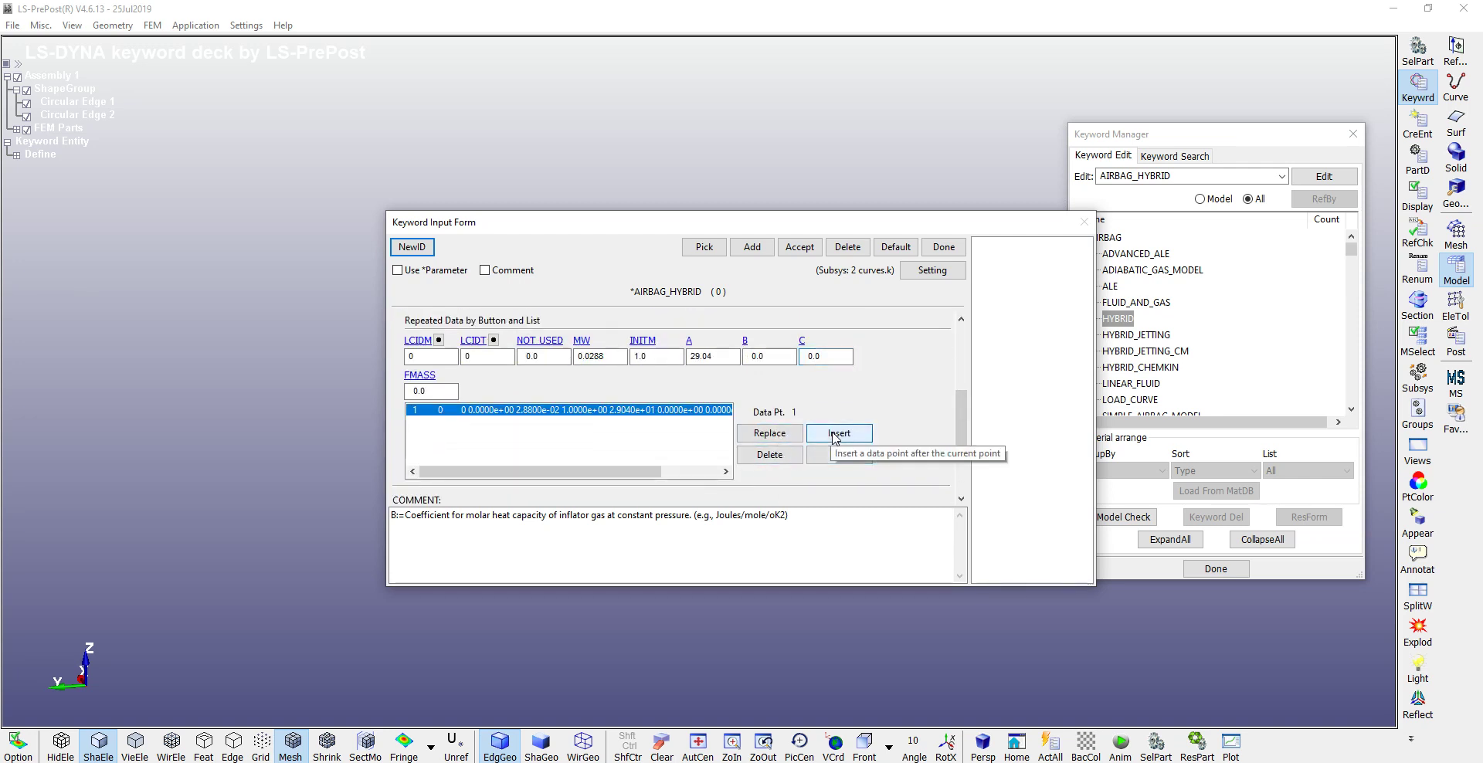
- Link LCIDM to load curve 1 and LCIDT to curve 2 for the first gas
{"action": "left_click_drag", "start_coordinate": [962, 424], "coordinate": [957, 383]}
{"action": "key", "text": "alt+Tab"}
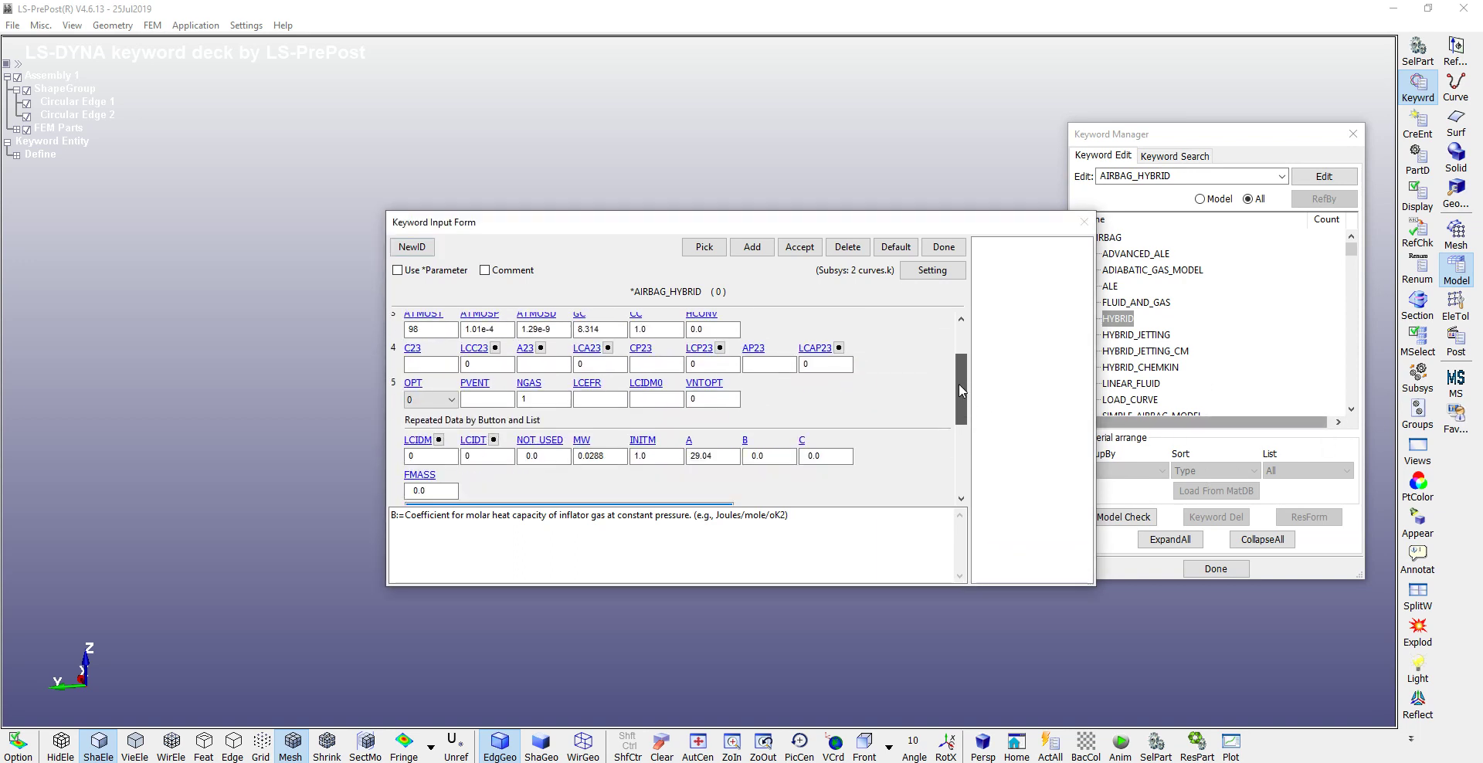
{"action": "left_click", "coordinate": [438, 395]}
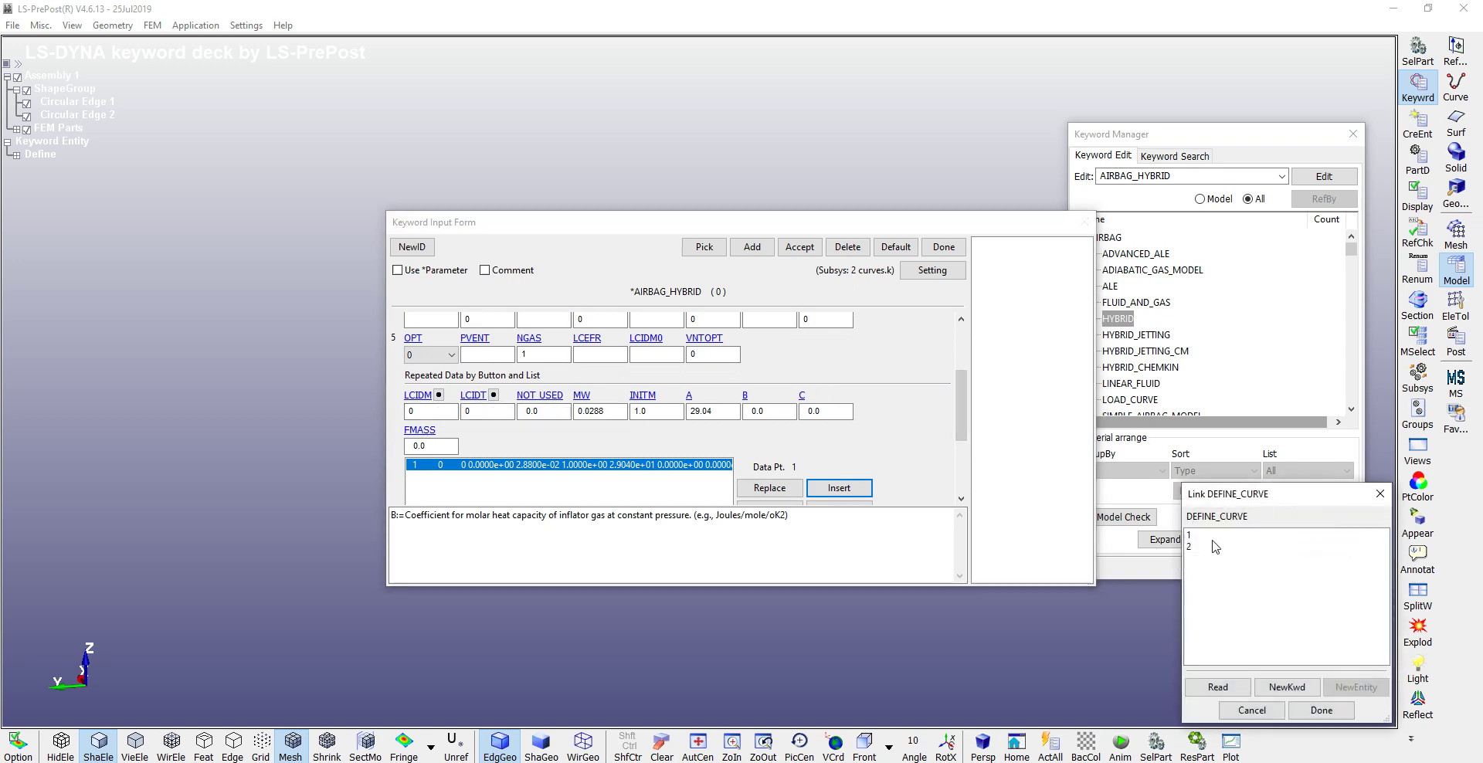
{"action": "left_click", "coordinate": [1210, 535]}
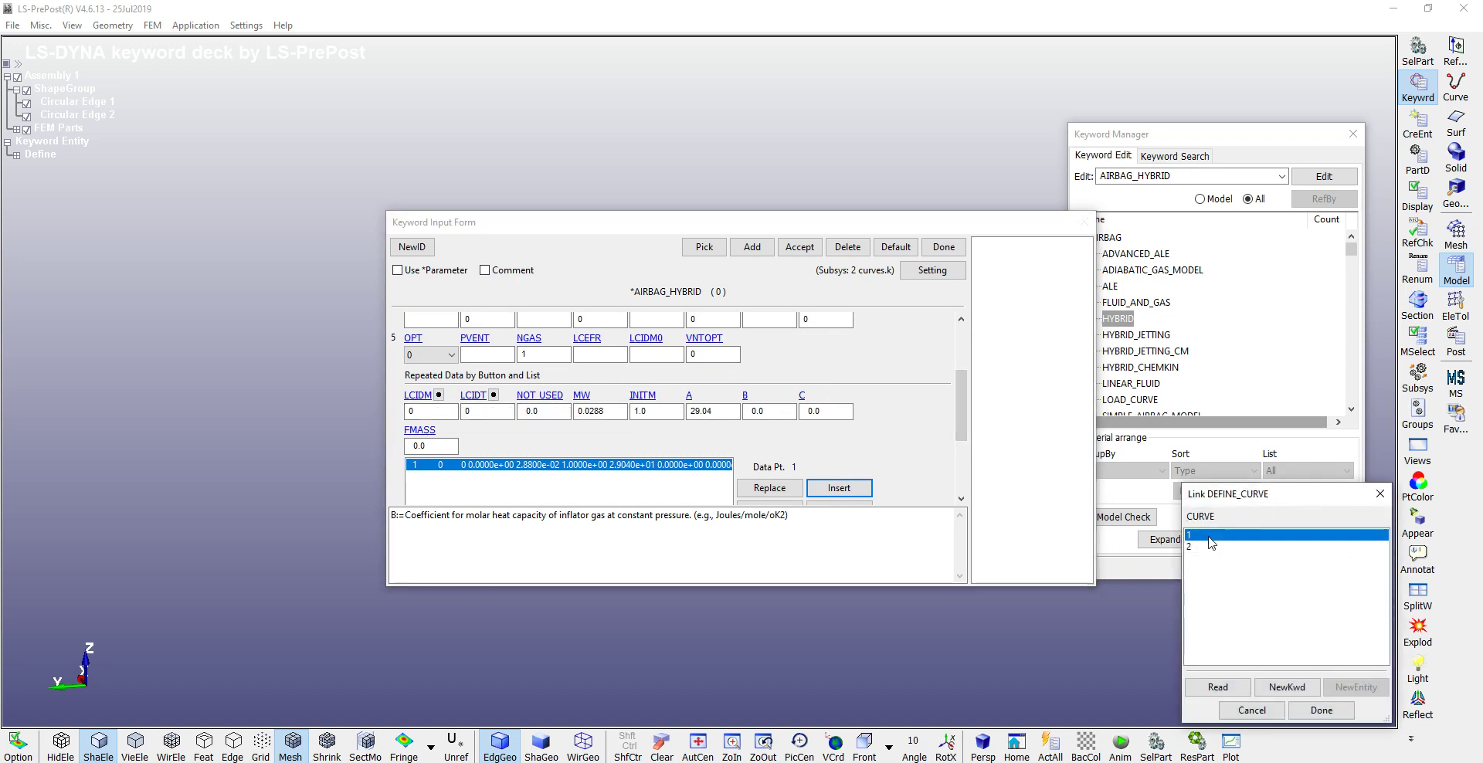
{"action": "left_click", "coordinate": [1321, 710]}
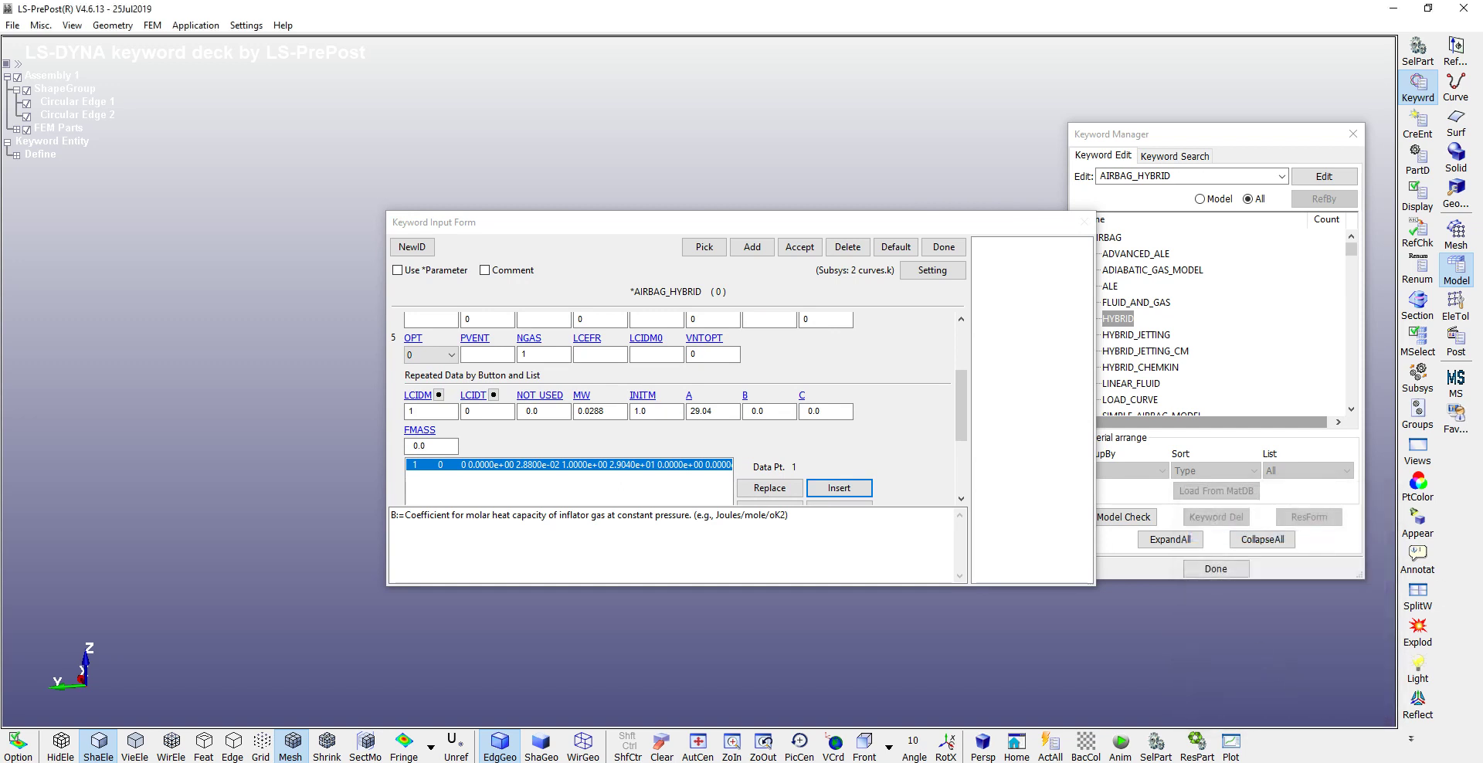
{"action": "left_click", "coordinate": [493, 394]}
{"action": "left_click", "coordinate": [1194, 547]}
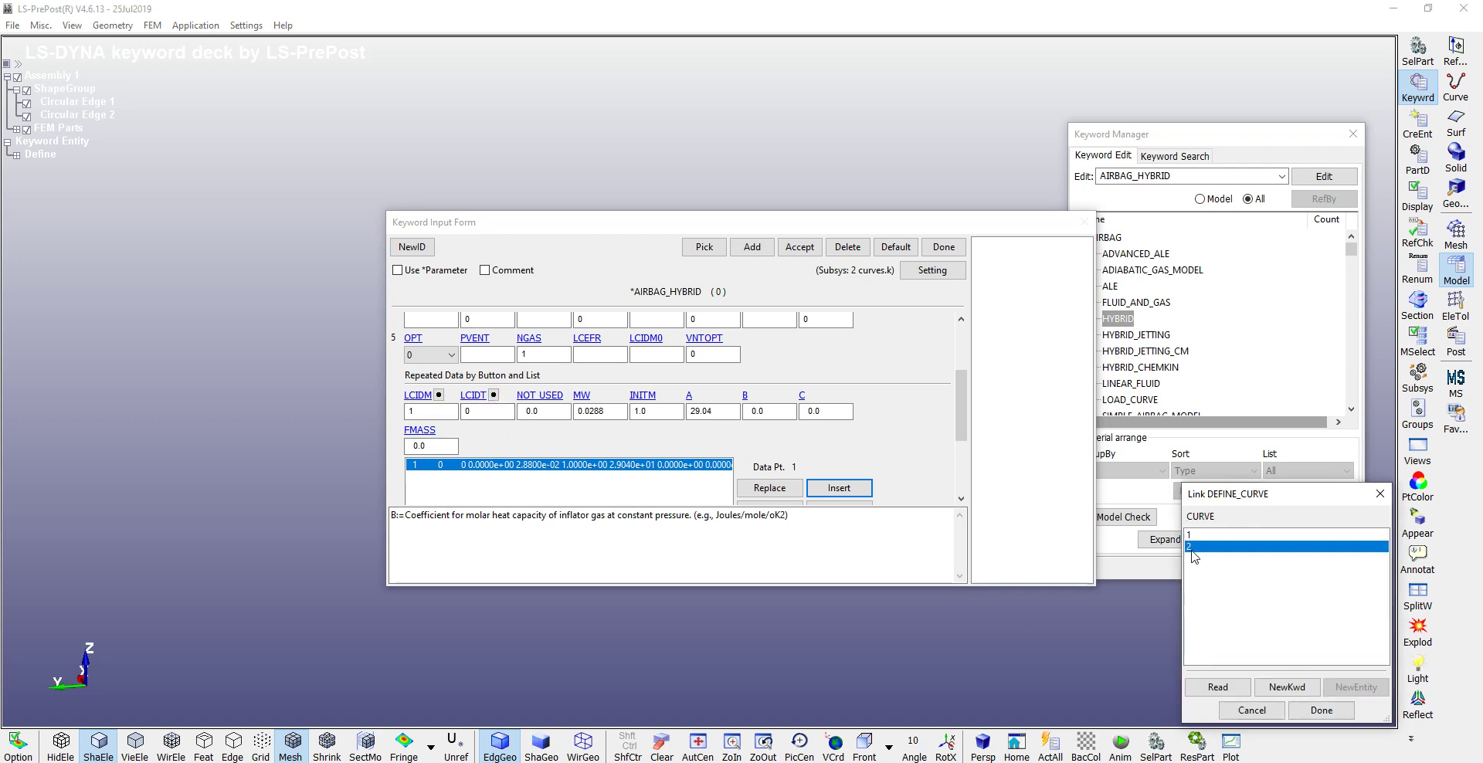
{"action": "left_click", "coordinate": [1320, 711]}
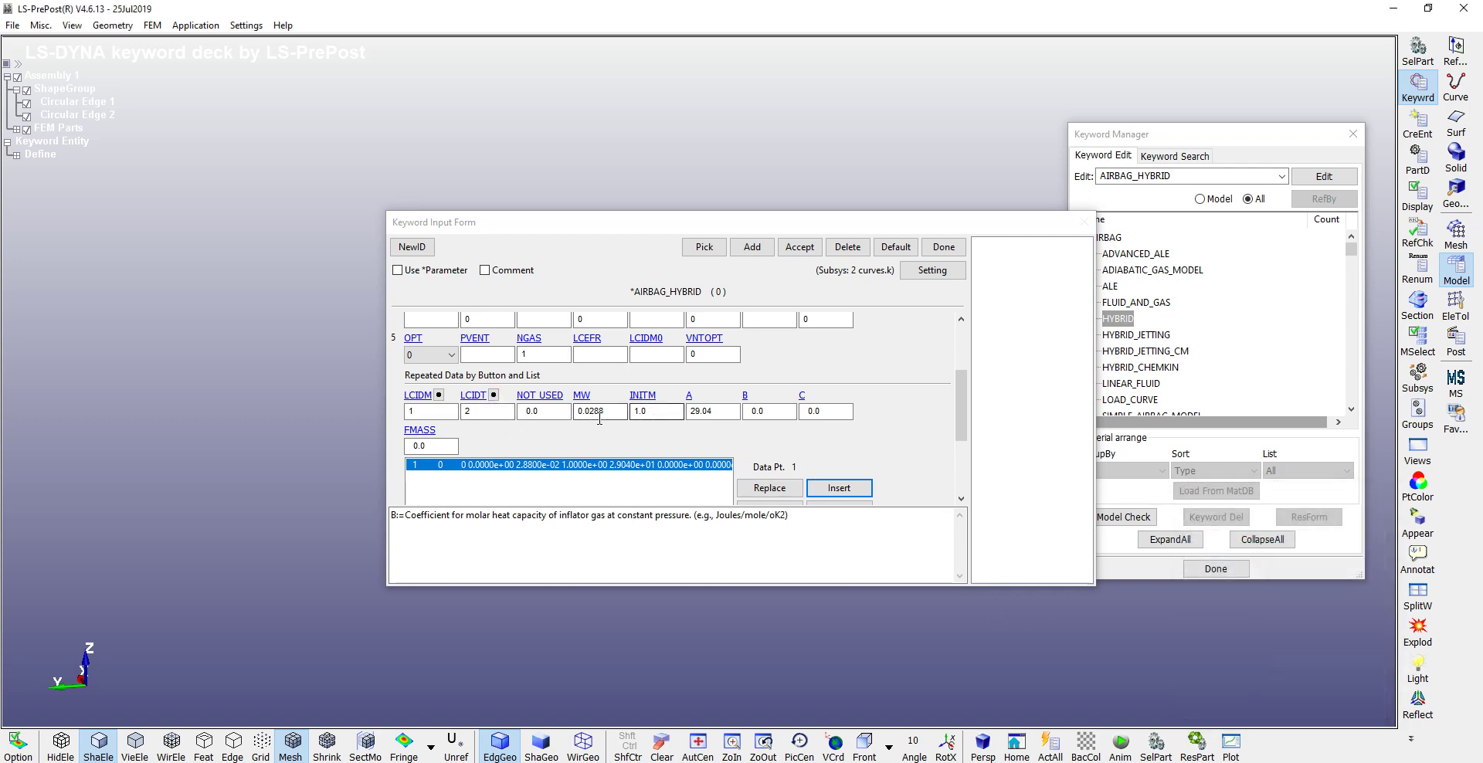
- Insert gas data row 2 with MW 0.0225, INITM 0, A 35.9, B 0, C 0
{"action": "left_click", "coordinate": [622, 412]}
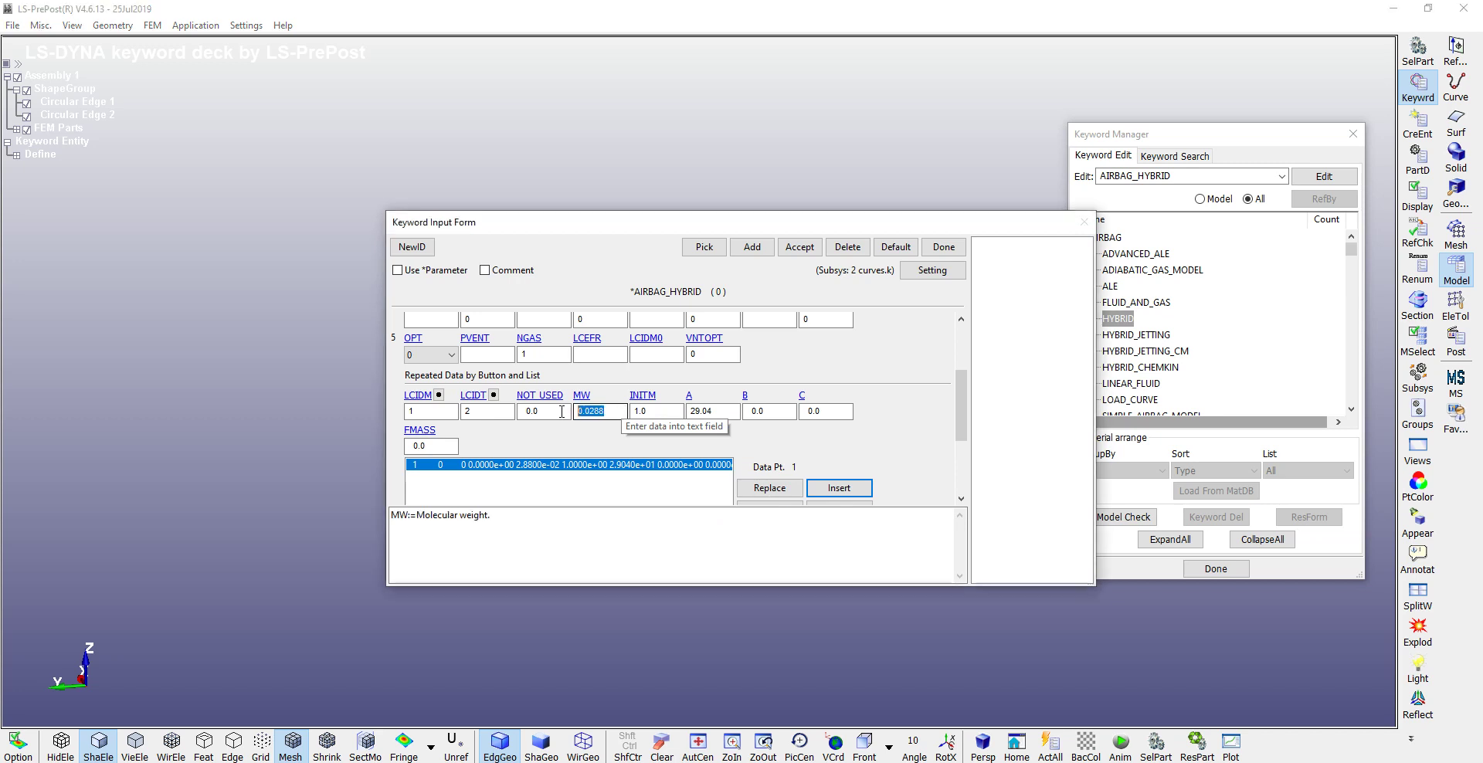
{"action": "key", "text": "BackSpace"}
{"action": "key", "text": "BackSpace"}
{"action": "key", "text": "BackSpace"}
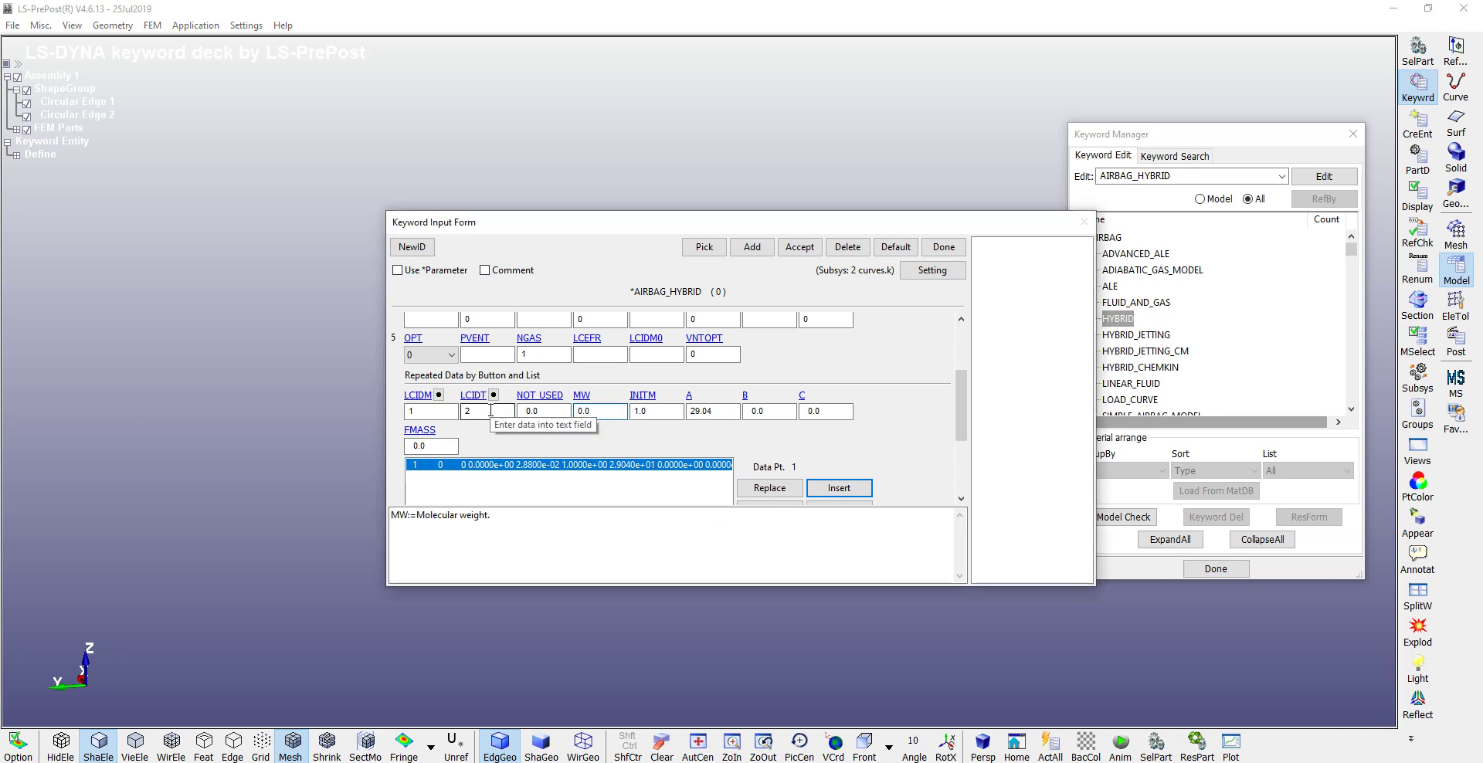
{"action": "type", "text": "225"}
{"action": "key", "text": "Tab"}
{"action": "type", "text": "0"}
{"action": "key", "text": "Tab"}
{"action": "type", "text": "35"}
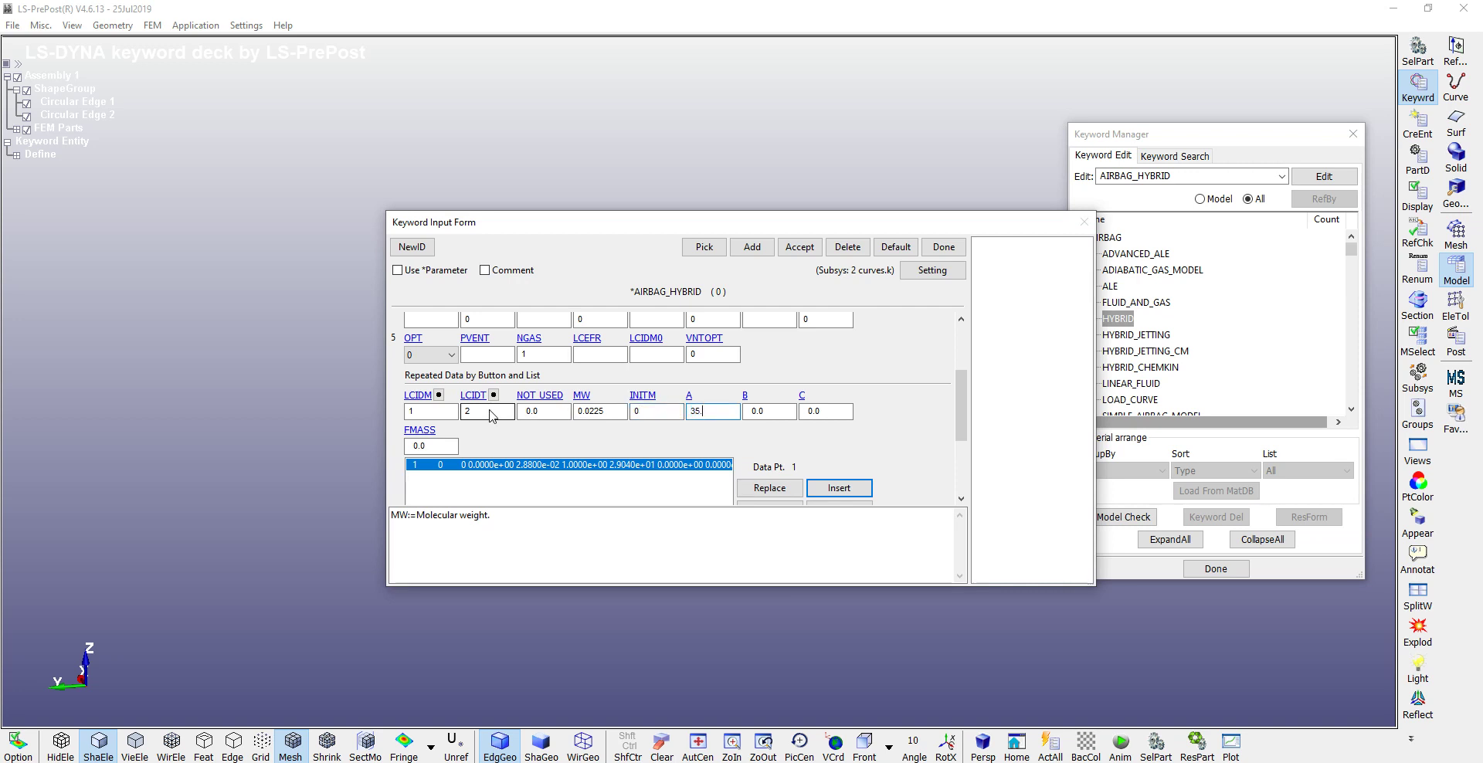
{"action": "type", "text": ".9"}
{"action": "key", "text": "Tab"}
{"action": "type", "text": "0"}
{"action": "key", "text": "Tab"}
{"action": "type", "text": "0"}
{"action": "left_click", "coordinate": [839, 488]}
- Accept *AIRBAG_HYBRID card 1, close its form, and readjust the disc view
{"action": "scroll", "coordinate": [969, 382], "scroll_direction": "up", "scroll_amount": 1}
{"action": "scroll", "coordinate": [968, 383], "scroll_direction": "down", "scroll_amount": 1}
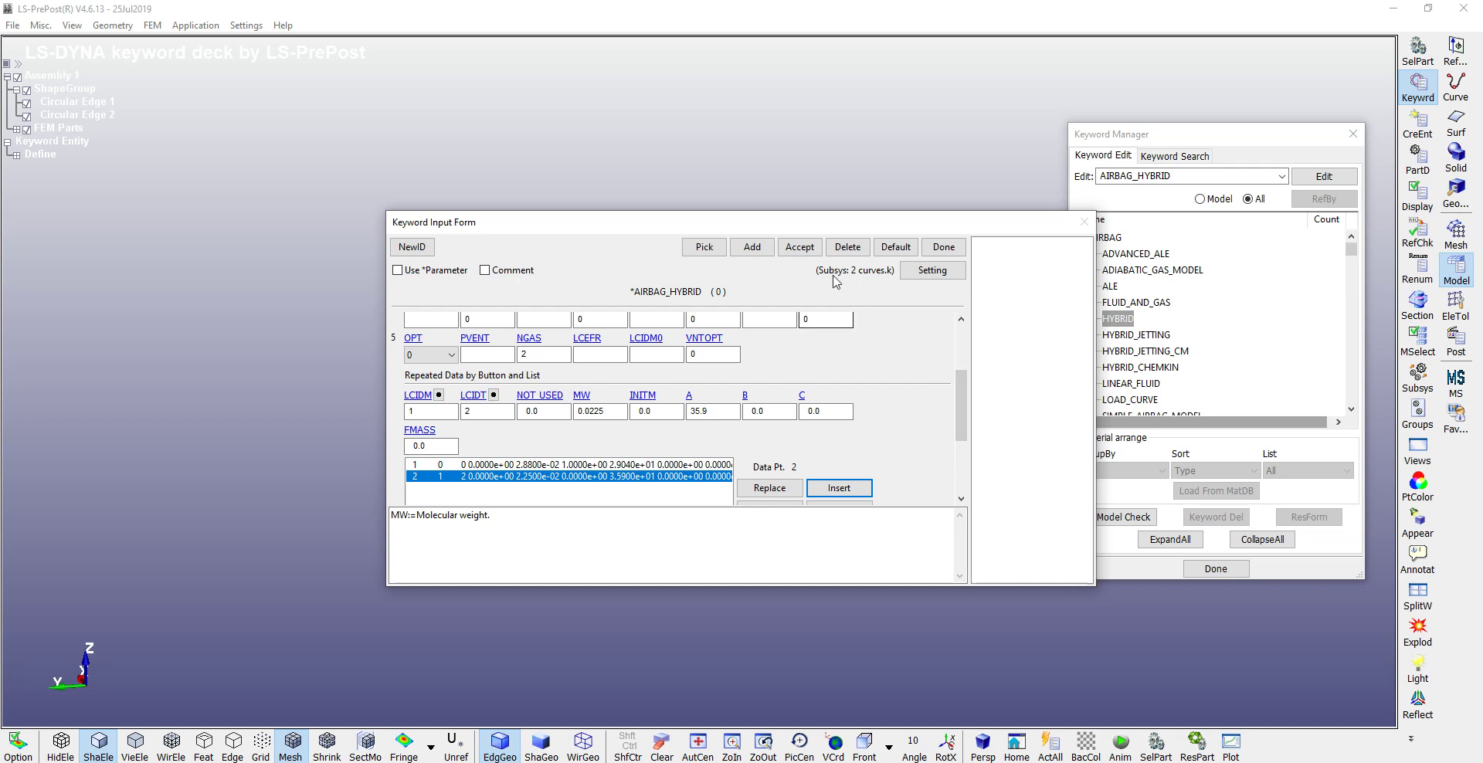
{"action": "left_click", "coordinate": [801, 247]}
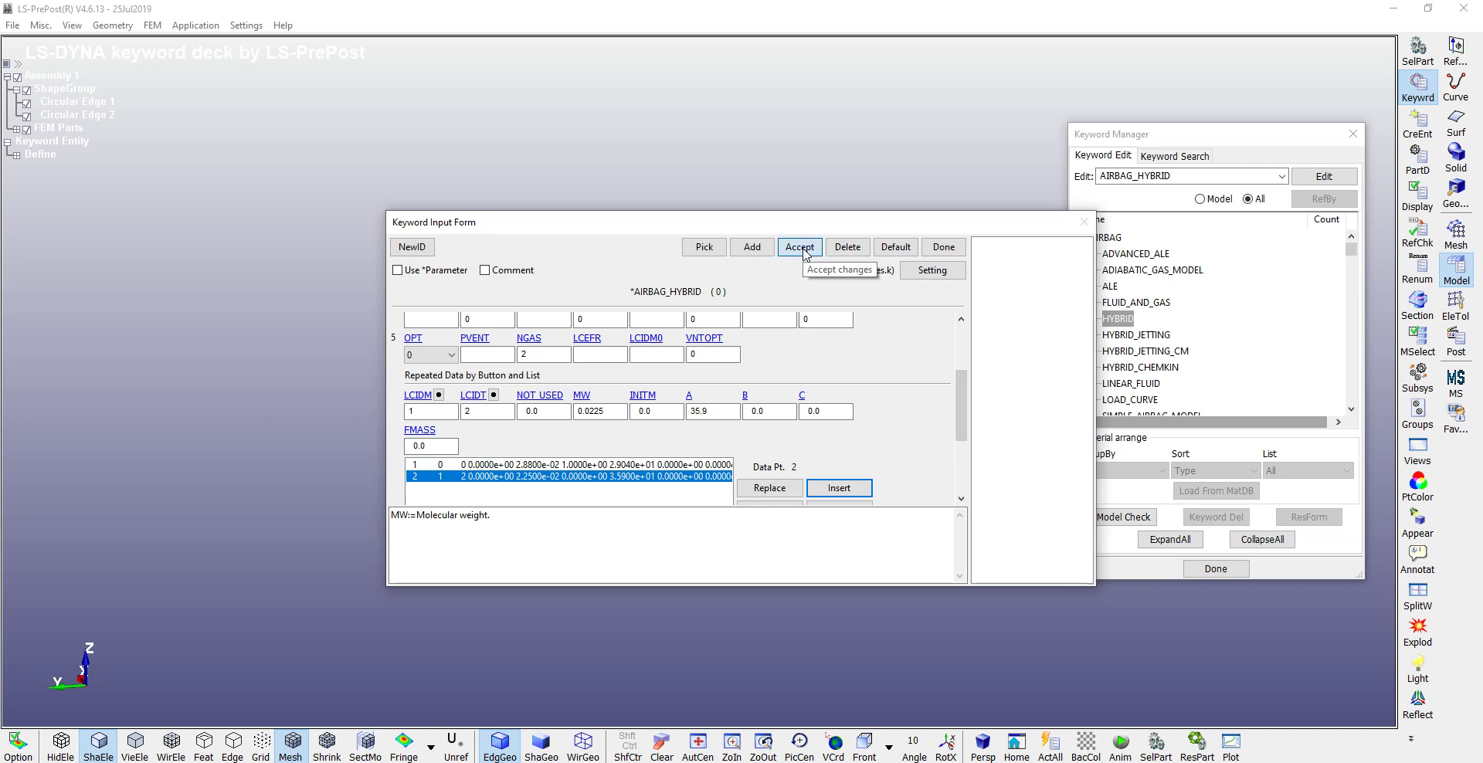
{"action": "scroll", "coordinate": [961, 371], "scroll_direction": "up", "scroll_amount": 5}
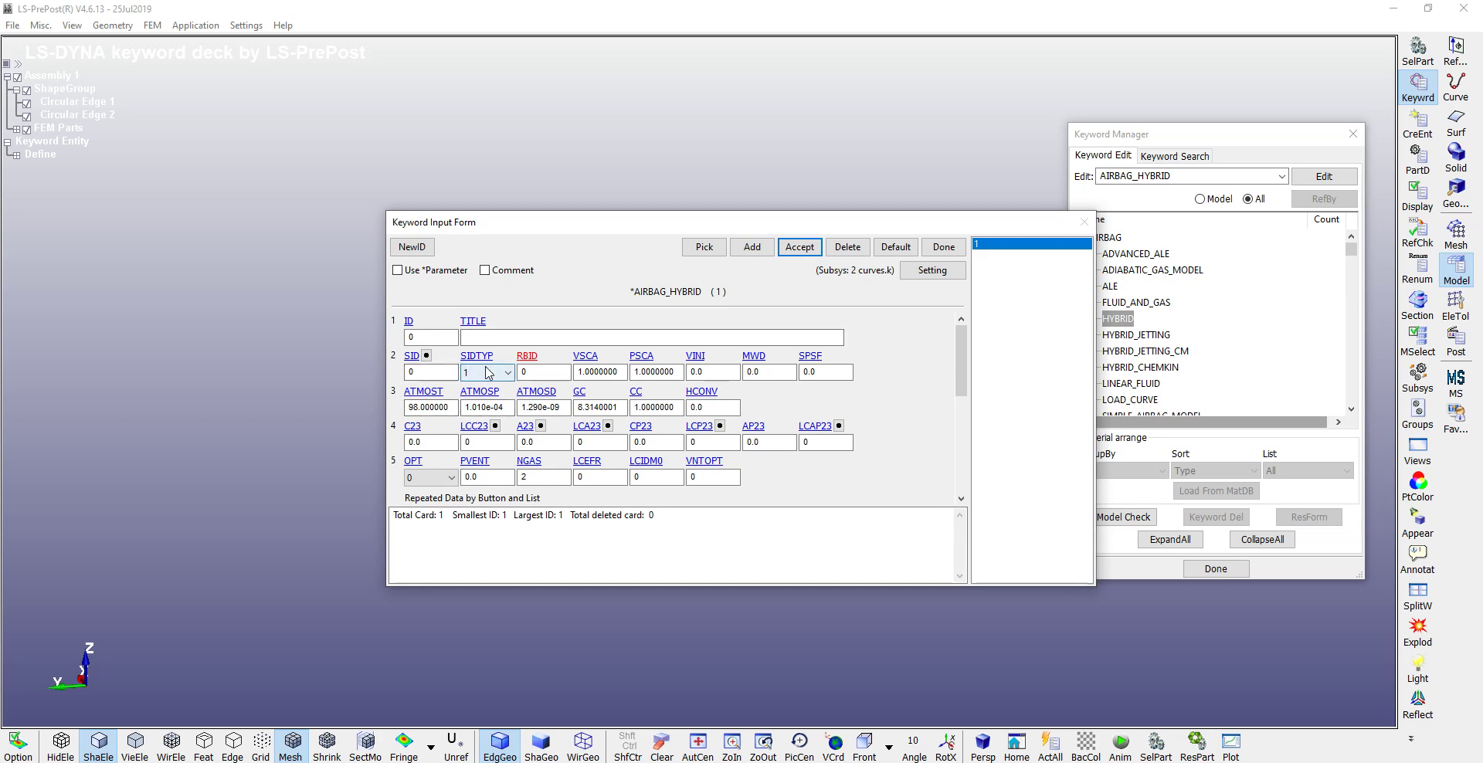
{"action": "left_click", "coordinate": [943, 247]}
{"action": "middle_click_drag", "start_coordinate": [860, 373], "coordinate": [845, 387], "text": "shift"}
{"action": "scroll", "coordinate": [845, 387], "scroll_direction": "up", "scroll_amount": 3}
{"action": "scroll", "coordinate": [837, 386], "scroll_direction": "down", "scroll_amount": 3}
{"action": "left_click_drag", "start_coordinate": [784, 344], "coordinate": [777, 323], "text": "shift"}
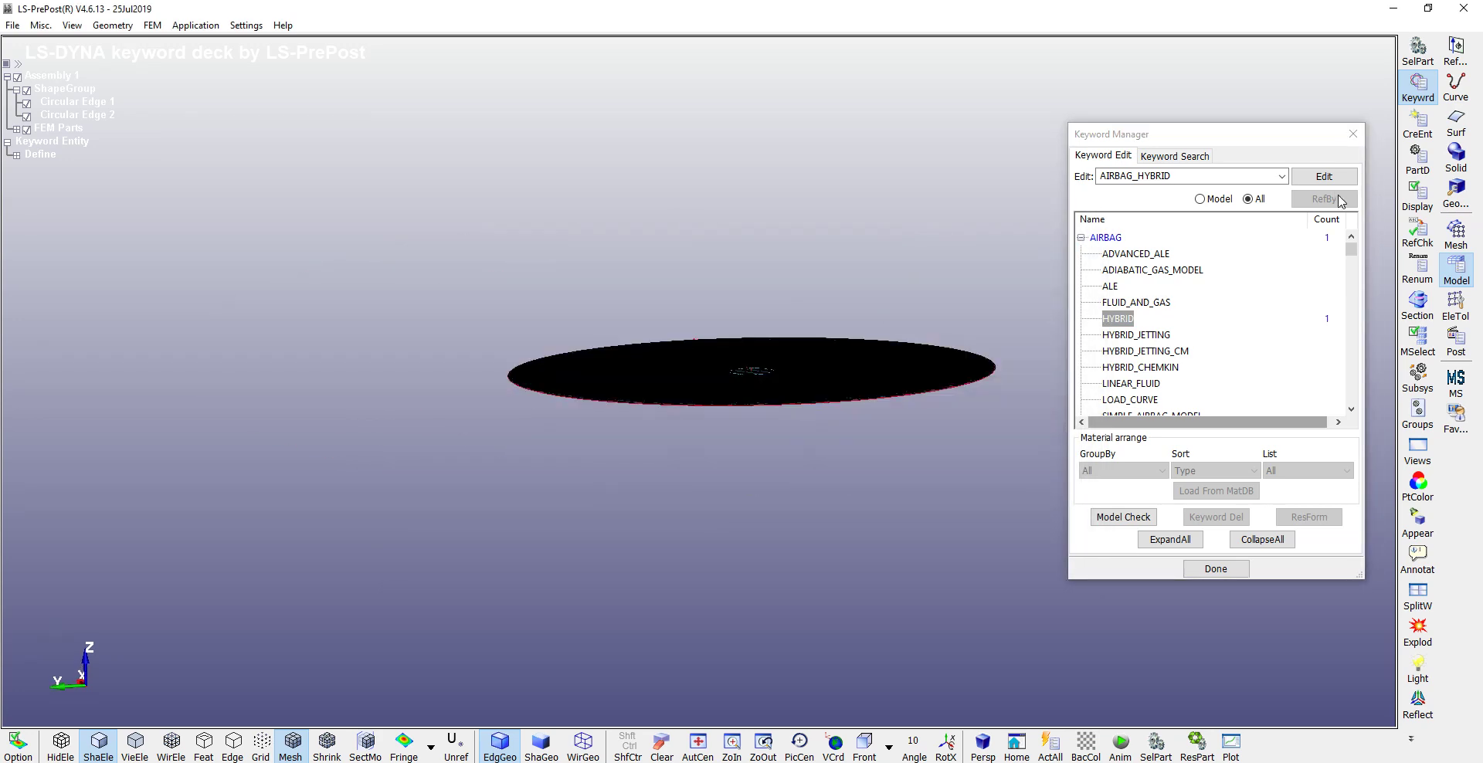
{"action": "left_click", "coordinate": [1418, 51]}
{"action": "left_click", "coordinate": [1456, 234]}
- Create *SET_PART 1 from all active disc parts, then clear the set highlighting
{"action": "left_click", "coordinate": [1465, 280]}
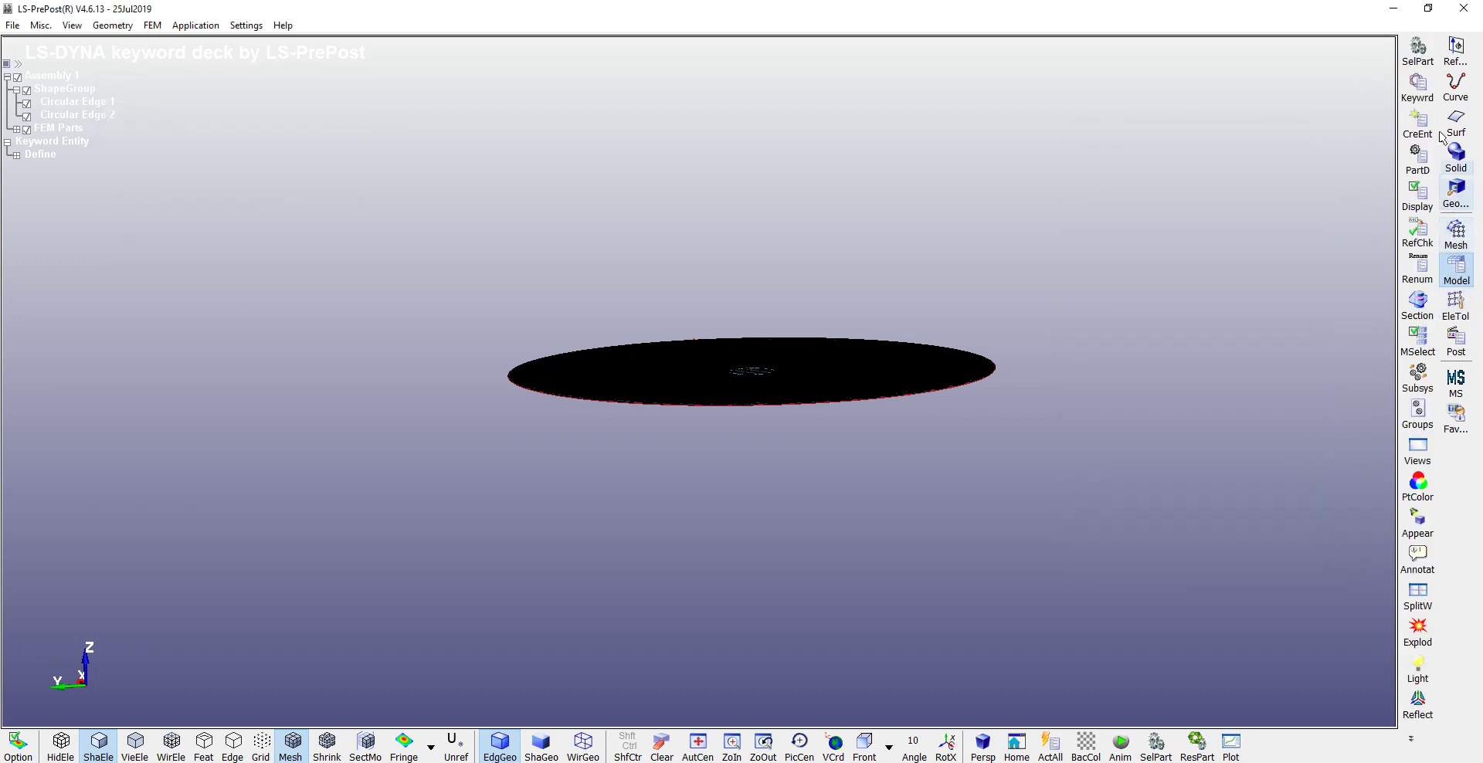
{"action": "left_click", "coordinate": [1418, 122]}
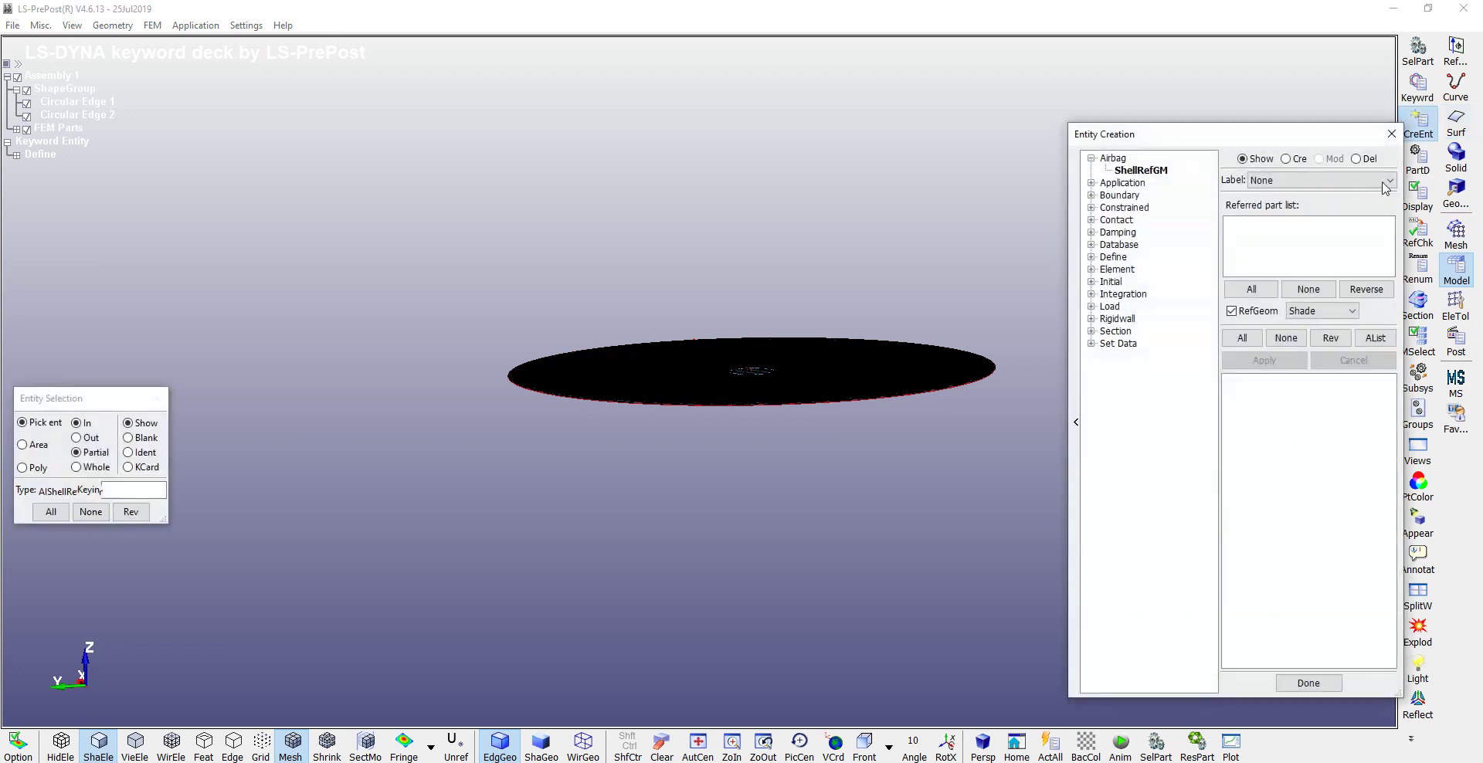
{"action": "left_click", "coordinate": [1092, 345]}
{"action": "left_click", "coordinate": [1146, 394]}
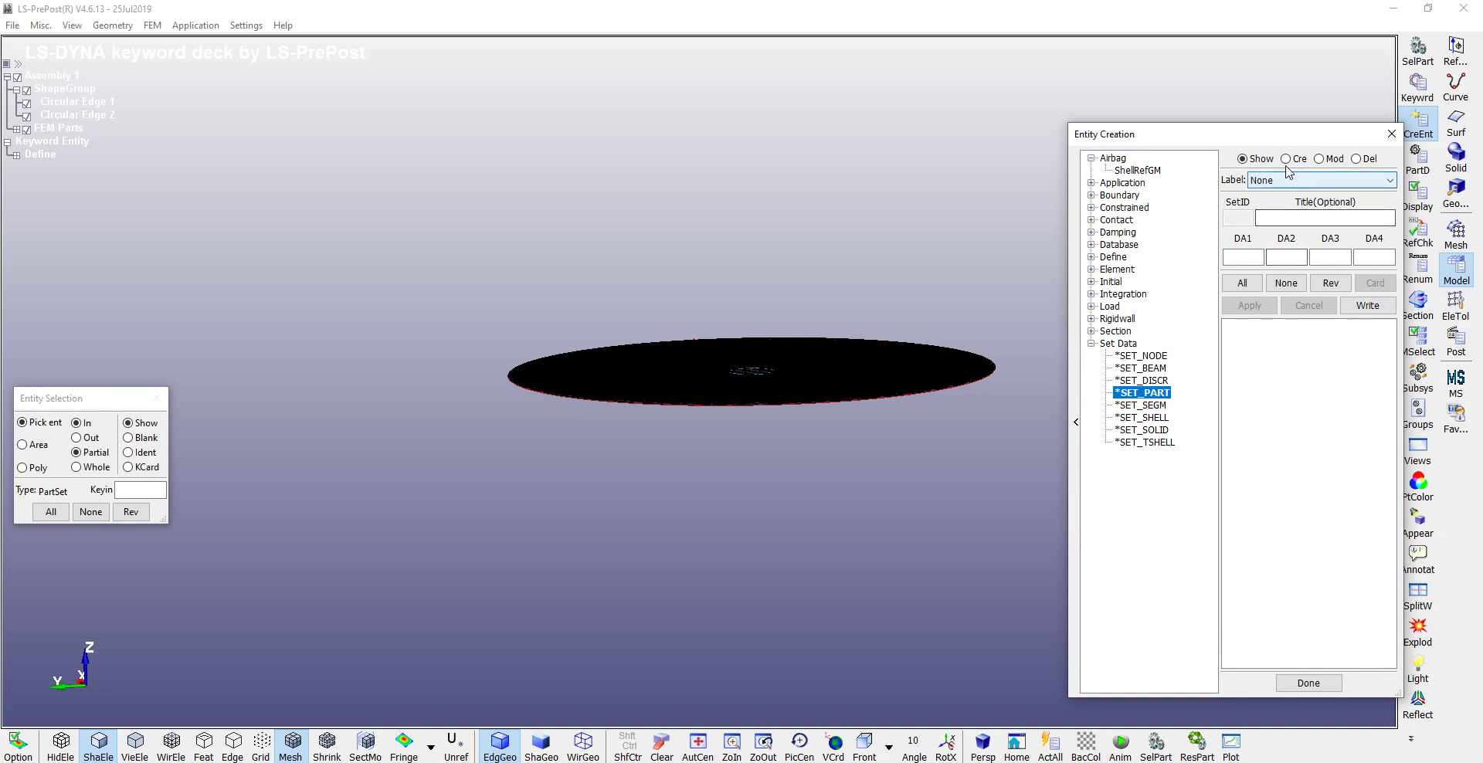
{"action": "left_click", "coordinate": [1286, 158]}
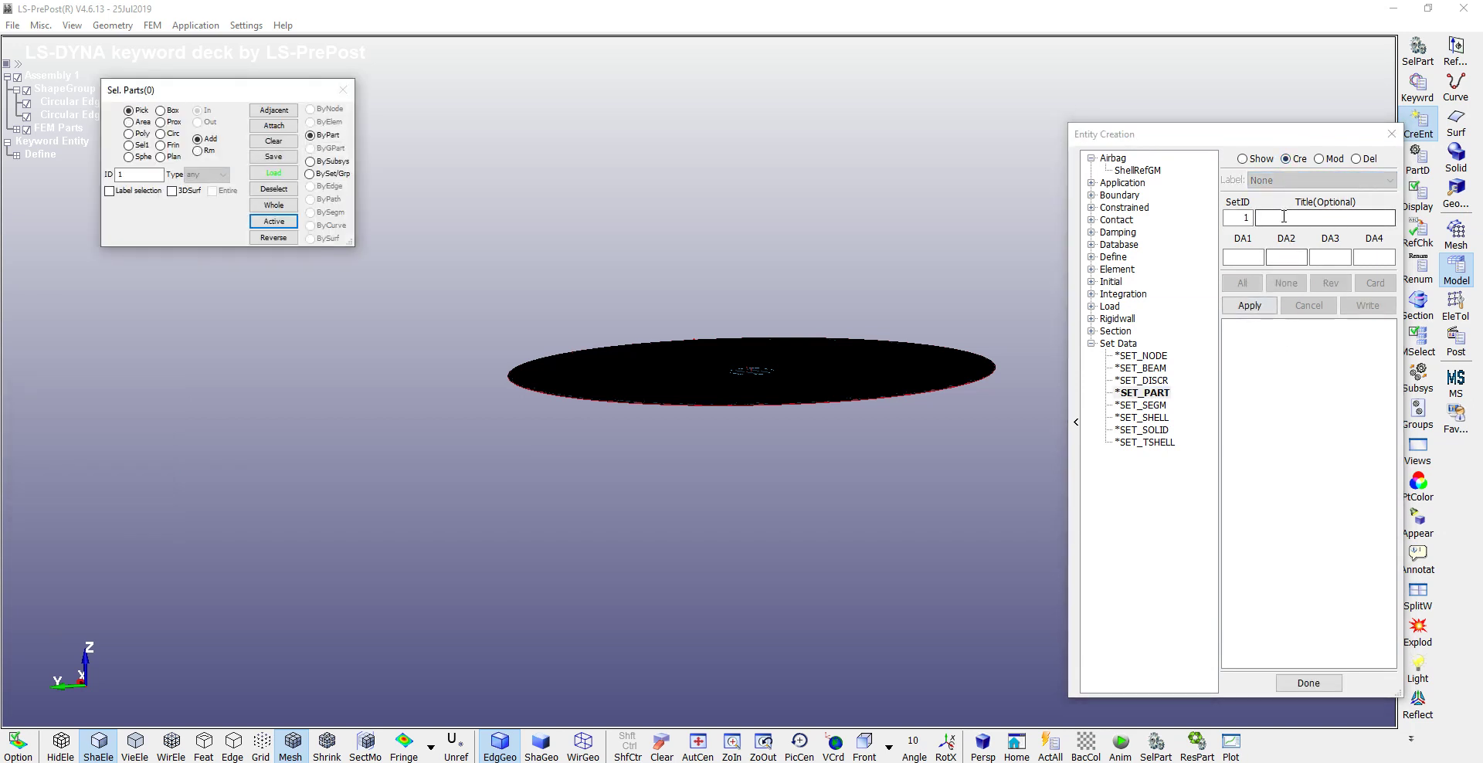
{"action": "left_click", "coordinate": [275, 222]}
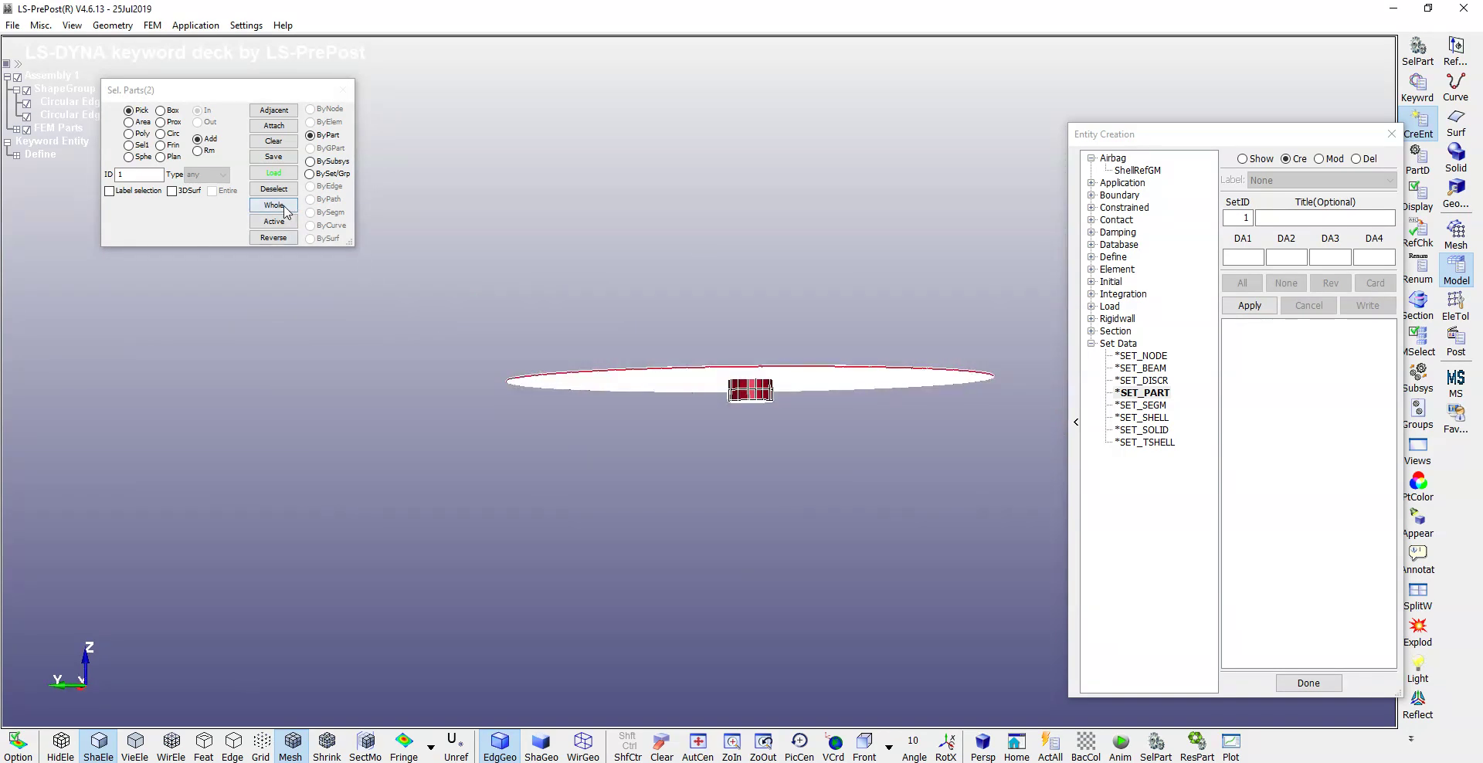
{"action": "left_click", "coordinate": [274, 222]}
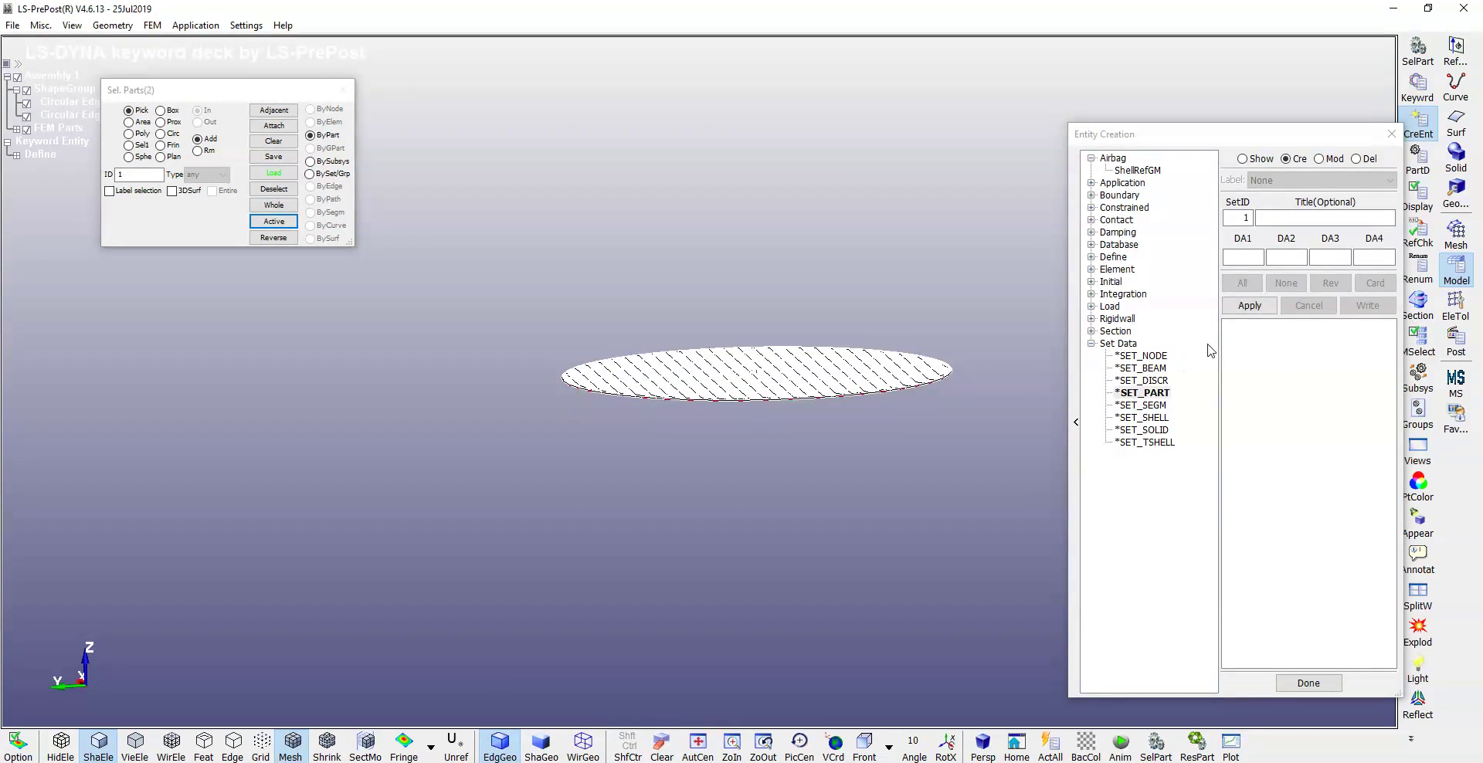
{"action": "left_click", "coordinate": [1250, 306]}
{"action": "left_click", "coordinate": [1242, 158]}
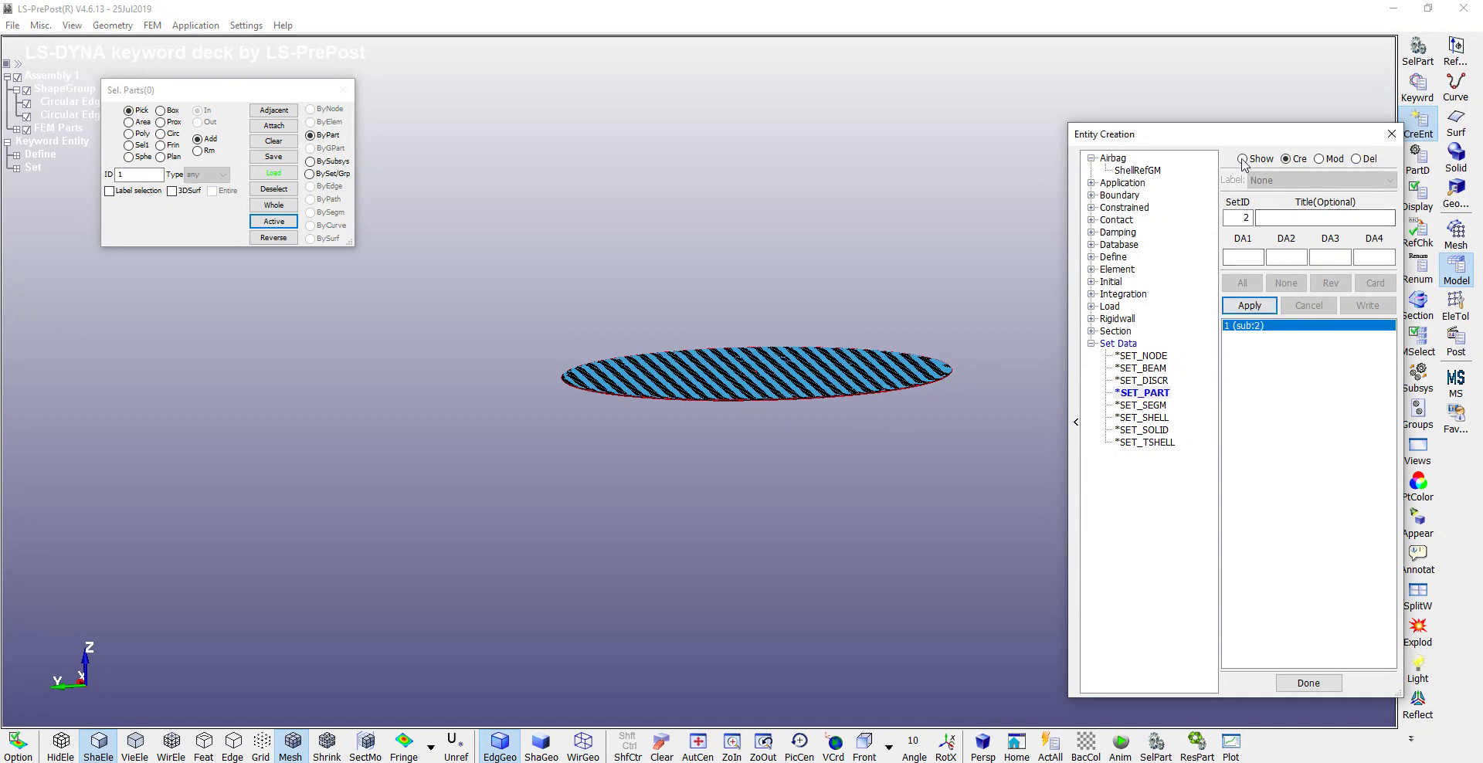
{"action": "left_click", "coordinate": [1286, 283]}
{"action": "left_click_drag", "start_coordinate": [727, 383], "coordinate": [729, 403], "text": "ctrl"}
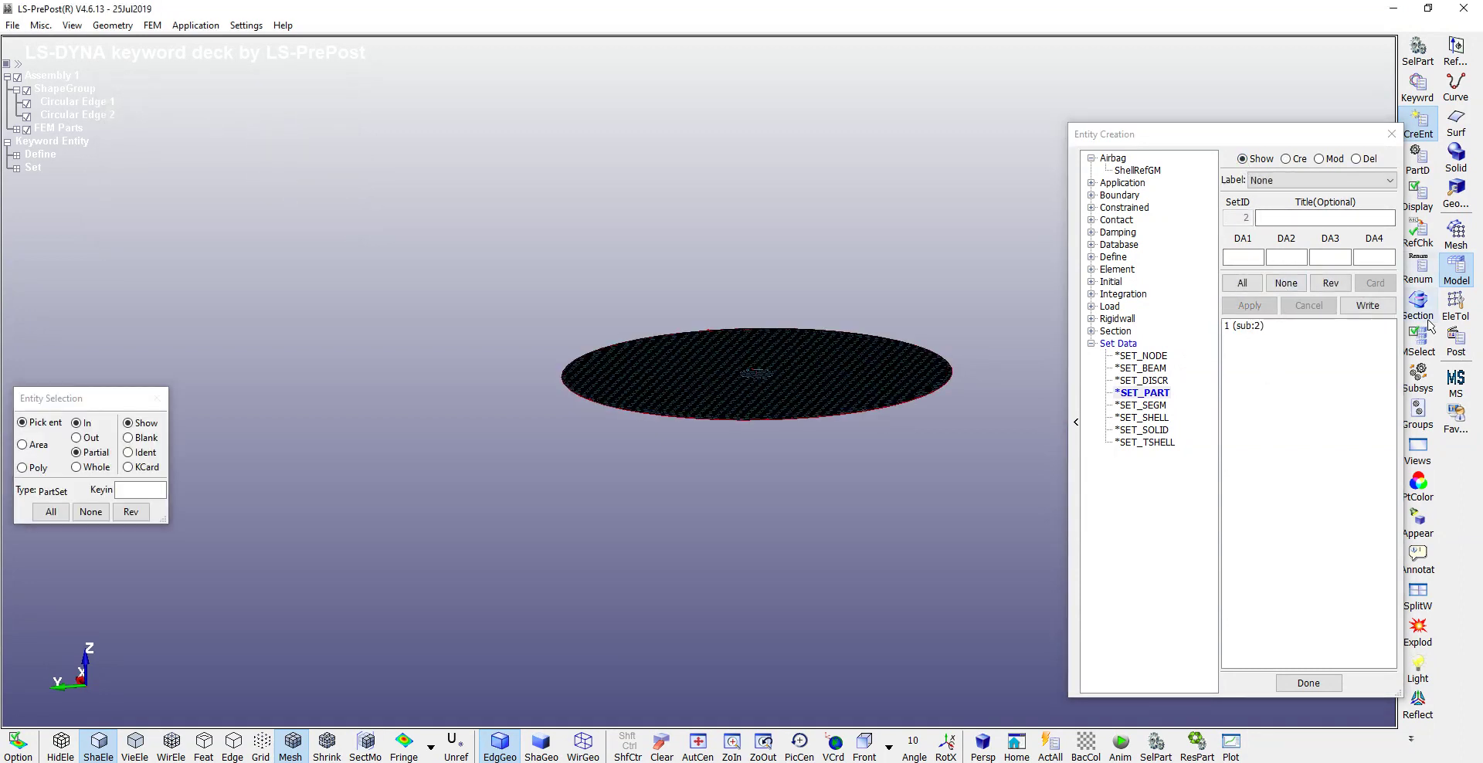
{"action": "left_click", "coordinate": [1456, 341]}
- Reopen the Keyword Manager, collapse AIRBAG, and list all available keywords
{"action": "left_click", "coordinate": [1456, 272]}
{"action": "left_click", "coordinate": [1425, 91]}
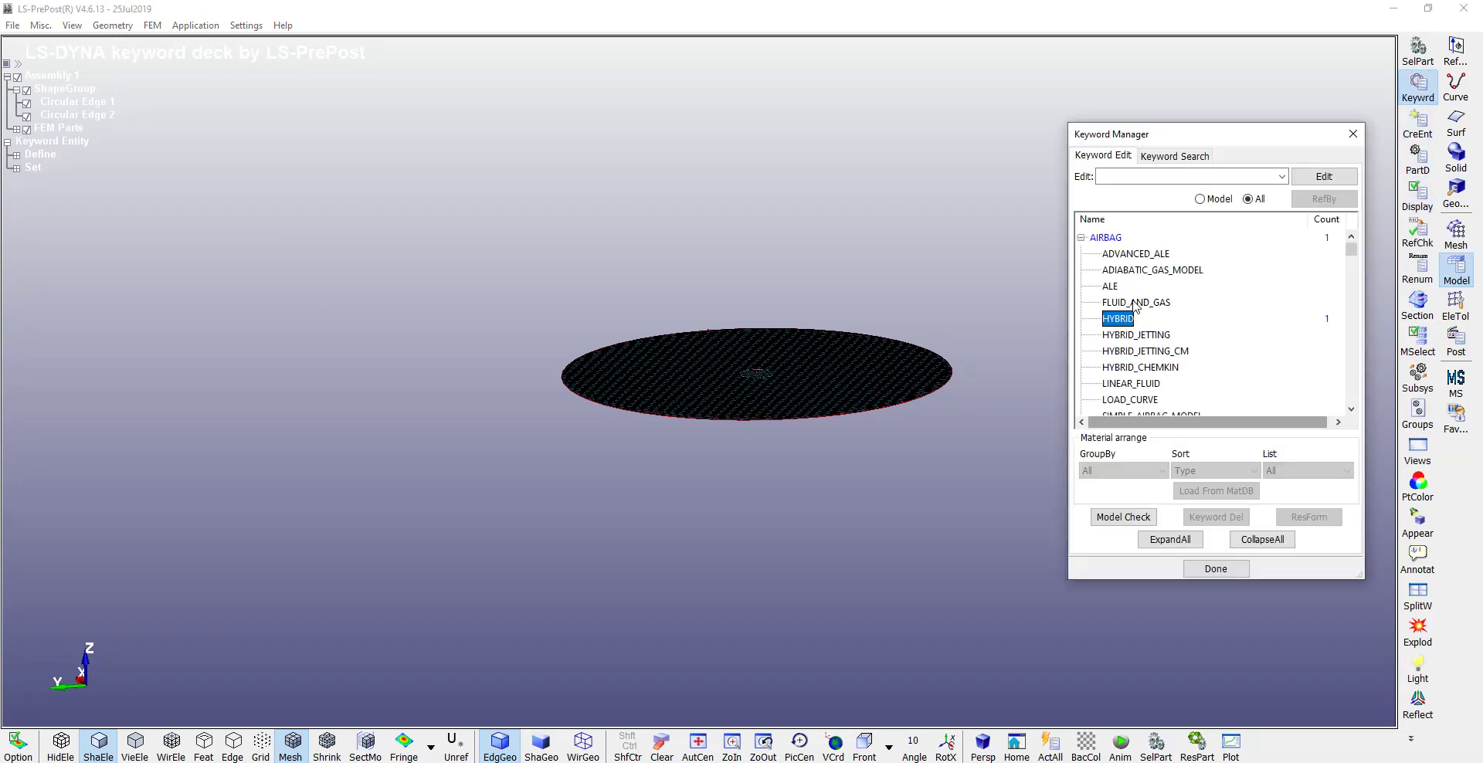
{"action": "left_click", "coordinate": [1082, 237]}
{"action": "left_click", "coordinate": [1105, 237]}
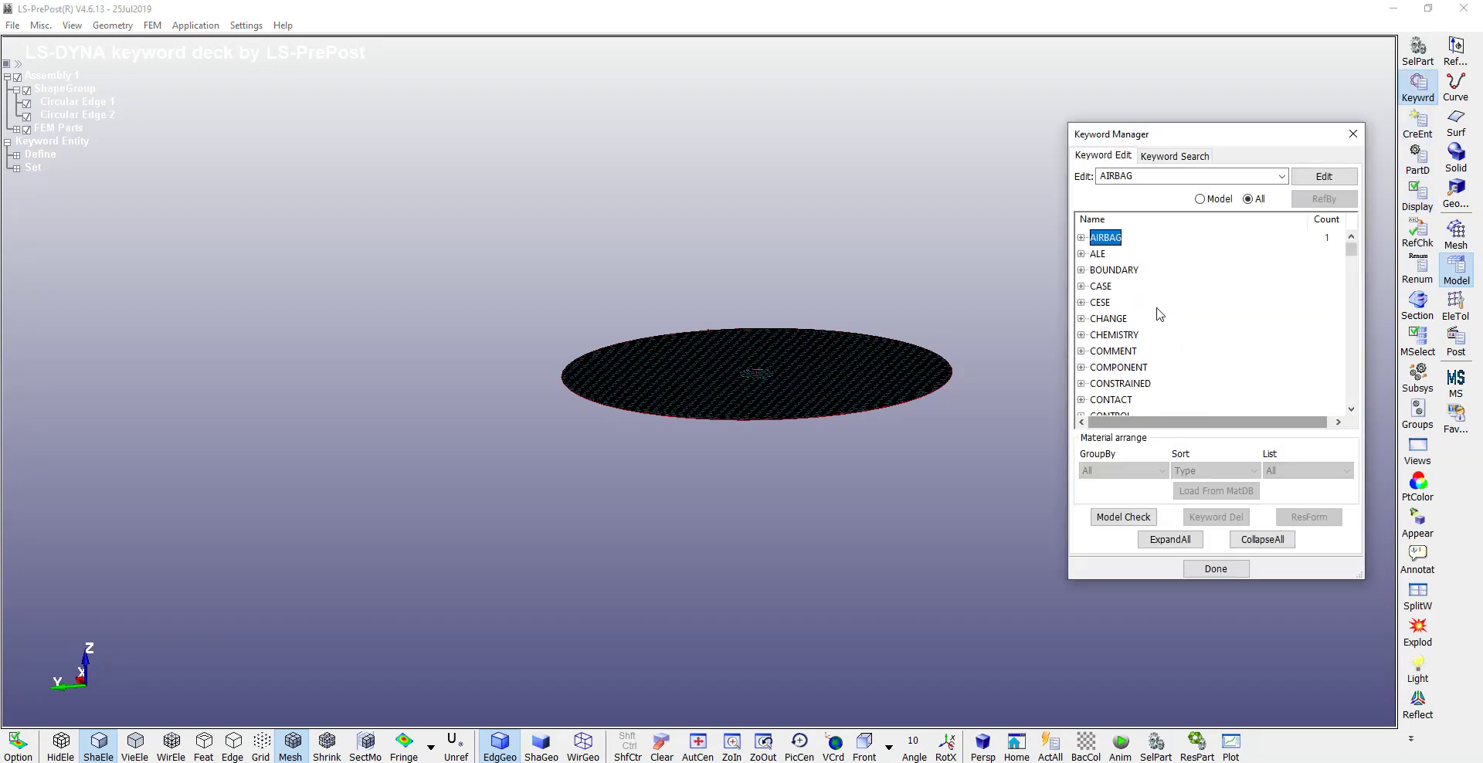
{"action": "left_click", "coordinate": [1200, 199]}
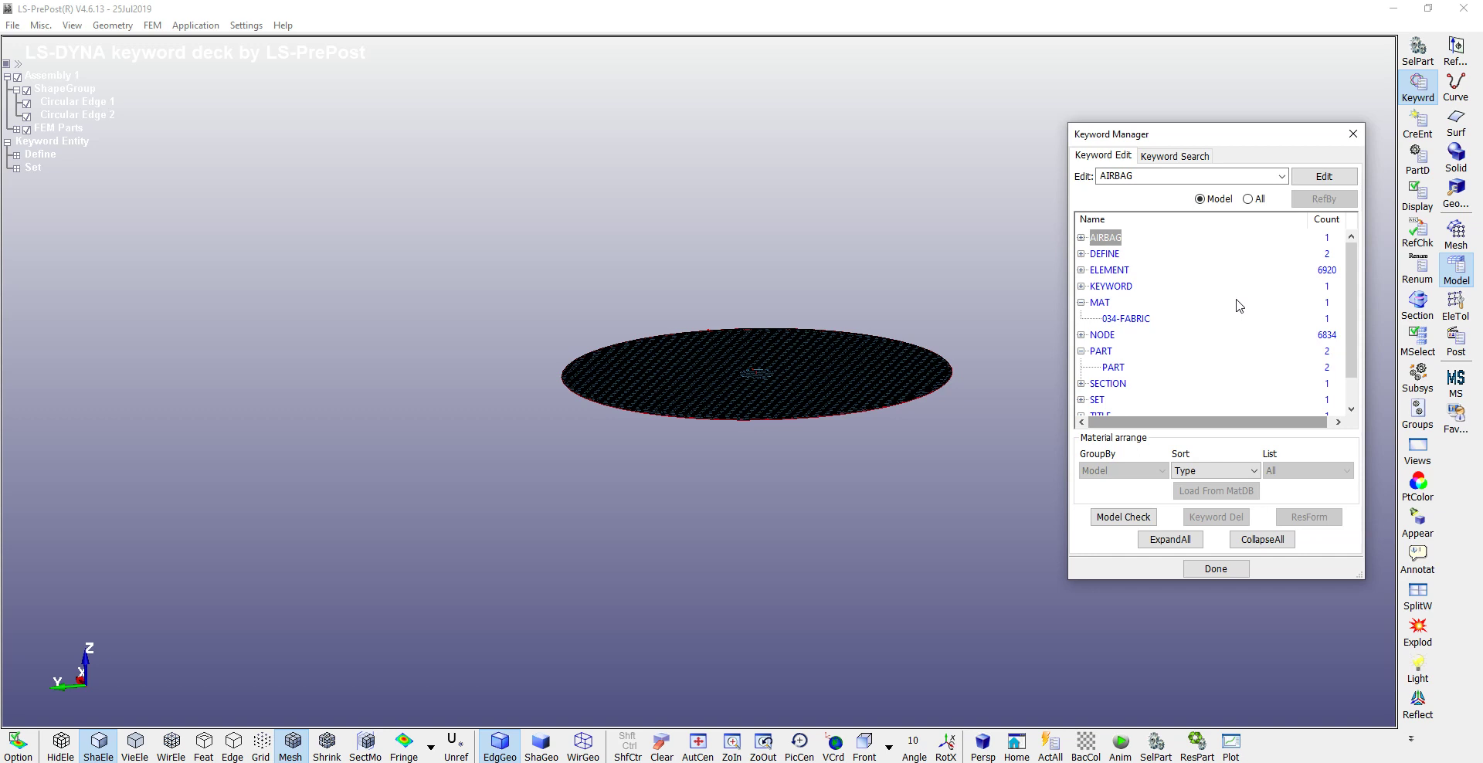
{"action": "left_click", "coordinate": [1248, 199]}
{"action": "scroll", "coordinate": [1170, 350], "scroll_direction": "down", "scroll_amount": 2}
- Add a *CONTROL_TERMINATION card with end time 30
{"action": "left_click", "coordinate": [1084, 316]}
{"action": "scroll", "coordinate": [1161, 349], "scroll_direction": "down", "scroll_amount": 2}
{"action": "scroll", "coordinate": [1158, 347], "scroll_direction": "down", "scroll_amount": 20}
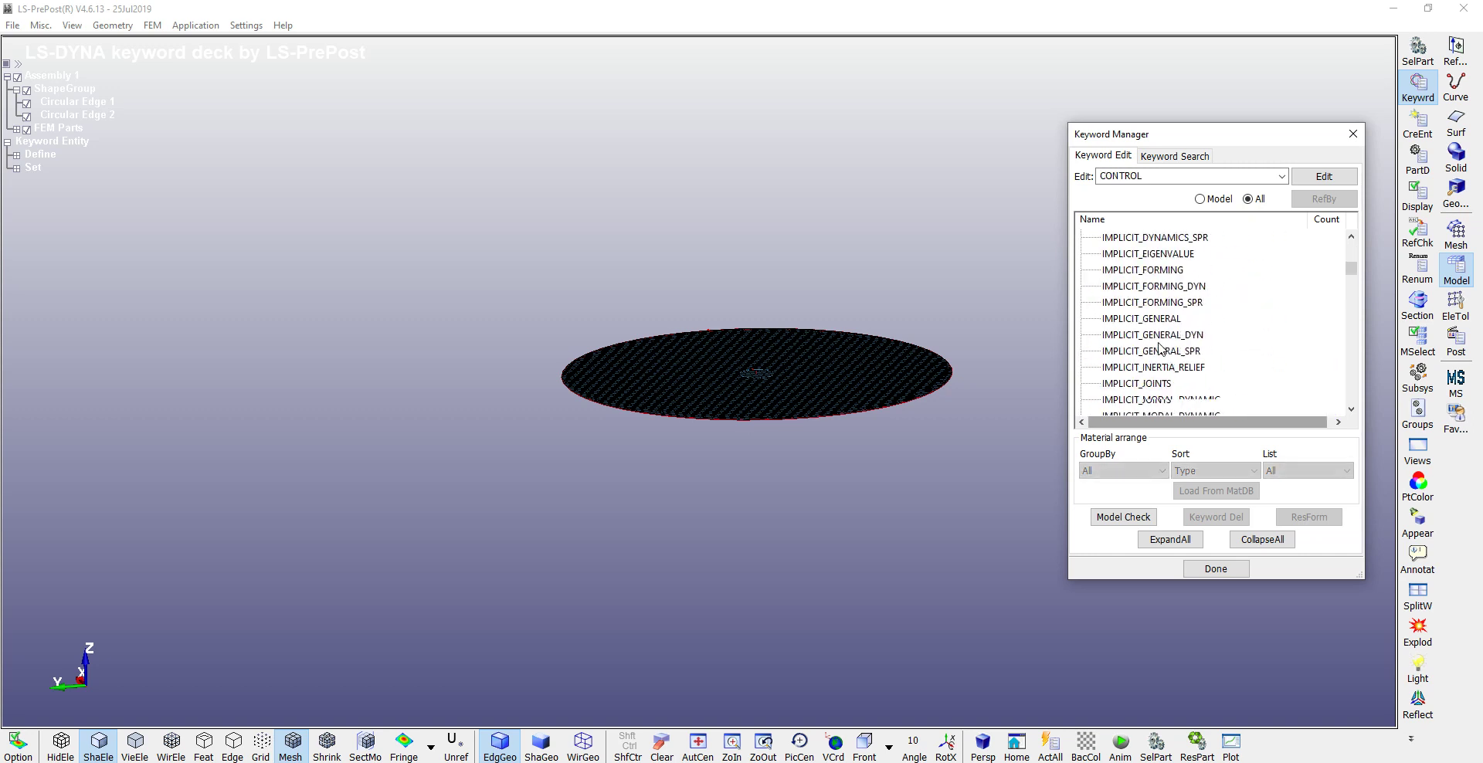
{"action": "scroll", "coordinate": [1158, 348], "scroll_direction": "down", "scroll_amount": 3}
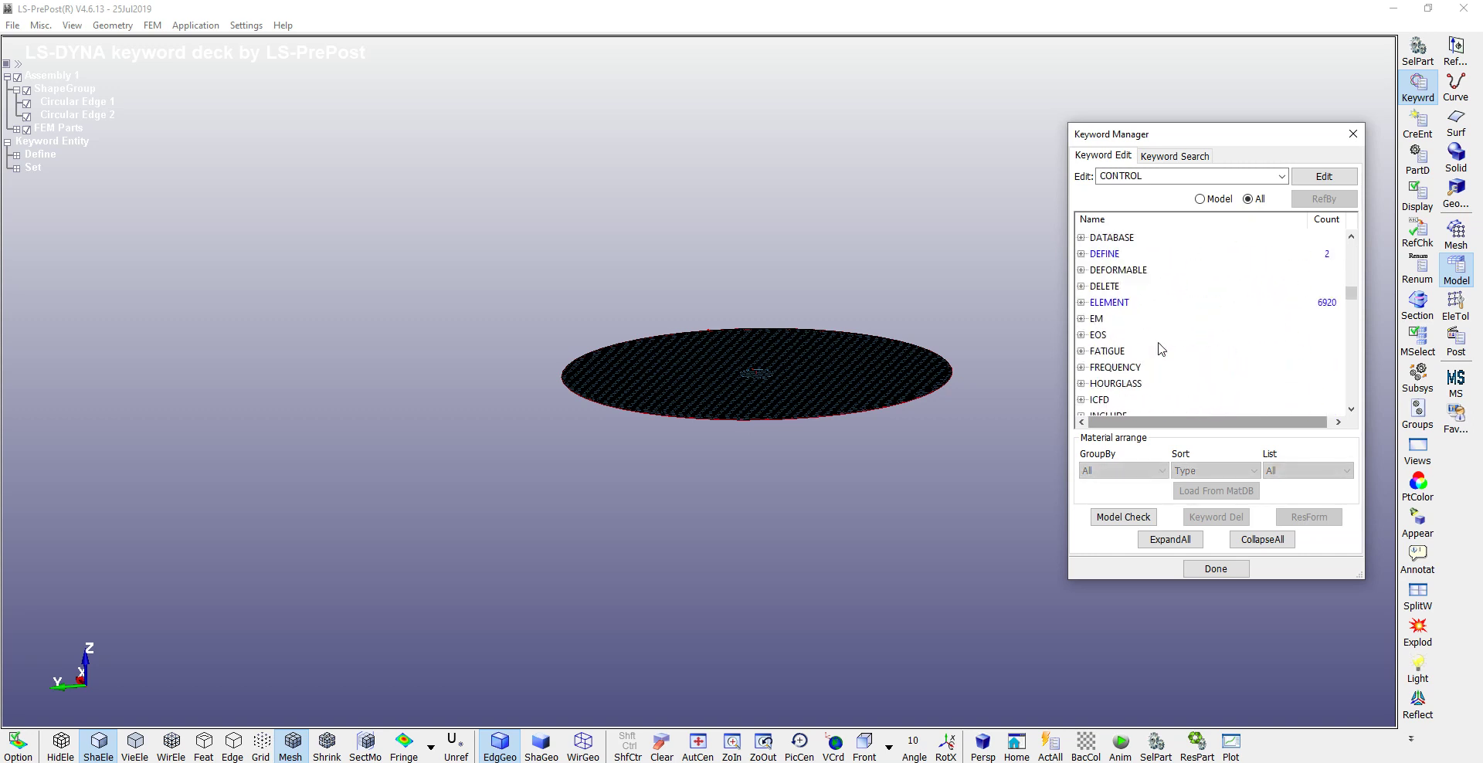
{"action": "scroll", "coordinate": [1136, 322], "scroll_direction": "up", "scroll_amount": 1}
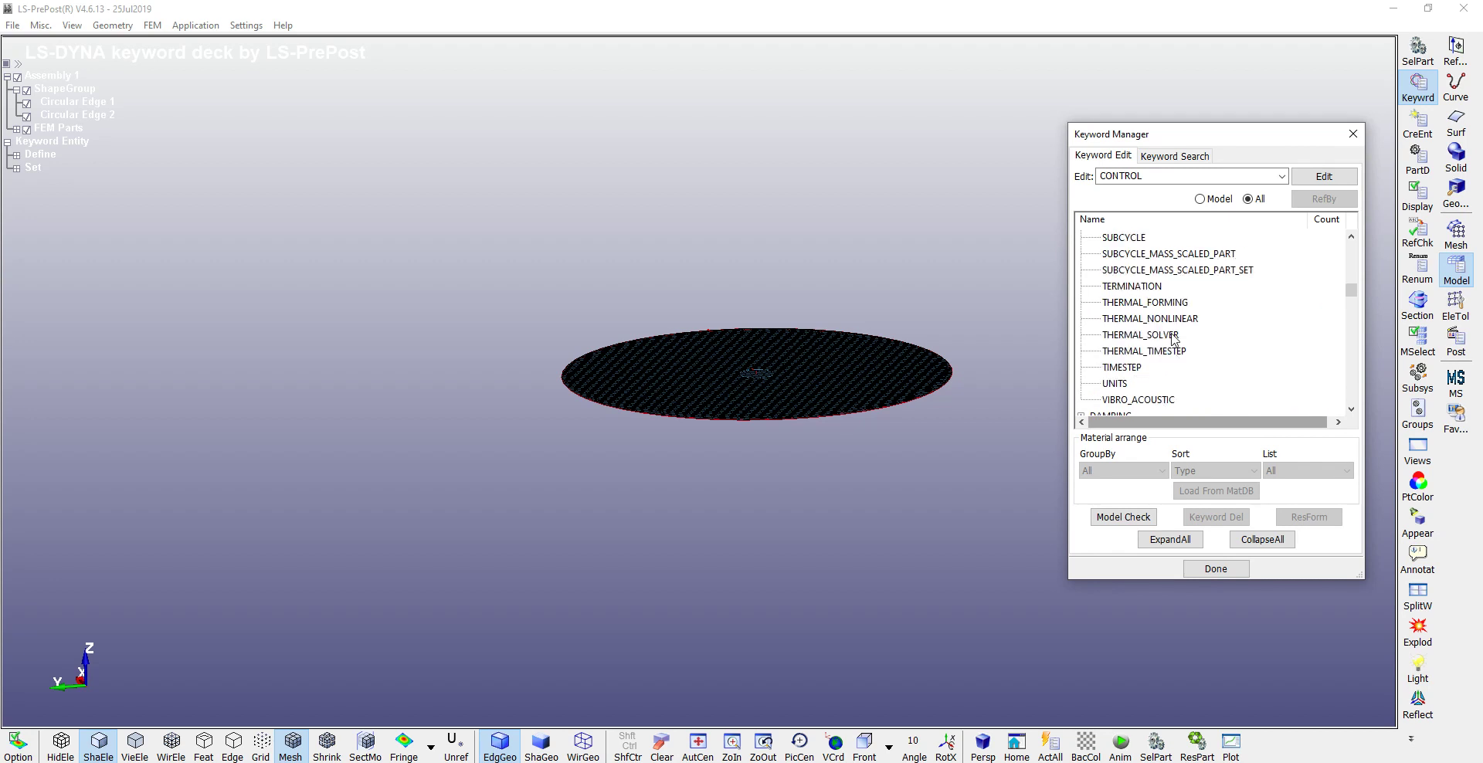
{"action": "double_click", "coordinate": [1138, 287]}
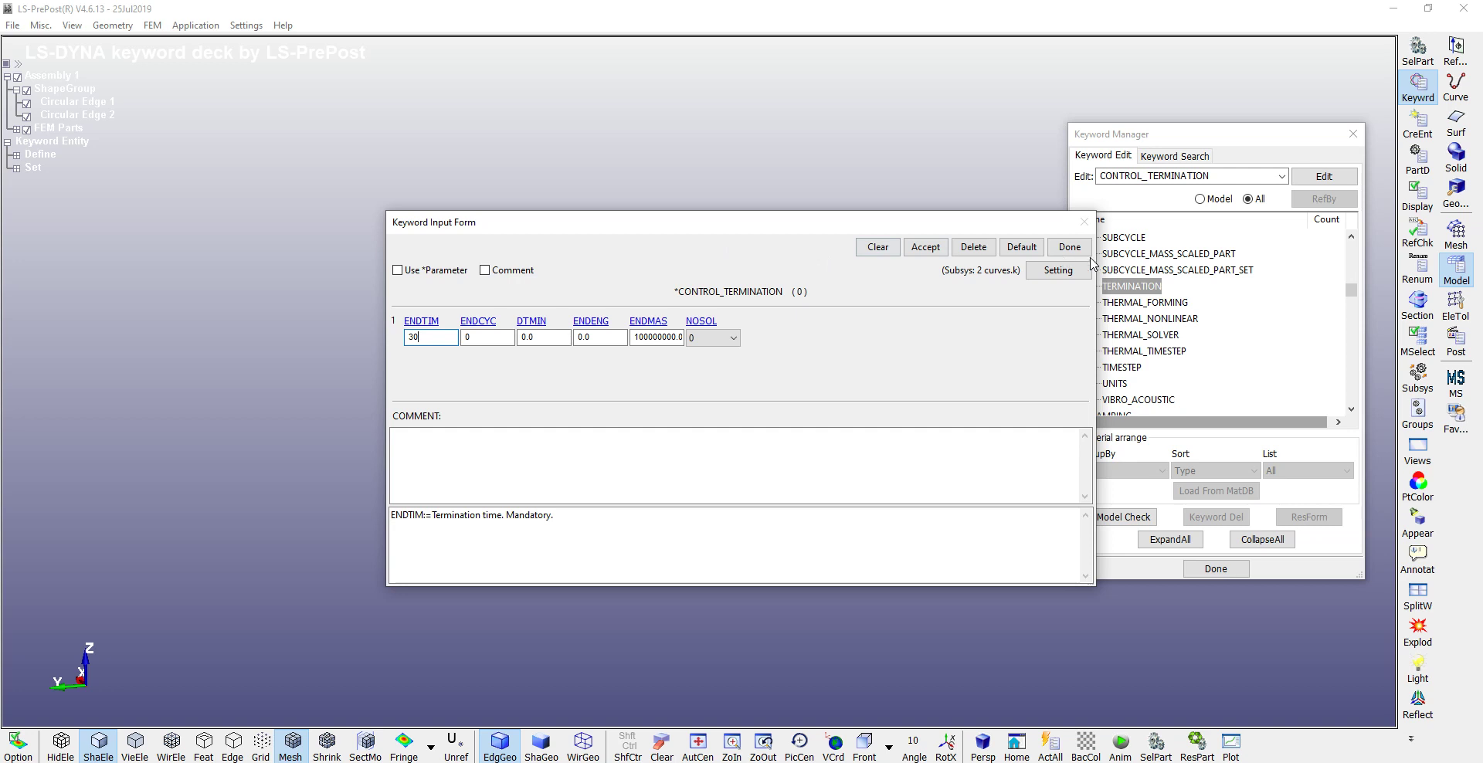
{"action": "left_click", "coordinate": [925, 248]}
{"action": "left_click", "coordinate": [1069, 247]}
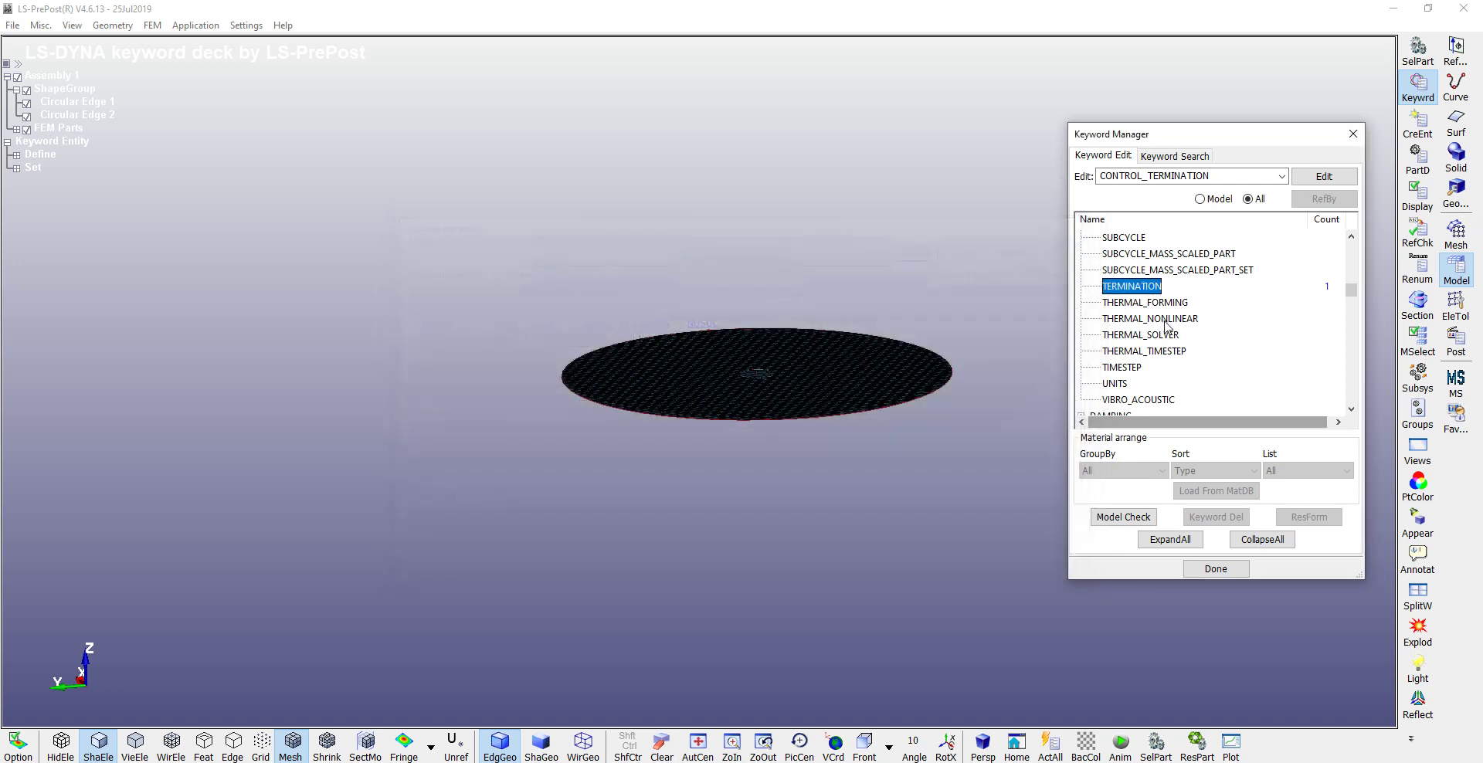
- Check the model-only keyword list, return to all keywords, and re-expand CONTROL
{"action": "scroll", "coordinate": [1167, 326], "scroll_direction": "up", "scroll_amount": 5}
{"action": "scroll", "coordinate": [1166, 327], "scroll_direction": "up", "scroll_amount": 10}
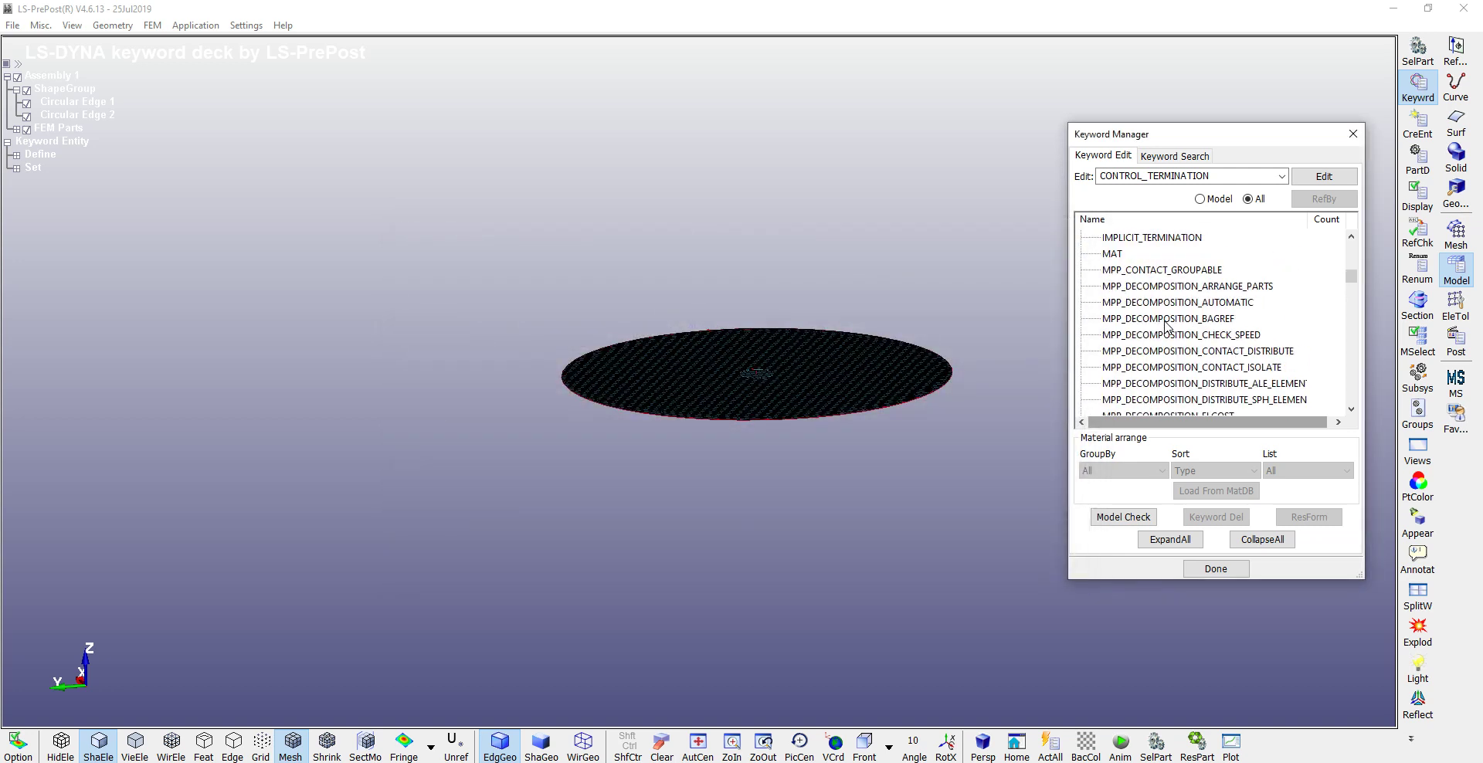
{"action": "scroll", "coordinate": [1167, 328], "scroll_direction": "down", "scroll_amount": 15}
{"action": "scroll", "coordinate": [1166, 327], "scroll_direction": "up", "scroll_amount": 14}
{"action": "scroll", "coordinate": [1166, 327], "scroll_direction": "up", "scroll_amount": 1}
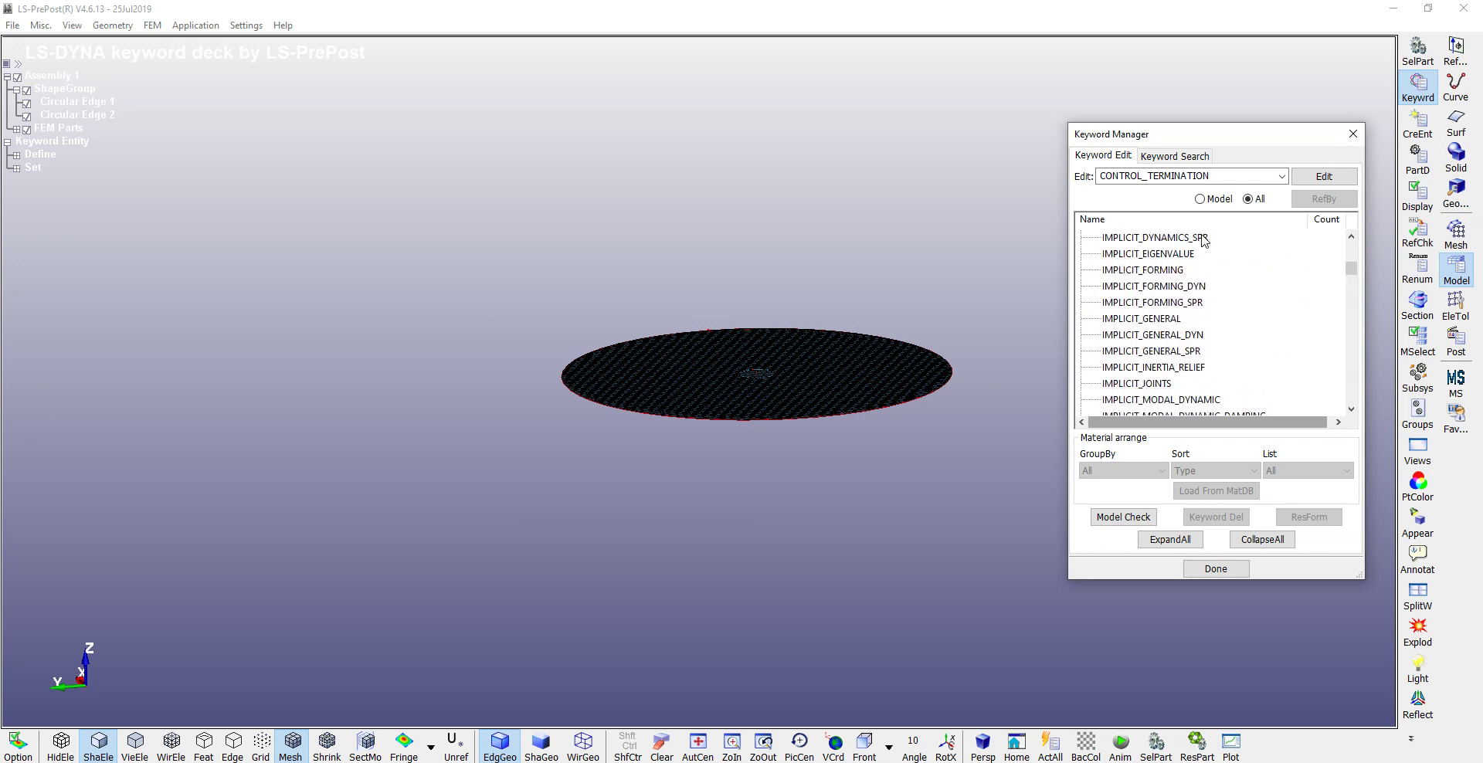
{"action": "left_click", "coordinate": [1201, 200]}
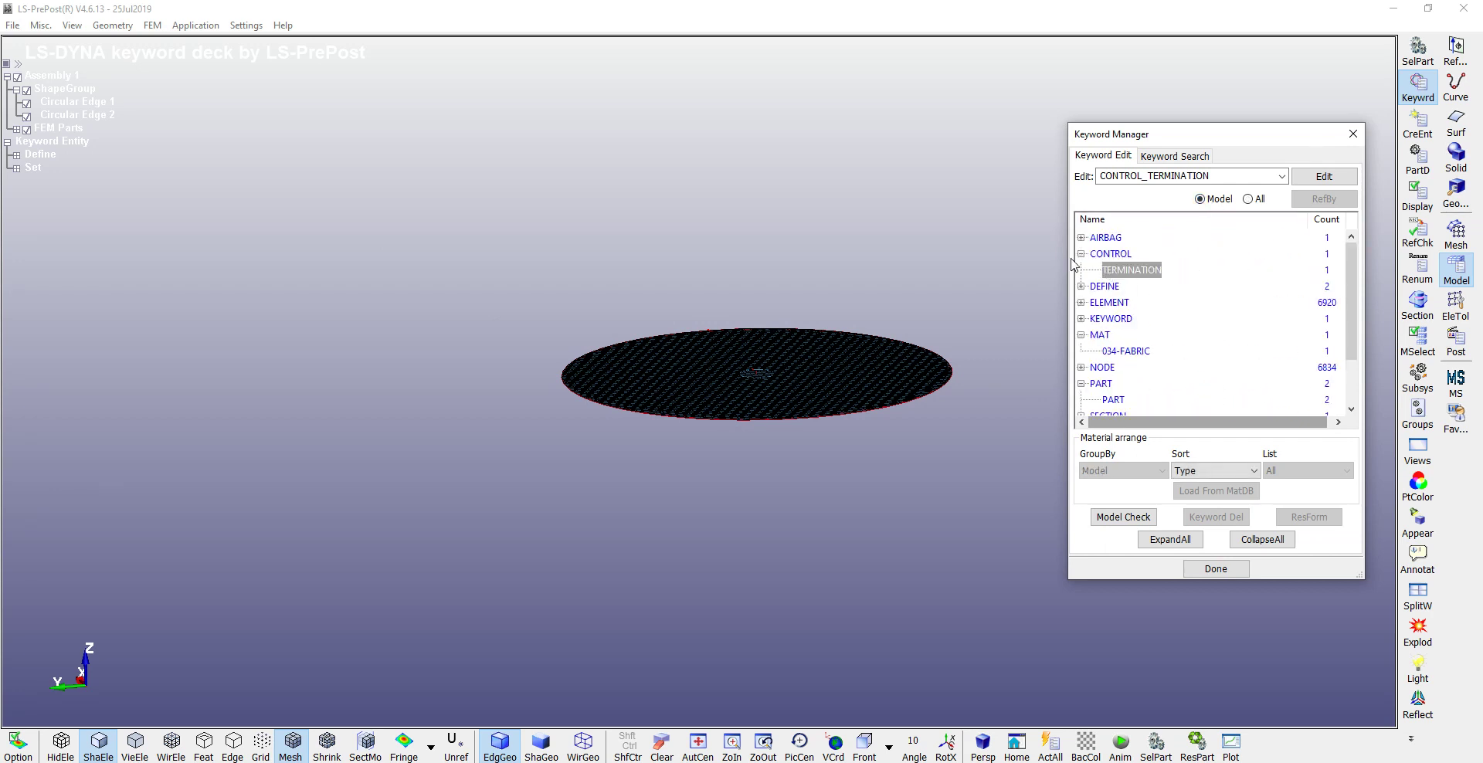
{"action": "left_click", "coordinate": [1248, 200]}
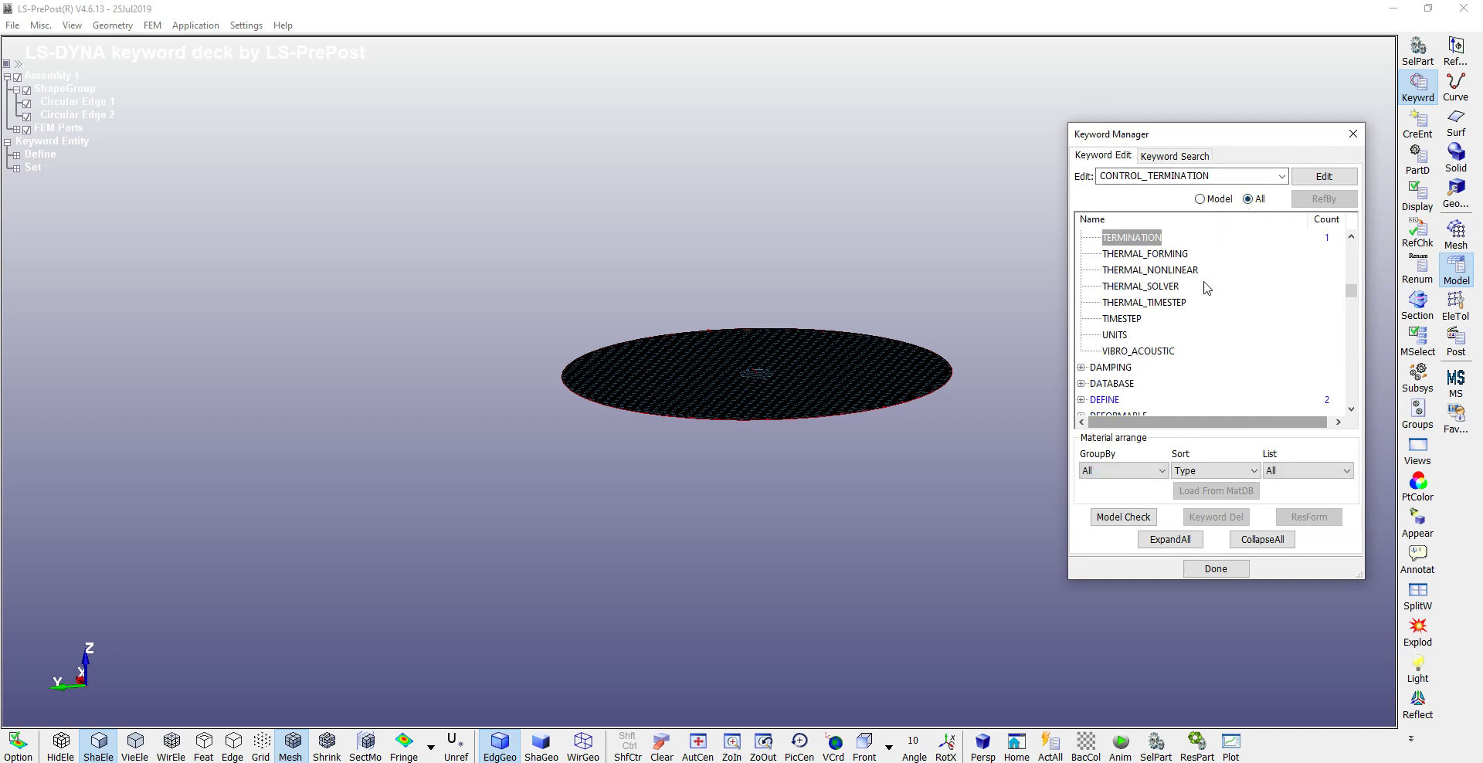
{"action": "scroll", "coordinate": [1112, 289], "scroll_direction": "up", "scroll_amount": 3}
{"action": "left_click_drag", "start_coordinate": [1355, 285], "coordinate": [1359, 244]}
{"action": "scroll", "coordinate": [1127, 263], "scroll_direction": "down", "scroll_amount": 2}
{"action": "left_click", "coordinate": [1082, 318]}
- Collapse CONTROL, expand DATABASE, and dismiss the BINARY_D3PART form without adding it
{"action": "double_click", "coordinate": [1089, 319]}
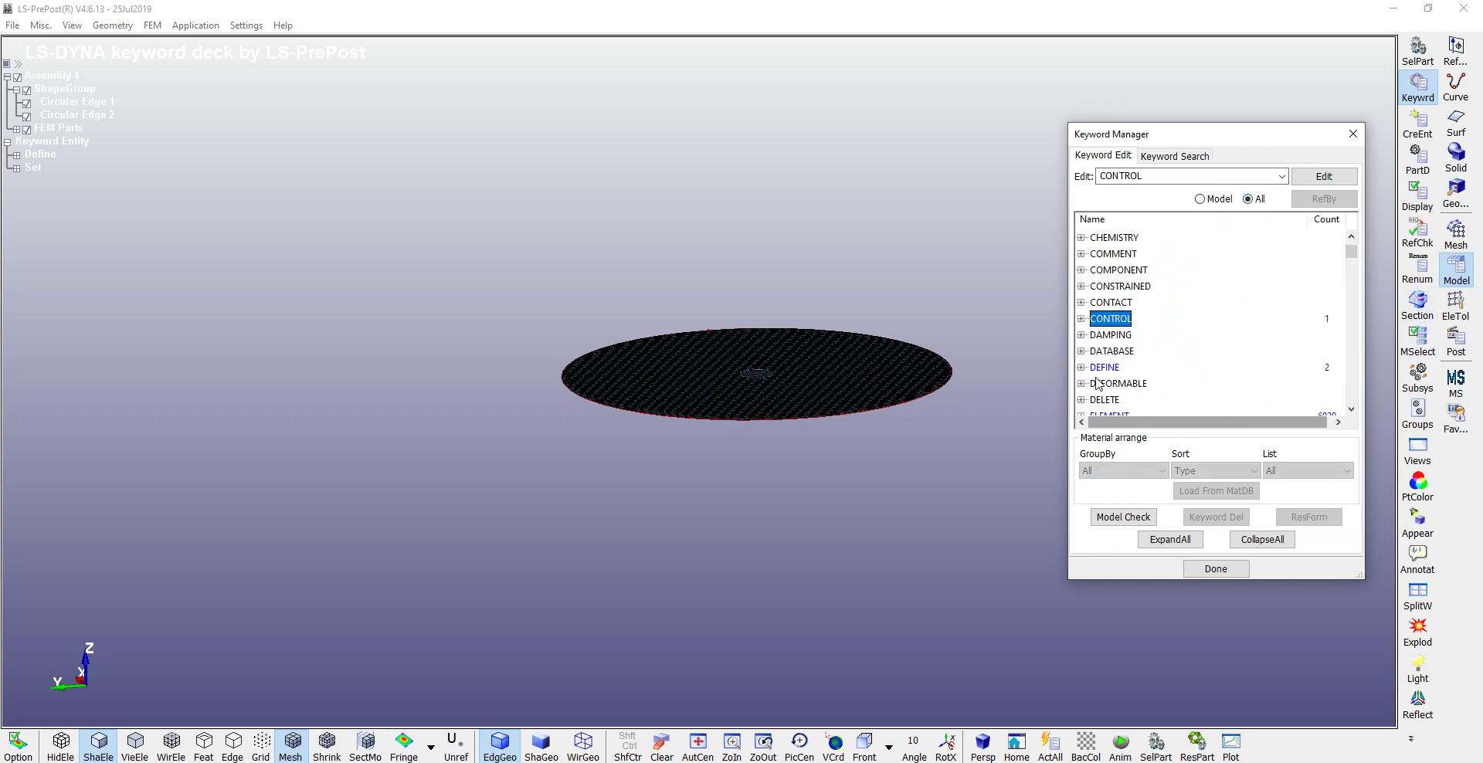
{"action": "scroll", "coordinate": [1171, 353], "scroll_direction": "down", "scroll_amount": 1}
{"action": "left_click", "coordinate": [1081, 303]}
{"action": "scroll", "coordinate": [1182, 347], "scroll_direction": "down", "scroll_amount": 4}
{"action": "scroll", "coordinate": [1188, 343], "scroll_direction": "down", "scroll_amount": 1}
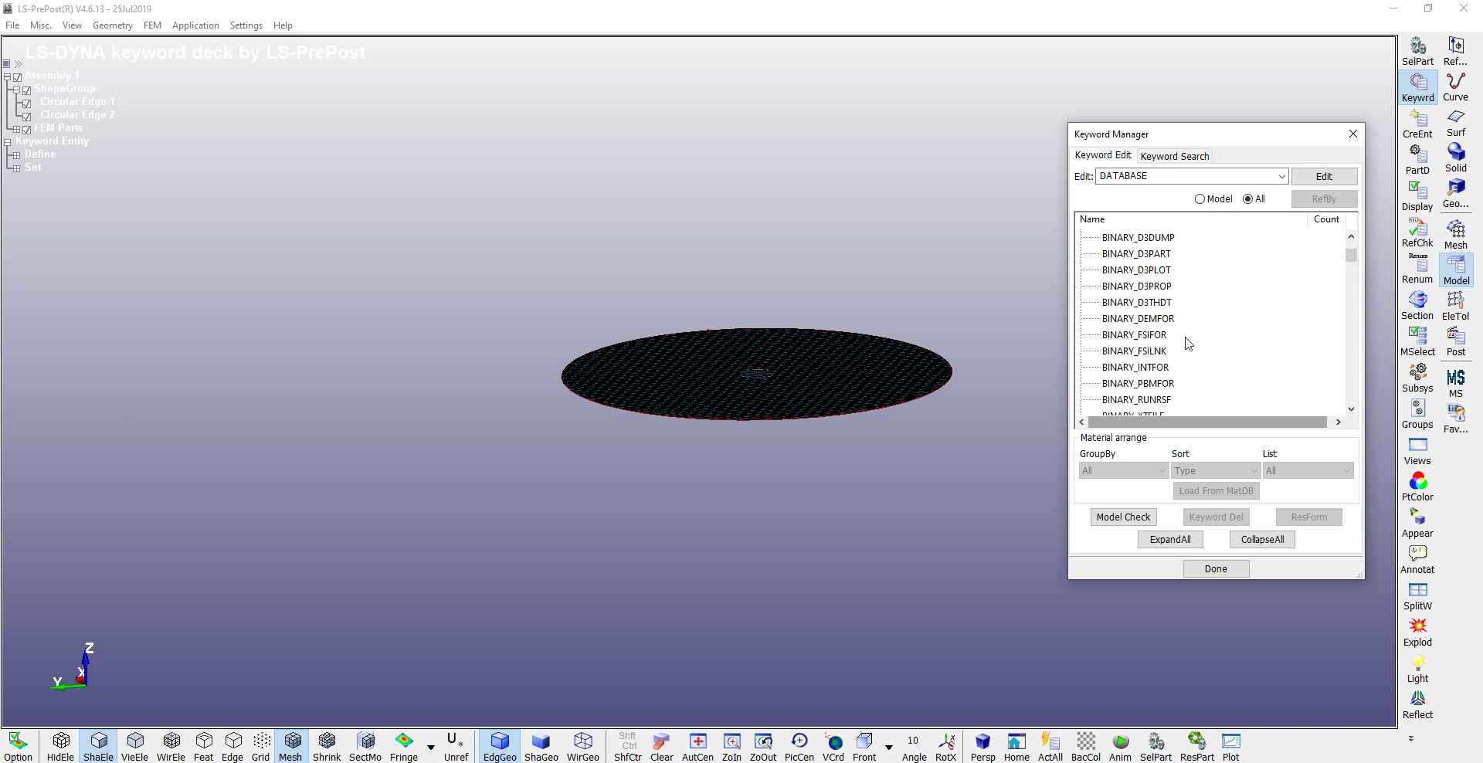
{"action": "double_click", "coordinate": [1105, 254]}
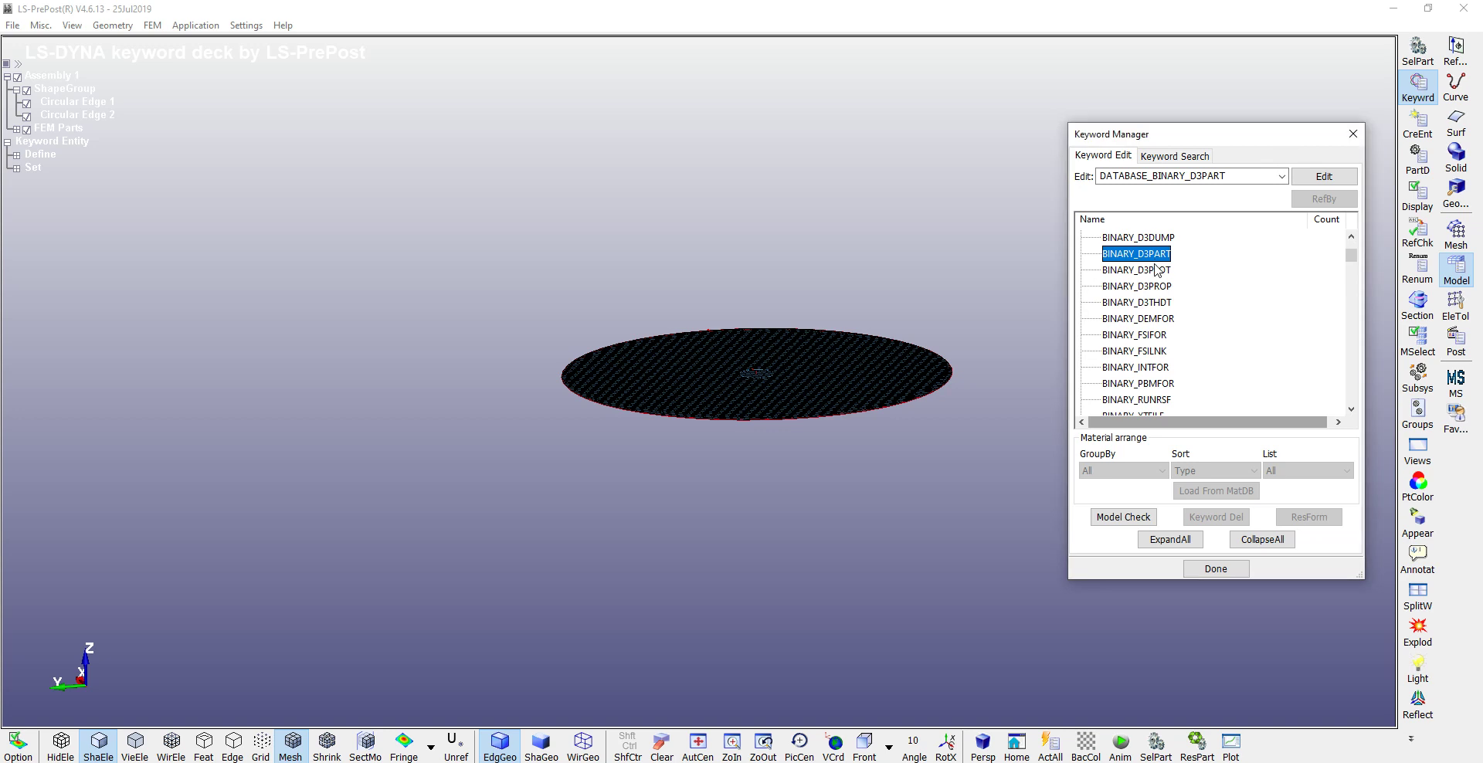
{"action": "left_click", "coordinate": [943, 246]}
- Add a *DATABASE_BINARY_D3PLOT card with output interval DT 1
{"action": "double_click", "coordinate": [1134, 270]}
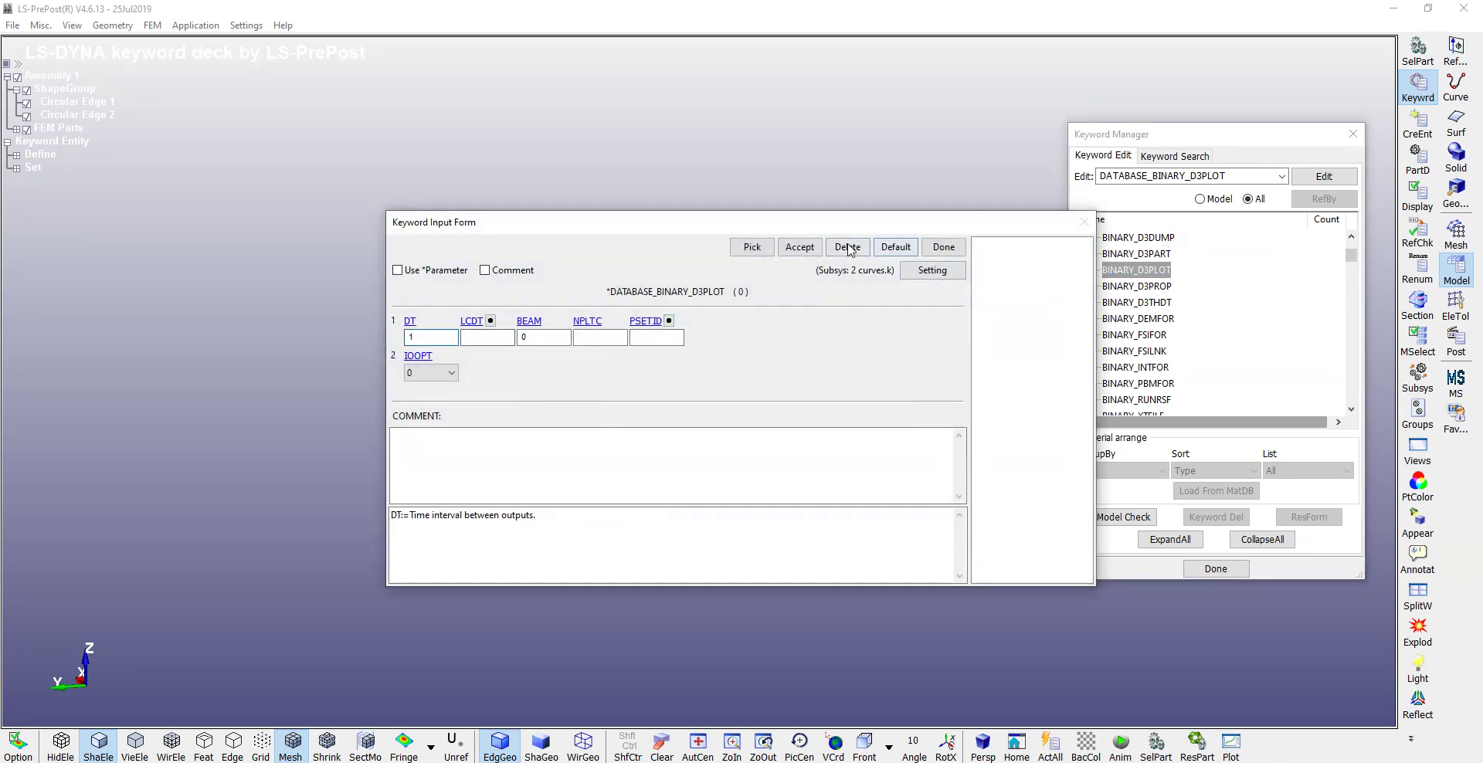
{"action": "left_click", "coordinate": [799, 247]}
{"action": "left_click", "coordinate": [944, 246]}
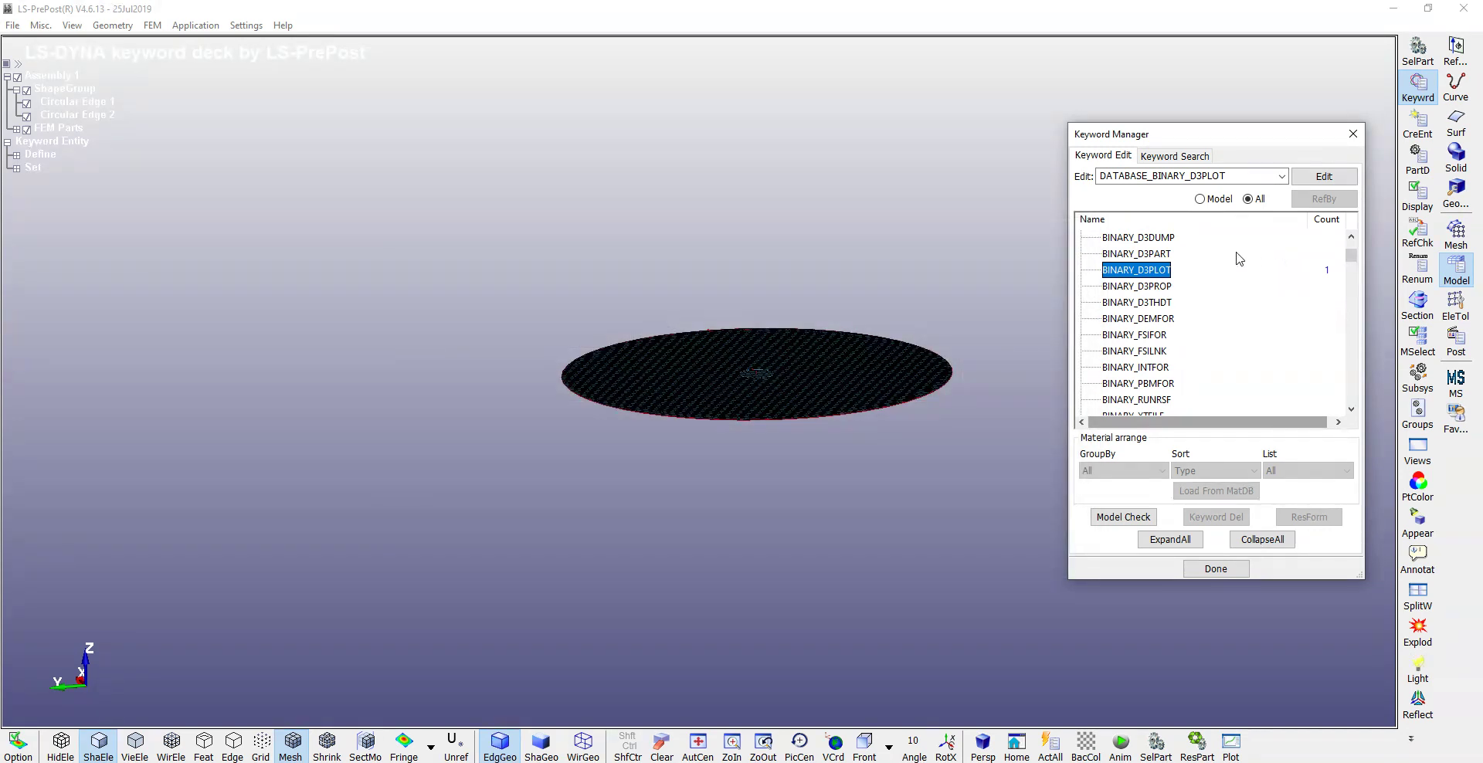
{"action": "scroll", "coordinate": [1239, 258], "scroll_direction": "up", "scroll_amount": 4}
{"action": "left_click", "coordinate": [1132, 319]}
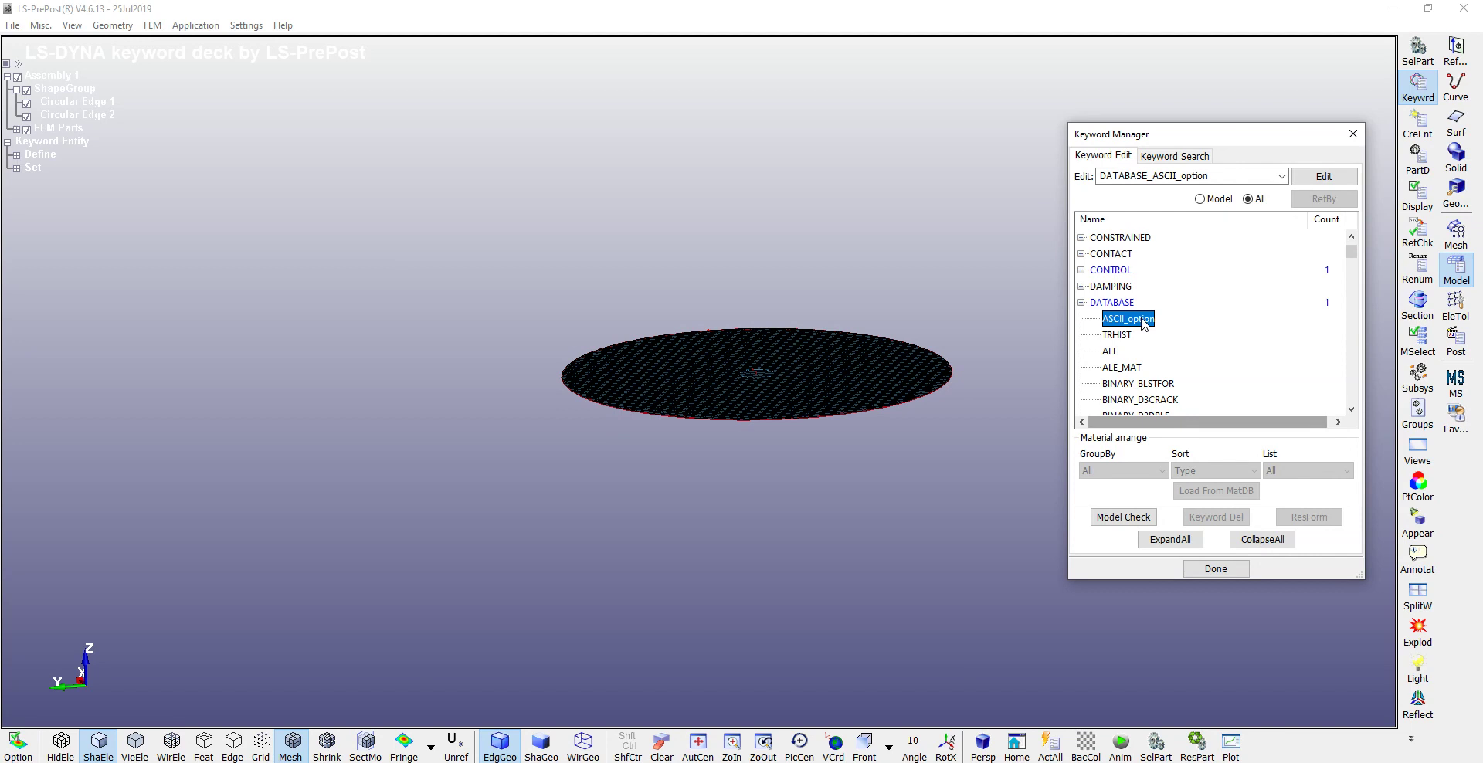
- Request ABSTAT, GLSTAT and MATSUM ASCII outputs at DT 0.1, binary 3, then close the Keyword Manager
{"action": "double_click", "coordinate": [1139, 319]}
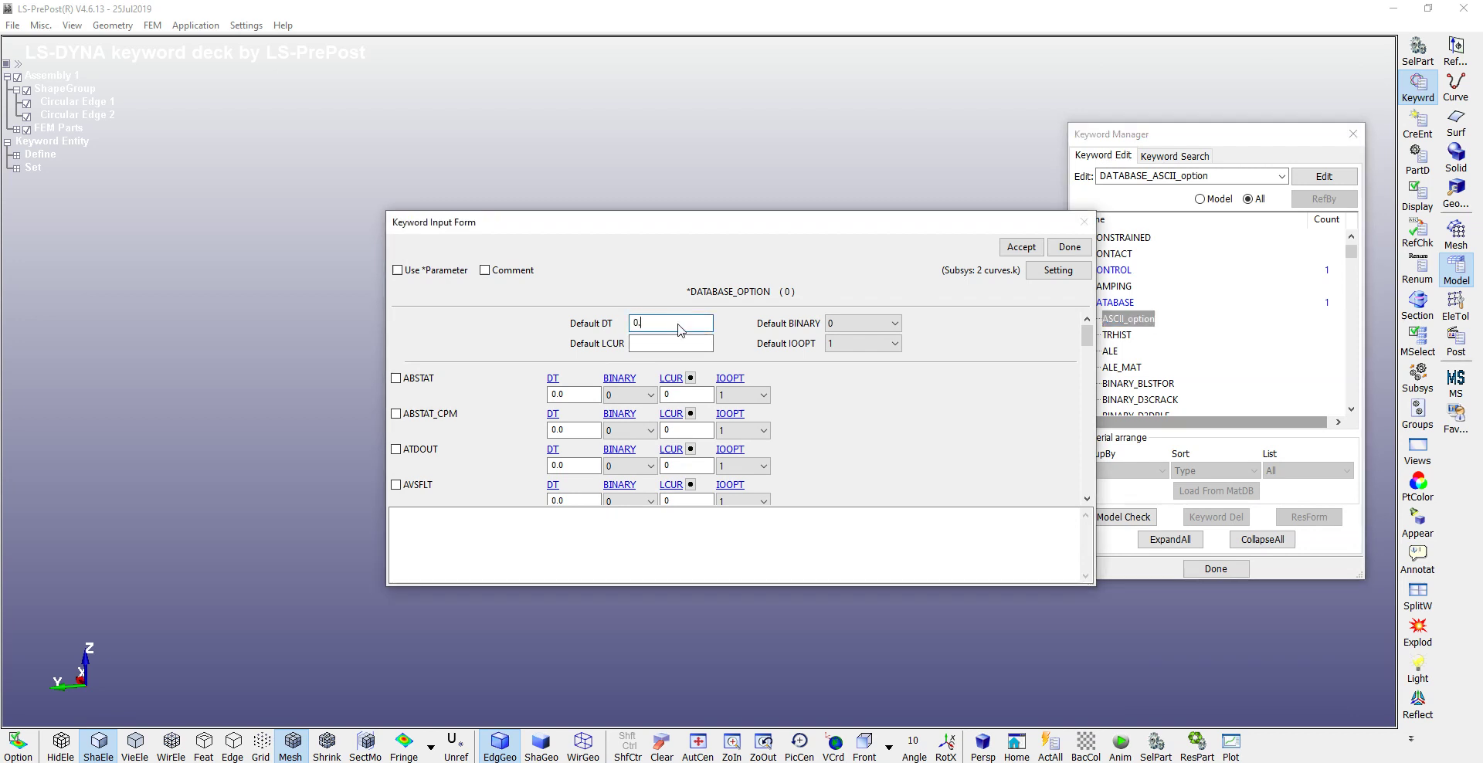
{"action": "left_click", "coordinate": [863, 323]}
{"action": "left_click", "coordinate": [845, 376]}
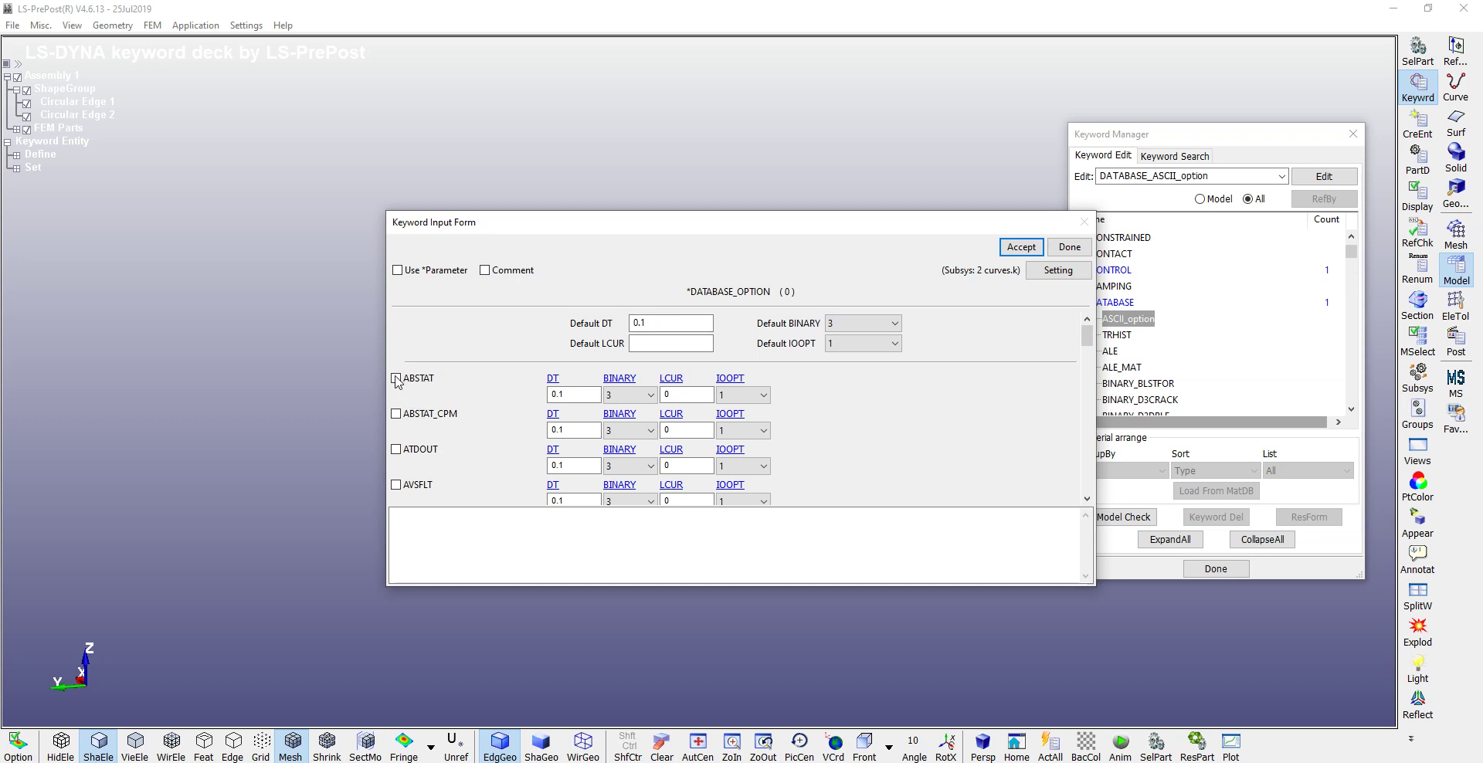
{"action": "left_click", "coordinate": [395, 378]}
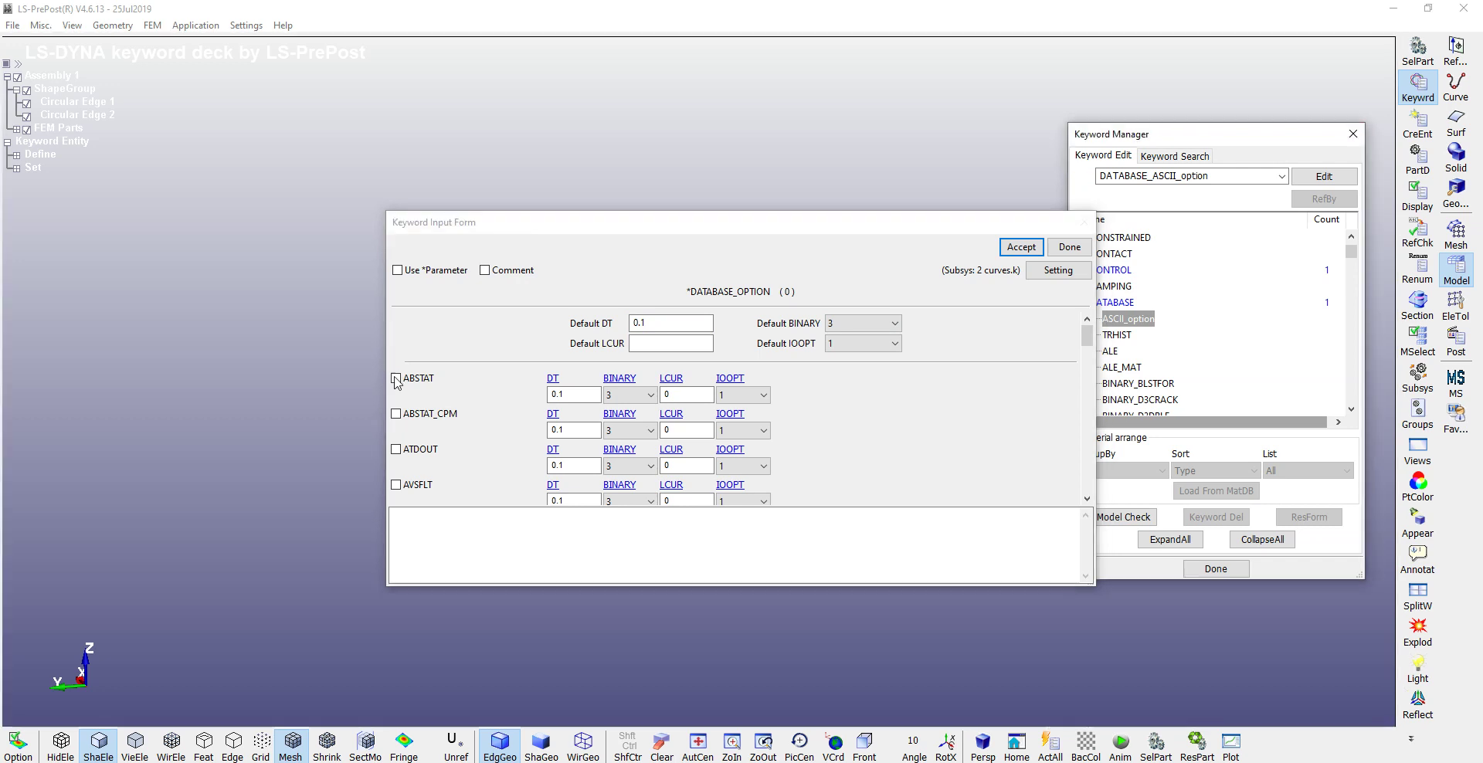
{"action": "left_click_drag", "start_coordinate": [1086, 340], "coordinate": [1089, 395]}
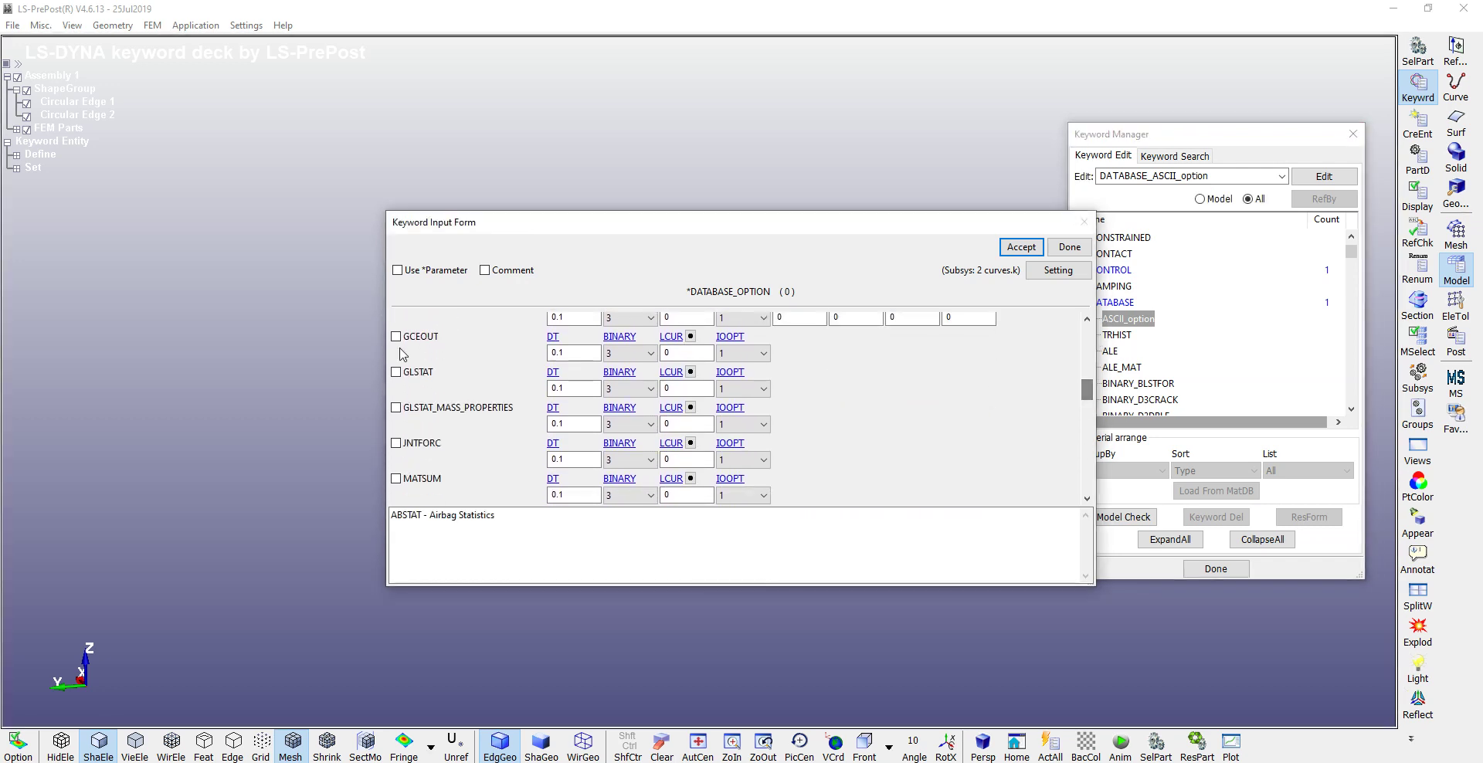
{"action": "left_click", "coordinate": [396, 372]}
{"action": "scroll", "coordinate": [480, 419], "scroll_direction": "down", "scroll_amount": 1}
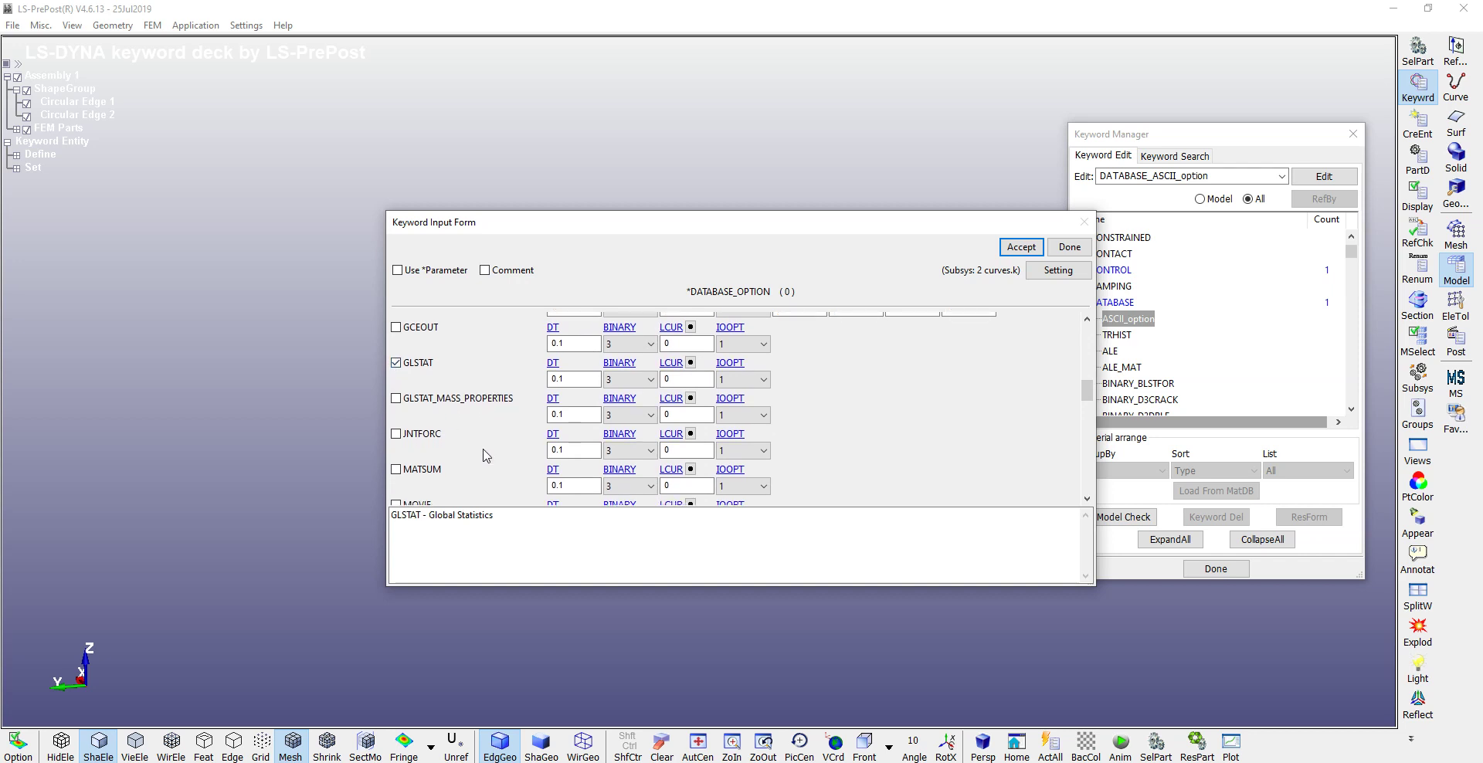
{"action": "left_click", "coordinate": [396, 467]}
{"action": "left_click", "coordinate": [1021, 247]}
{"action": "left_click", "coordinate": [1070, 247]}
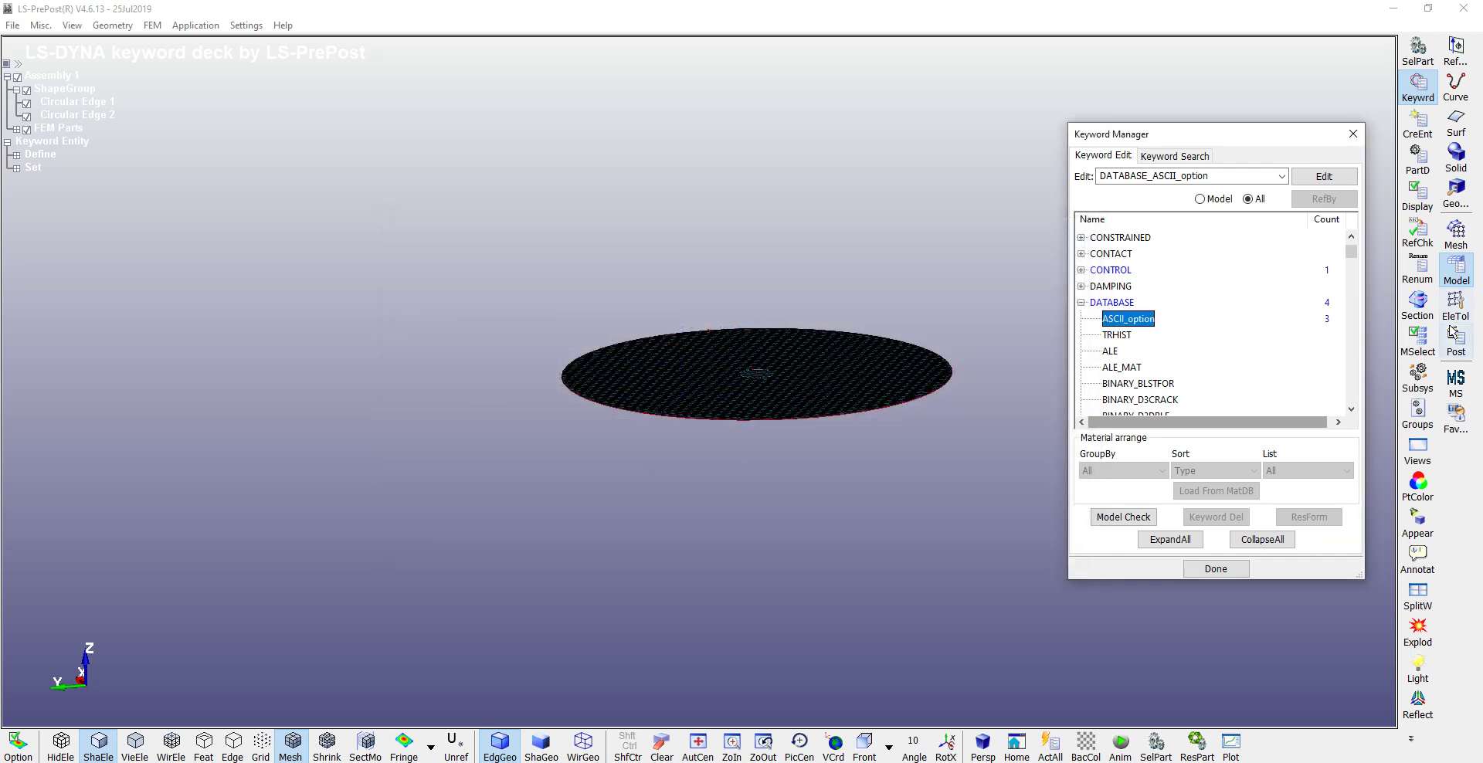
{"action": "left_click", "coordinate": [1457, 340]}
{"action": "middle_click_drag", "start_coordinate": [831, 396], "coordinate": [813, 396], "text": "ctrl"}
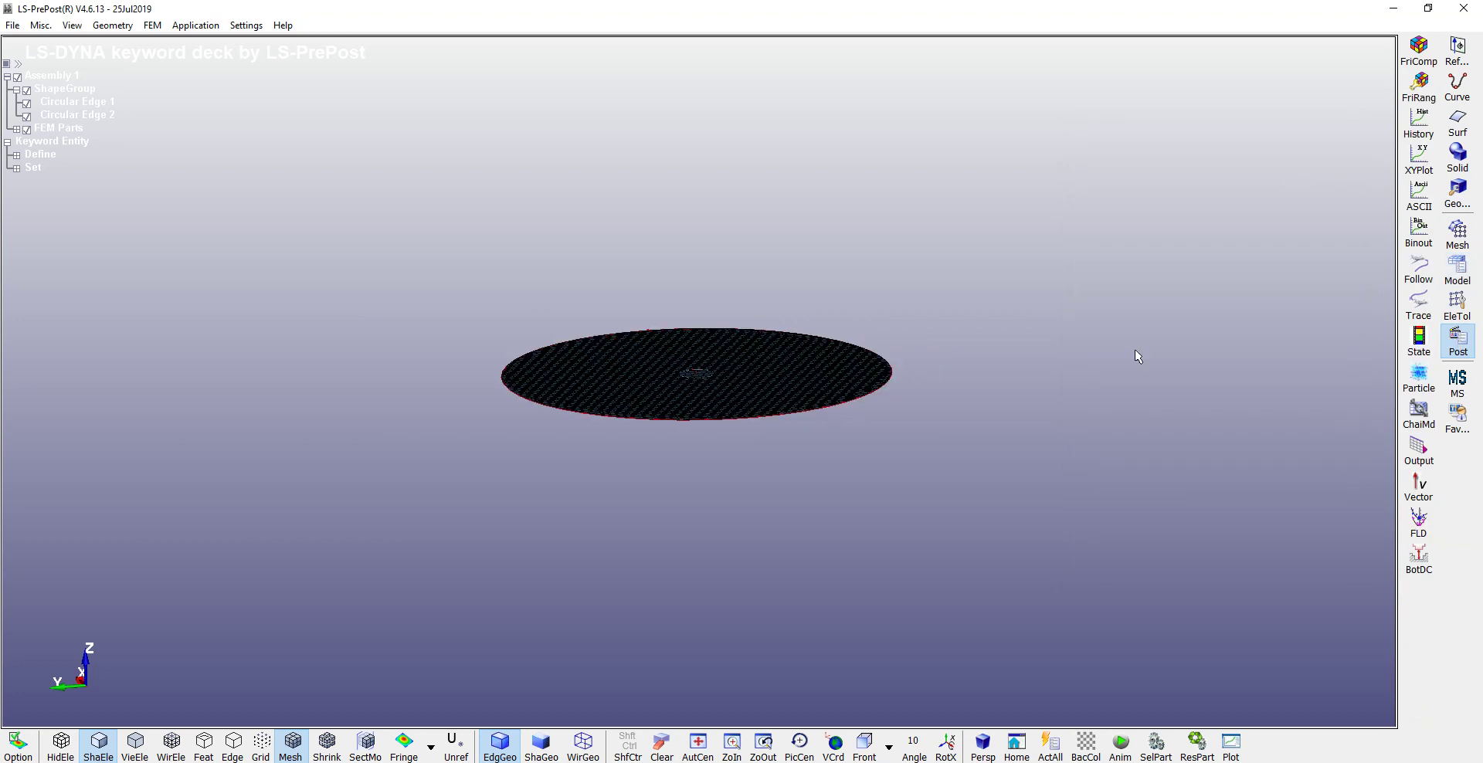
- Start a keyword save with BySubSystem turned off, targeting the Desktop airbag folder
{"action": "key", "text": "ctrl+s"}
{"action": "left_click", "coordinate": [1289, 264]}
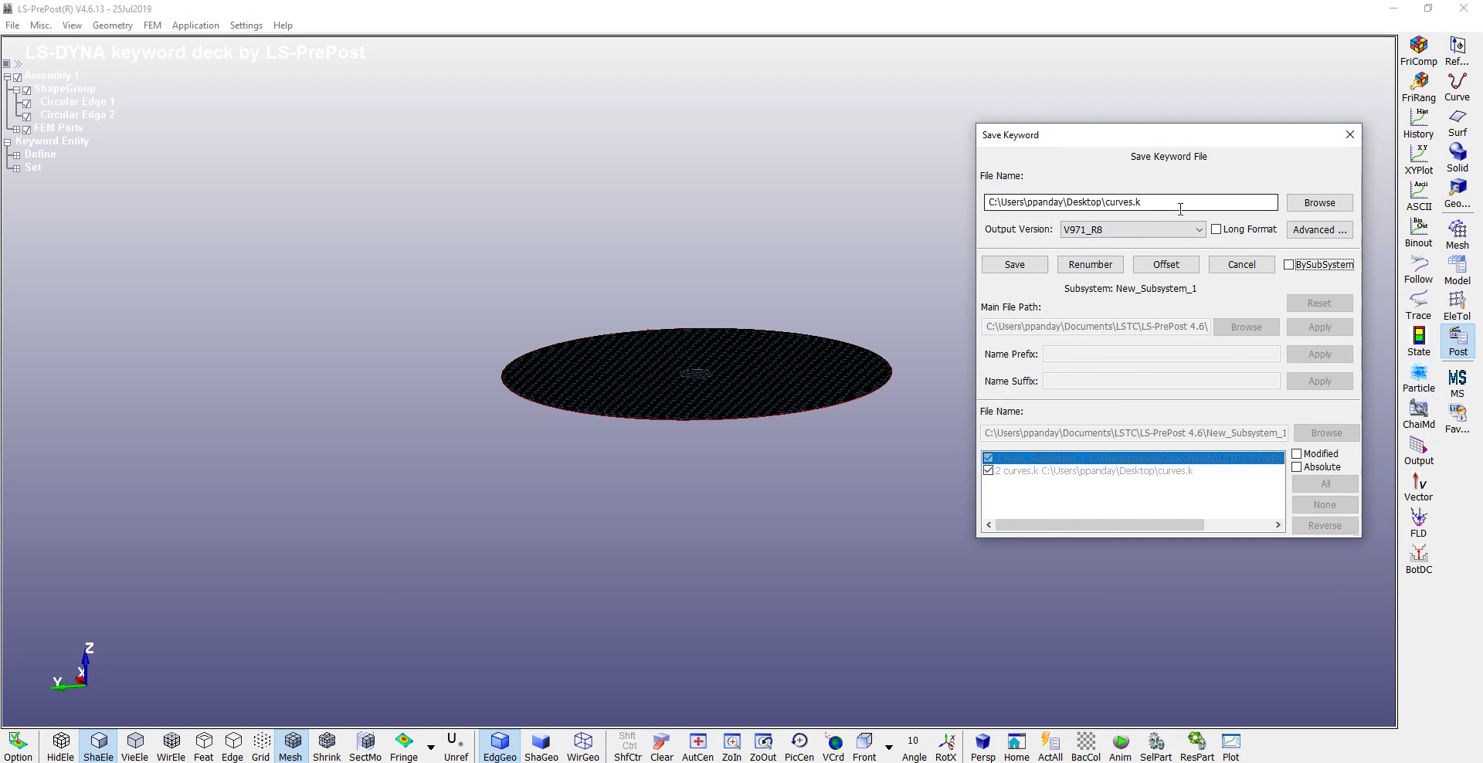
{"action": "left_click", "coordinate": [1313, 204]}
{"action": "left_click", "coordinate": [1202, 255]}
{"action": "left_click", "coordinate": [1135, 485]}
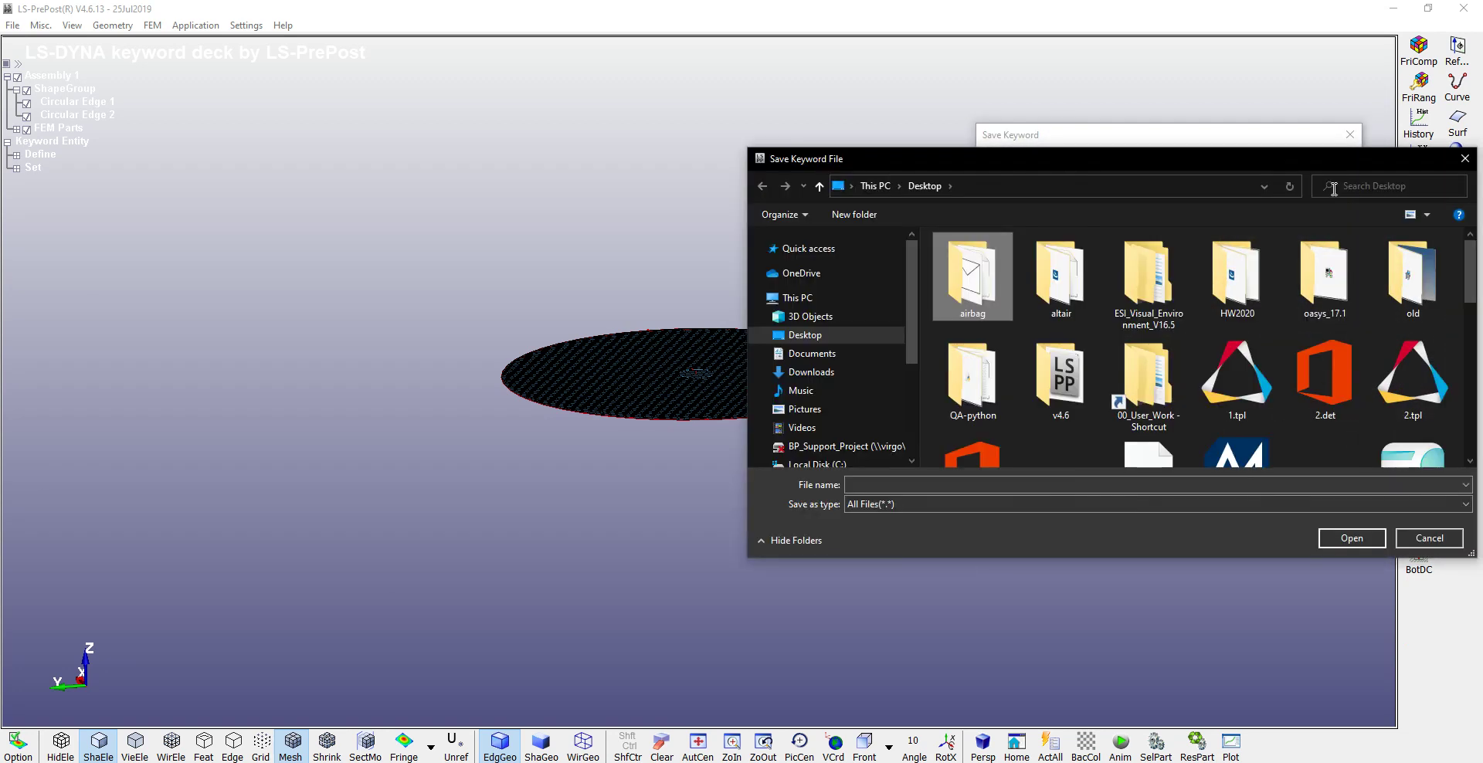
{"action": "double_click", "coordinate": [985, 284]}
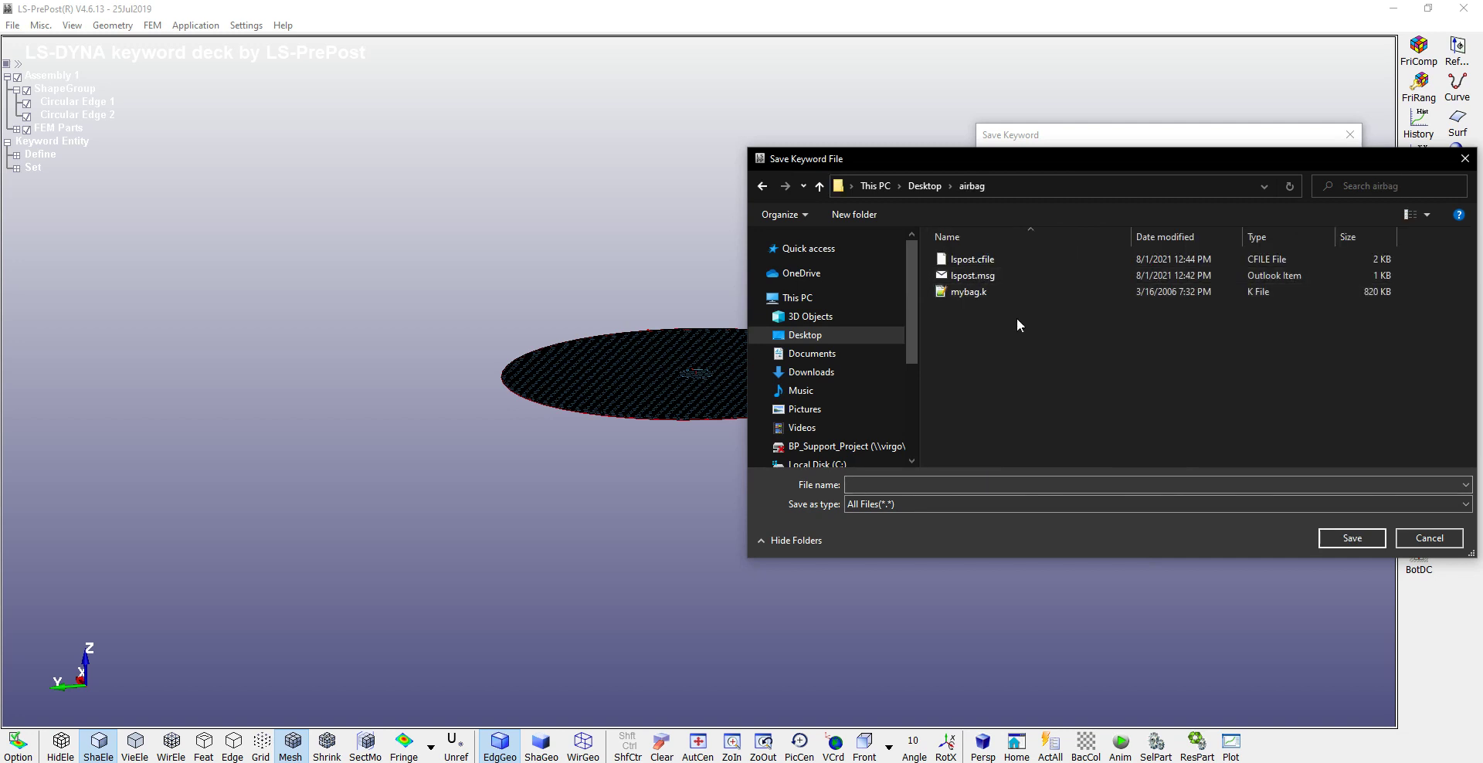
- Rename mybag.k to mybag1.k and write the keyword file to disk
{"action": "left_click", "coordinate": [935, 484]}
{"action": "left_click", "coordinate": [990, 294]}
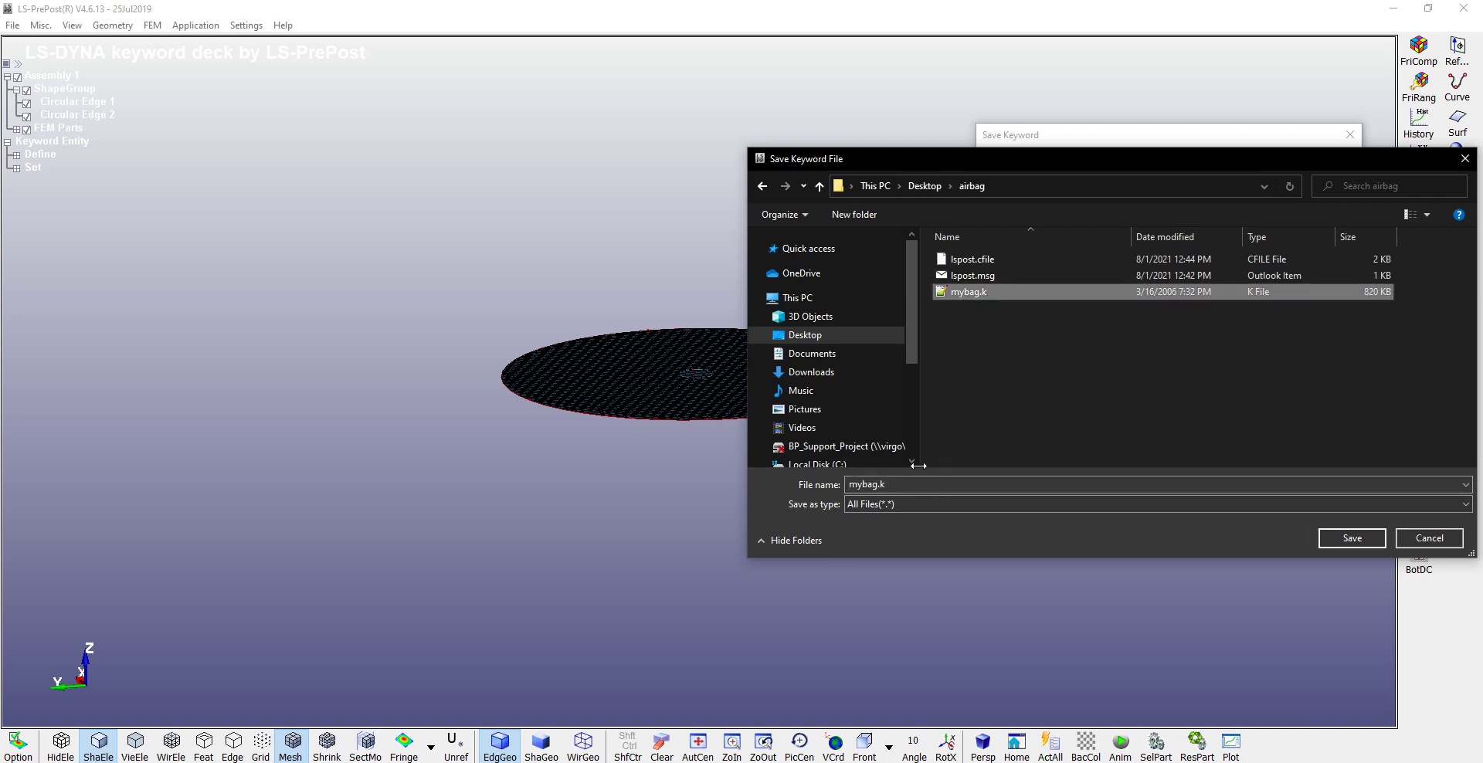
{"action": "left_click", "coordinate": [883, 486]}
{"action": "left_click", "coordinate": [879, 485]}
{"action": "type", "text": "1"}
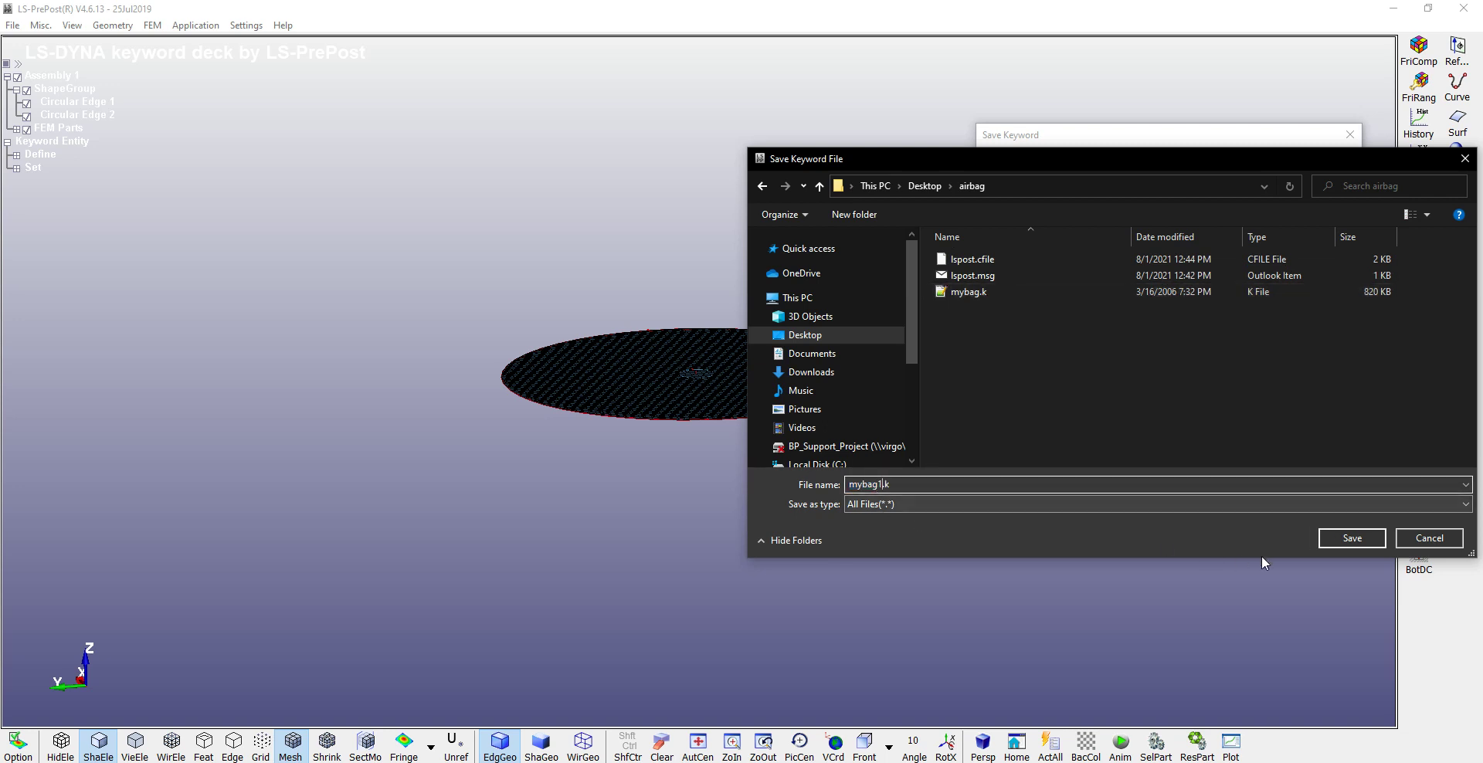
{"action": "left_click", "coordinate": [1353, 539]}
{"action": "left_click", "coordinate": [1014, 264]}
{"action": "scroll", "coordinate": [872, 428], "scroll_direction": "down", "scroll_amount": 5}
{"action": "scroll", "coordinate": [872, 428], "scroll_direction": "up", "scroll_amount": 6}
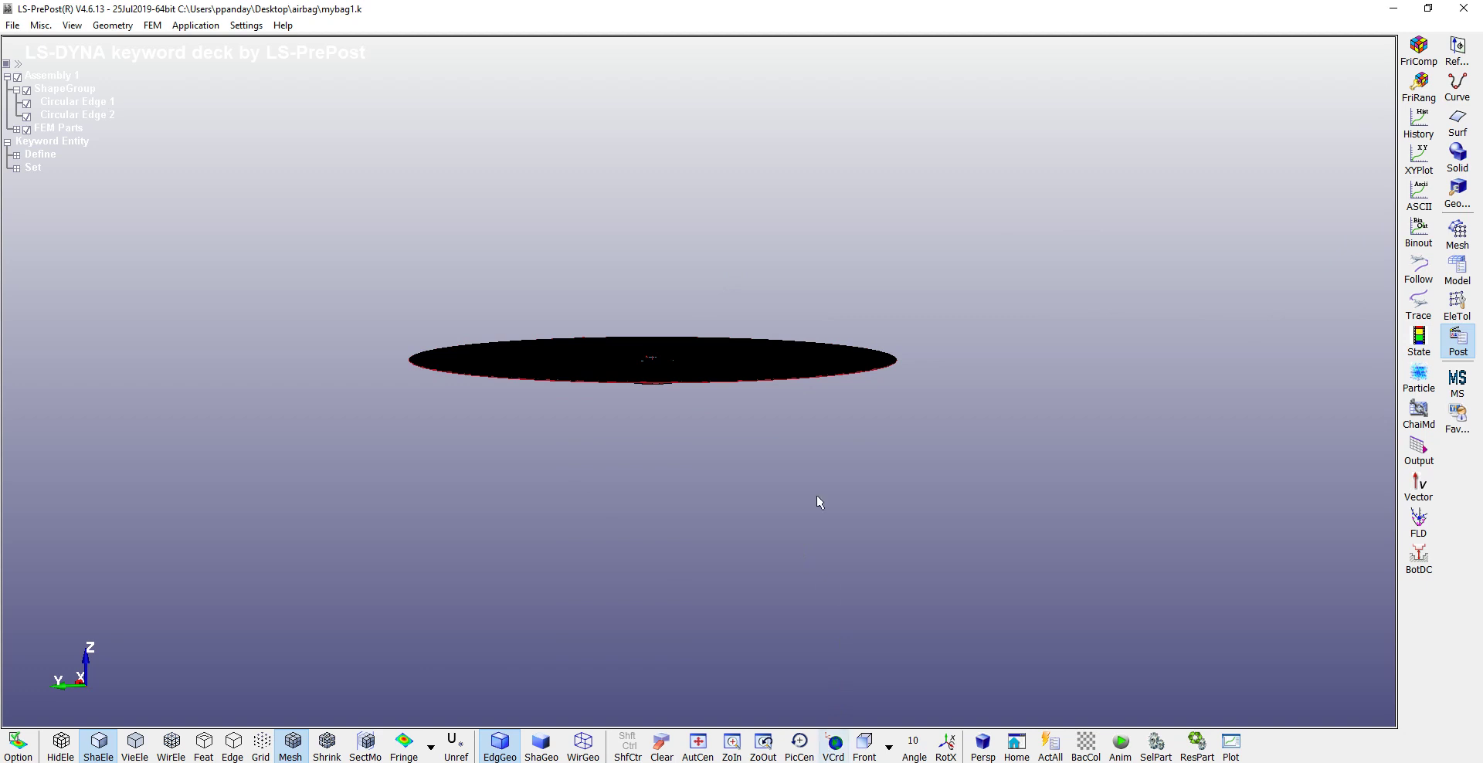